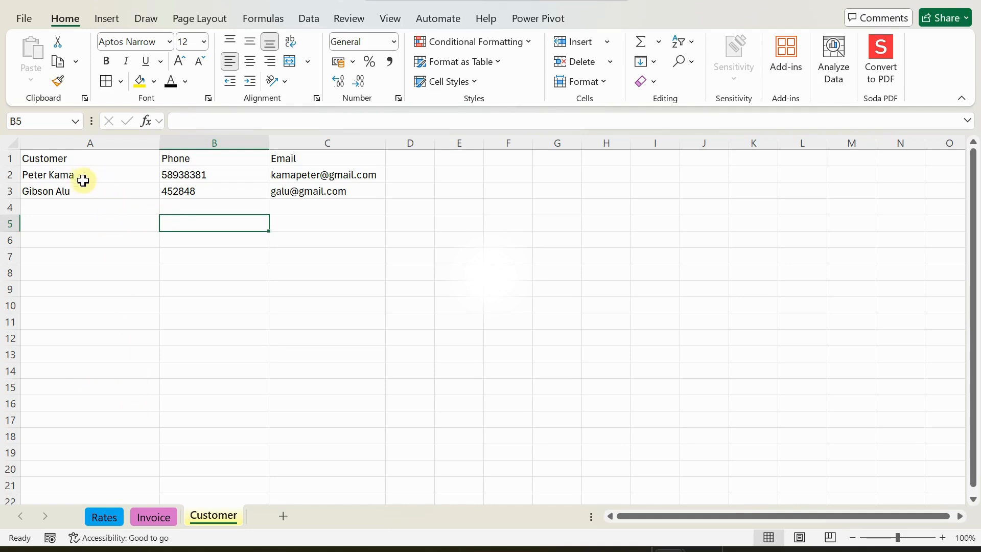
On the Rates sheet, review the vehicles and rates: Toyota Landcruiser 900, Dipper Truck 800, 25 Coaster Bus 1000.
{"action": "left_click", "coordinate": [105, 189]}
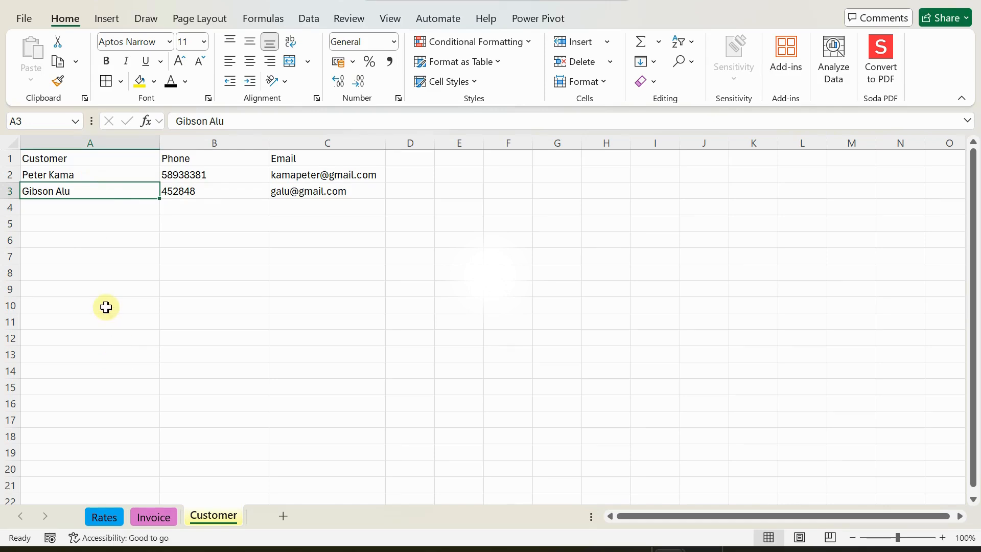
{"action": "left_click", "coordinate": [106, 517]}
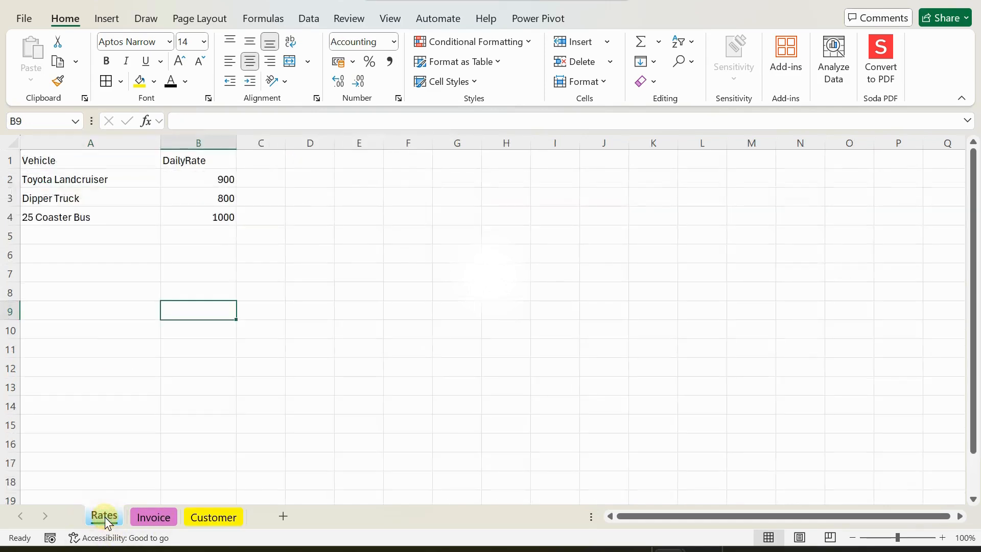
{"action": "left_click", "coordinate": [62, 180]}
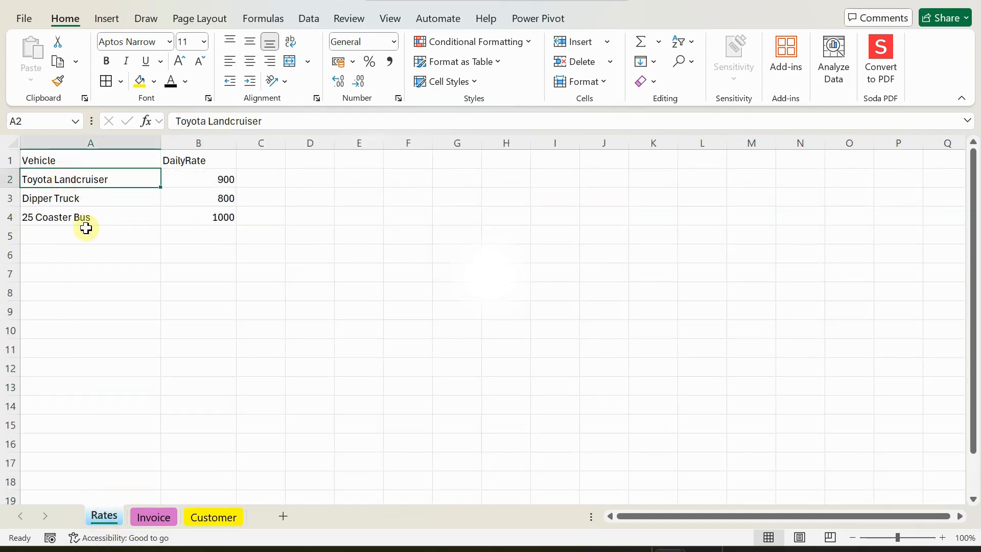
{"action": "left_click", "coordinate": [57, 199]}
{"action": "left_click", "coordinate": [59, 221]}
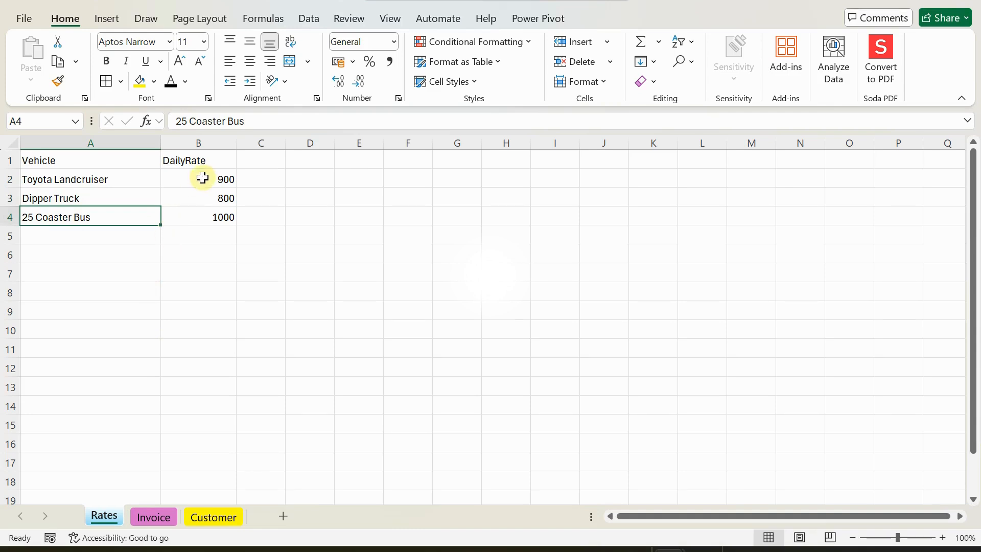
{"action": "left_click", "coordinate": [198, 180]}
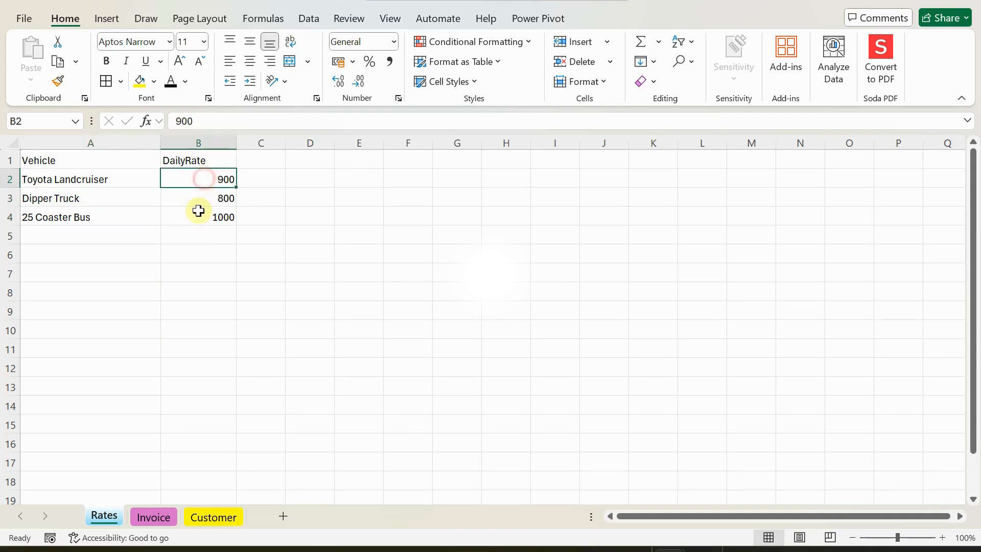
{"action": "left_click", "coordinate": [200, 203]}
{"action": "left_click", "coordinate": [202, 220]}
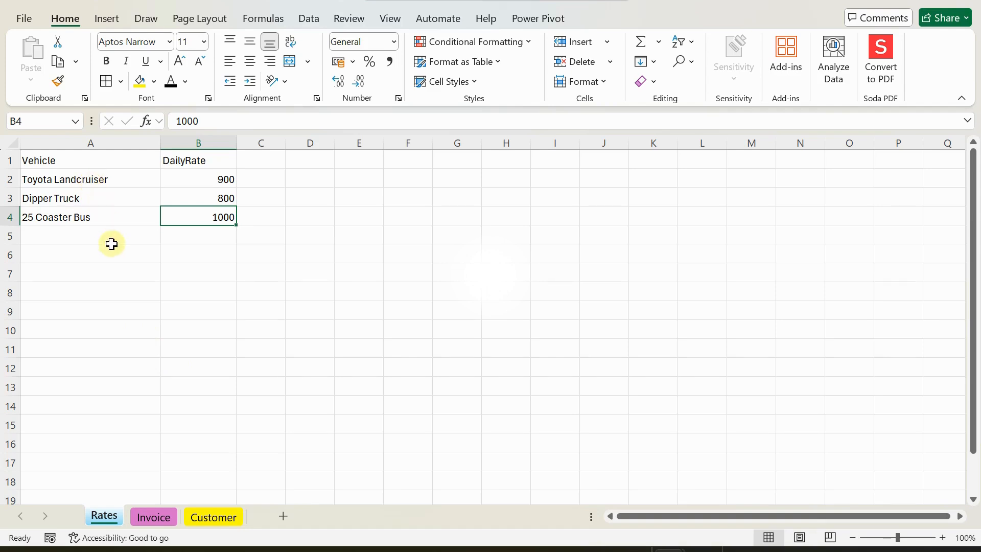
Select the Toyota Landcruiser entry in cell A2 of the Rates sheet.
{"action": "left_click", "coordinate": [93, 181]}
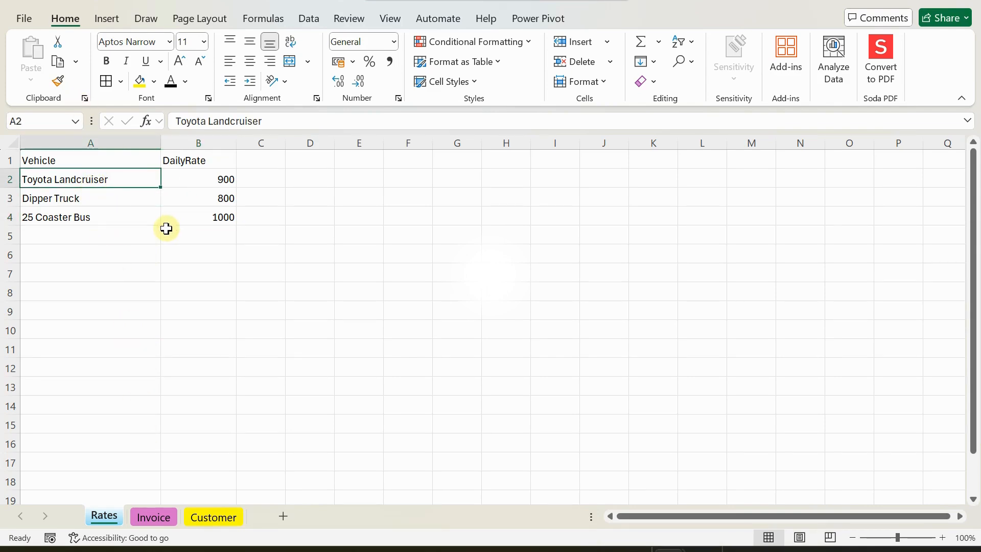
Convert the vehicle list in A1:B4 into an Excel table.
{"action": "left_click", "coordinate": [107, 21]}
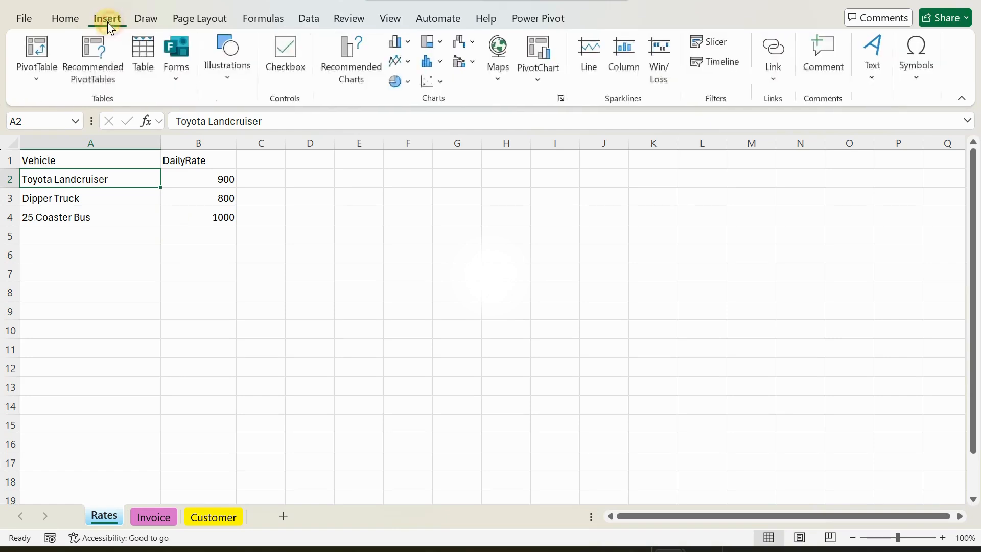
{"action": "left_click", "coordinate": [141, 49]}
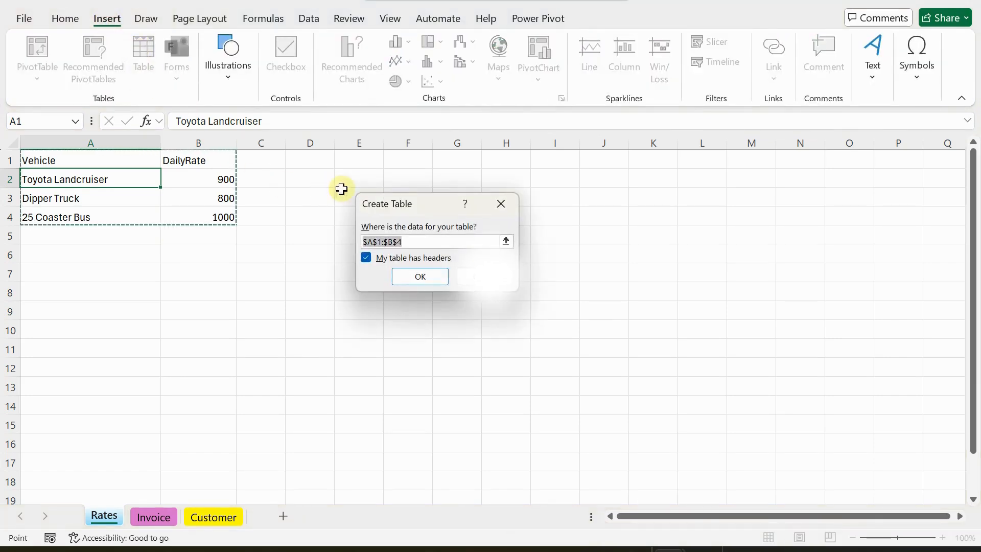
{"action": "left_click", "coordinate": [418, 281]}
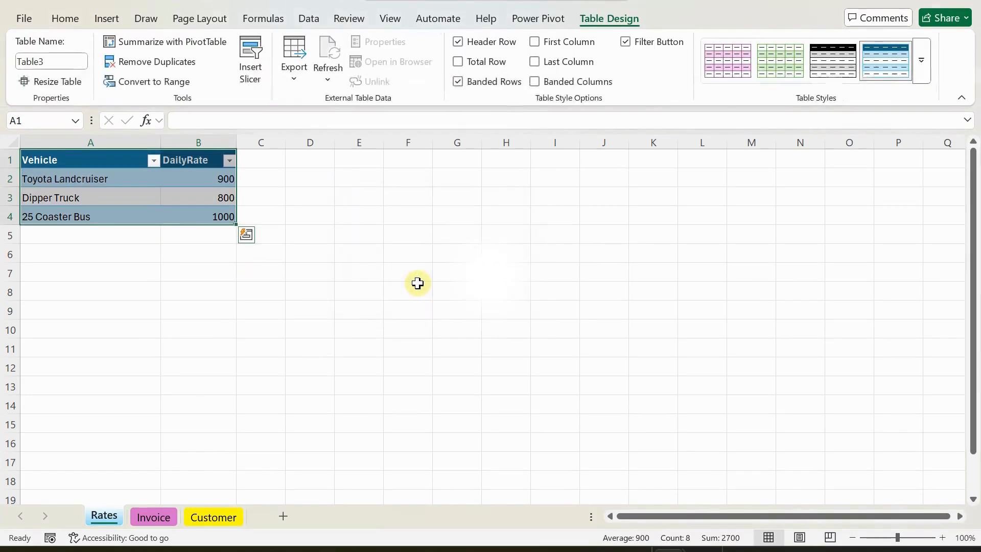
Name the table Services and turn off its header filter buttons.
{"action": "left_click", "coordinate": [69, 61]}
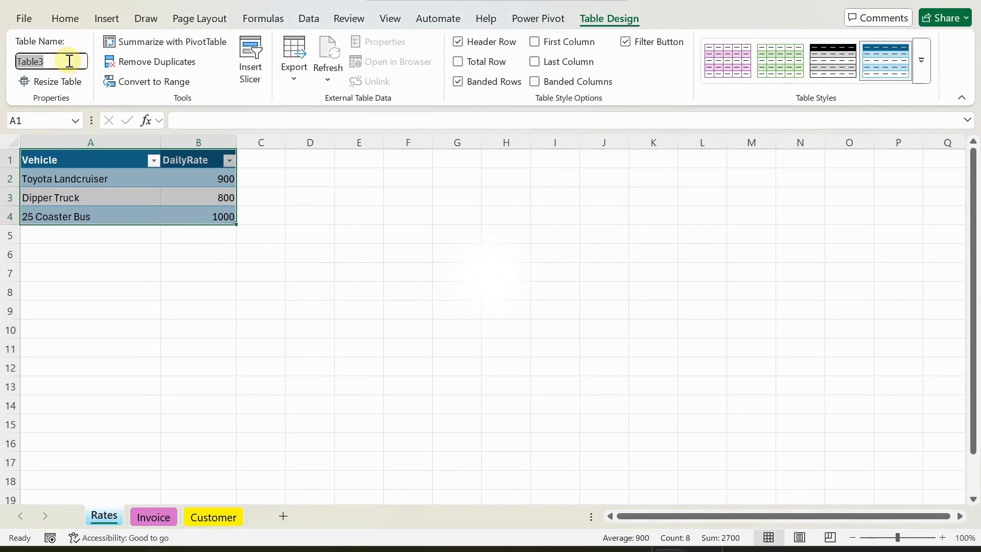
{"action": "key", "text": "BackSpace"}
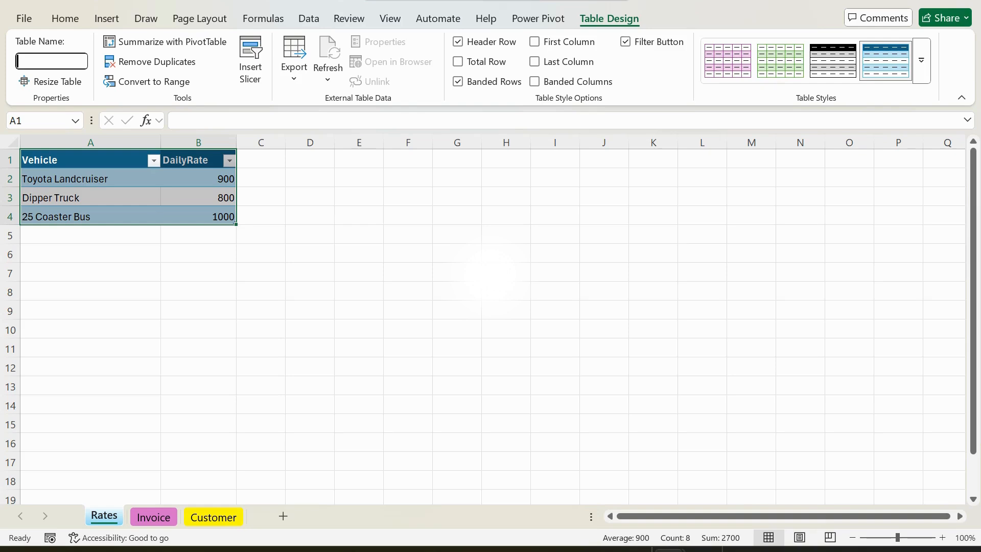
{"action": "type", "text": "Services"}
{"action": "key", "text": "Return"}
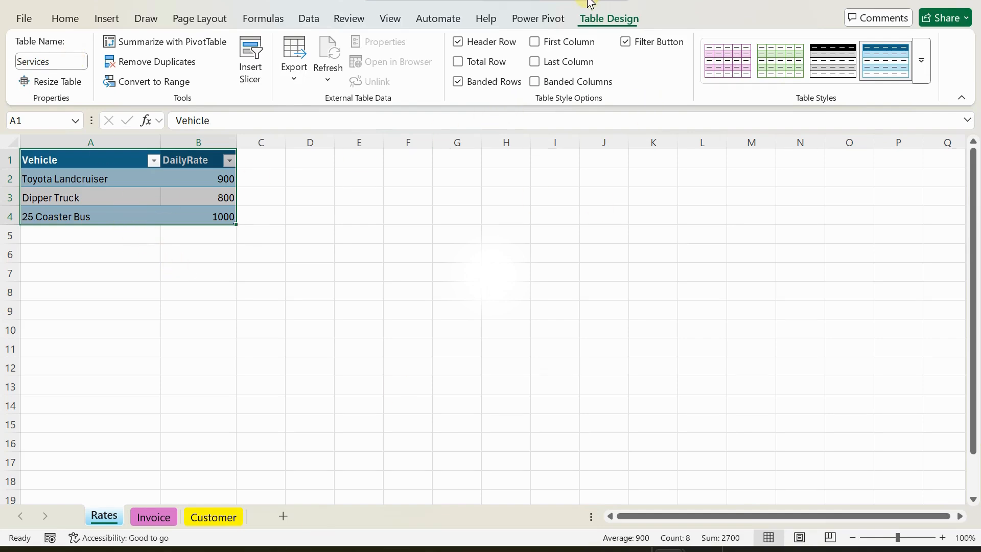
{"action": "left_click", "coordinate": [625, 42]}
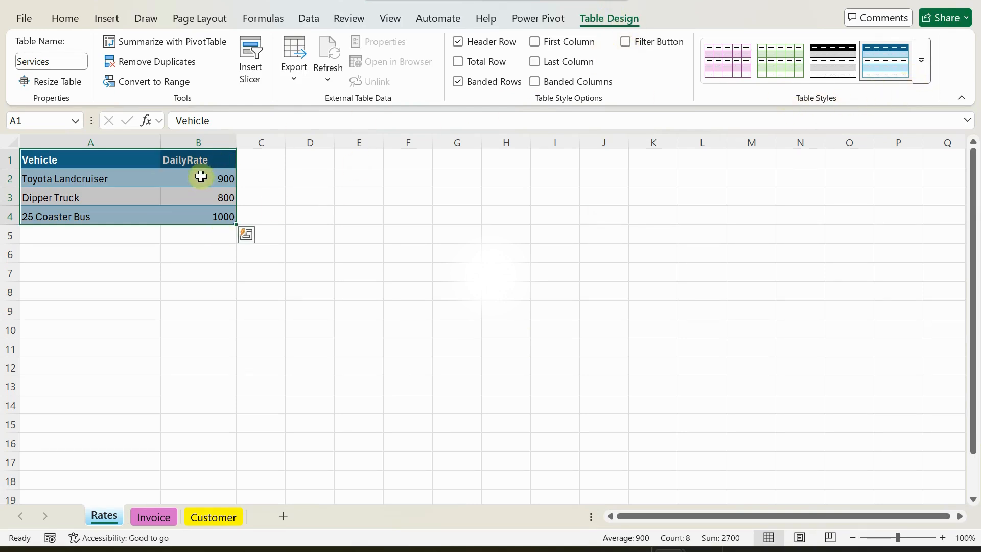
{"action": "left_click", "coordinate": [202, 271]}
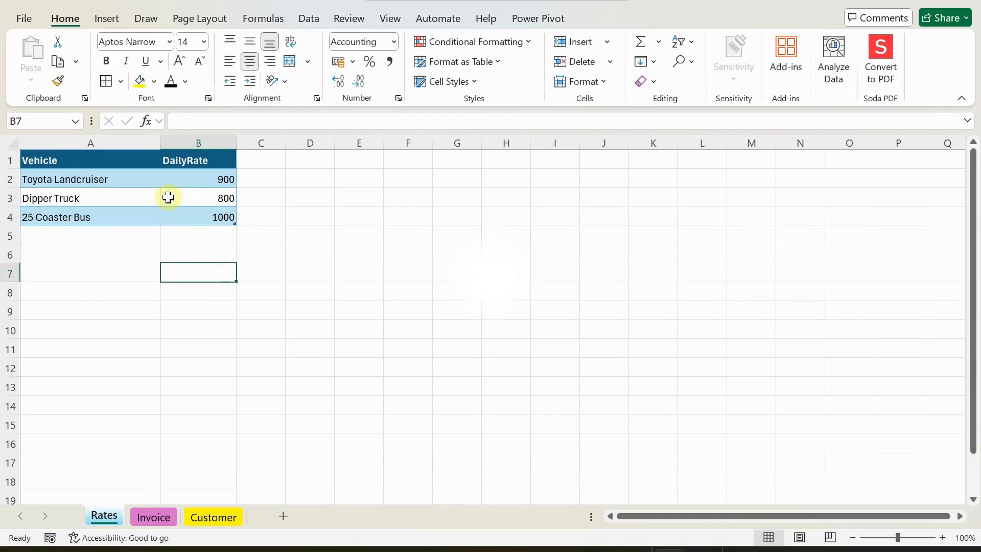
Format DailyRate column B in K accounting format, then go to the Customer sheet.
{"action": "left_click", "coordinate": [175, 137]}
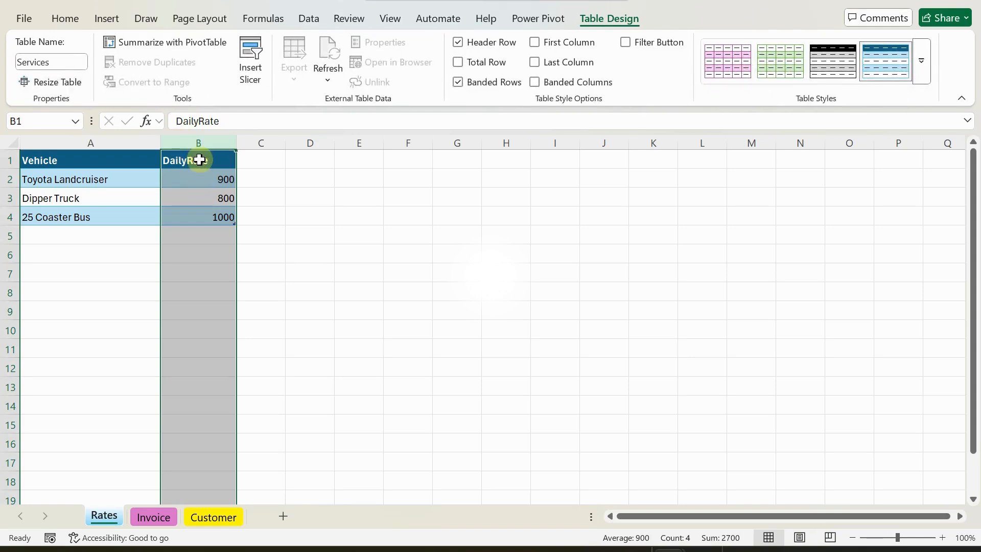
{"action": "left_click", "coordinate": [62, 19]}
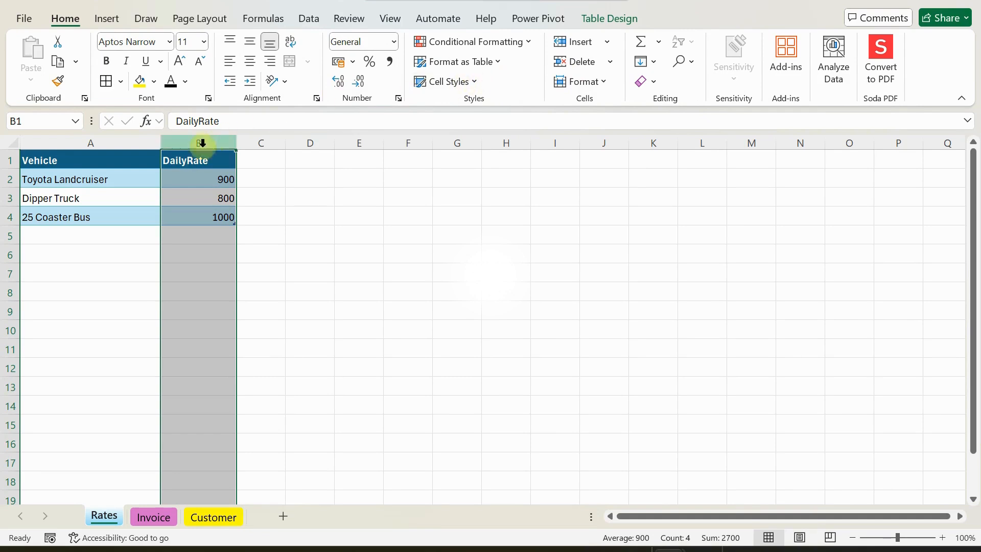
{"action": "left_click", "coordinate": [354, 62]}
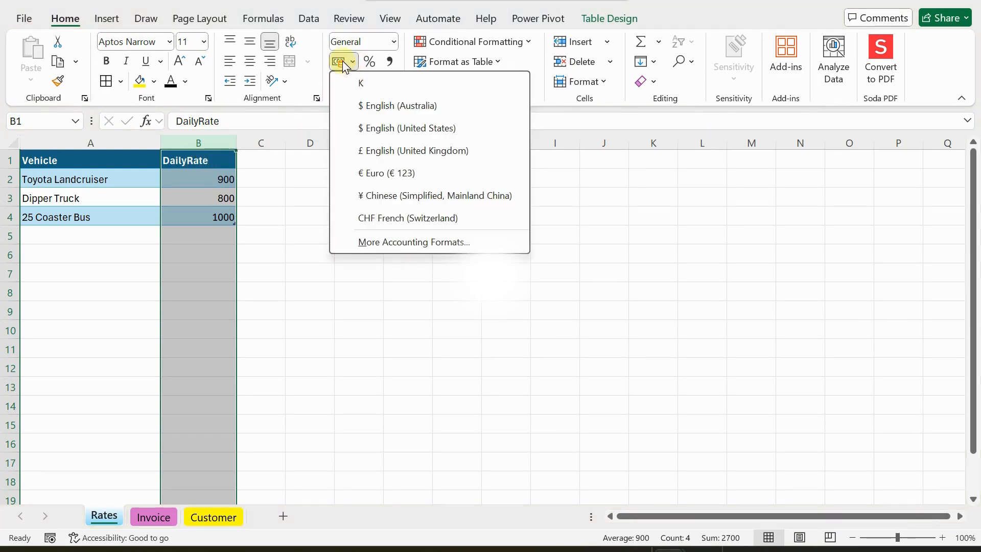
{"action": "left_click", "coordinate": [344, 63]}
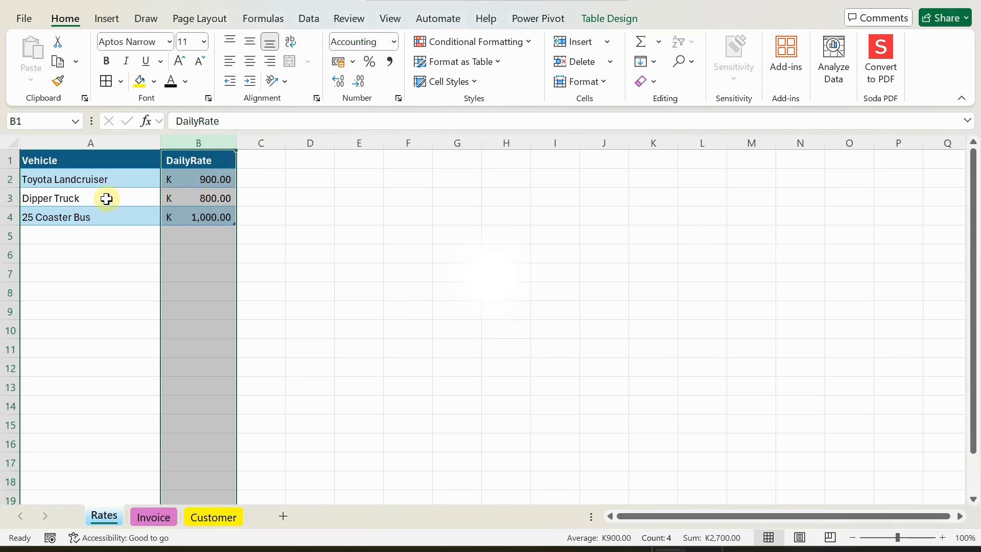
{"action": "left_click", "coordinate": [77, 181]}
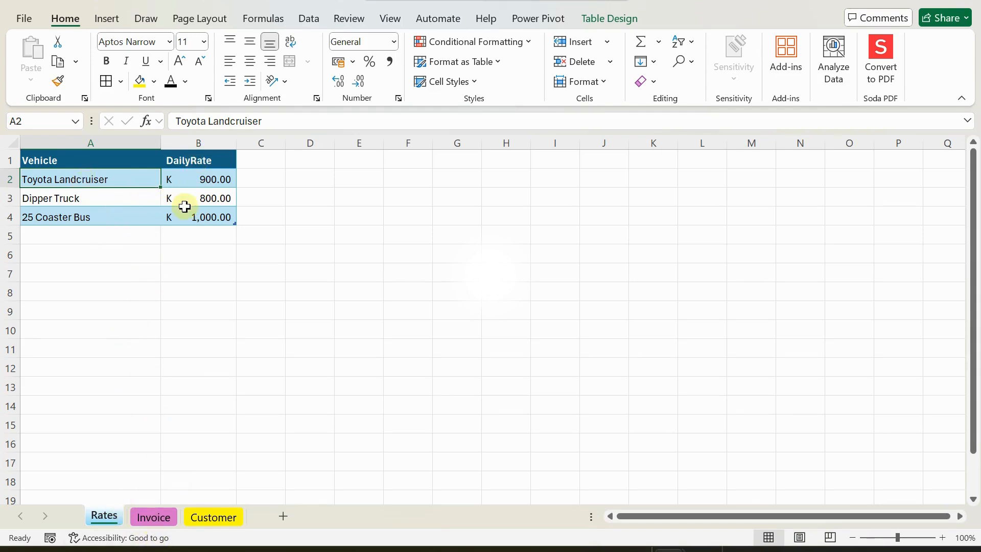
{"action": "left_click", "coordinate": [215, 518]}
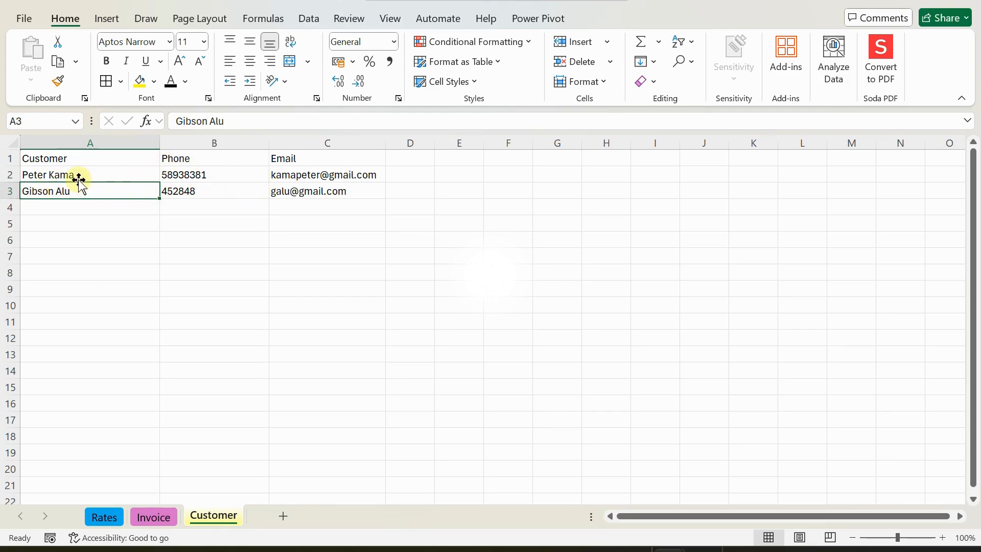
Change the A1 header on the Customer sheet from Customer to CustomerName.
{"action": "left_click", "coordinate": [198, 178]}
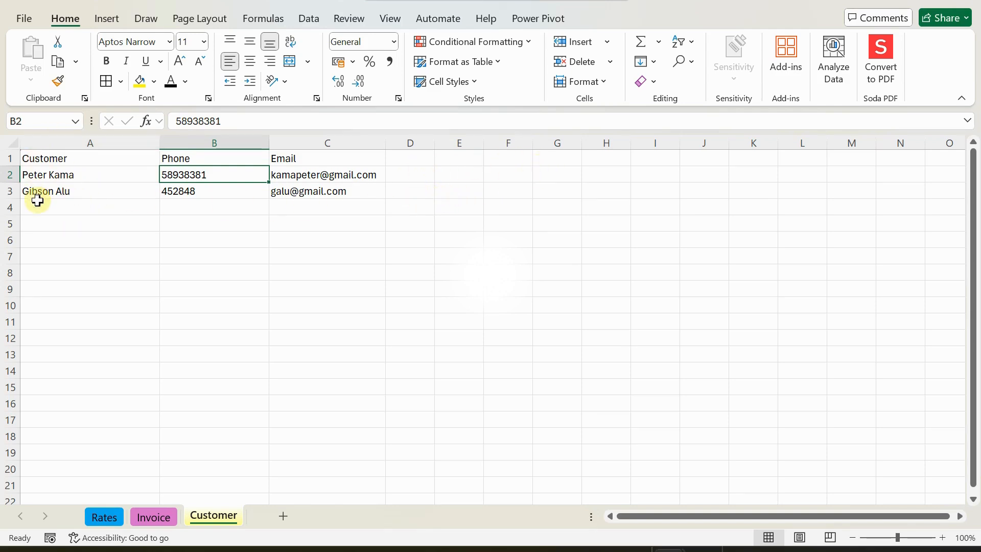
{"action": "double_click", "coordinate": [74, 160]}
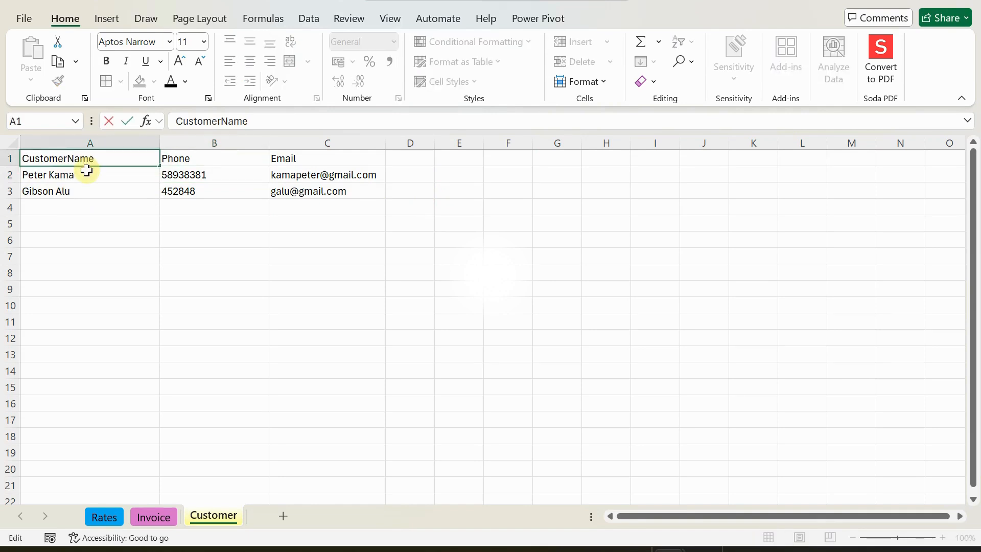
{"action": "key", "text": "Tab"}
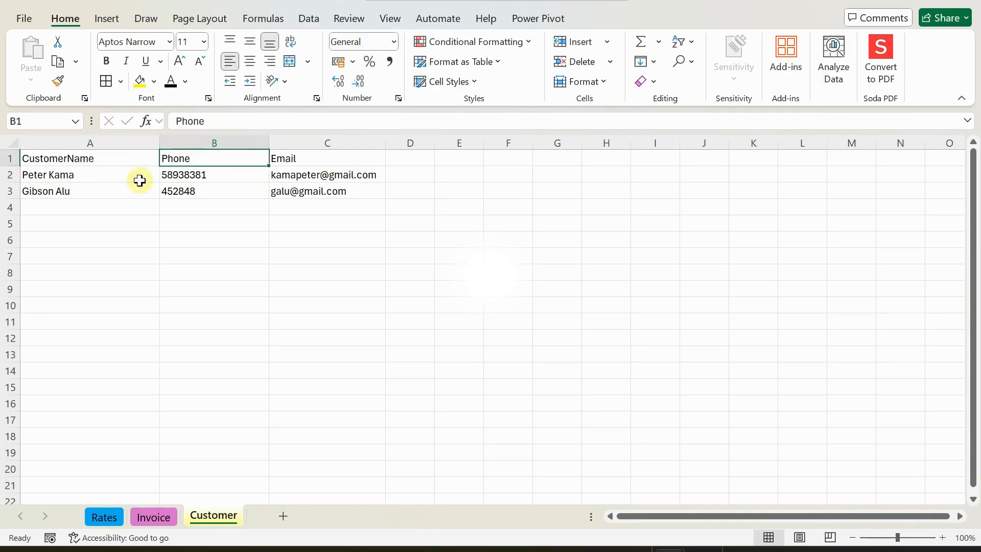
{"action": "left_click", "coordinate": [302, 162]}
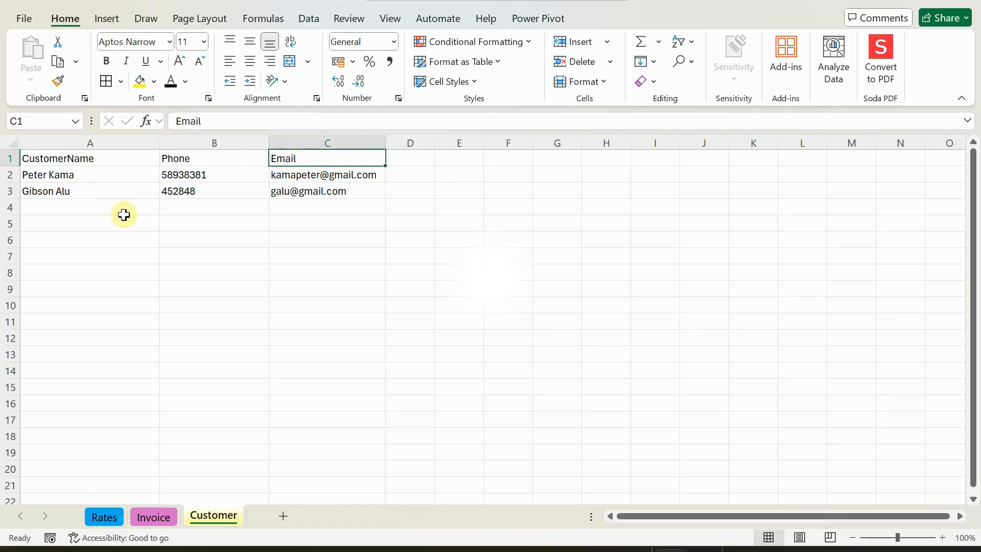
{"action": "left_click", "coordinate": [89, 178]}
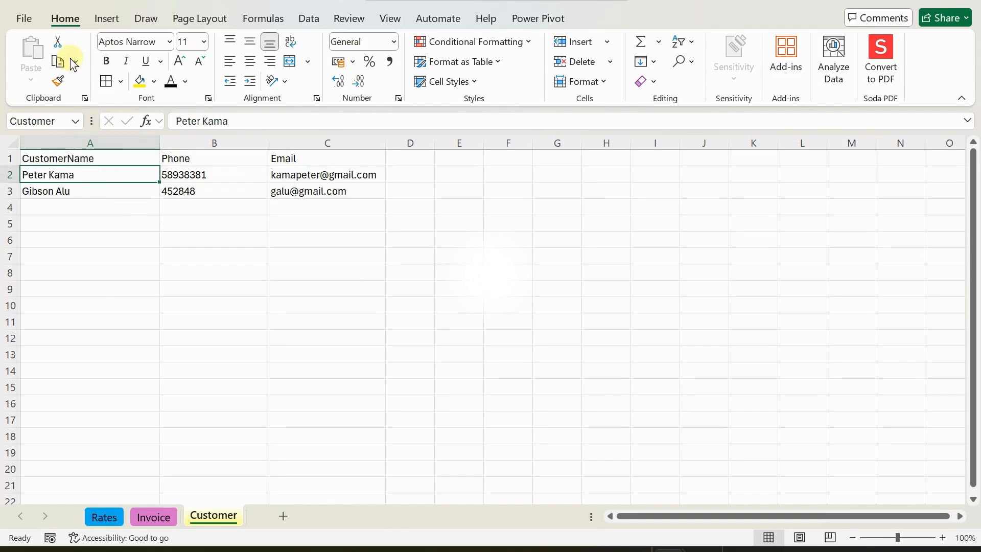
{"action": "left_click", "coordinate": [106, 19]}
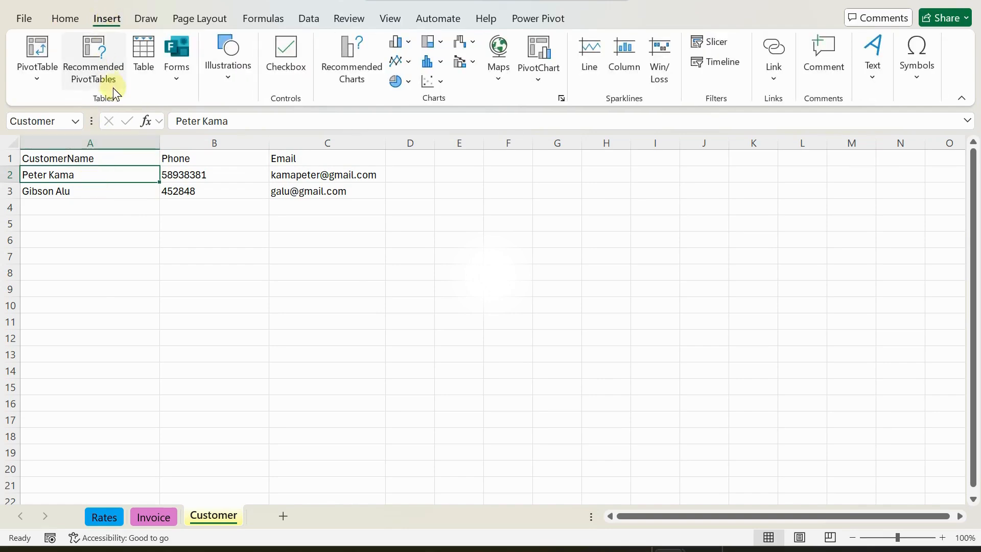
Turn the customer list A1:C3 into a table named Customers.
{"action": "left_click", "coordinate": [146, 46]}
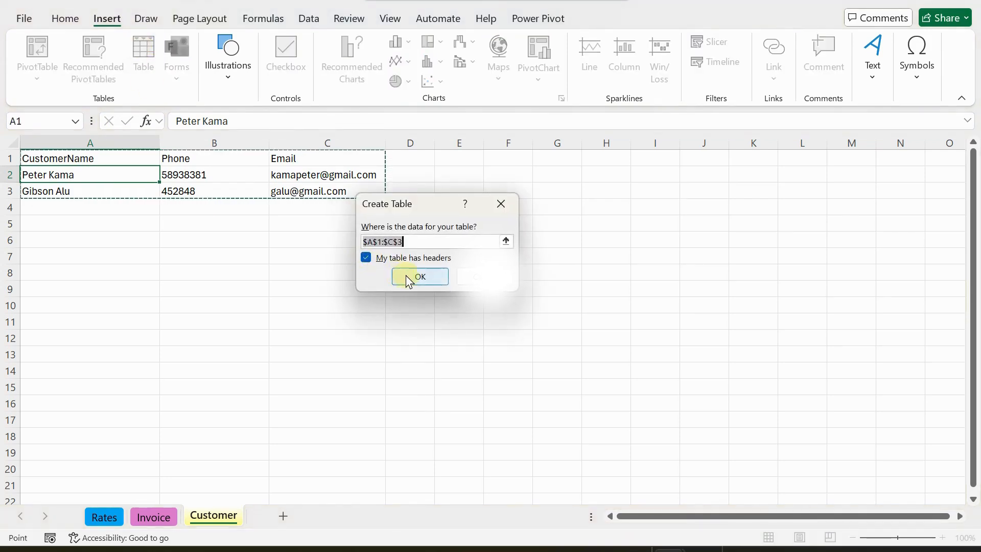
{"action": "left_click", "coordinate": [419, 276]}
{"action": "left_click", "coordinate": [66, 63]}
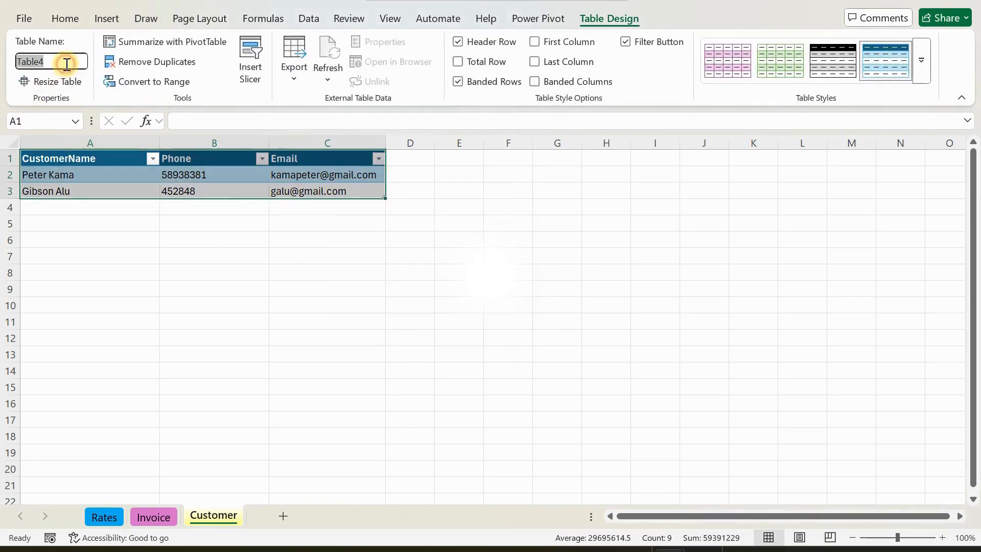
{"action": "type", "text": "Customers"}
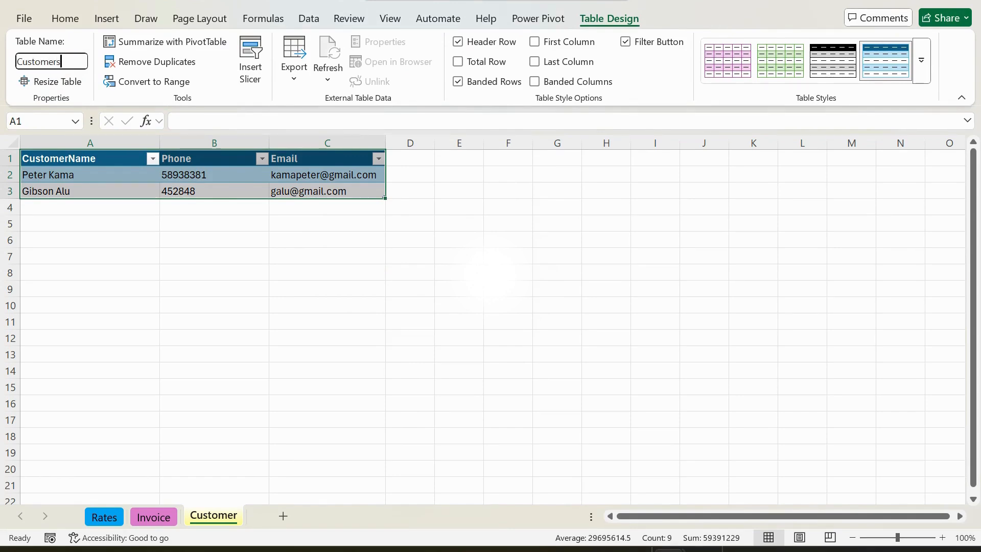
{"action": "key", "text": "Return"}
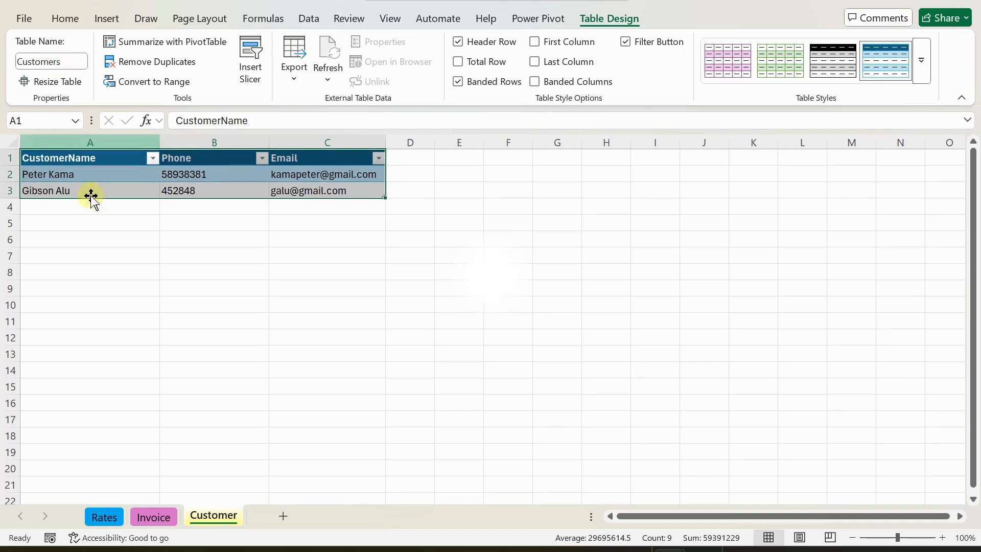
Hide the Customers table's header filter arrows and return to the Rates sheet.
{"action": "left_click", "coordinate": [93, 185]}
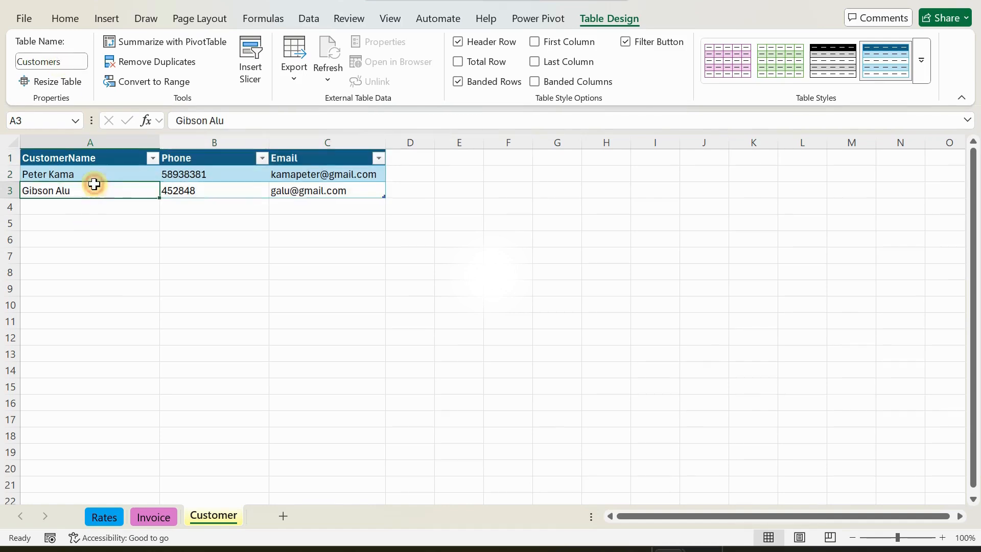
{"action": "left_click", "coordinate": [625, 42]}
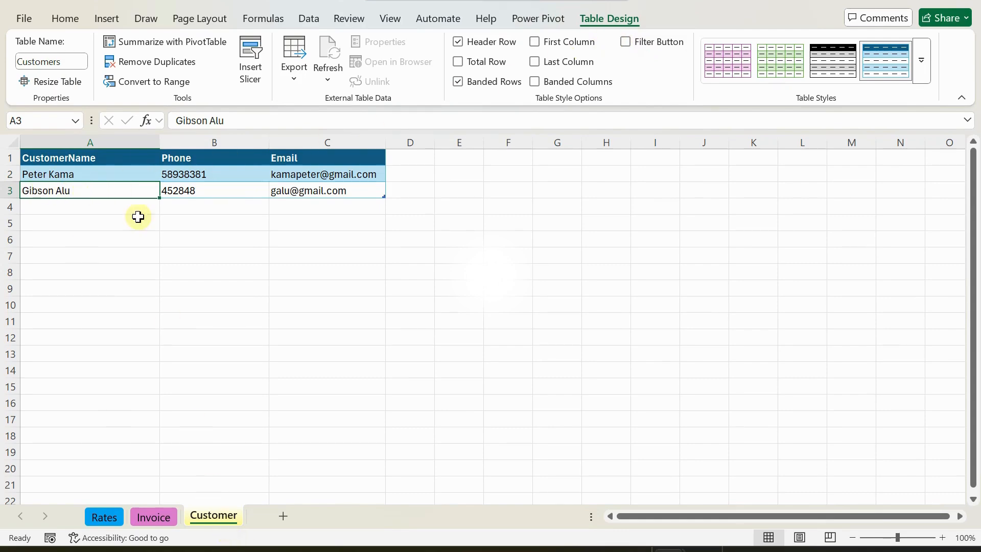
{"action": "left_click", "coordinate": [106, 517]}
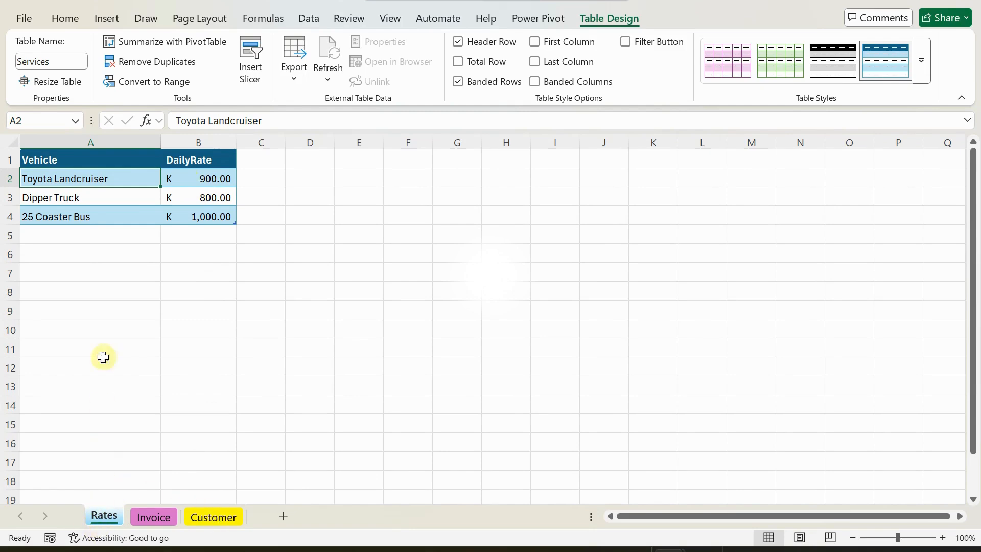
On the Invoice sheet, rename the B10 heading from Vehicle to ITEM.
{"action": "left_click", "coordinate": [155, 519]}
{"action": "scroll", "coordinate": [275, 263], "scroll_direction": "up", "scroll_amount": 3}
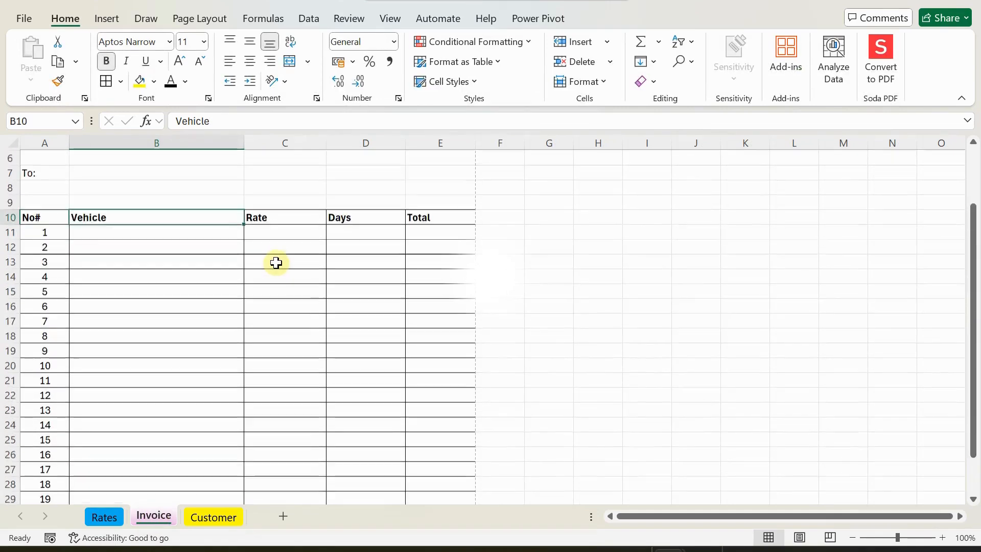
{"action": "scroll", "coordinate": [276, 263], "scroll_direction": "up", "scroll_amount": 1}
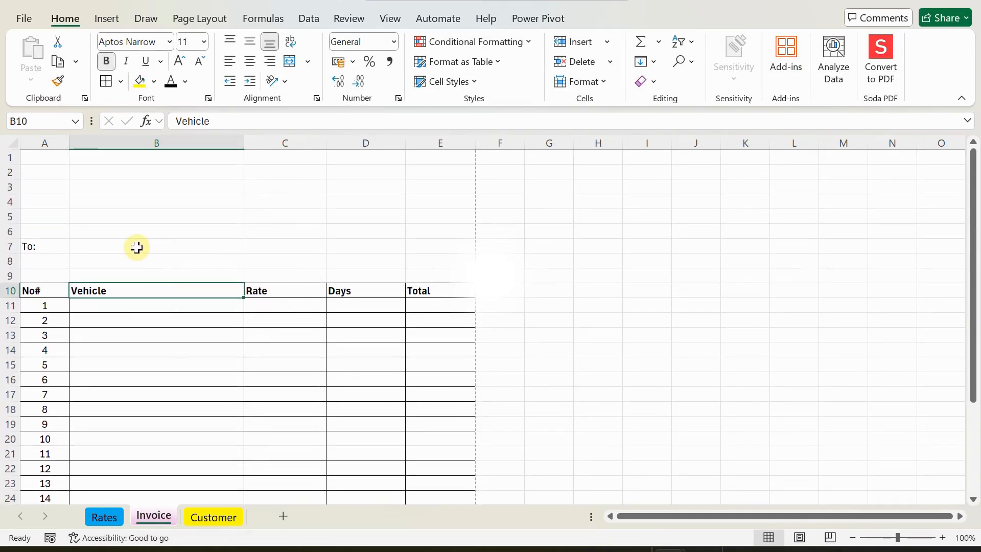
{"action": "scroll", "coordinate": [143, 252], "scroll_direction": "down", "scroll_amount": 1}
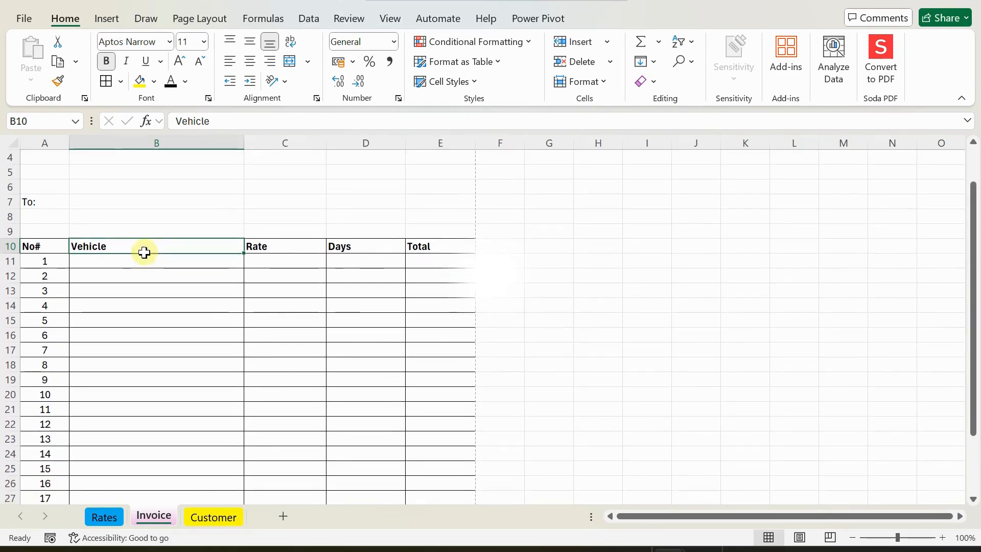
{"action": "scroll", "coordinate": [211, 328], "scroll_direction": "down", "scroll_amount": 1}
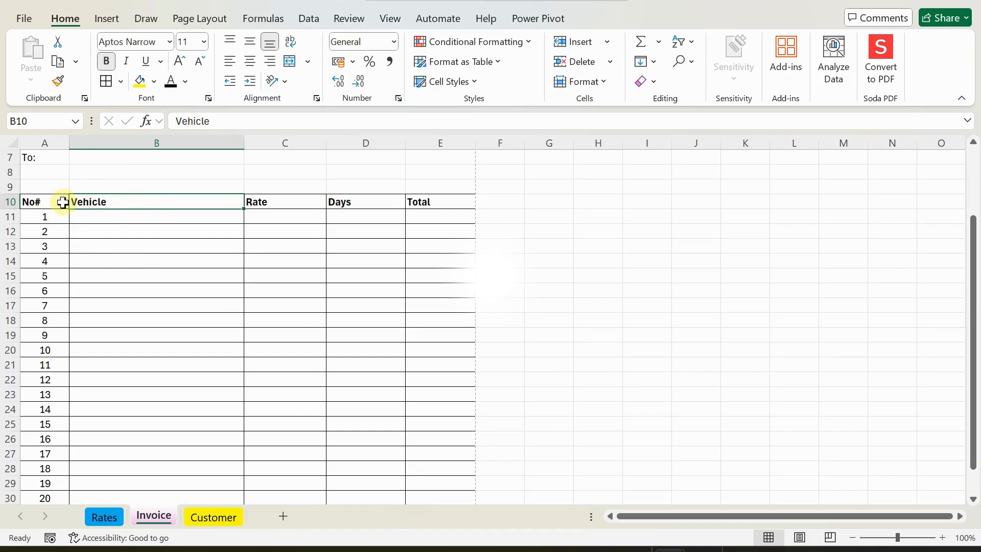
{"action": "double_click", "coordinate": [126, 204]}
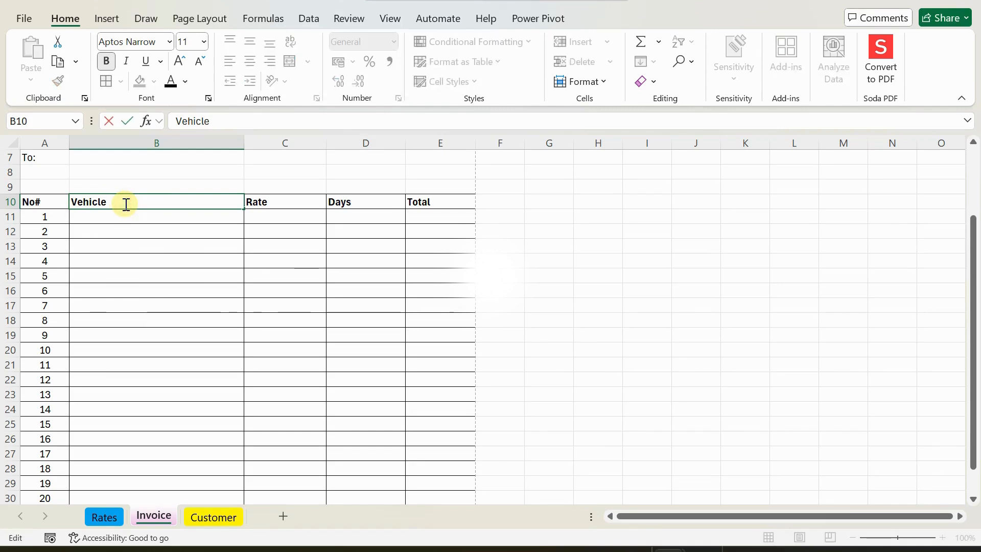
{"action": "key", "text": "BackSpace"}
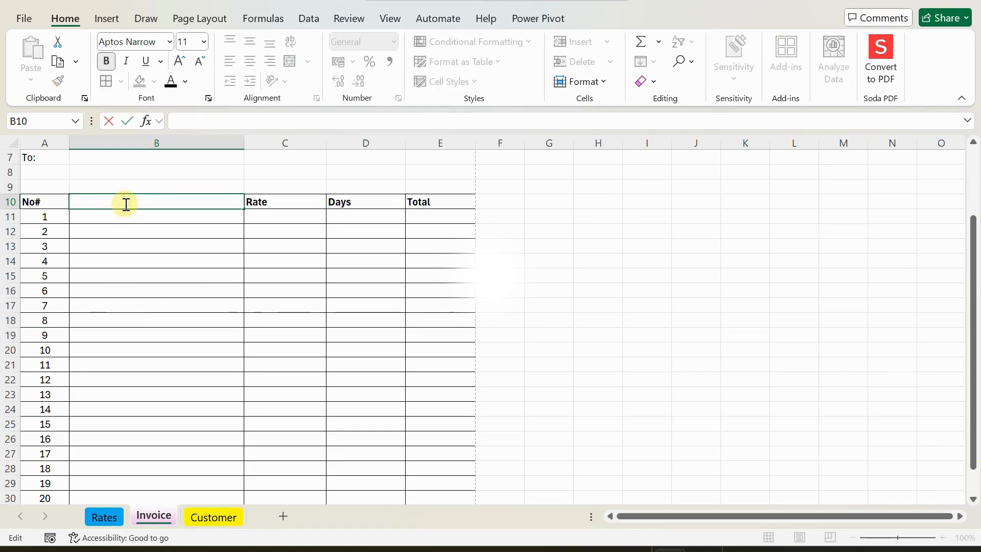
{"action": "key", "text": "BackSpace"}
{"action": "key", "text": "BackSpace"}
{"action": "type", "text": "iTEM"}
{"action": "key", "text": "Return"}
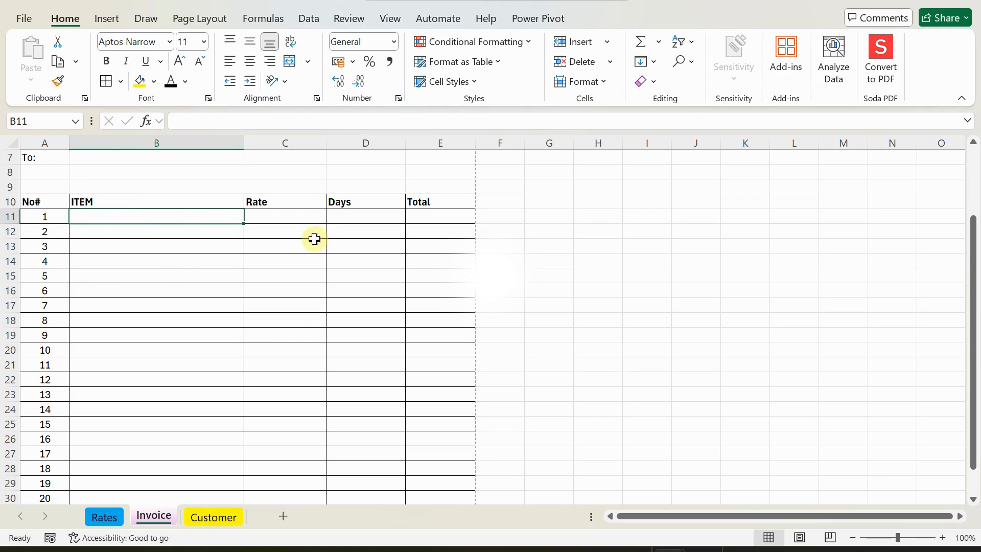
Select the line-item table A10:E31 and the grand total cell E31.
{"action": "scroll", "coordinate": [215, 250], "scroll_direction": "up", "scroll_amount": 1}
{"action": "left_click_drag", "start_coordinate": [31, 246], "coordinate": [438, 436]}
{"action": "left_click", "coordinate": [358, 434]}
{"action": "left_click", "coordinate": [416, 434]}
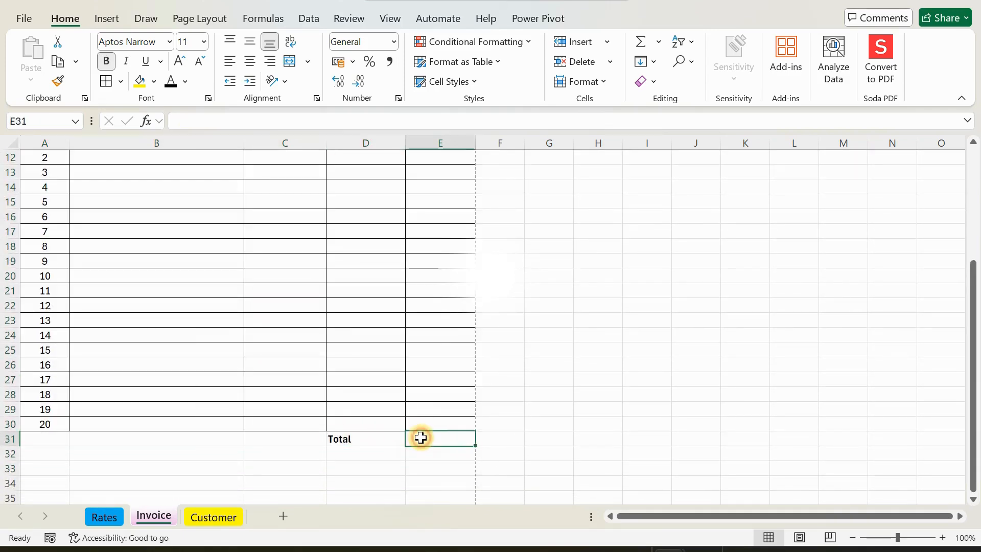
{"action": "scroll", "coordinate": [353, 266], "scroll_direction": "up", "scroll_amount": 3}
{"action": "scroll", "coordinate": [353, 266], "scroll_direction": "up", "scroll_amount": 1}
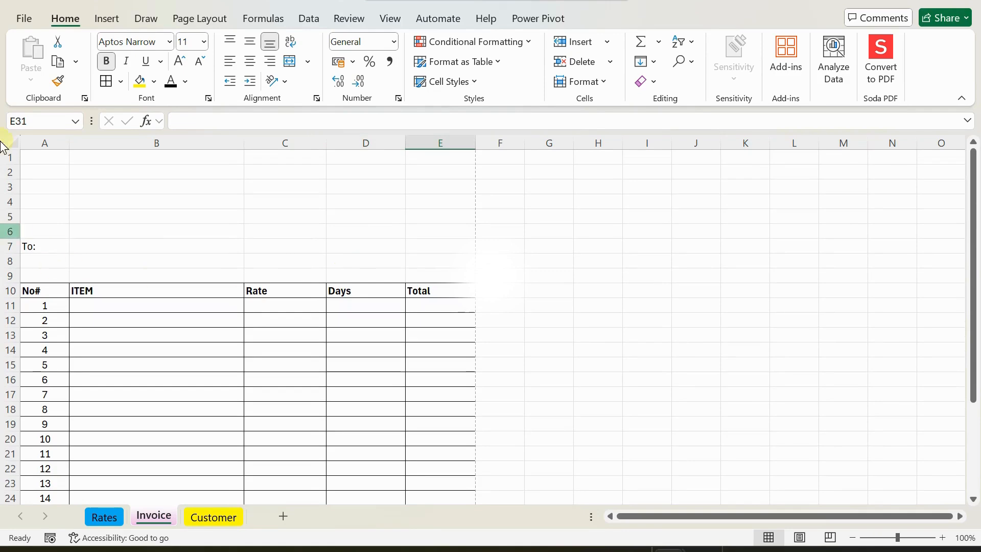
{"action": "left_click", "coordinate": [26, 18]}
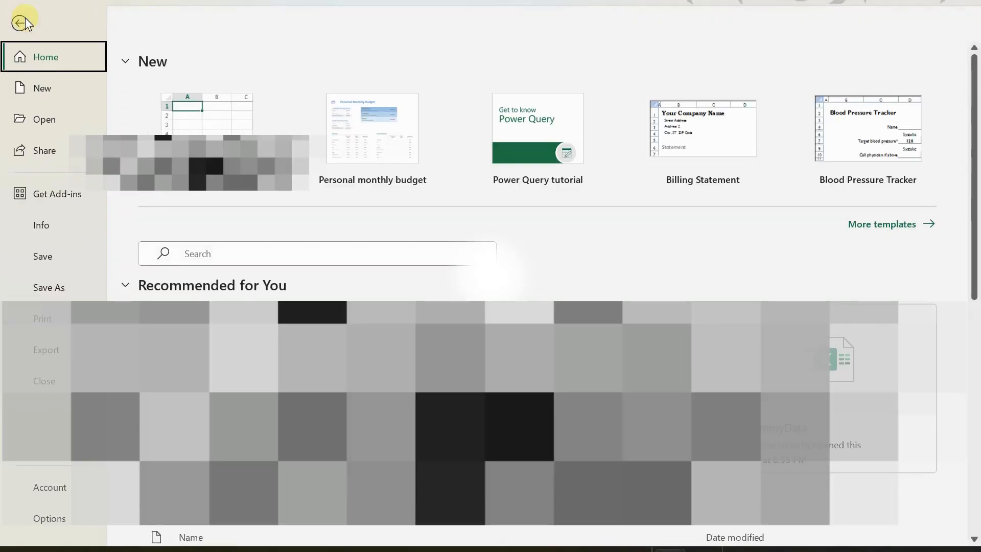
{"action": "left_click", "coordinate": [51, 319]}
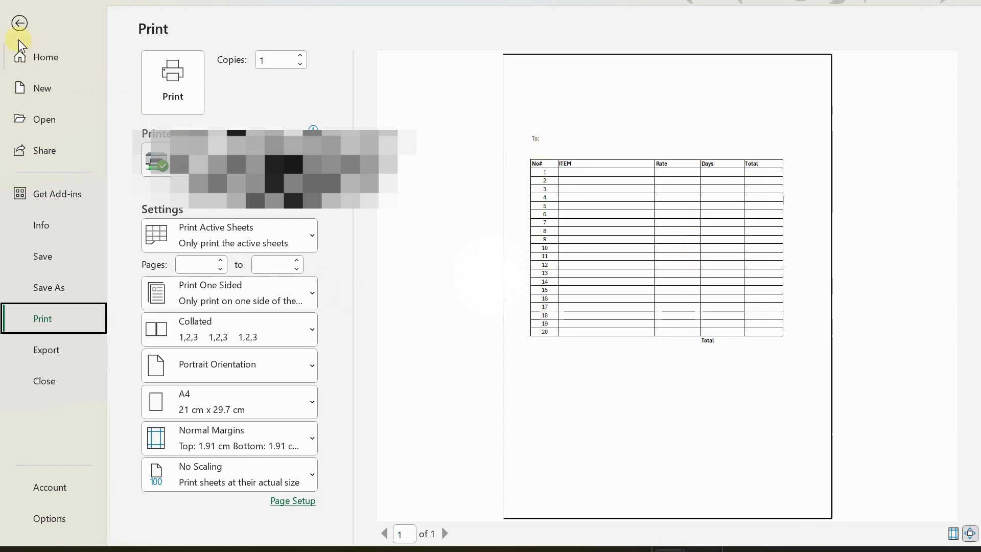
{"action": "left_click", "coordinate": [12, 24]}
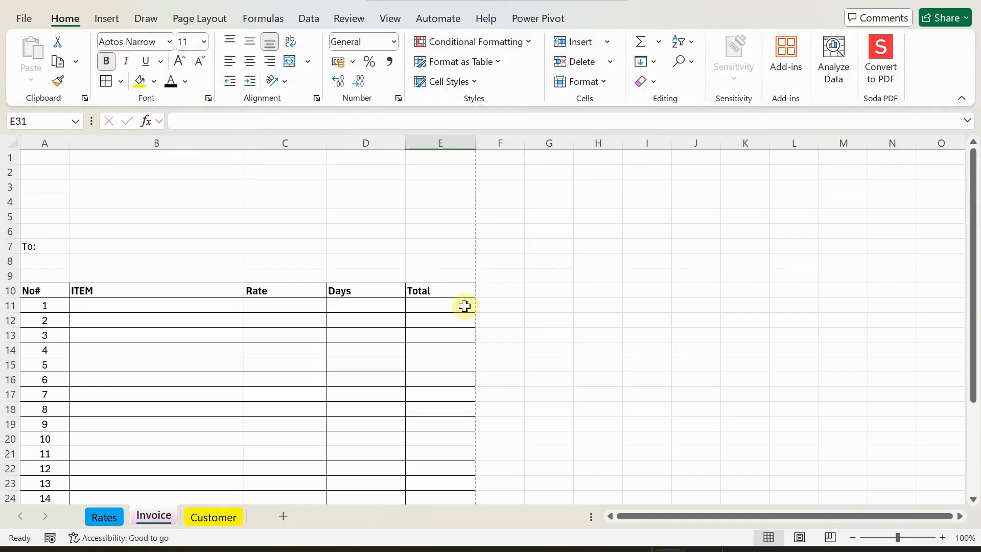
Bold the To: label in A7 and select cell B7 beside it.
{"action": "scroll", "coordinate": [471, 302], "scroll_direction": "down", "scroll_amount": 1}
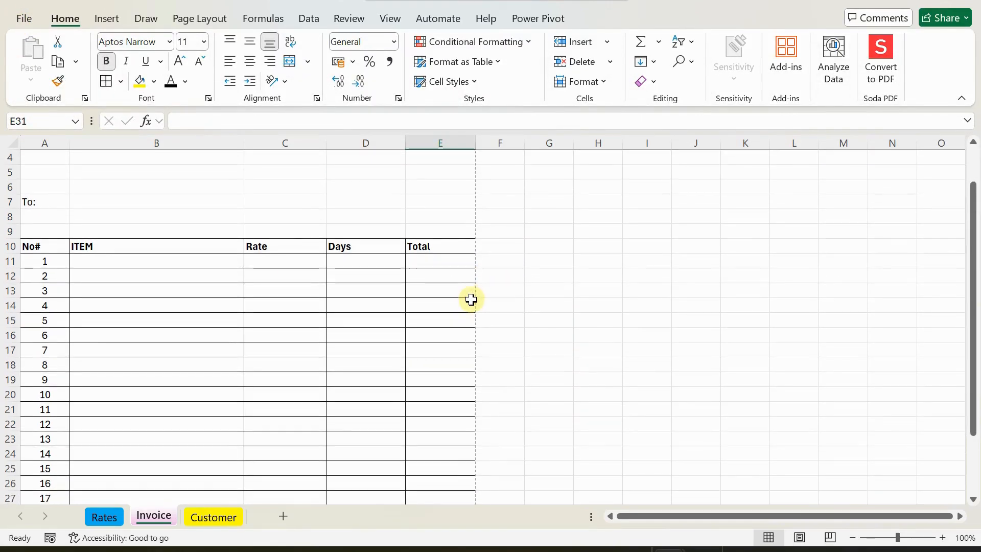
{"action": "scroll", "coordinate": [471, 299], "scroll_direction": "down", "scroll_amount": 2}
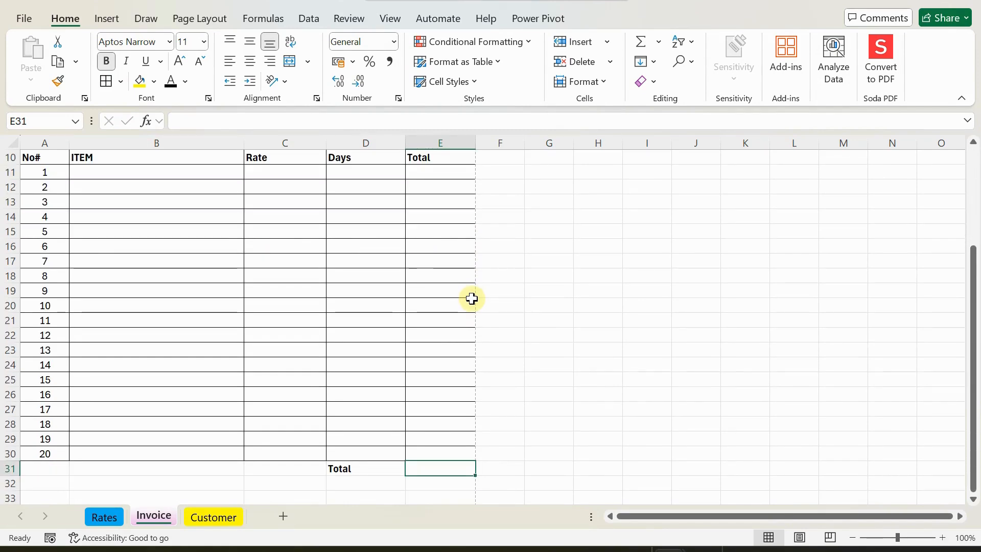
{"action": "scroll", "coordinate": [184, 230], "scroll_direction": "up", "scroll_amount": 1}
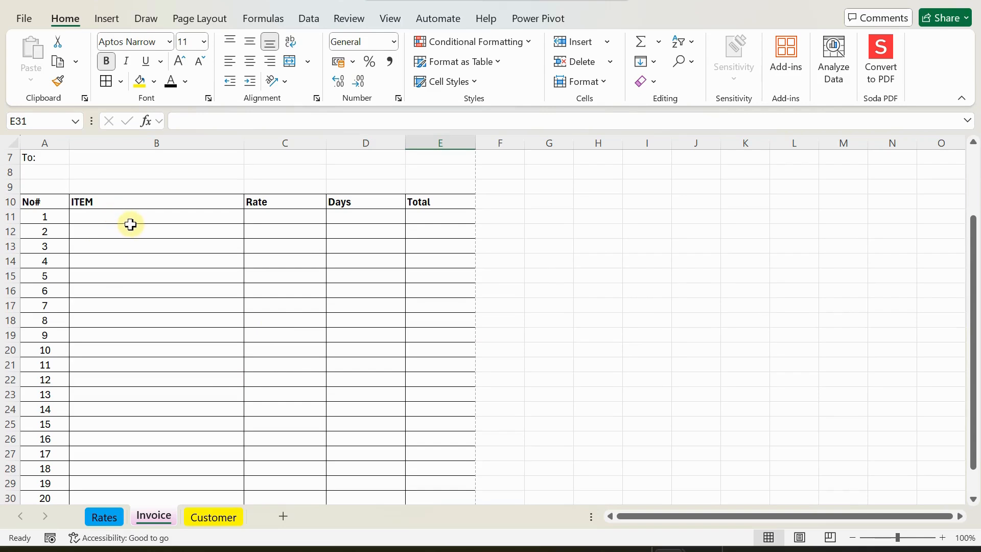
{"action": "scroll", "coordinate": [135, 226], "scroll_direction": "up", "scroll_amount": 1}
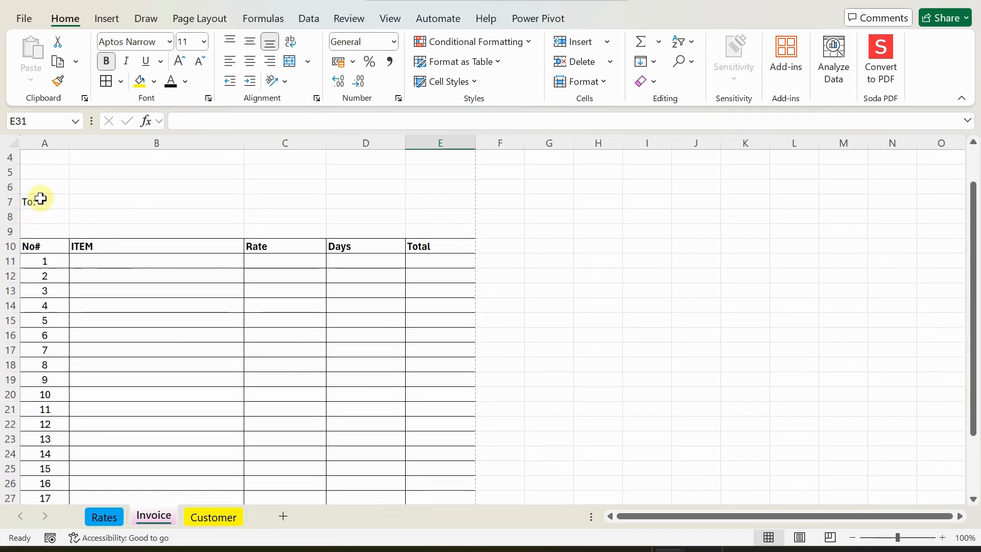
{"action": "left_click", "coordinate": [40, 200]}
{"action": "left_click", "coordinate": [106, 61]}
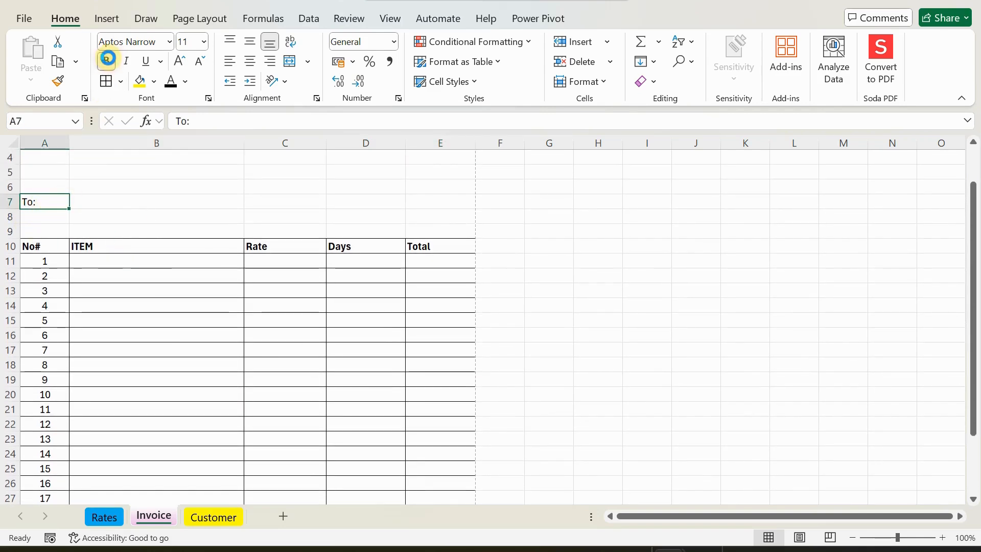
{"action": "left_click", "coordinate": [117, 201]}
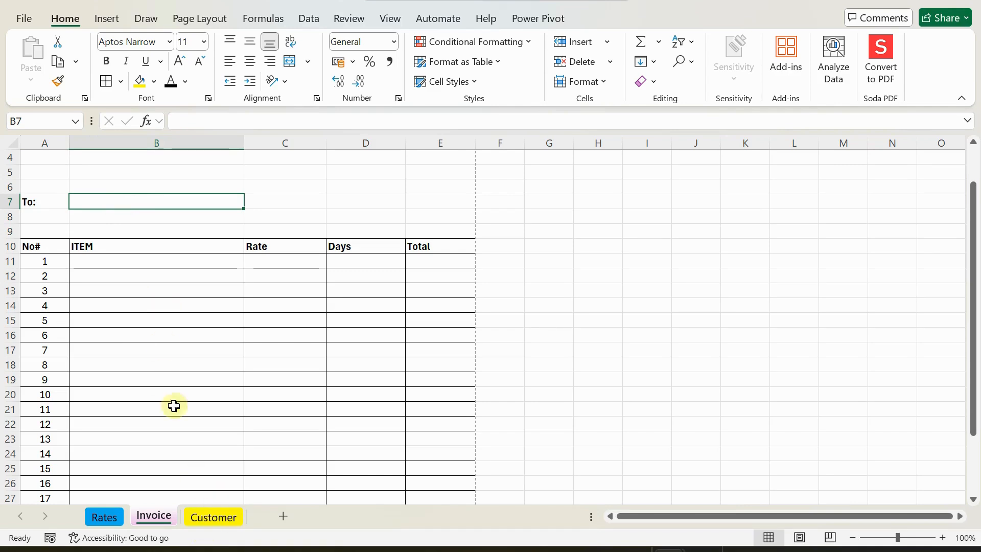
{"action": "left_click", "coordinate": [121, 222]}
{"action": "left_click", "coordinate": [116, 199]}
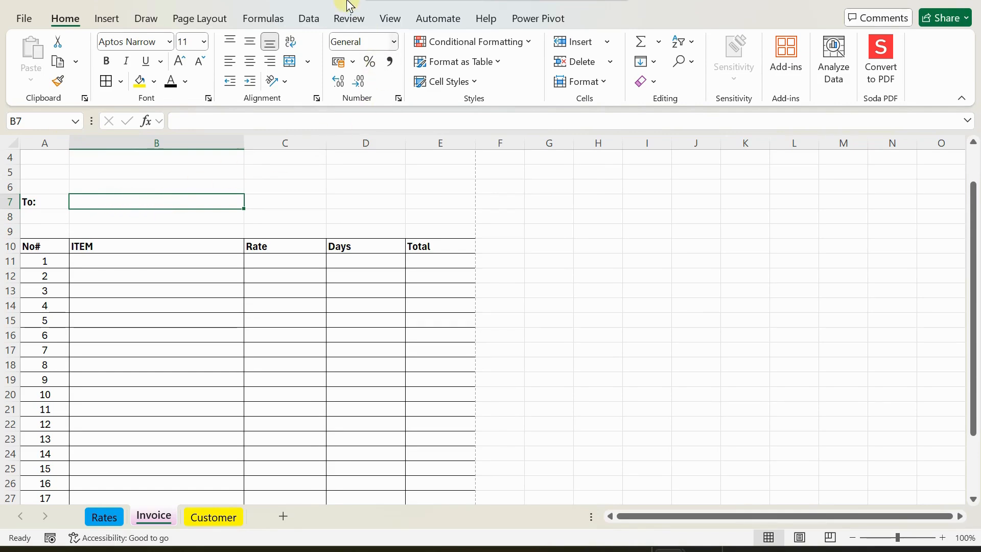
{"action": "left_click", "coordinate": [306, 20]}
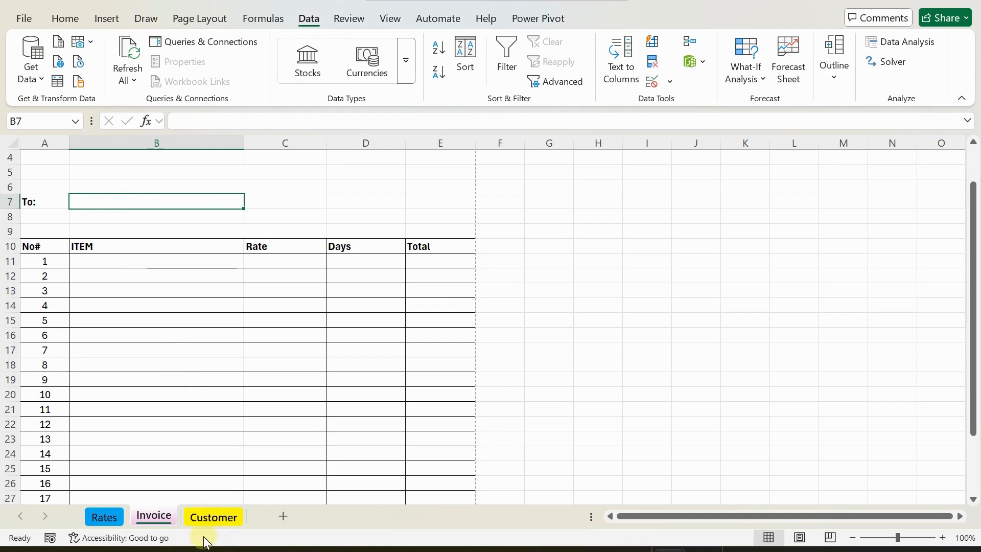
On the Customer sheet, select the CustomerName header and both customer names, A1:A3.
{"action": "left_click", "coordinate": [209, 518]}
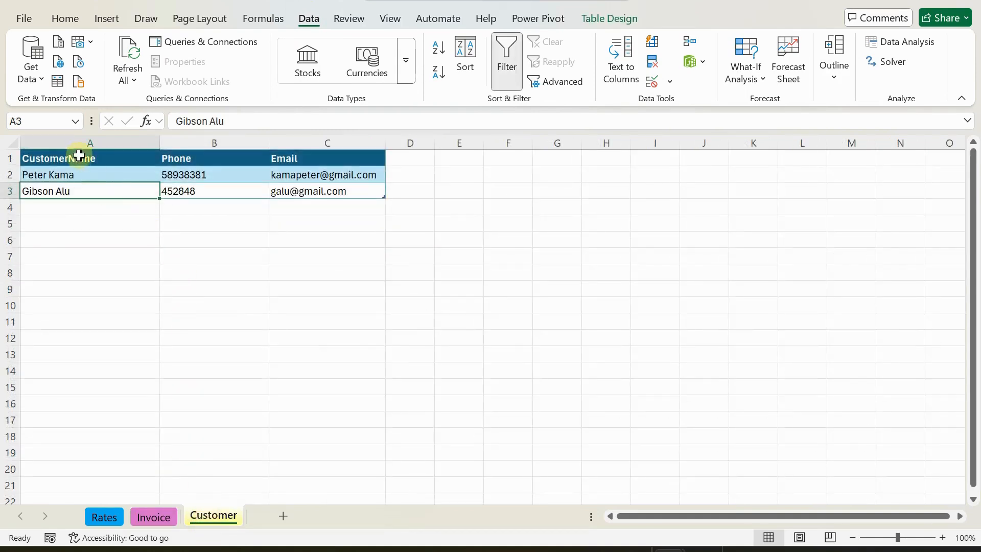
{"action": "left_click", "coordinate": [85, 174]}
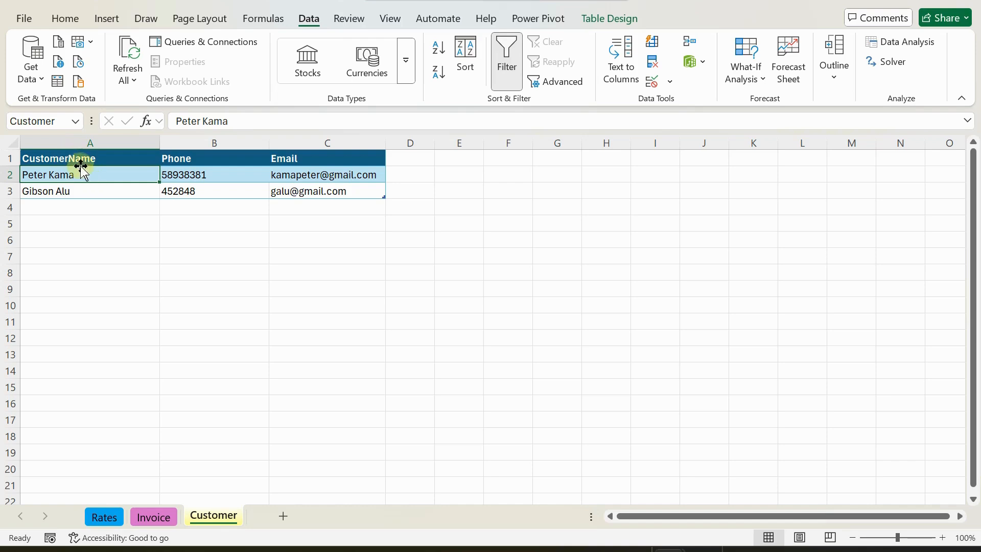
{"action": "left_click_drag", "start_coordinate": [81, 159], "coordinate": [70, 186]}
{"action": "left_click", "coordinate": [182, 284]}
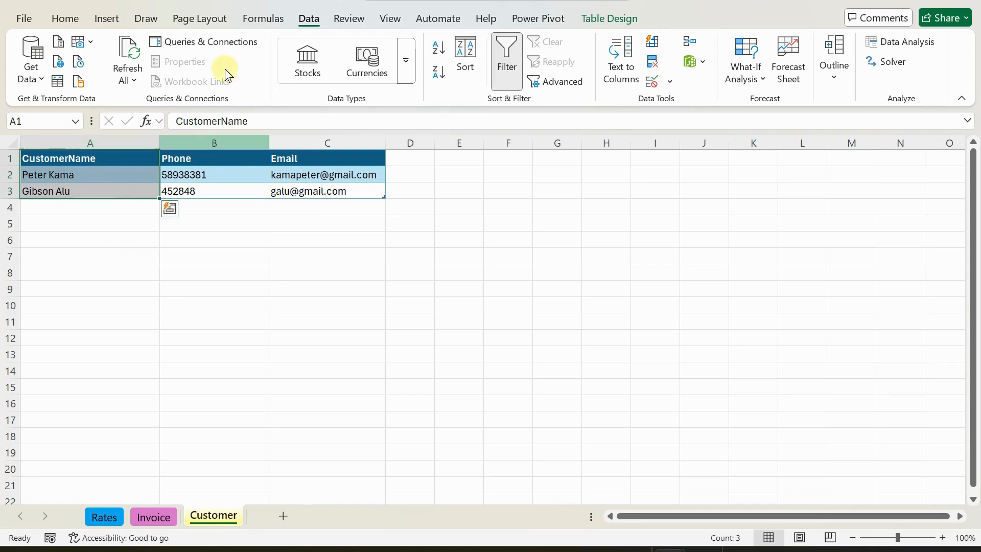
Create the CustomerName defined name from the selection's top row.
{"action": "left_click", "coordinate": [261, 19]}
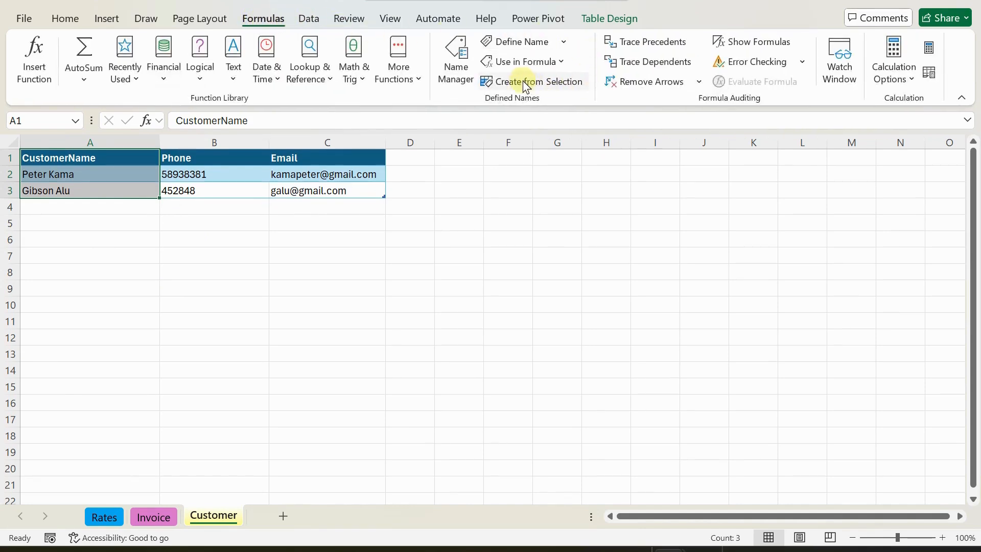
{"action": "left_click", "coordinate": [535, 89]}
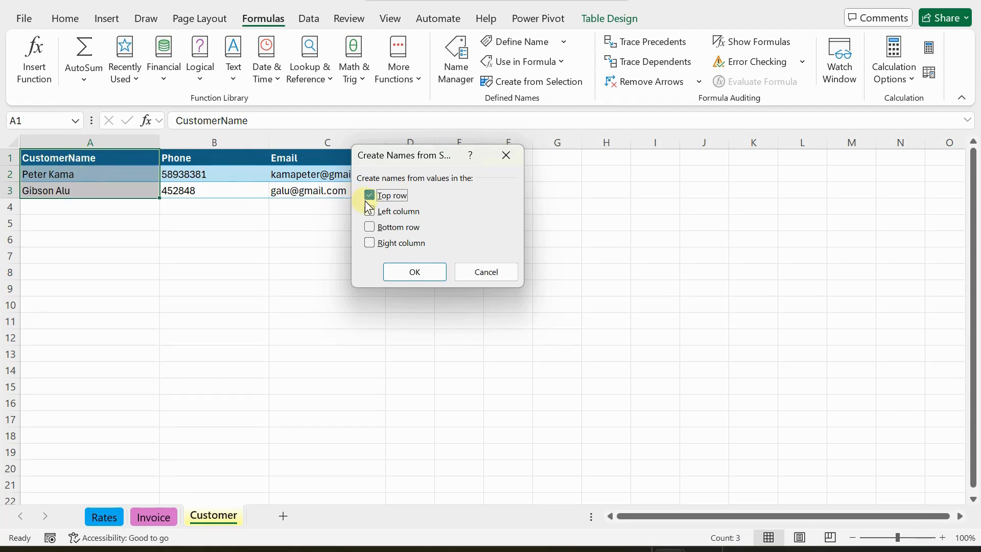
{"action": "left_click", "coordinate": [415, 272]}
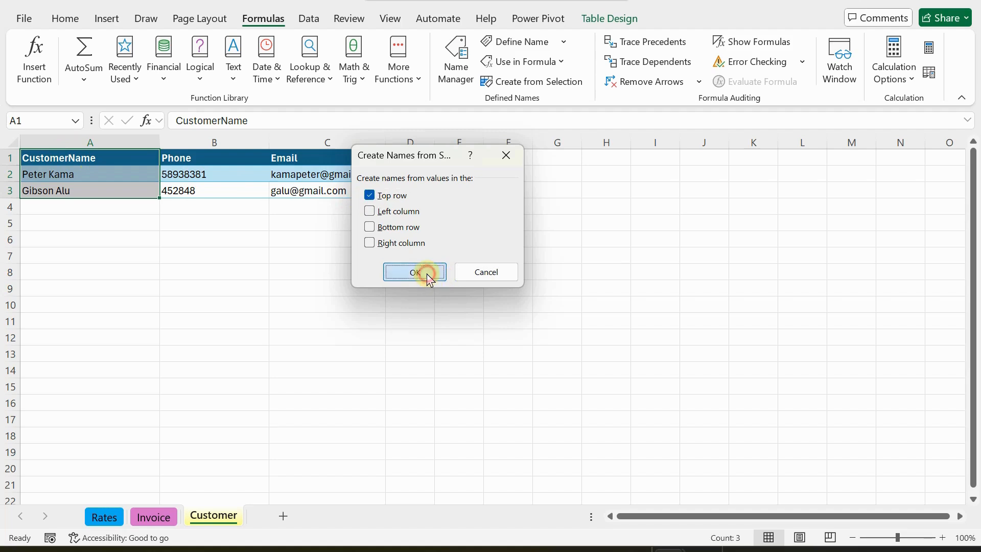
Check the CustomerName range via the Name Box, then return to the Invoice sheet.
{"action": "left_click", "coordinate": [76, 121]}
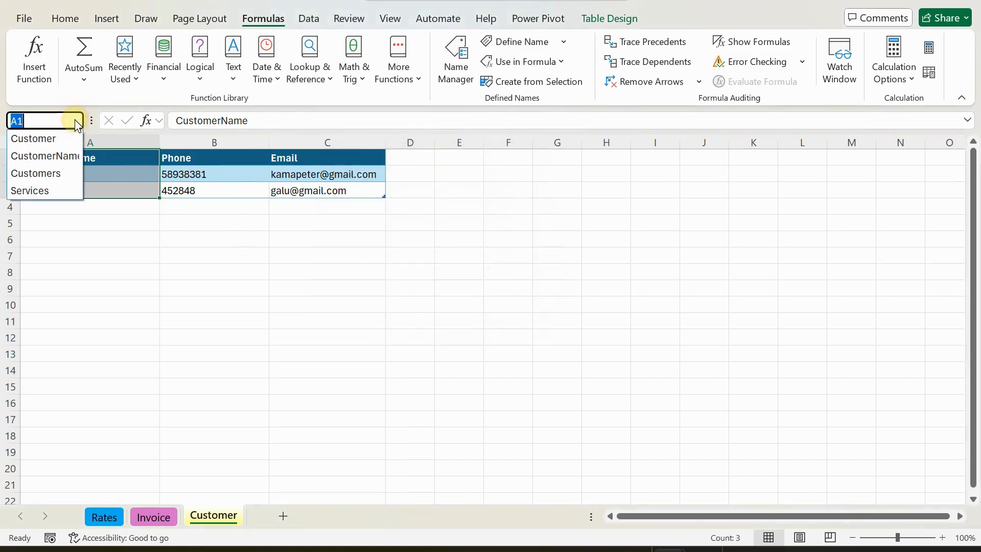
{"action": "left_click", "coordinate": [59, 156]}
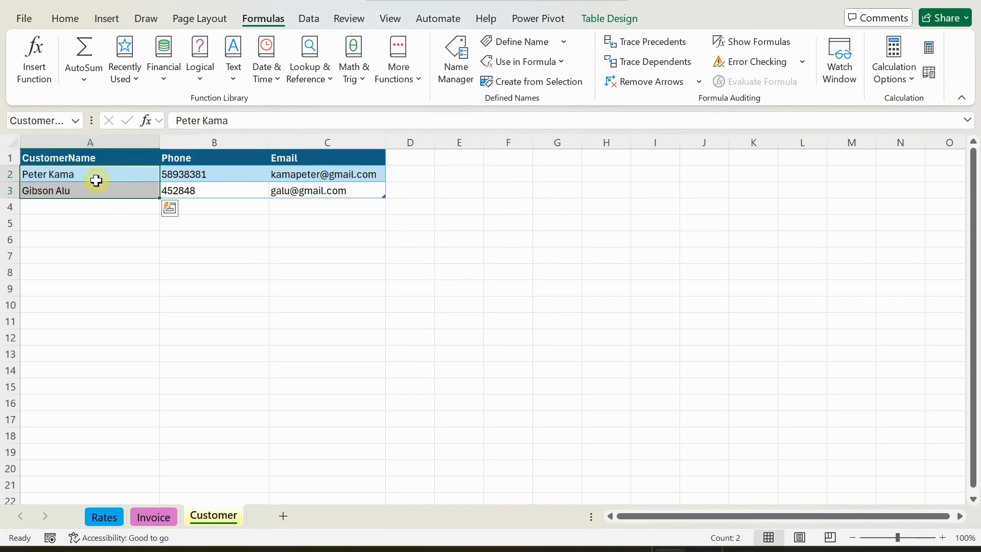
{"action": "left_click", "coordinate": [150, 516]}
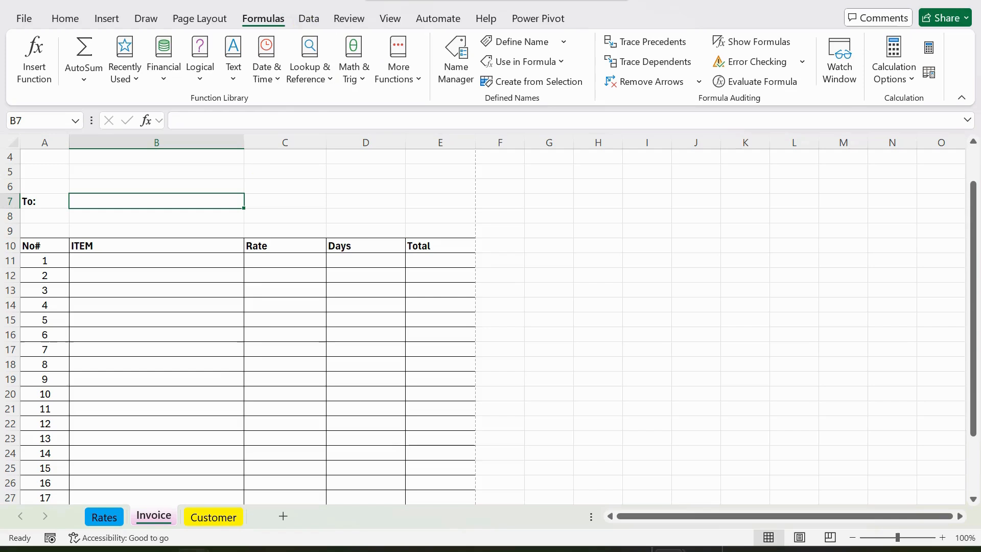
Open Data Validation for cell B7, allow List, and put the cursor in the Source box.
{"action": "left_click", "coordinate": [310, 19]}
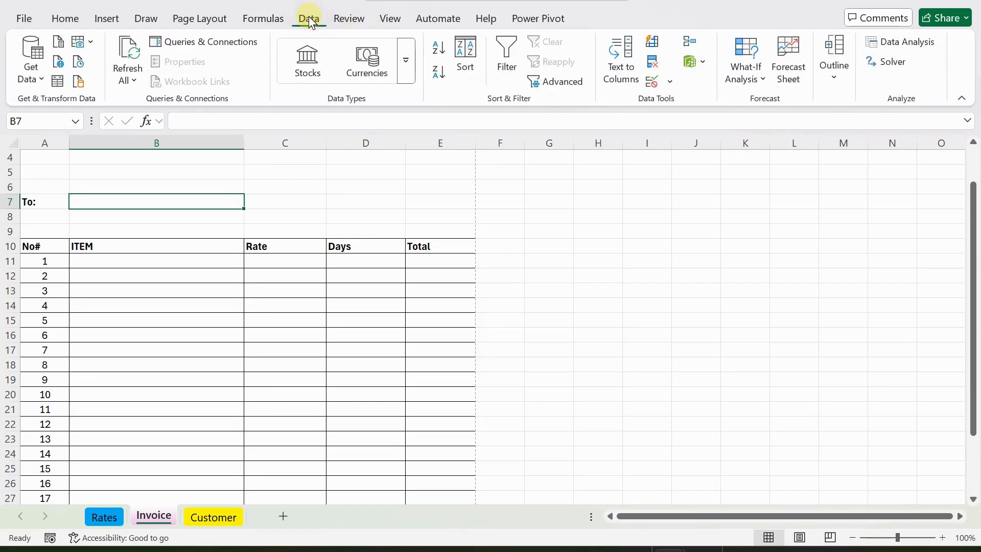
{"action": "left_click", "coordinate": [670, 83]}
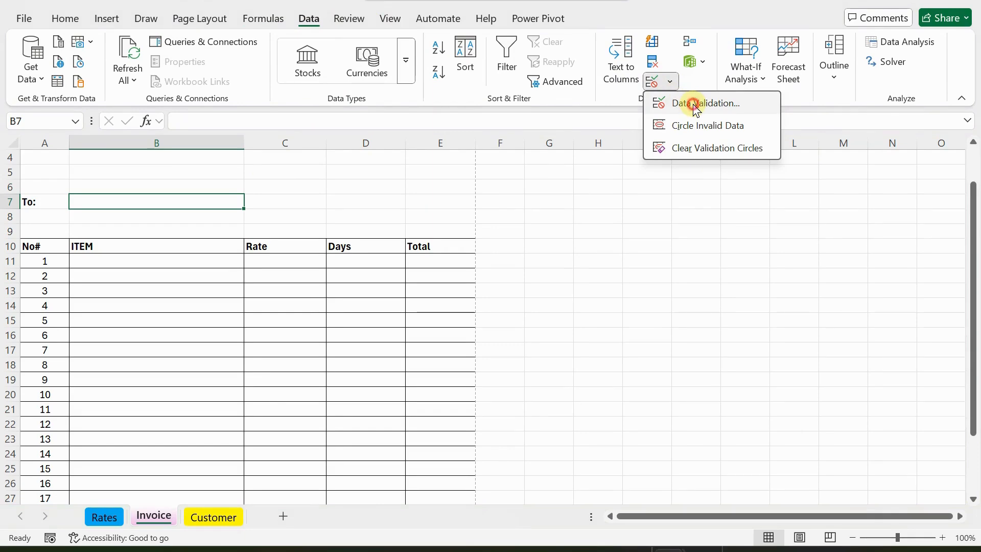
{"action": "left_click", "coordinate": [696, 105]}
{"action": "left_click", "coordinate": [393, 179]}
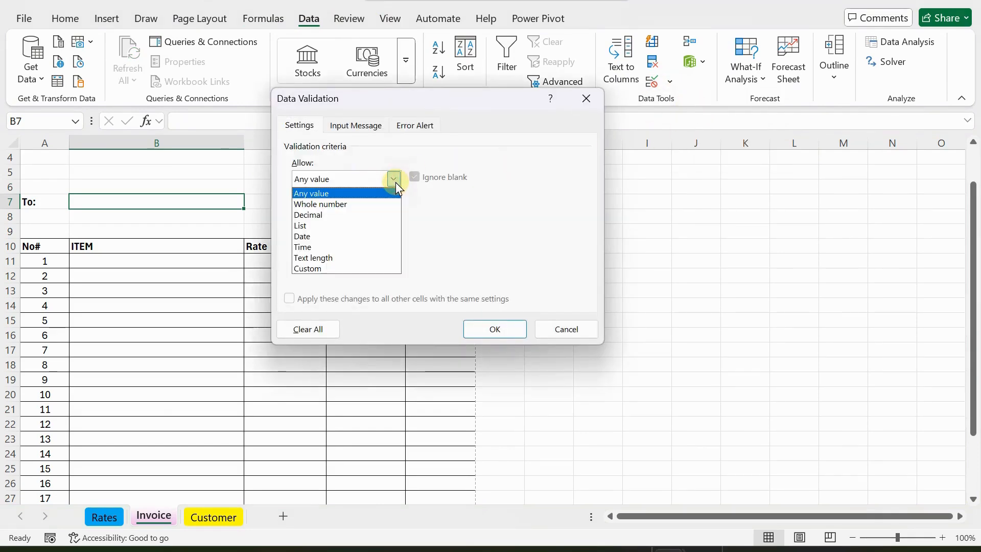
{"action": "left_click", "coordinate": [299, 223]}
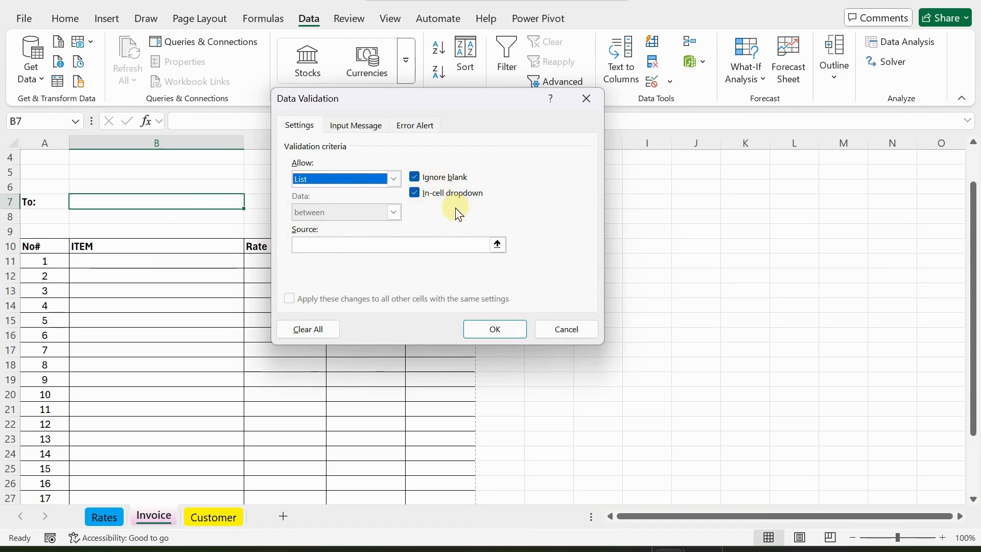
{"action": "left_click", "coordinate": [375, 248]}
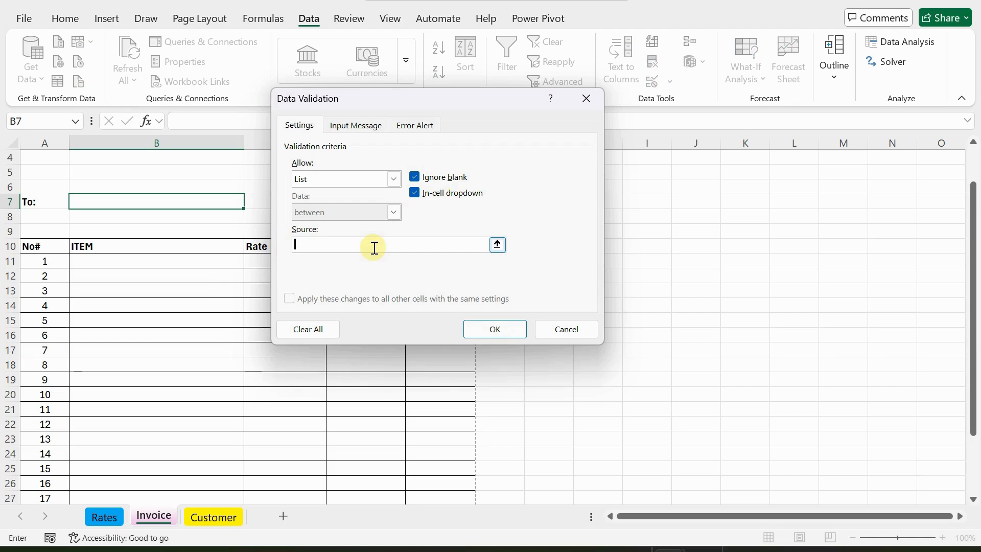
Set B7's list source to =CustomerName from the Paste Name list and apply the rule.
{"action": "left_click", "coordinate": [374, 247]}
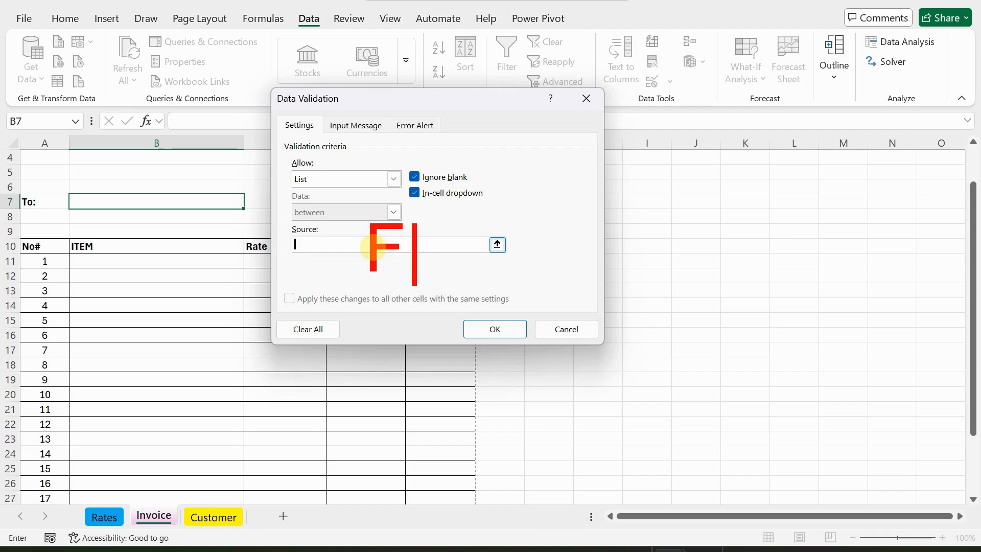
{"action": "type", "text": "3"}
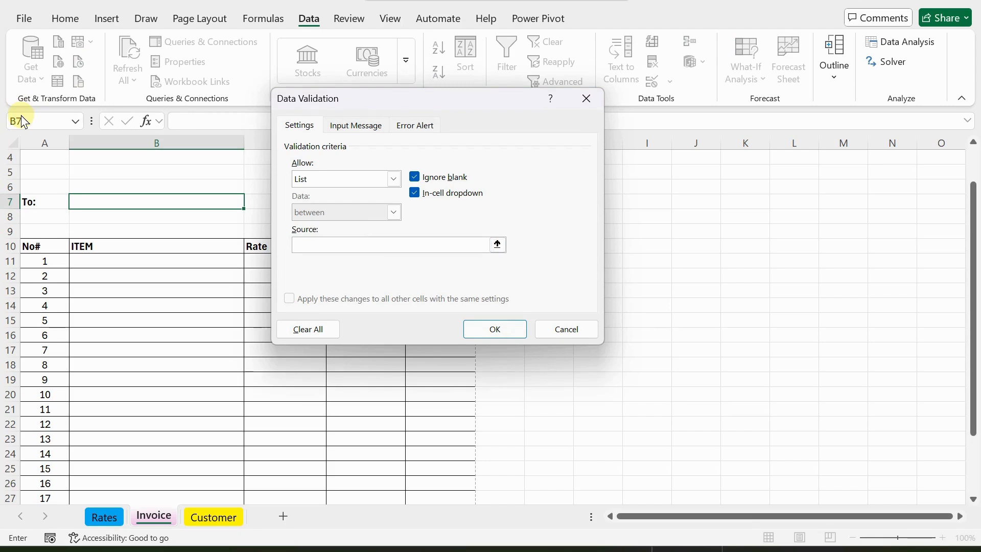
{"action": "key", "text": "F3"}
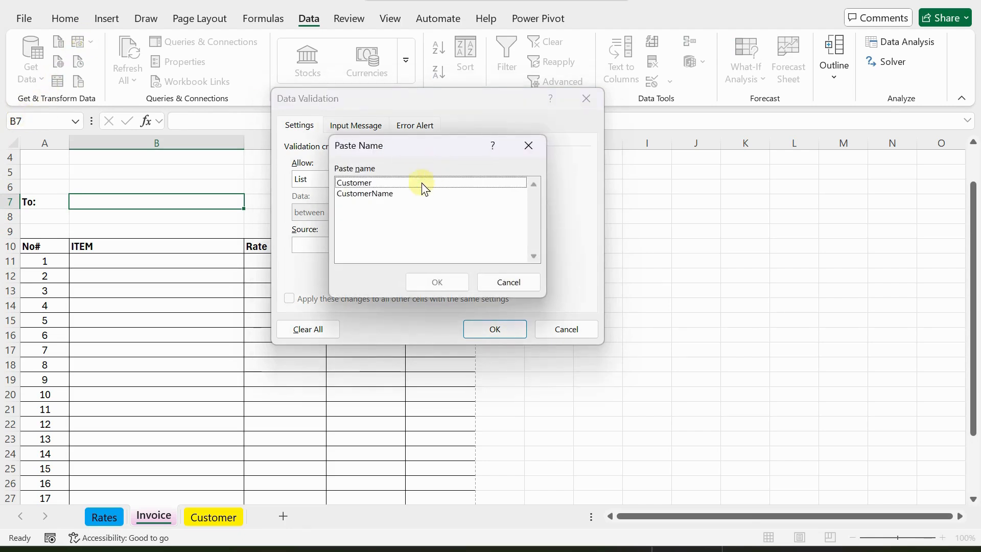
{"action": "left_click", "coordinate": [363, 196]}
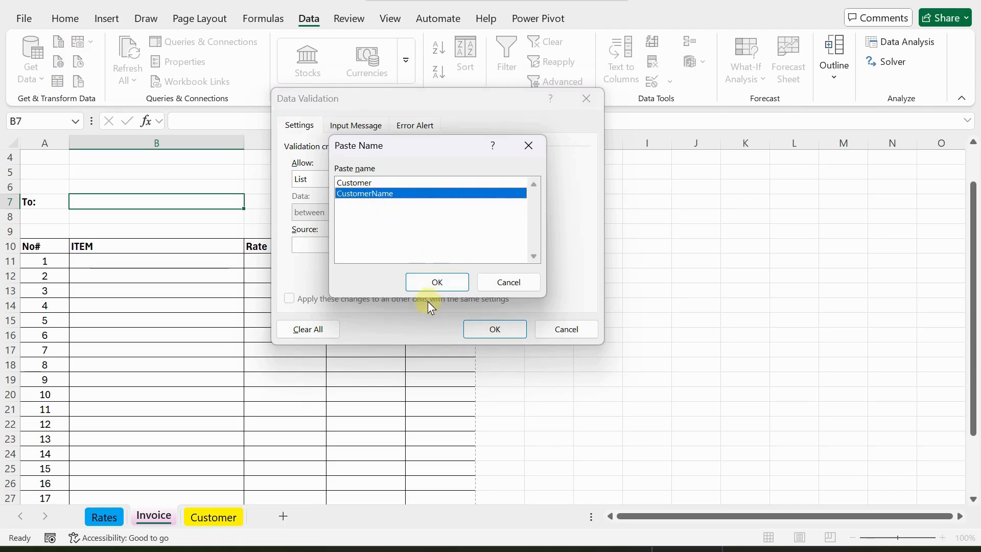
{"action": "left_click", "coordinate": [428, 288]}
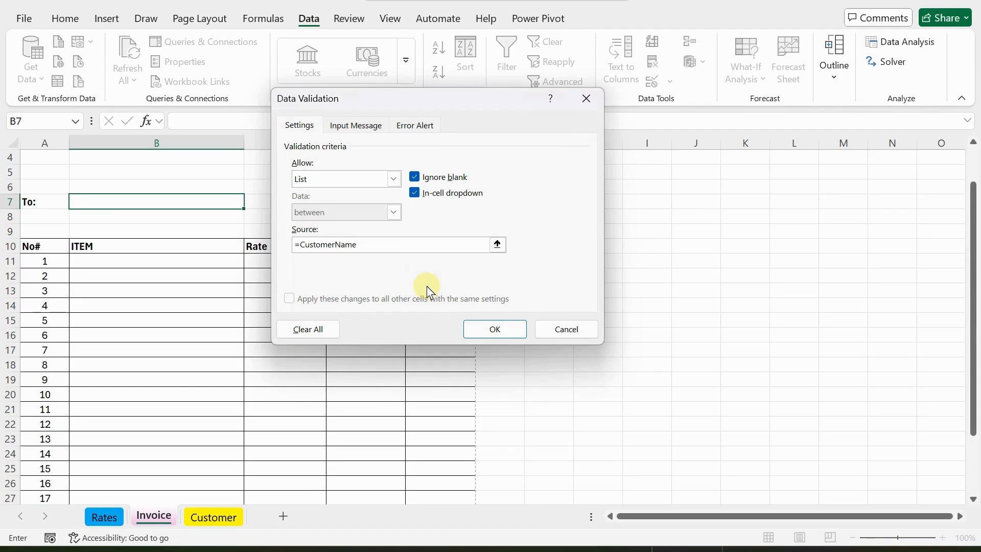
{"action": "left_click", "coordinate": [492, 333]}
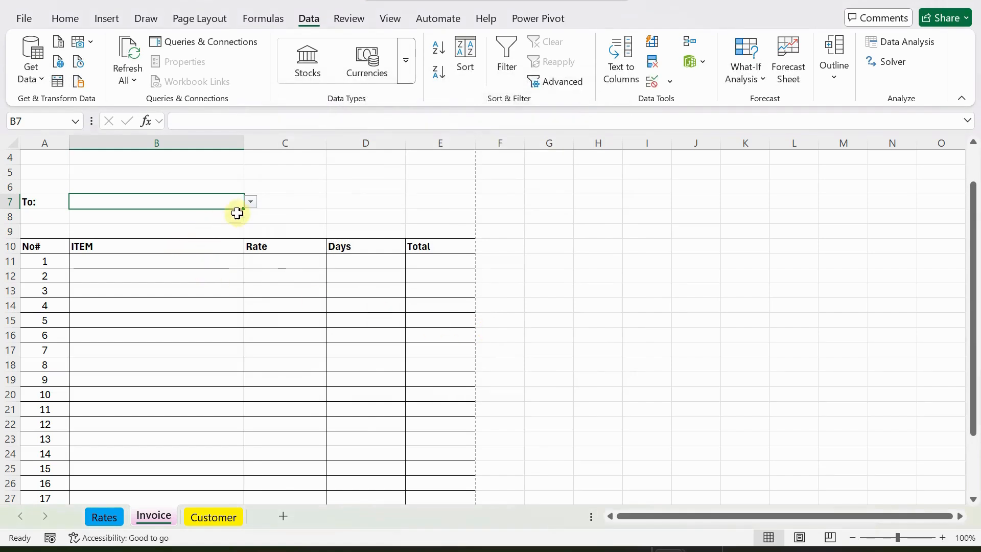
Pick the first customer name in B7 from its dropdown, then reopen and close the list to test it.
{"action": "left_click", "coordinate": [251, 202]}
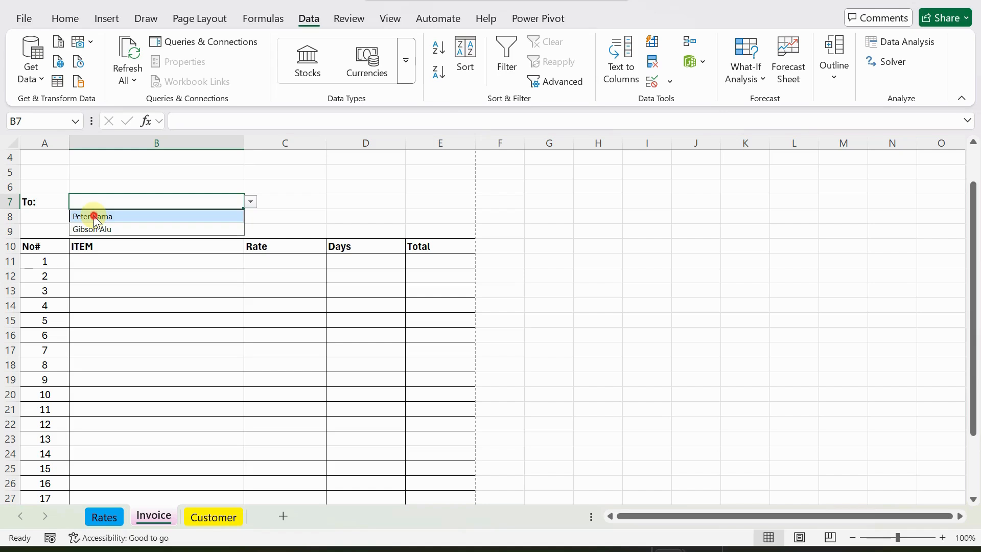
{"action": "left_click", "coordinate": [93, 215]}
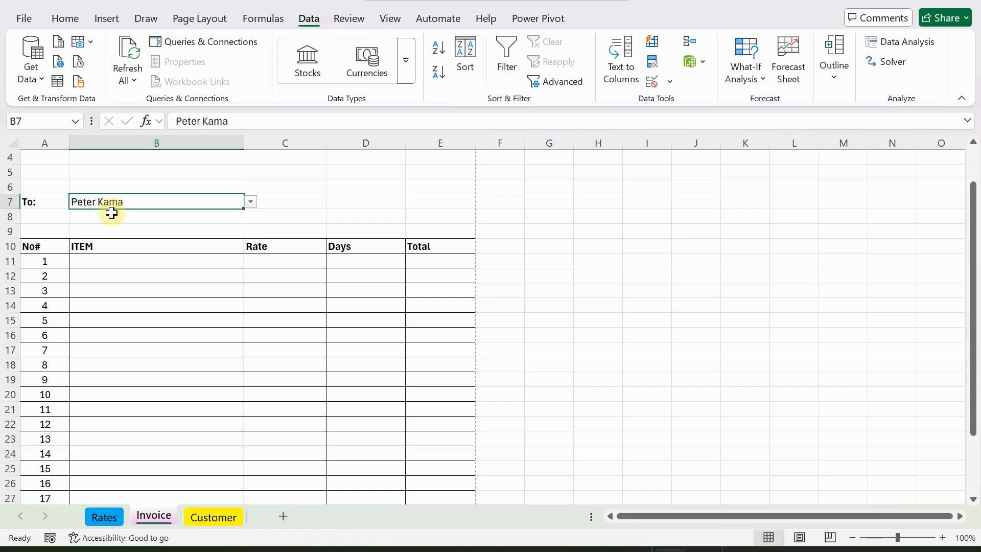
{"action": "left_click", "coordinate": [251, 203]}
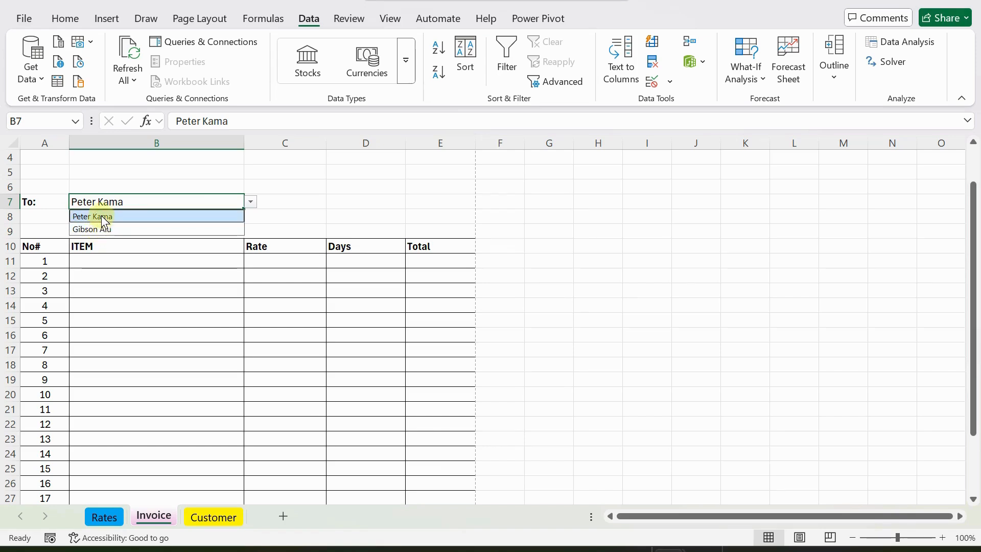
{"action": "left_click", "coordinate": [317, 188]}
{"action": "left_click", "coordinate": [146, 201]}
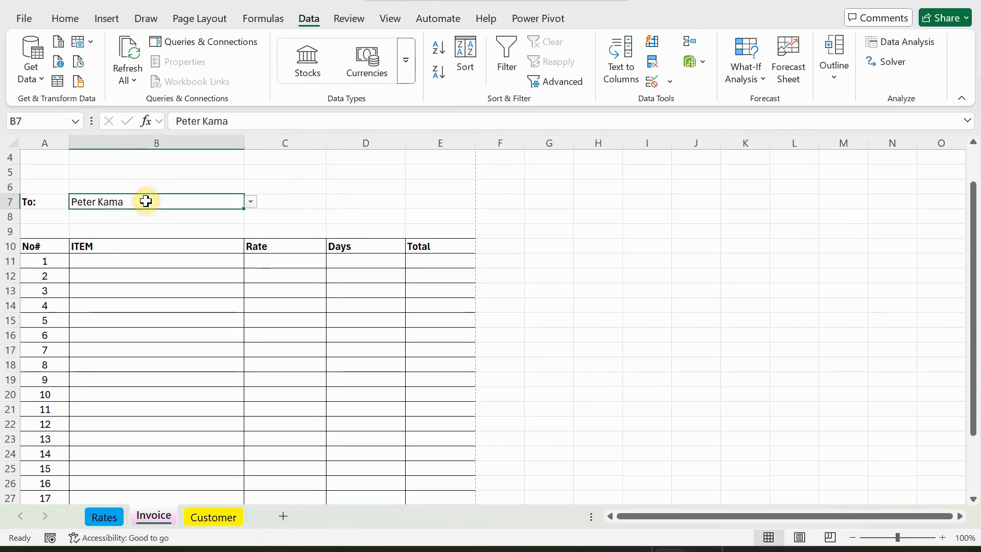
{"action": "left_click", "coordinate": [251, 201]}
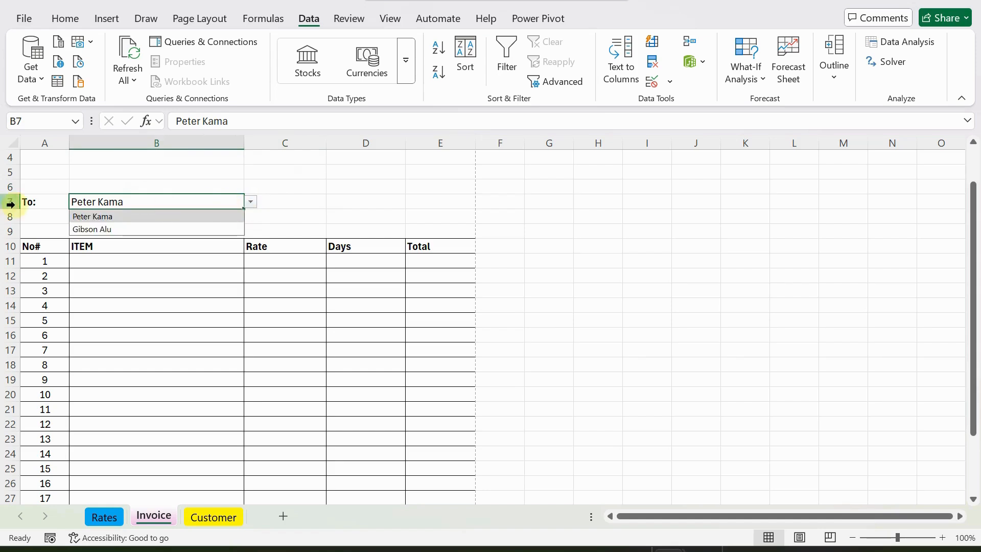
{"action": "left_click", "coordinate": [101, 201]}
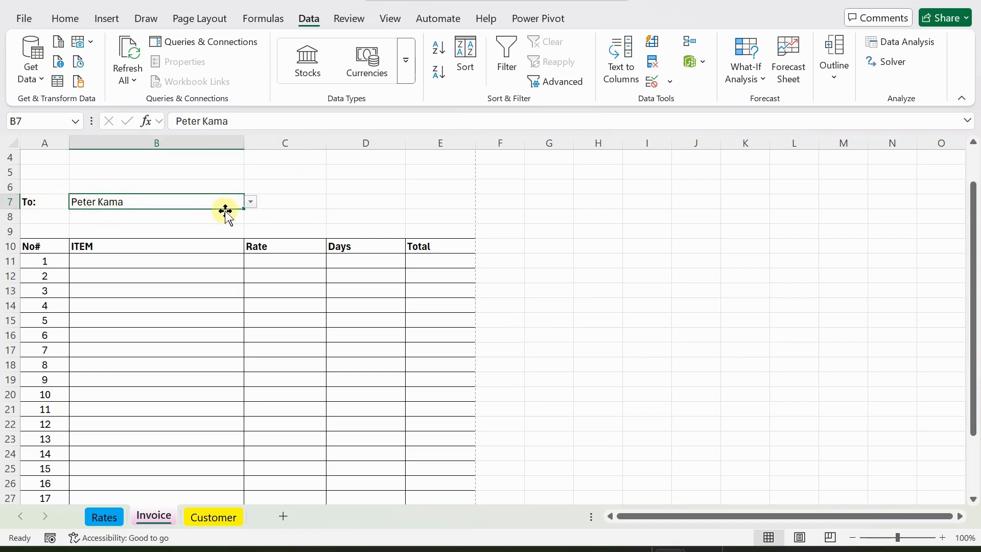
{"action": "left_click", "coordinate": [250, 202]}
{"action": "left_click", "coordinate": [250, 202]}
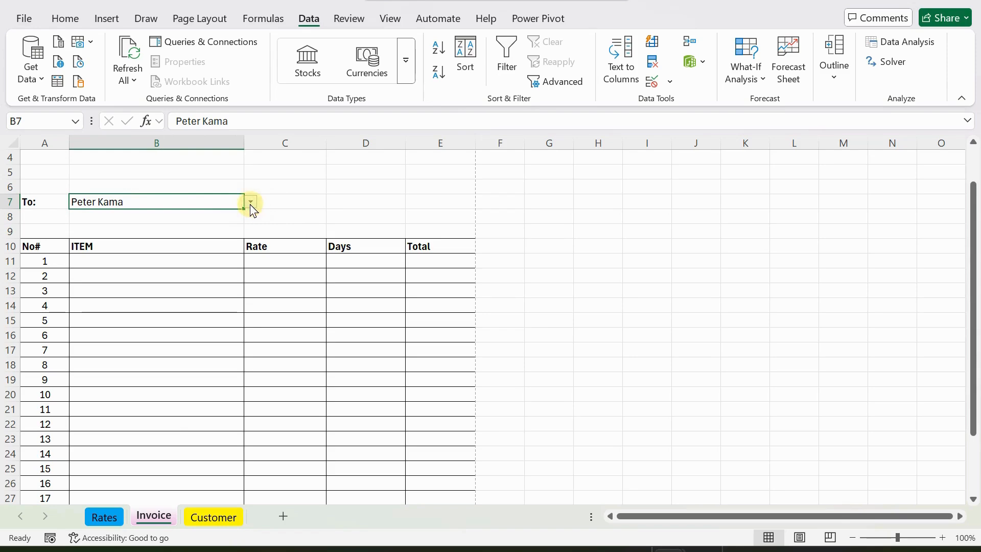
On the Customer sheet, enter the new customer's name and phone number in row 4.
{"action": "left_click", "coordinate": [212, 518]}
{"action": "left_click", "coordinate": [60, 206]}
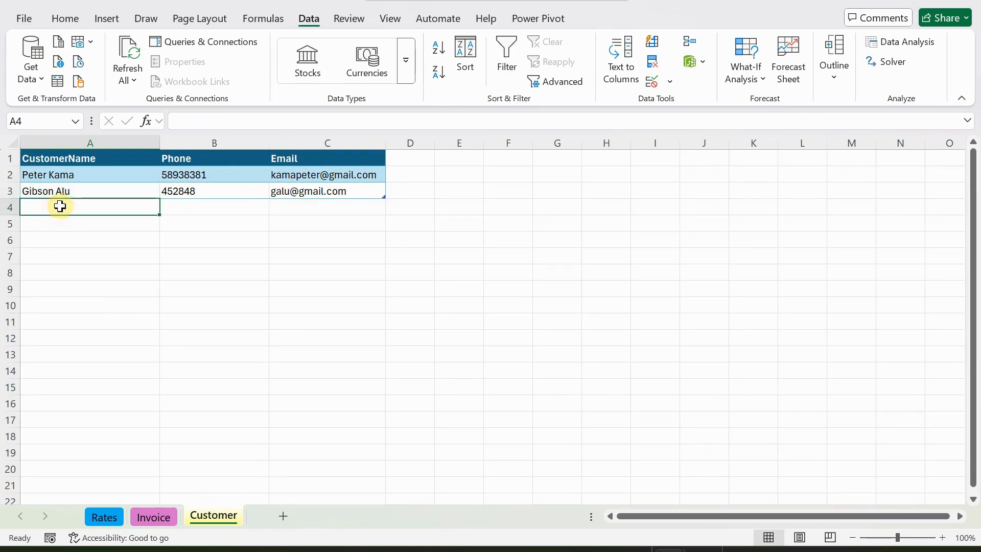
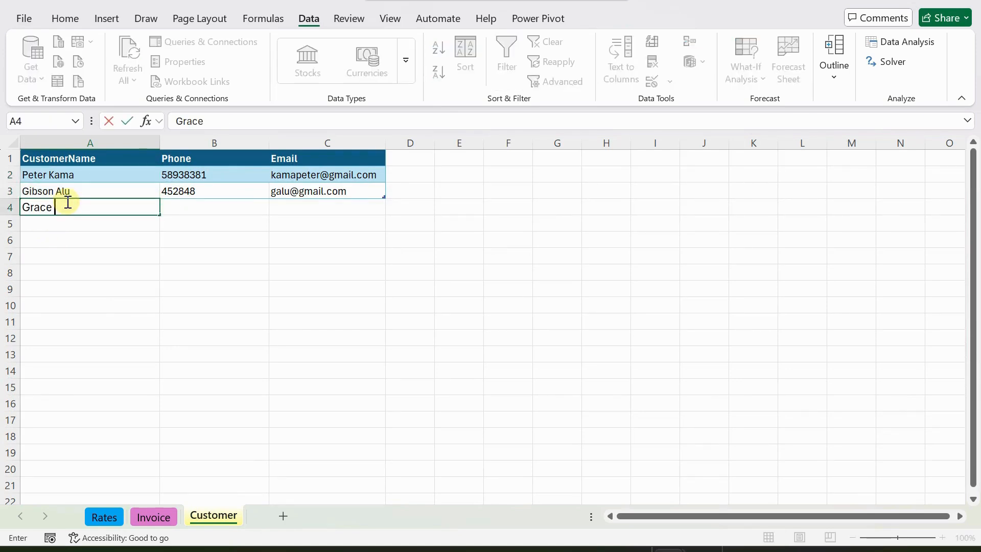
{"action": "key", "text": "Tab"}
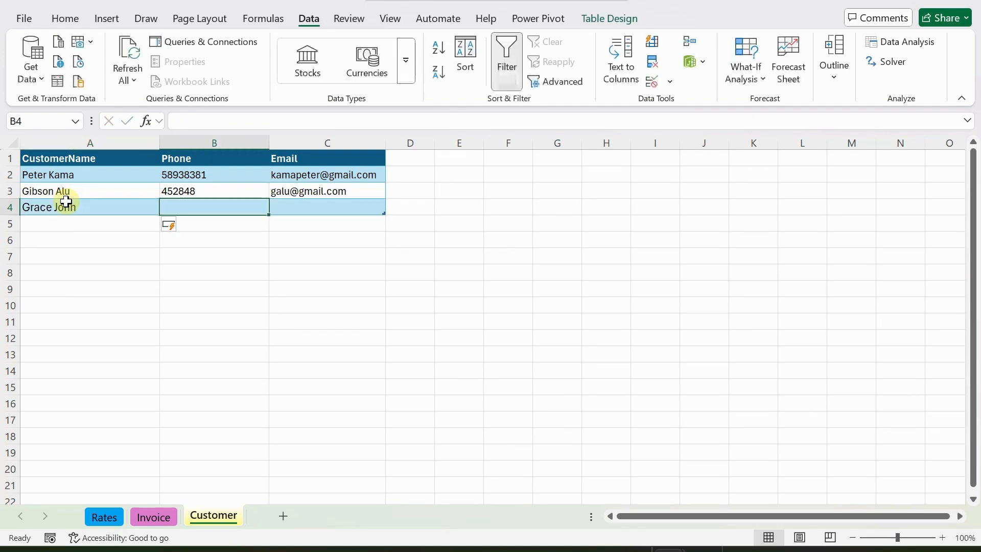
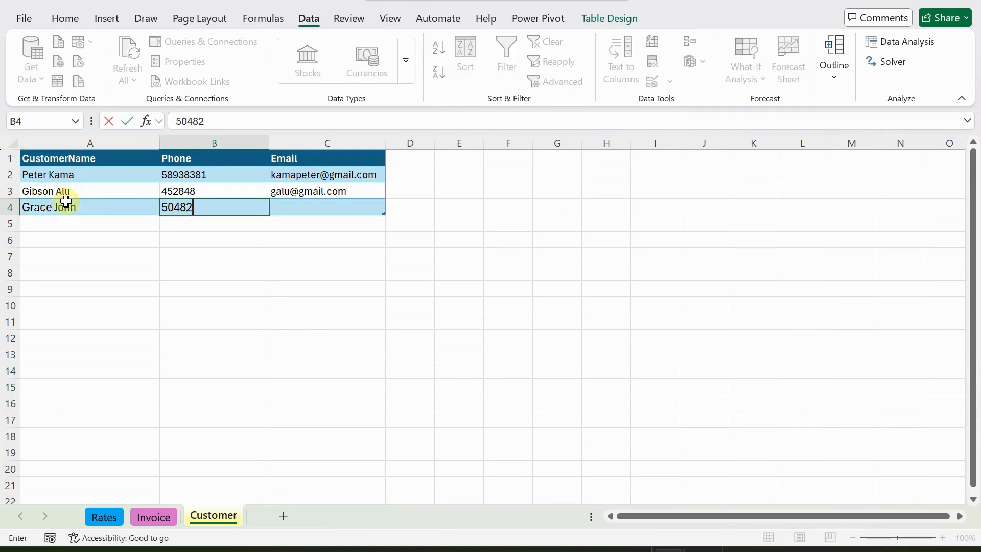
{"action": "key", "text": "Tab"}
Fill in the new customer's e-mail address, then return to the Invoice sheet.
{"action": "type", "text": "g"}
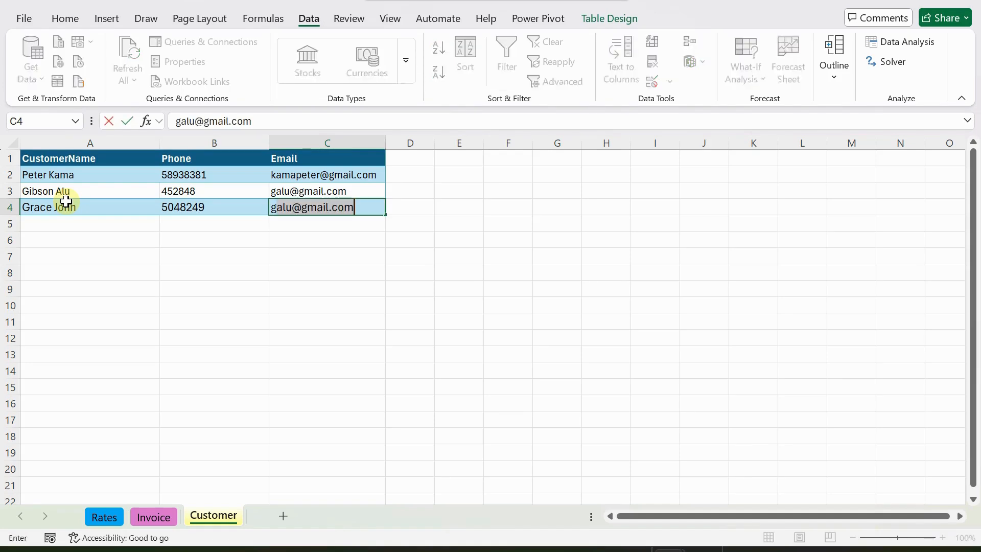
{"action": "key", "text": "BackSpace"}
{"action": "key", "text": "BackSpace"}
{"action": "type", "text": "GRJ"}
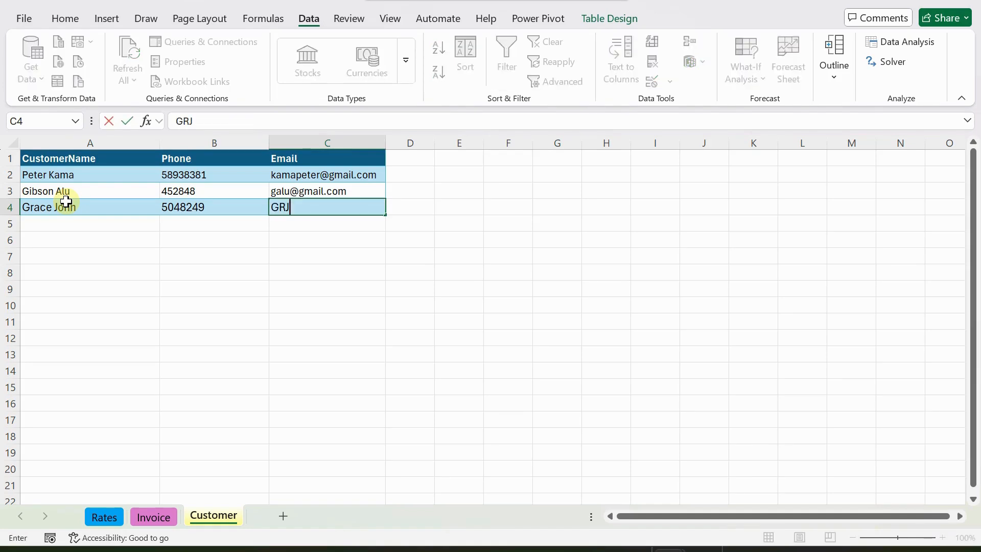
{"action": "key", "text": "BackSpace"}
{"action": "key", "text": "BackSpace"}
{"action": "key", "text": "BackSpace"}
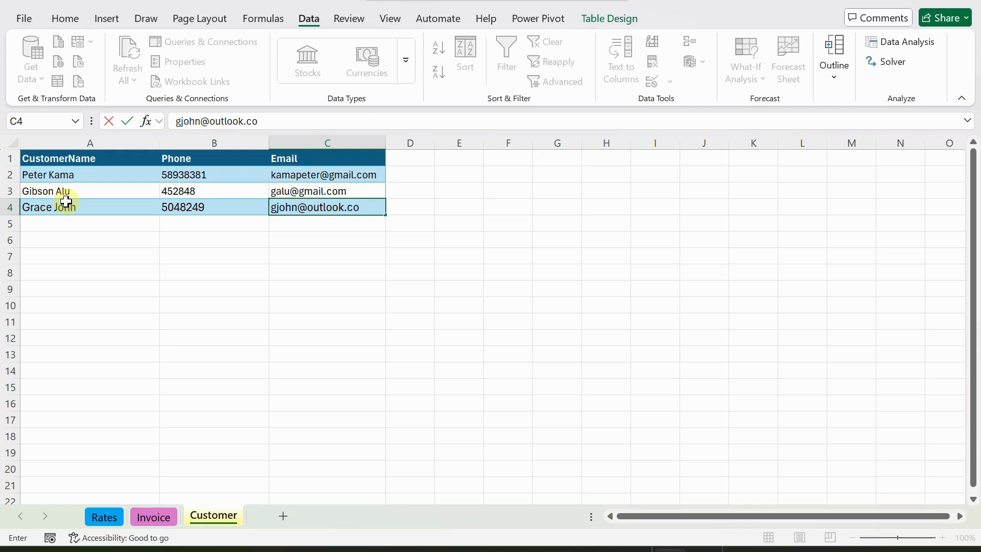
{"action": "key", "text": "Return"}
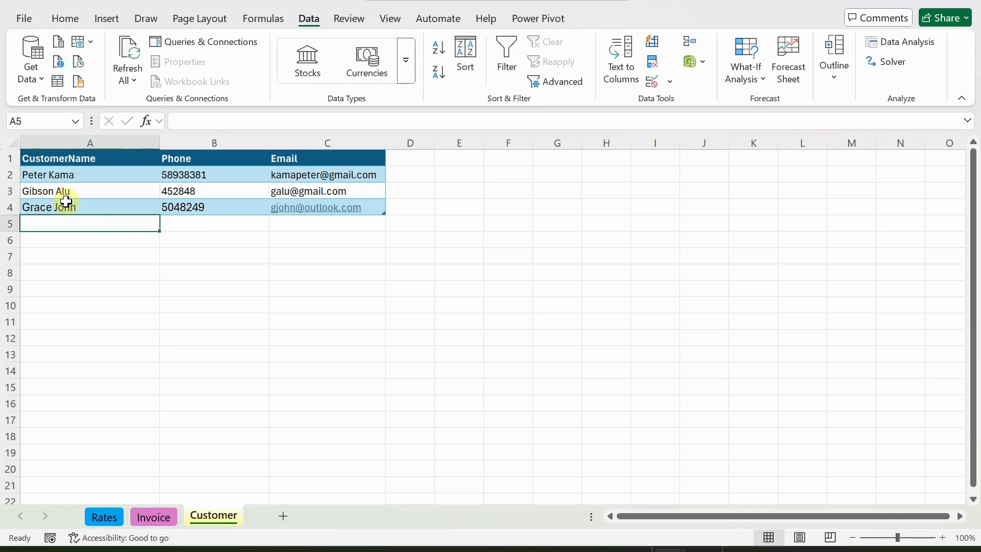
{"action": "left_click", "coordinate": [77, 201]}
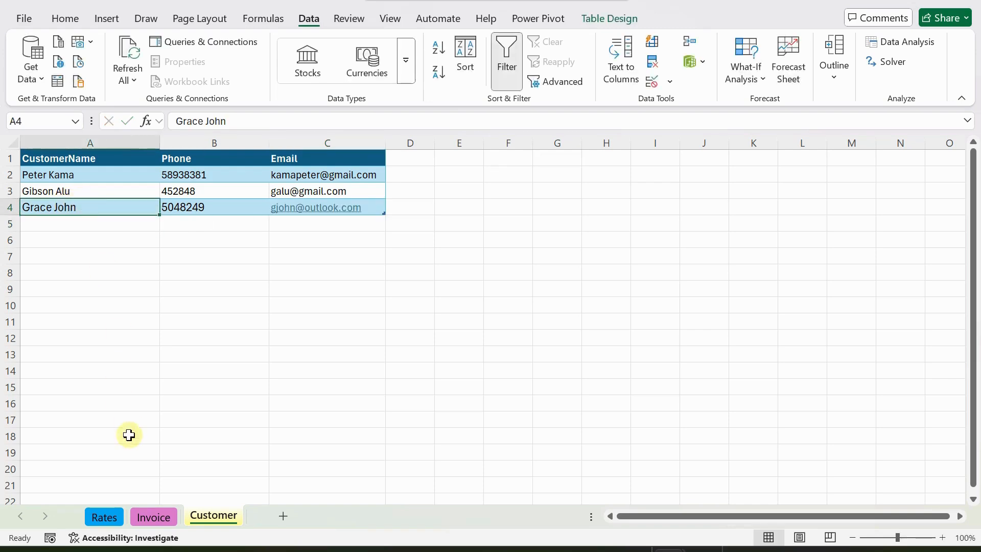
{"action": "left_click", "coordinate": [146, 515]}
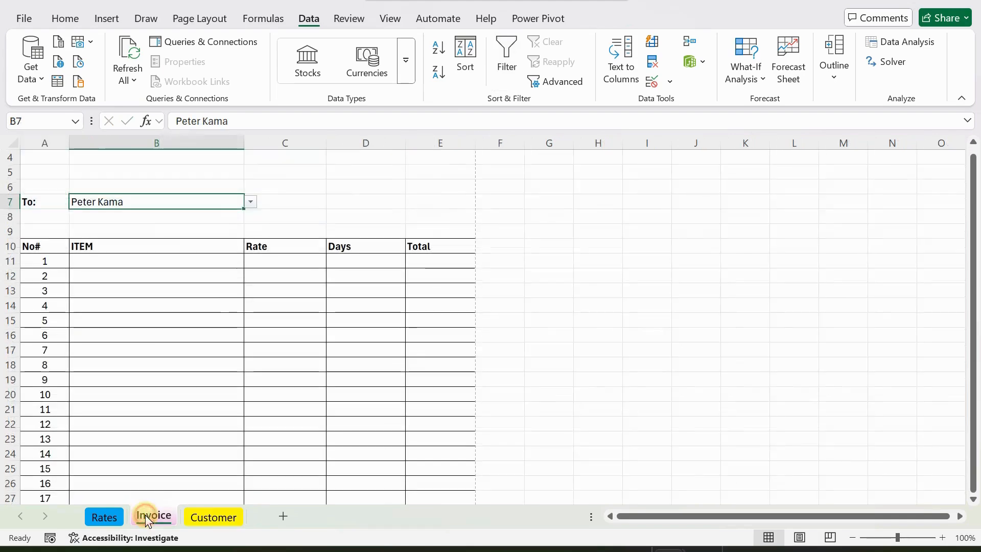
Check that the To: dropdown now includes the newly added customer.
{"action": "left_click", "coordinate": [254, 203]}
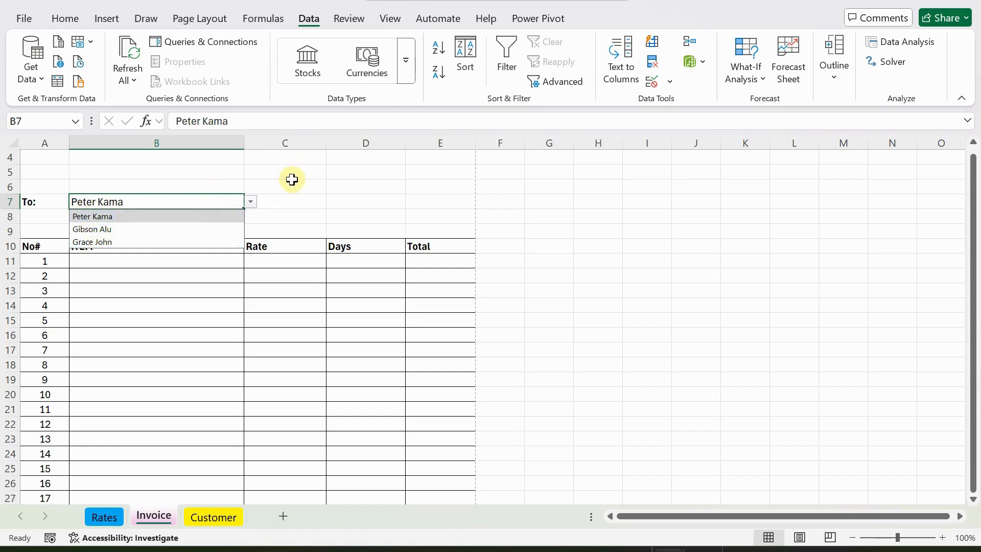
{"action": "left_click", "coordinate": [292, 180]}
{"action": "left_click", "coordinate": [138, 204]}
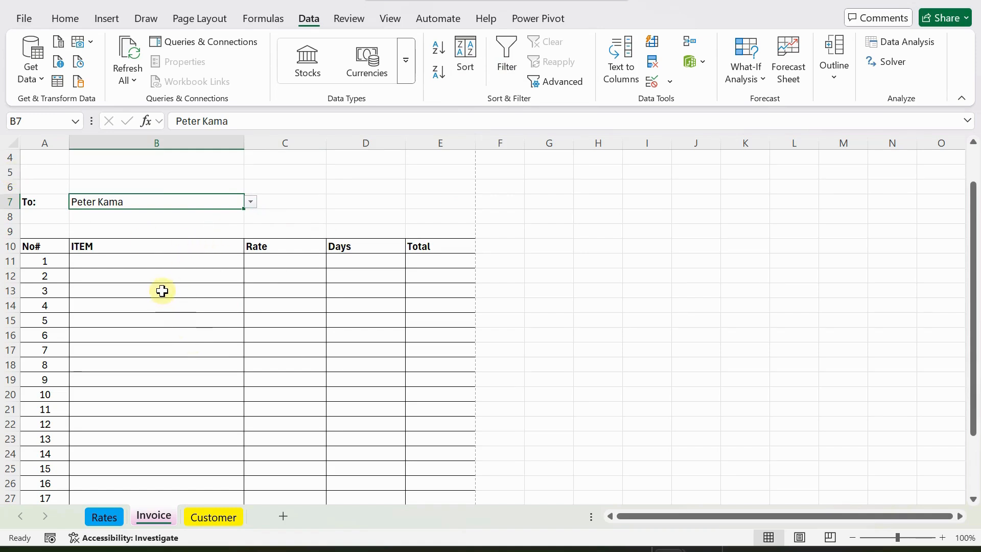
Select the ITEM cells B11 through B30 in the line item table.
{"action": "scroll", "coordinate": [162, 291], "scroll_direction": "down", "scroll_amount": 2}
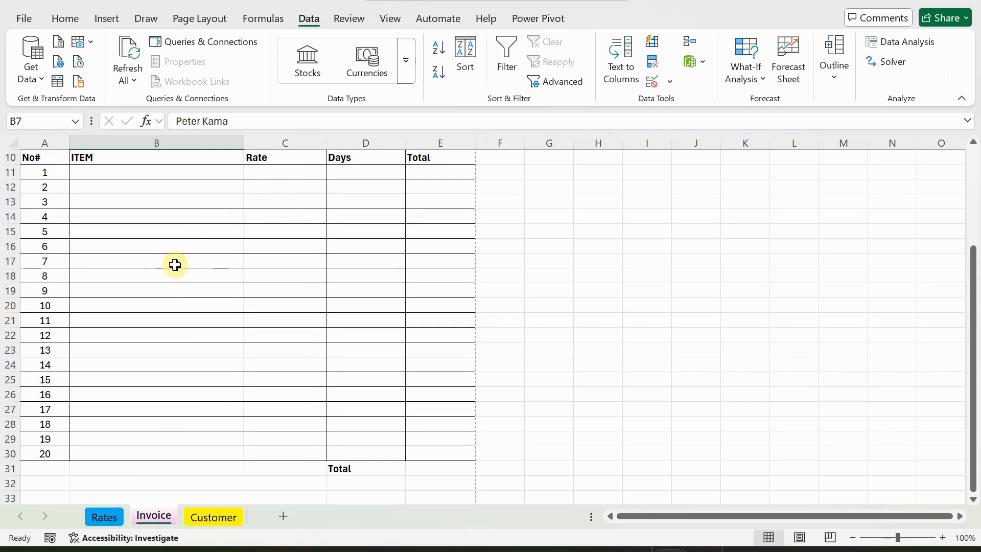
{"action": "scroll", "coordinate": [175, 265], "scroll_direction": "up", "scroll_amount": 1}
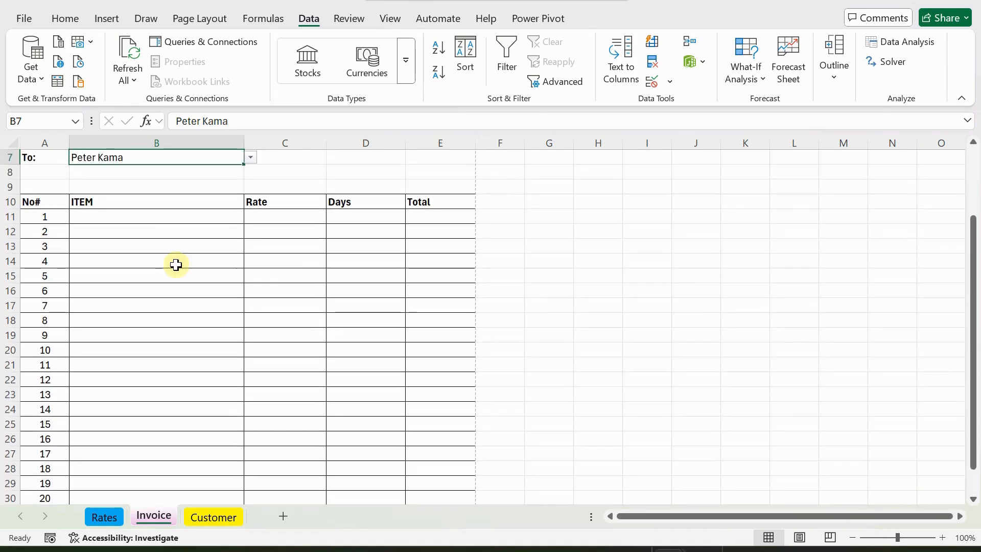
{"action": "left_click", "coordinate": [138, 216]}
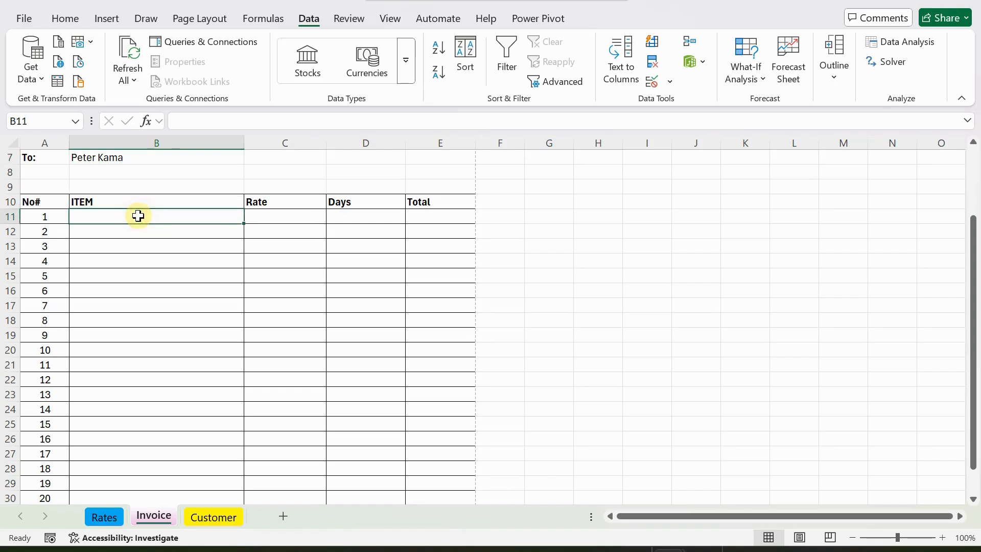
{"action": "left_click_drag", "start_coordinate": [138, 215], "coordinate": [182, 449]}
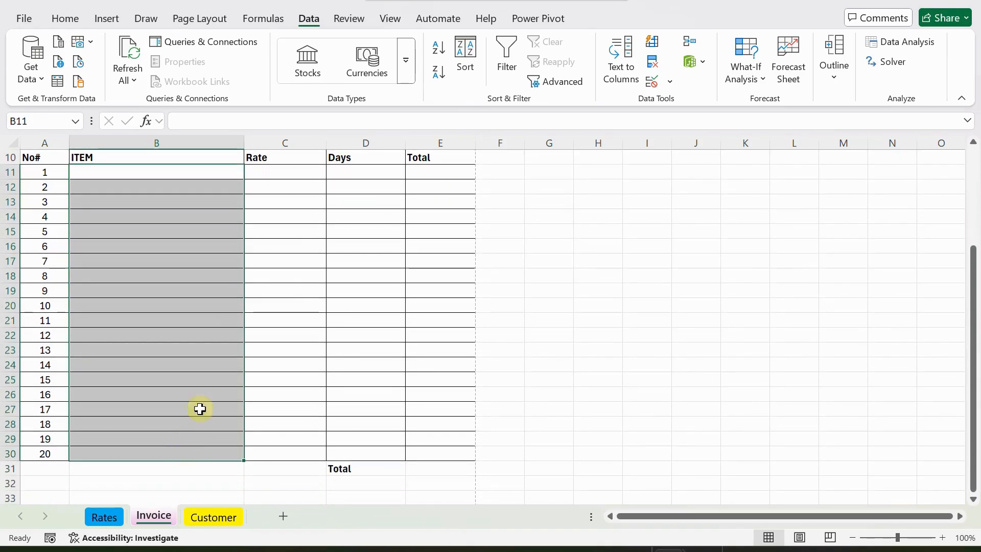
{"action": "scroll", "coordinate": [218, 263], "scroll_direction": "up", "scroll_amount": 2}
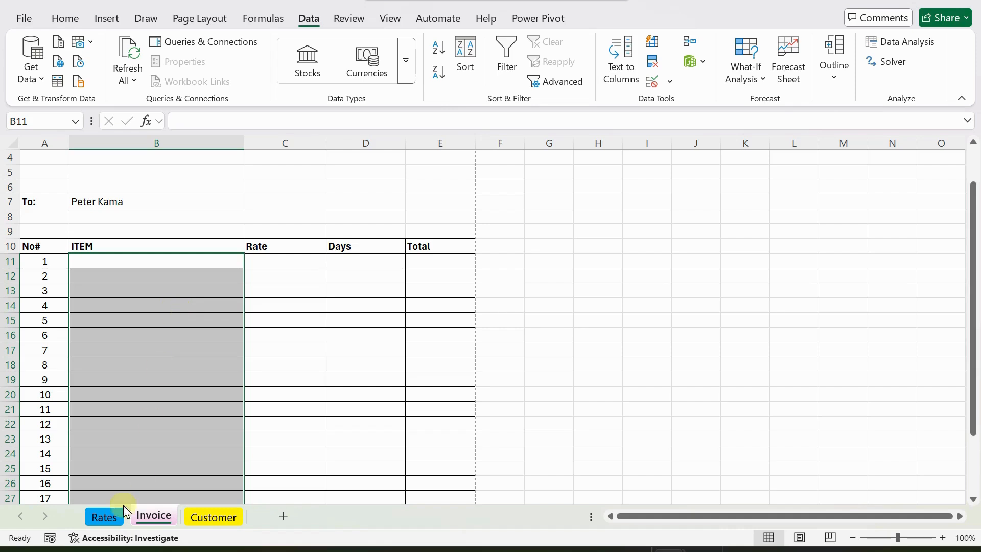
Create names from the Rates table A1:B4 using only the top row headers.
{"action": "left_click", "coordinate": [102, 518]}
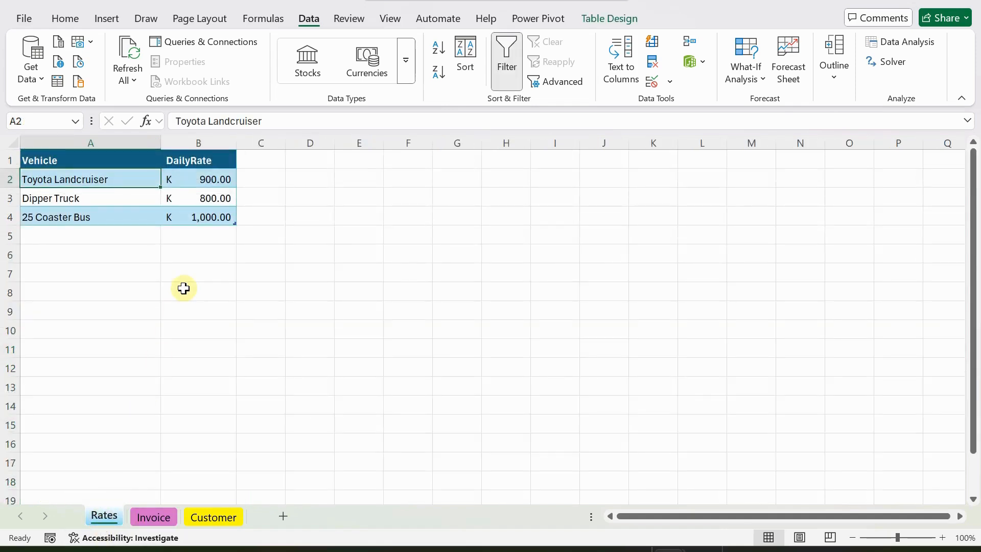
{"action": "left_click_drag", "start_coordinate": [48, 161], "coordinate": [193, 215]}
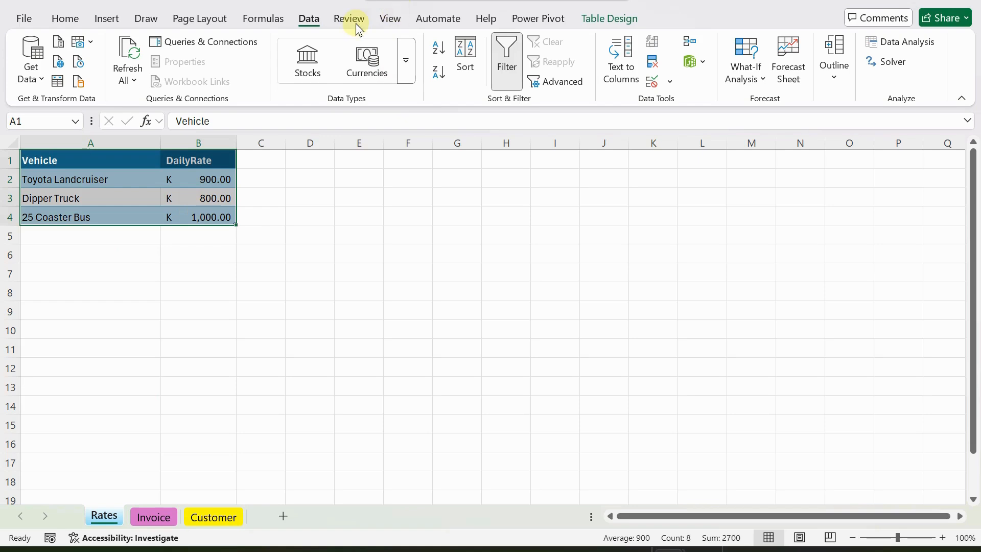
{"action": "left_click", "coordinate": [260, 19]}
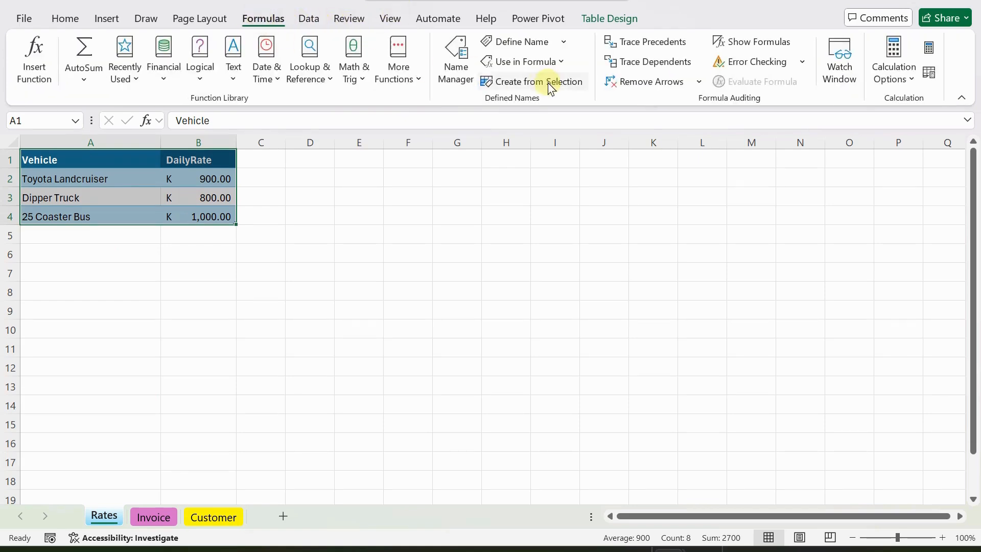
{"action": "left_click", "coordinate": [526, 82]}
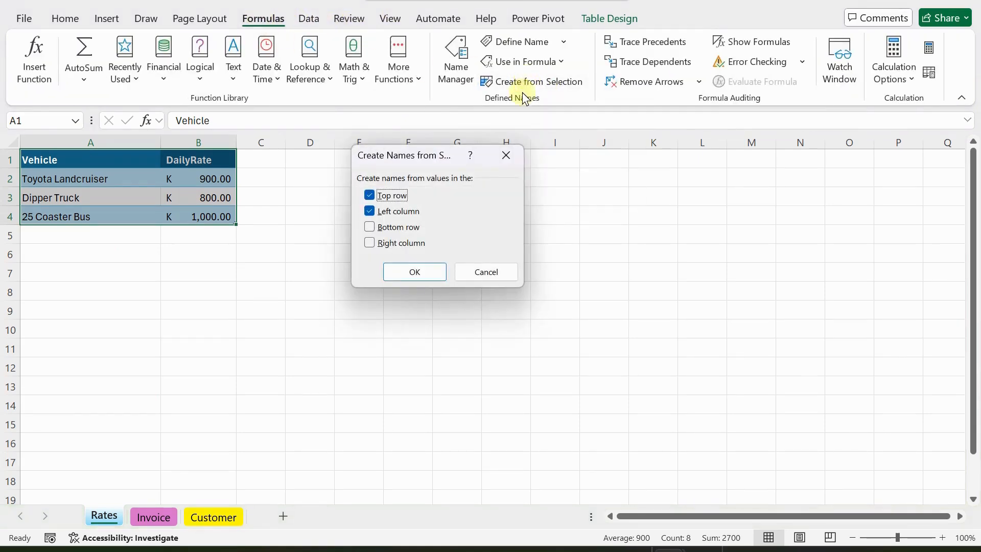
{"action": "left_click", "coordinate": [369, 212]}
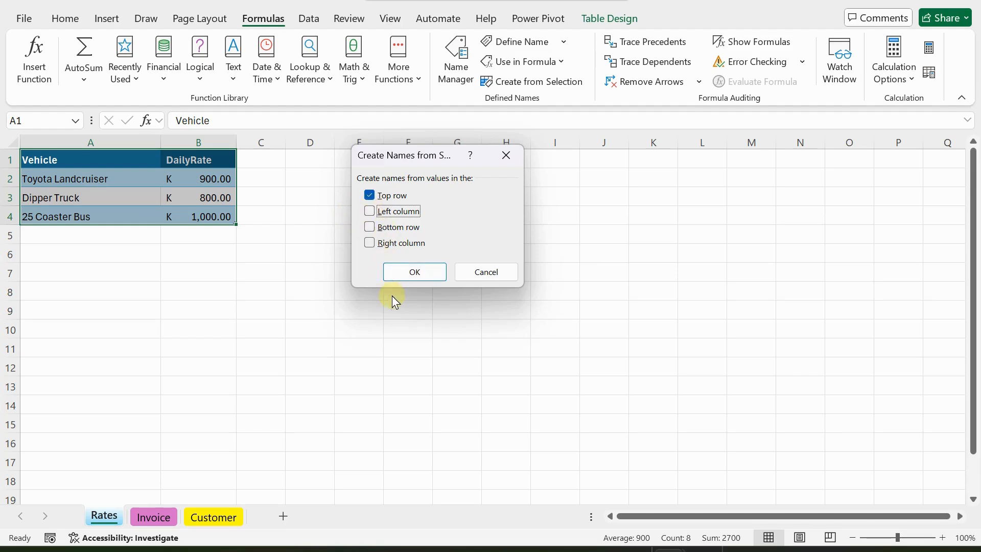
{"action": "left_click", "coordinate": [402, 271]}
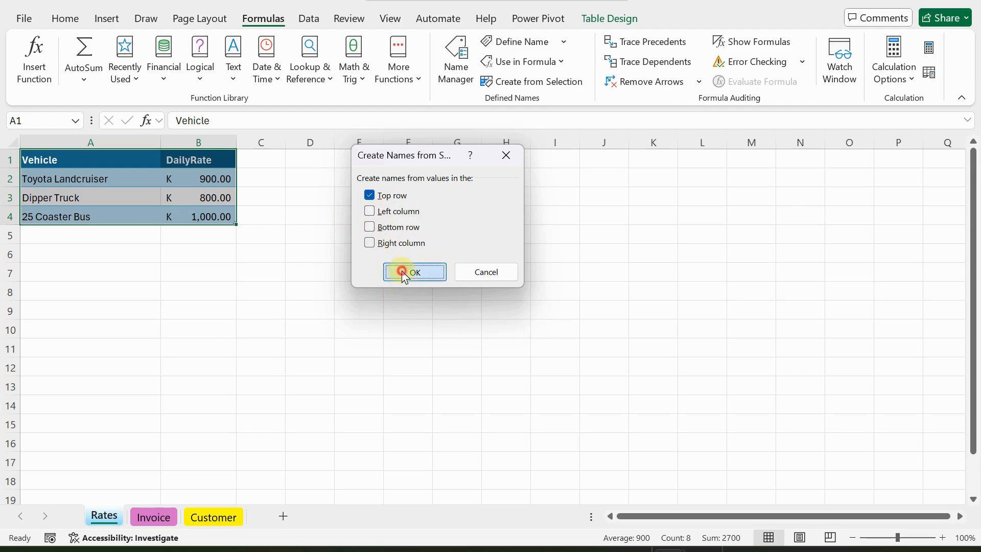
Verify the DailyRate and Vehicle ranges via the Name Box.
{"action": "left_click", "coordinate": [78, 122]}
{"action": "left_click", "coordinate": [33, 171]}
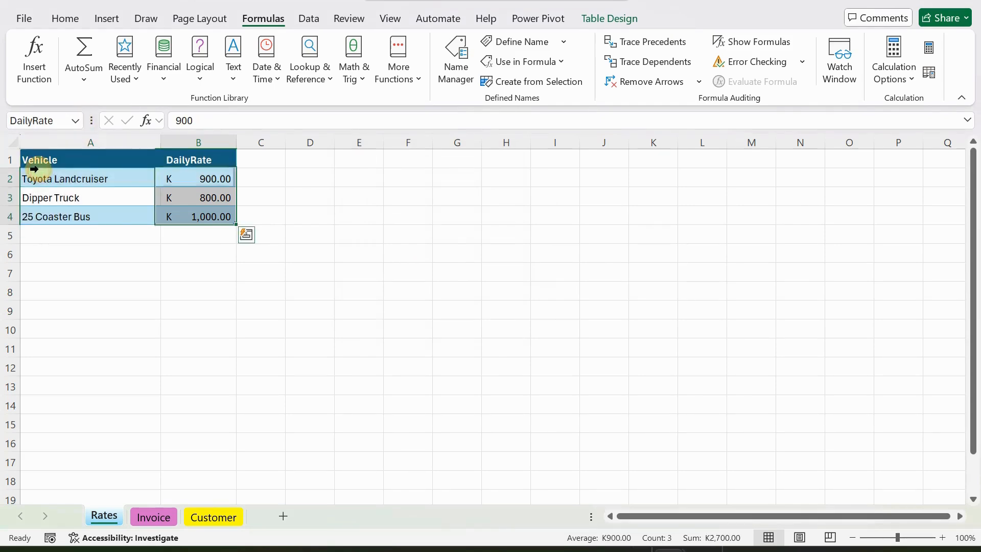
{"action": "left_click", "coordinate": [76, 121]}
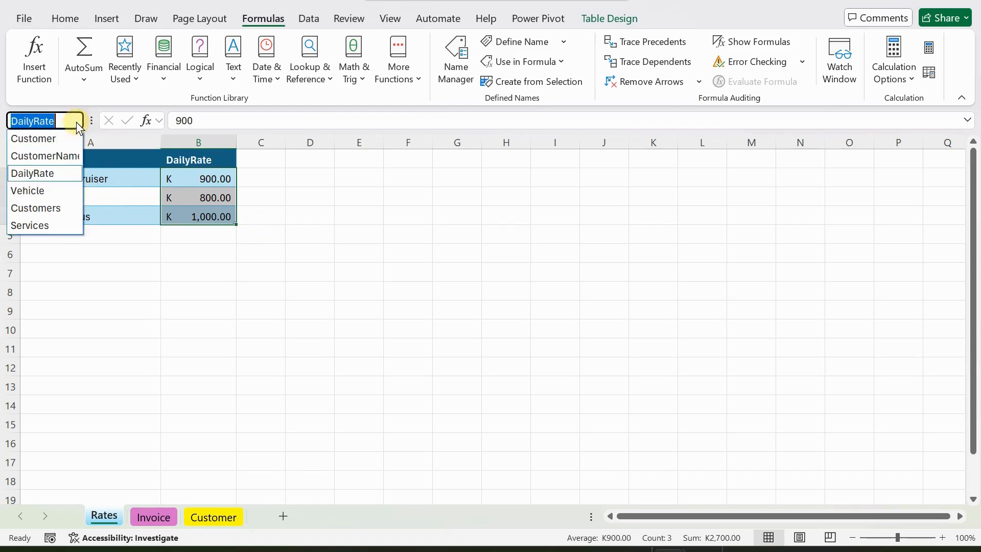
{"action": "left_click", "coordinate": [31, 191]}
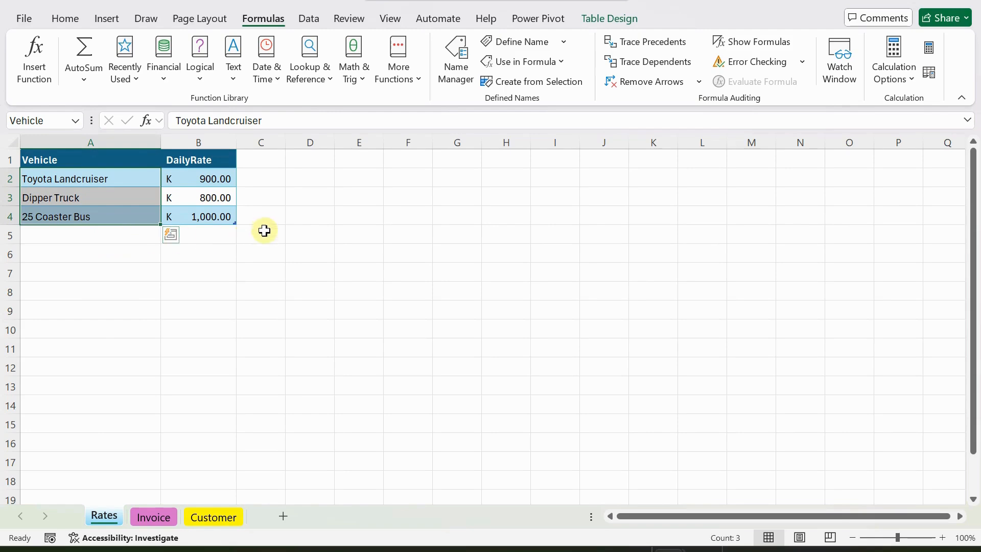
{"action": "left_click", "coordinate": [280, 199]}
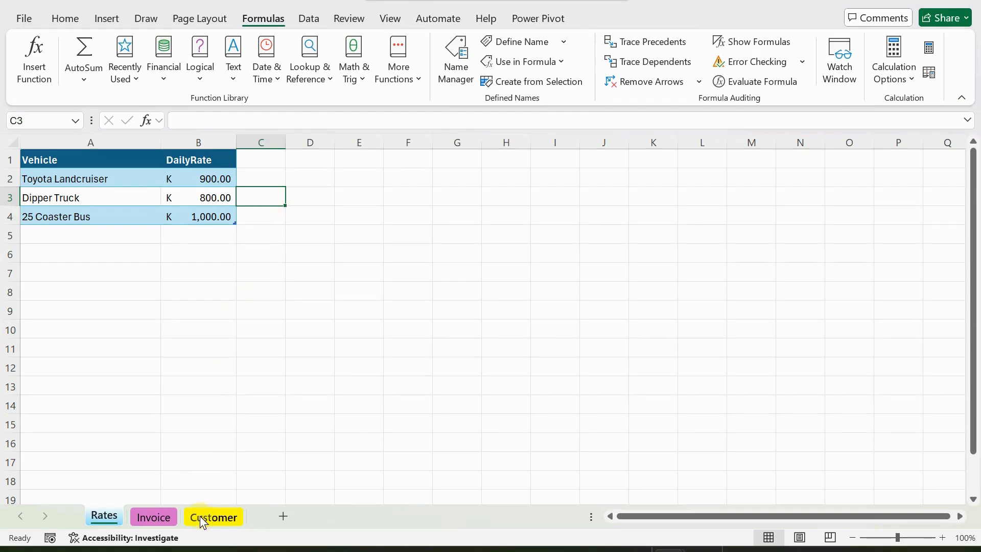
Return to the Invoice sheet and scroll to its ITEM, Rate, Days and Total table.
{"action": "left_click", "coordinate": [151, 515]}
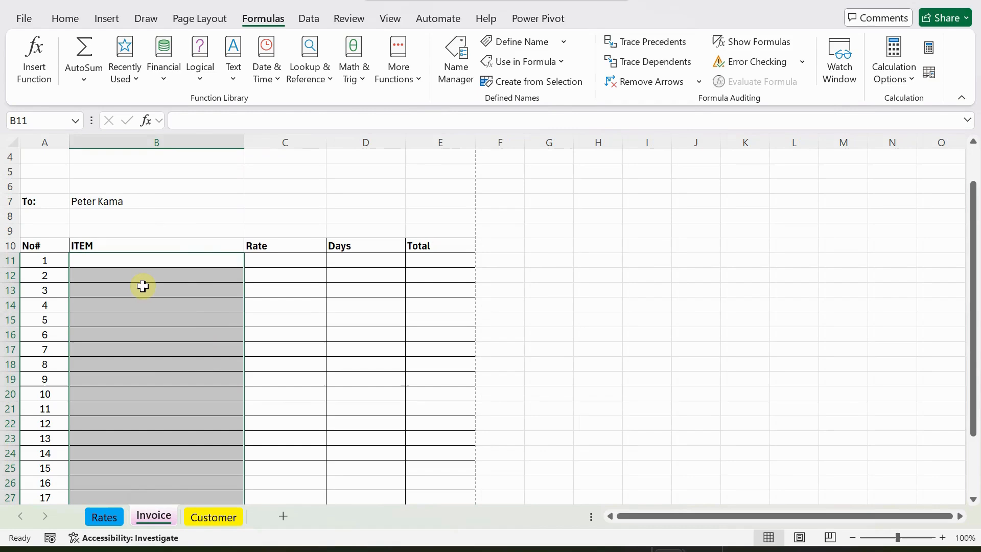
{"action": "scroll", "coordinate": [164, 241], "scroll_direction": "down", "scroll_amount": 1}
{"action": "scroll", "coordinate": [164, 241], "scroll_direction": "down", "scroll_amount": 1}
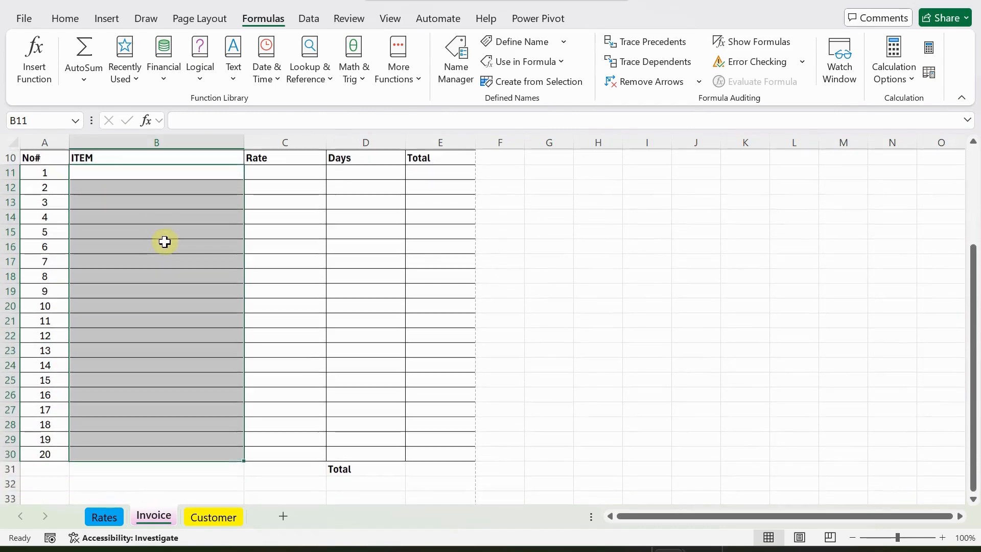
{"action": "scroll", "coordinate": [164, 241], "scroll_direction": "up", "scroll_amount": 1}
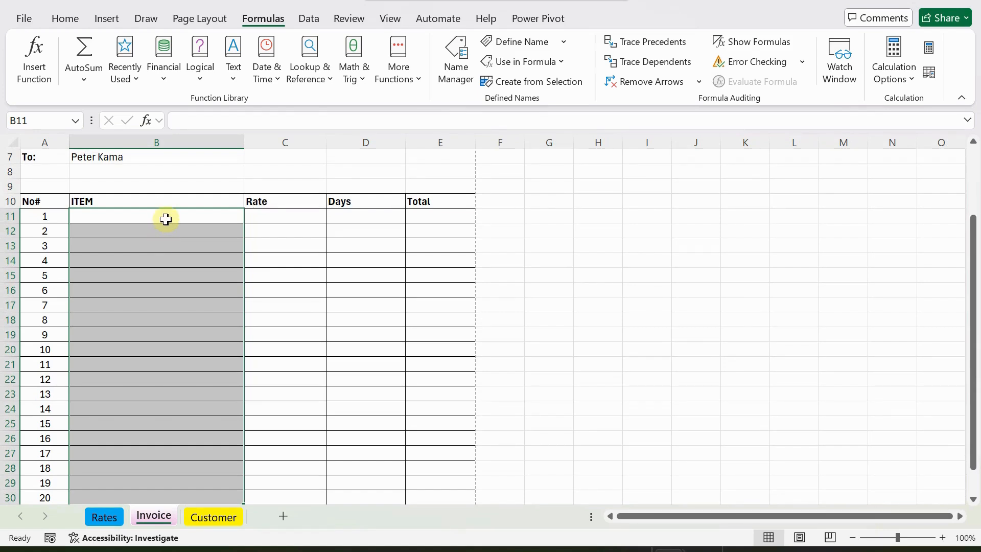
{"action": "scroll", "coordinate": [166, 219], "scroll_direction": "down", "scroll_amount": 1}
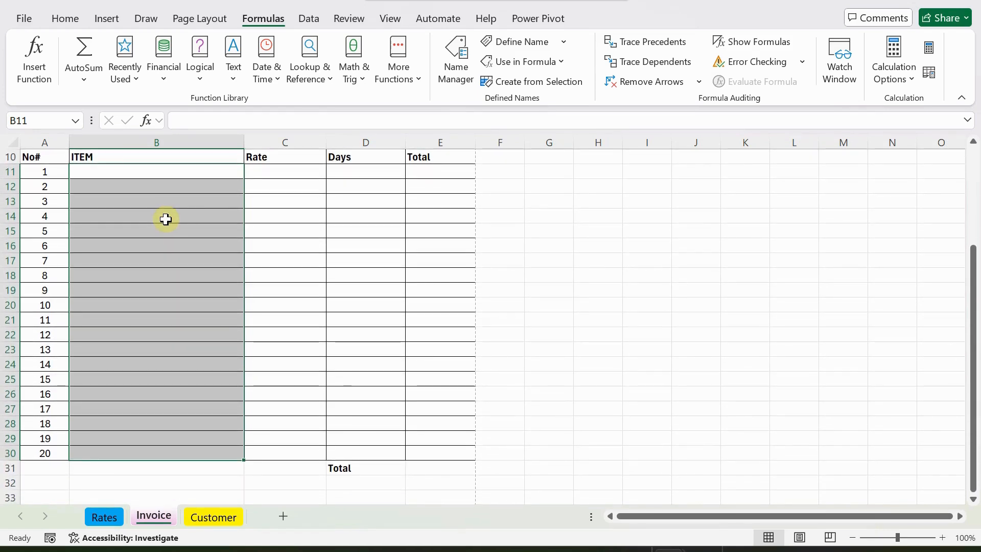
{"action": "scroll", "coordinate": [166, 219], "scroll_direction": "up", "scroll_amount": 2}
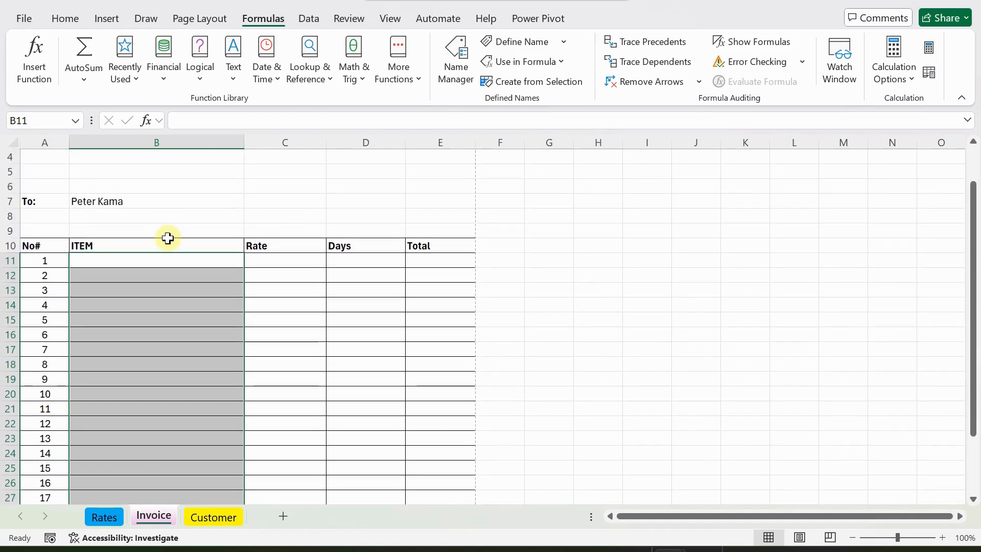
{"action": "scroll", "coordinate": [167, 239], "scroll_direction": "down", "scroll_amount": 1}
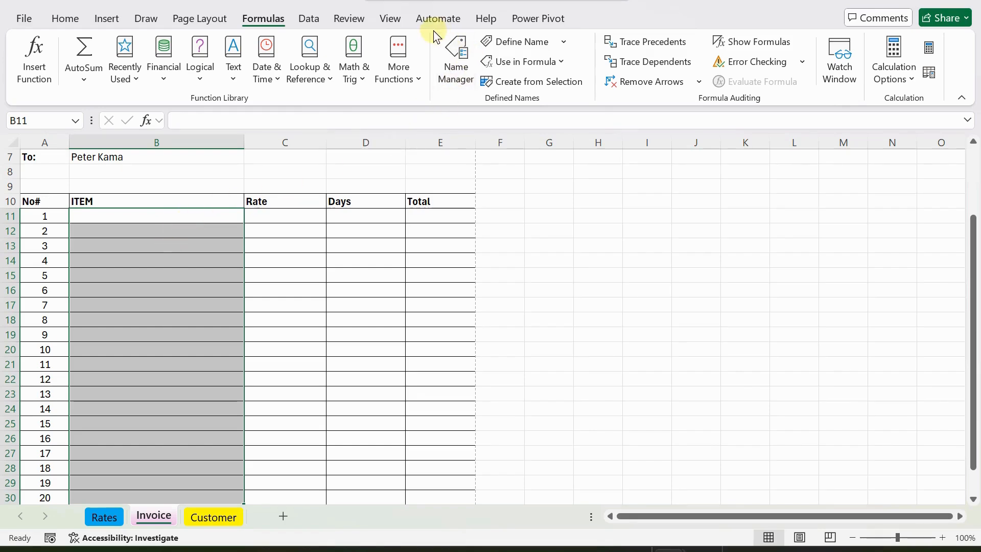
{"action": "left_click", "coordinate": [312, 22]}
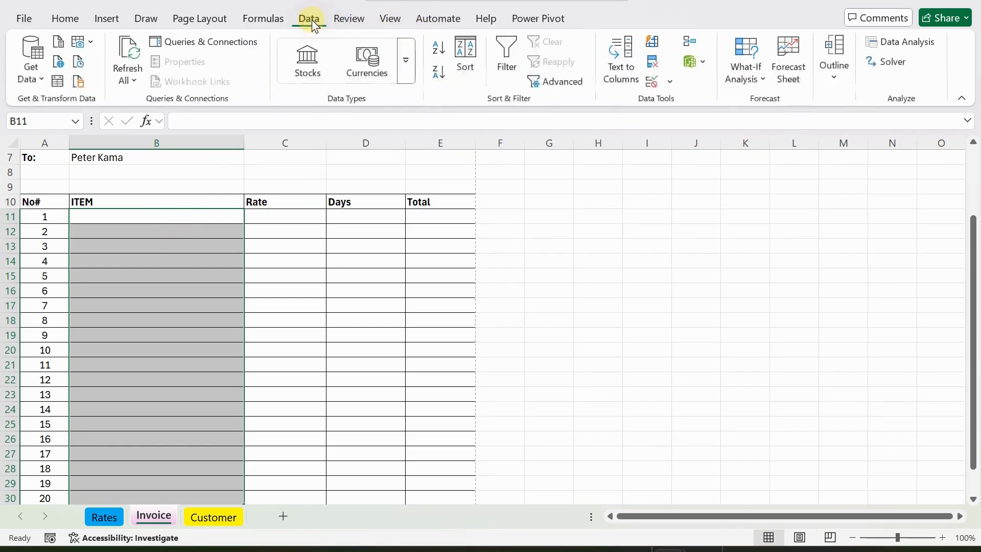
Give B11:B30 a List validation whose source is =Vehicle, pasted in with F3.
{"action": "left_click", "coordinate": [668, 82]}
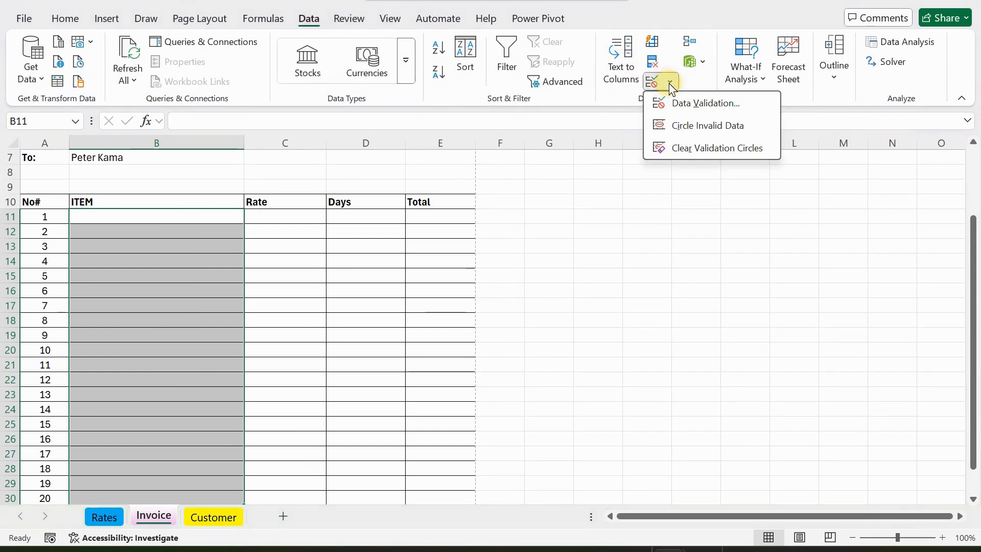
{"action": "left_click", "coordinate": [683, 105]}
{"action": "left_click", "coordinate": [393, 179]}
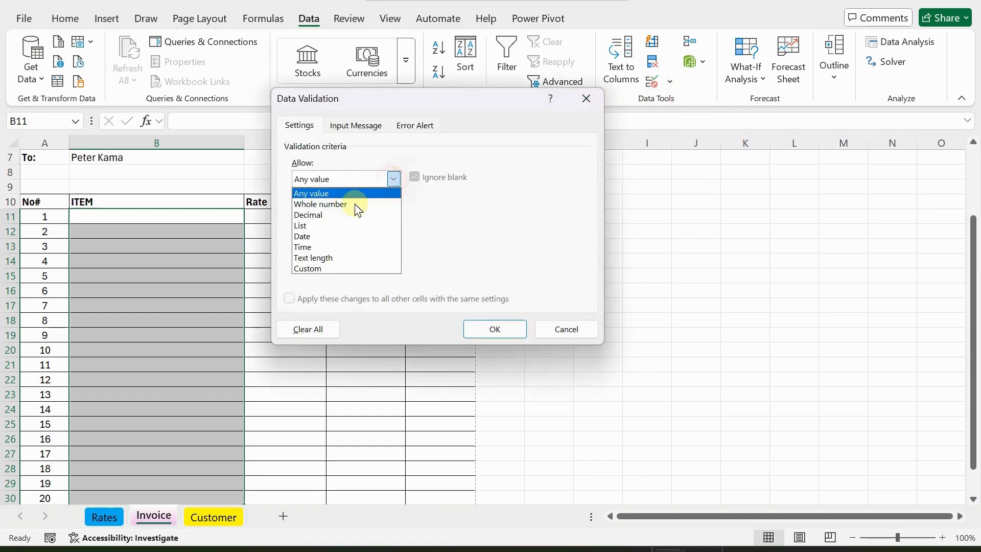
{"action": "left_click", "coordinate": [302, 228]}
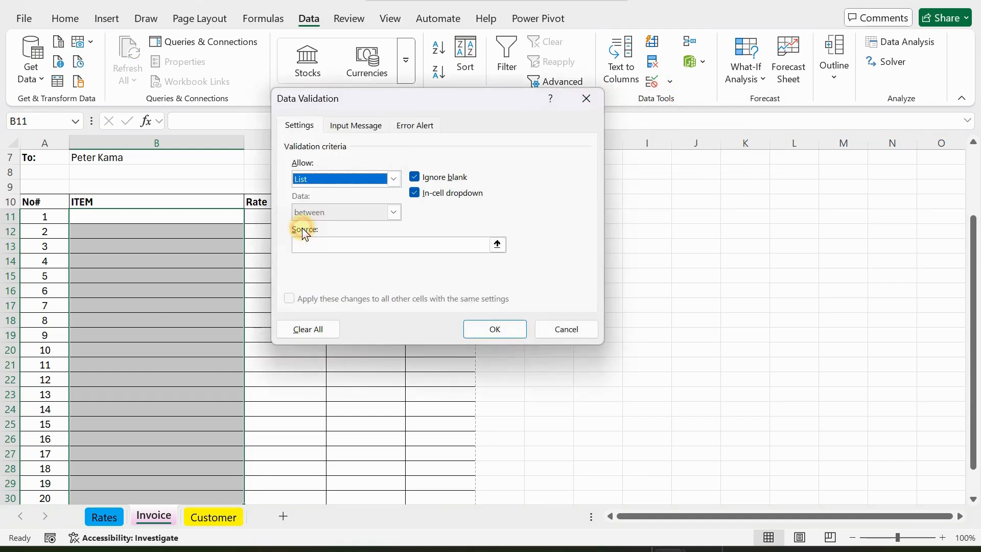
{"action": "left_click", "coordinate": [333, 246]}
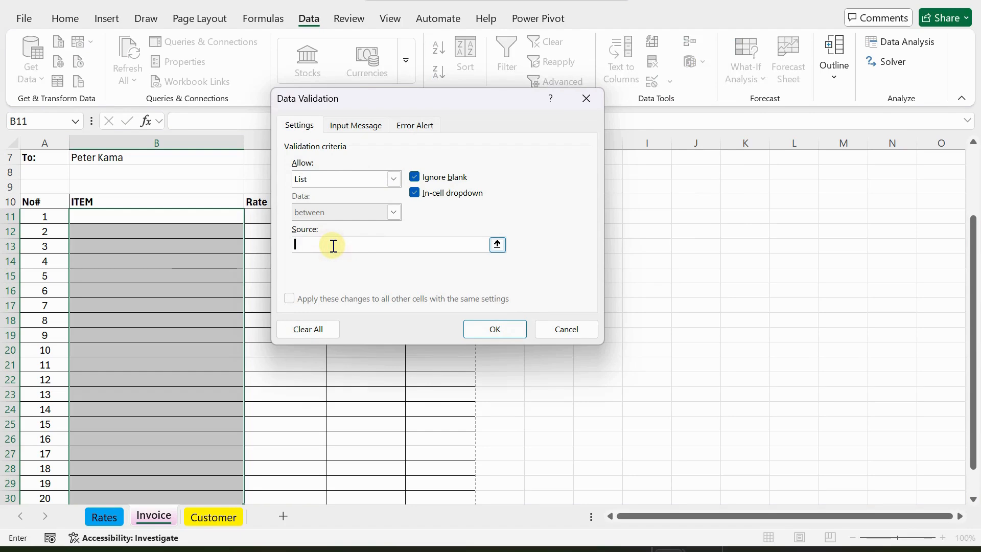
{"action": "key", "text": "F3"}
{"action": "key", "text": "F3"}
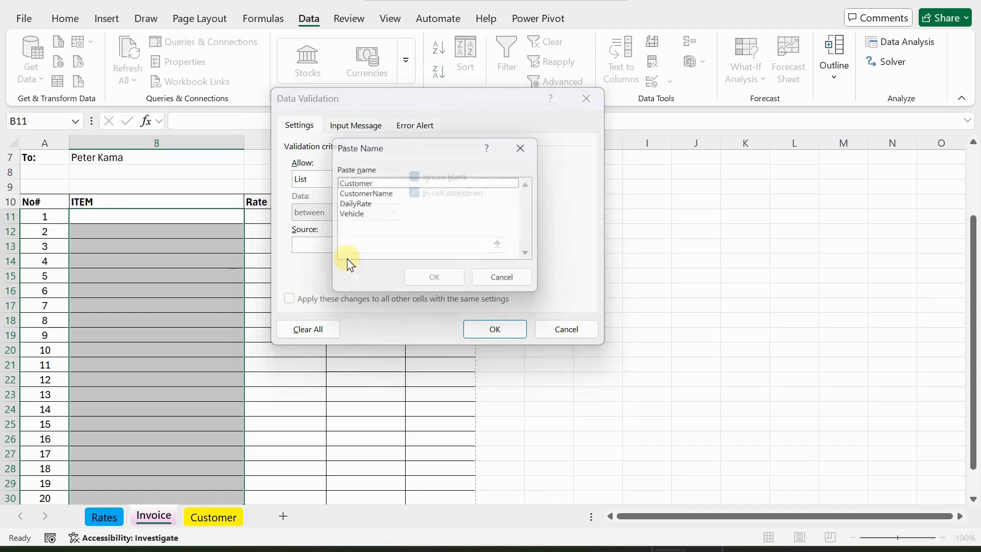
{"action": "left_click", "coordinate": [358, 215]}
{"action": "left_click", "coordinate": [434, 283]}
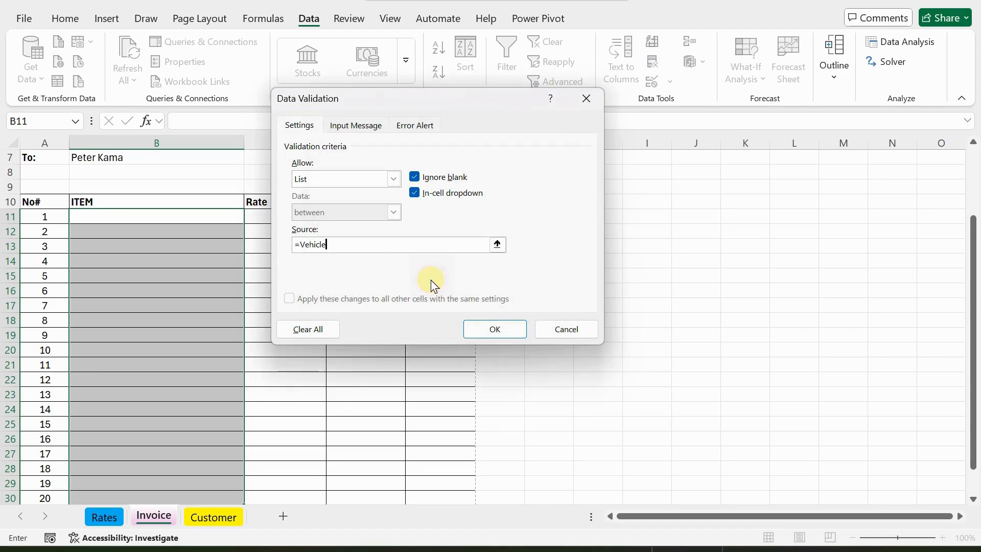
{"action": "left_click", "coordinate": [497, 331]}
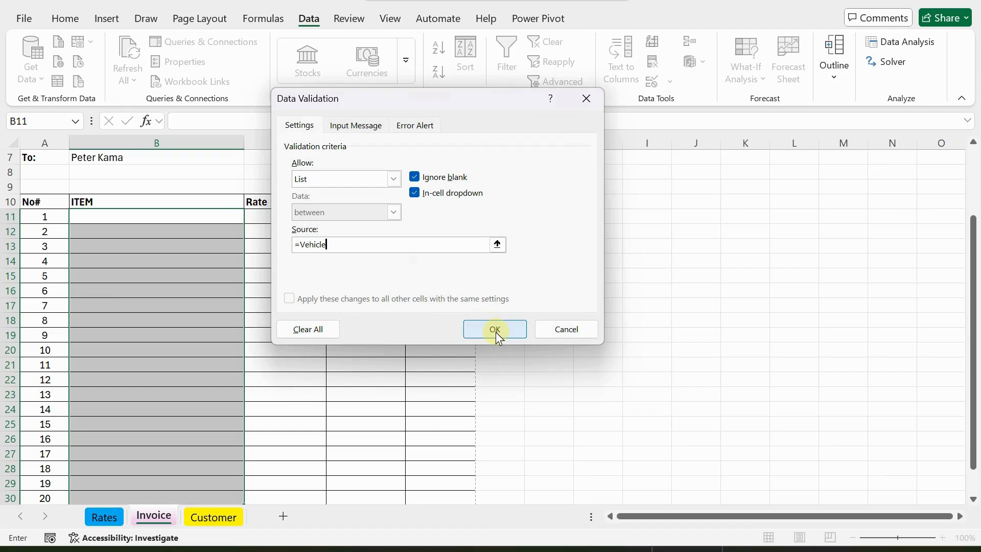
{"action": "left_click", "coordinate": [496, 332]}
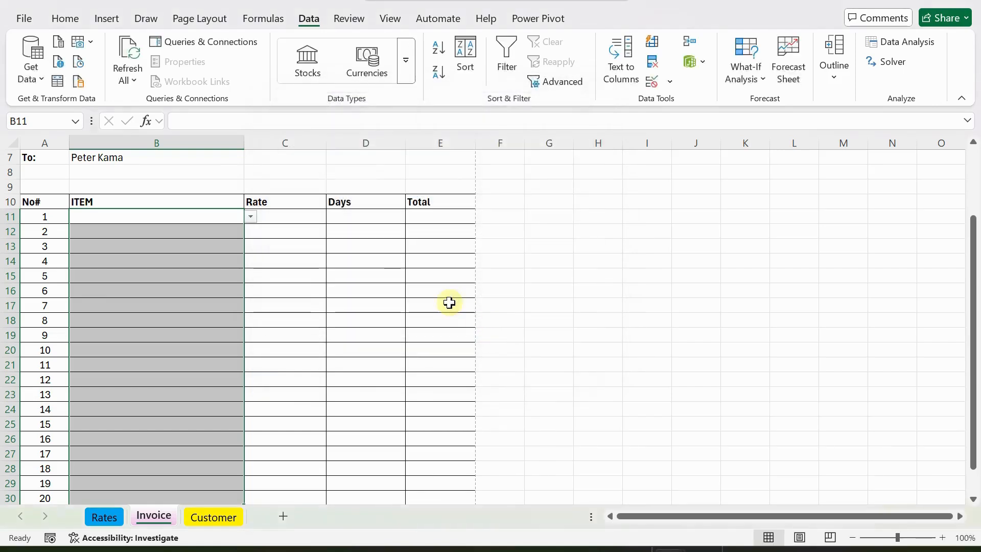
{"action": "left_click", "coordinate": [132, 221]}
{"action": "left_click", "coordinate": [251, 218]}
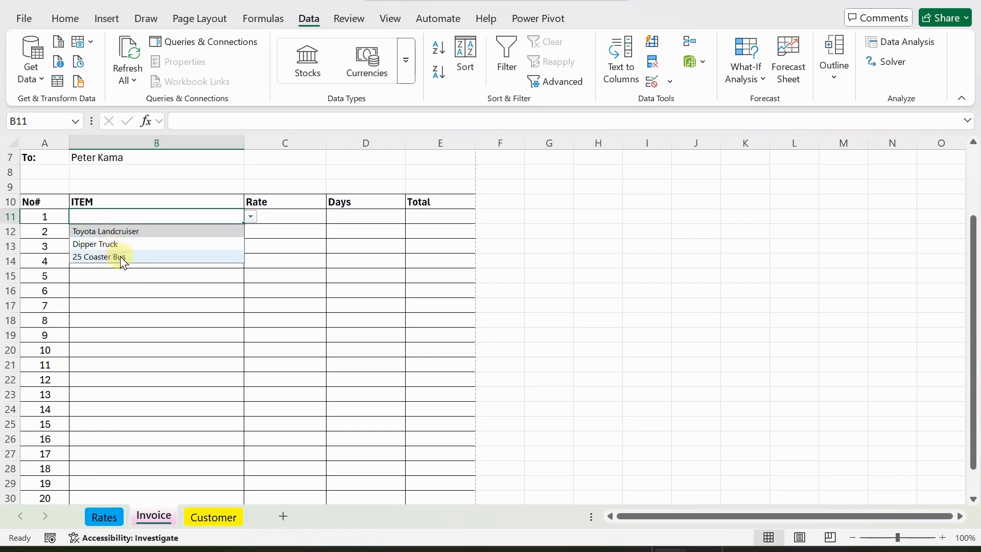
{"action": "left_click", "coordinate": [129, 213]}
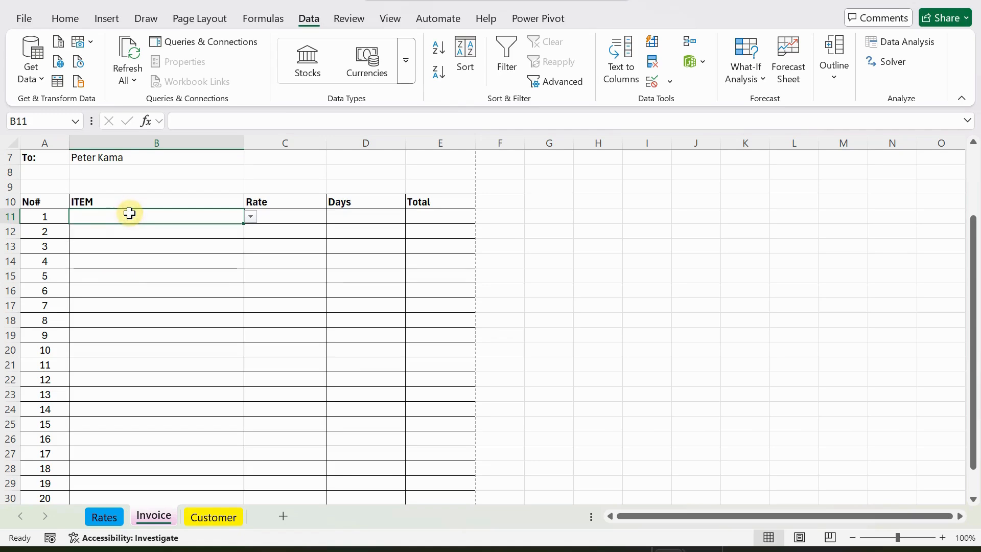
{"action": "left_click", "coordinate": [281, 218]}
{"action": "left_click", "coordinate": [150, 215]}
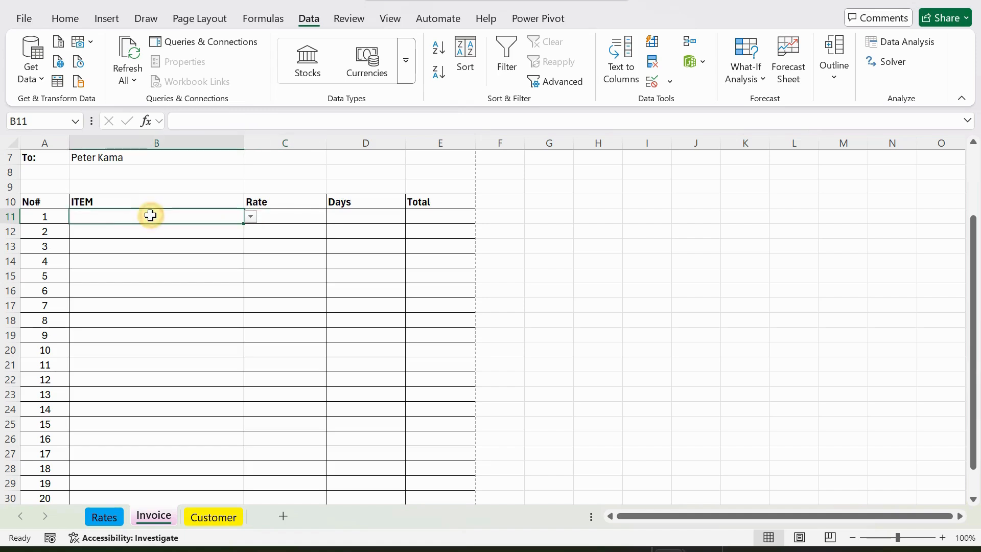
{"action": "left_click", "coordinate": [284, 217]}
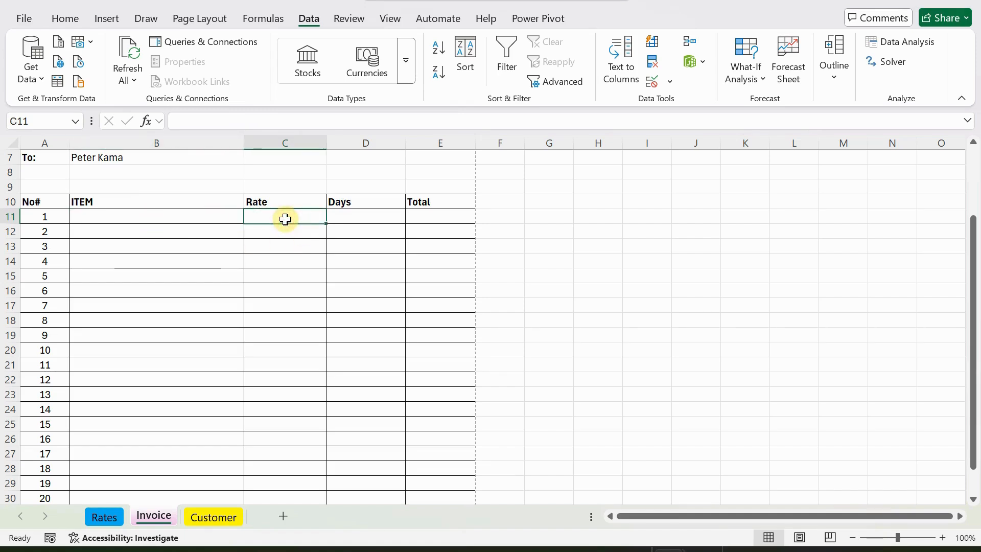
{"action": "left_click", "coordinate": [170, 220]}
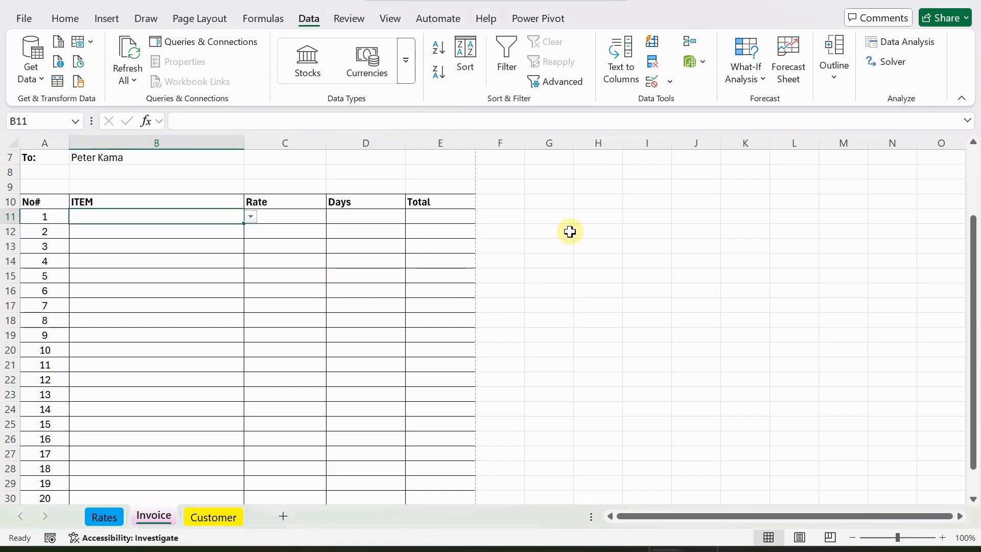
{"action": "left_click", "coordinate": [293, 216]}
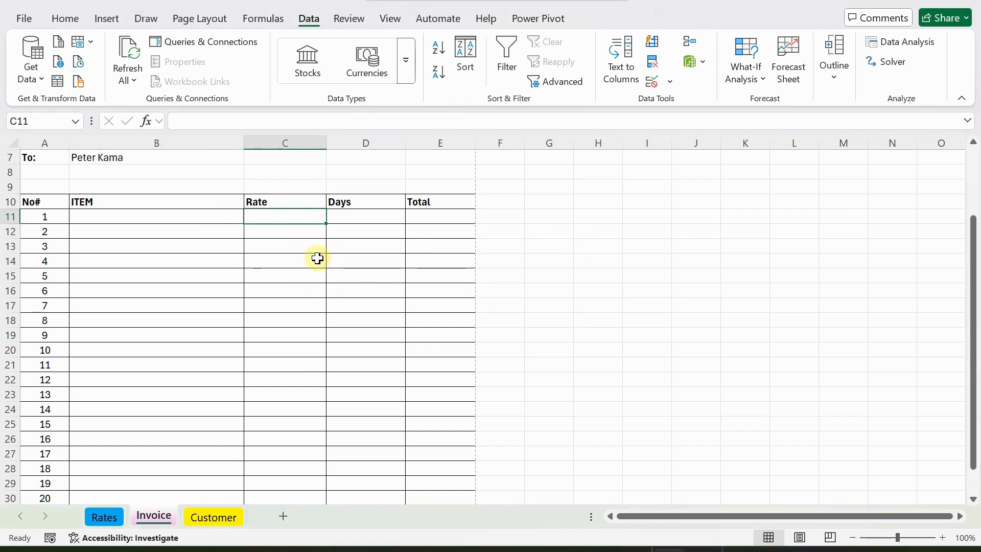
Start =XLOOKUP in C11 with B11 as the lookup value.
{"action": "type", "text": "=xlook"}
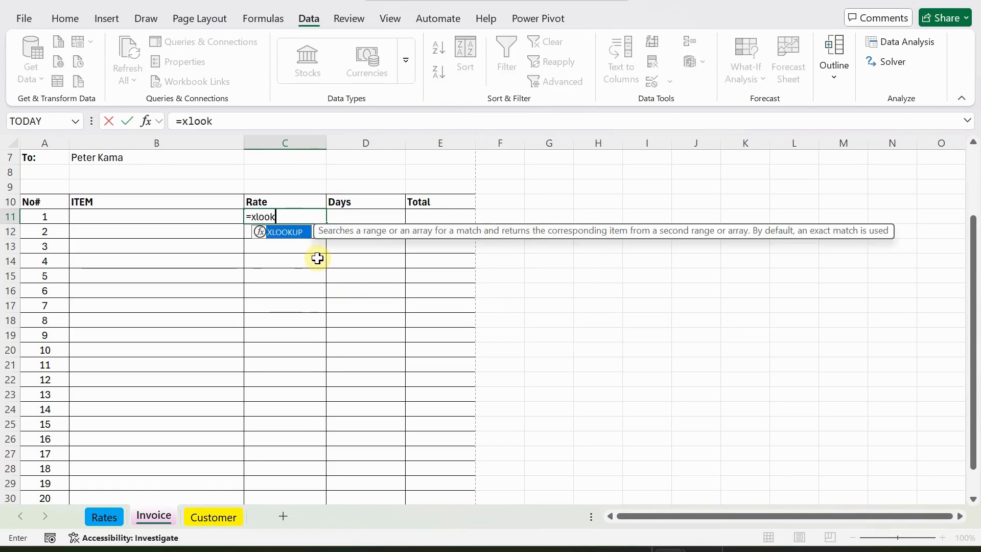
{"action": "key", "text": "Tab"}
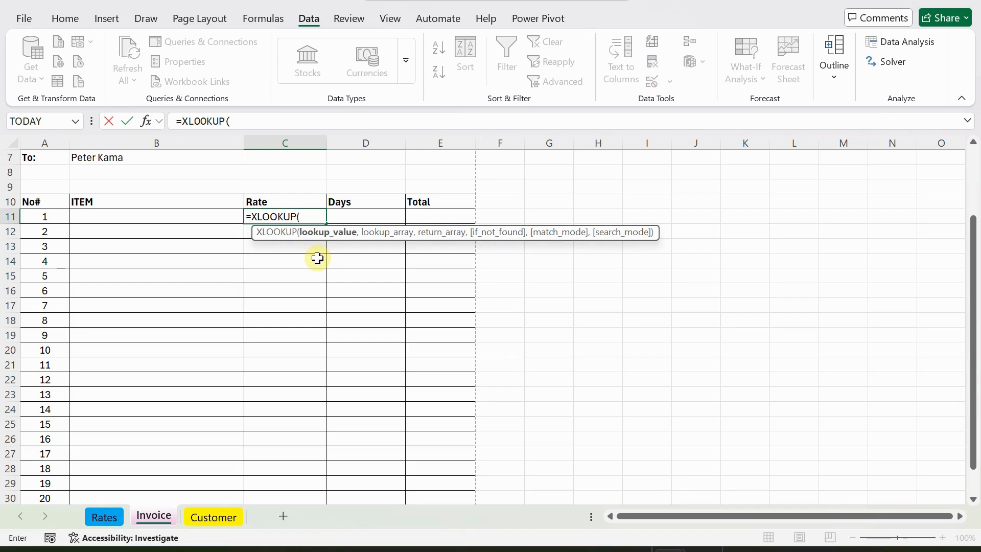
{"action": "left_click", "coordinate": [136, 215]}
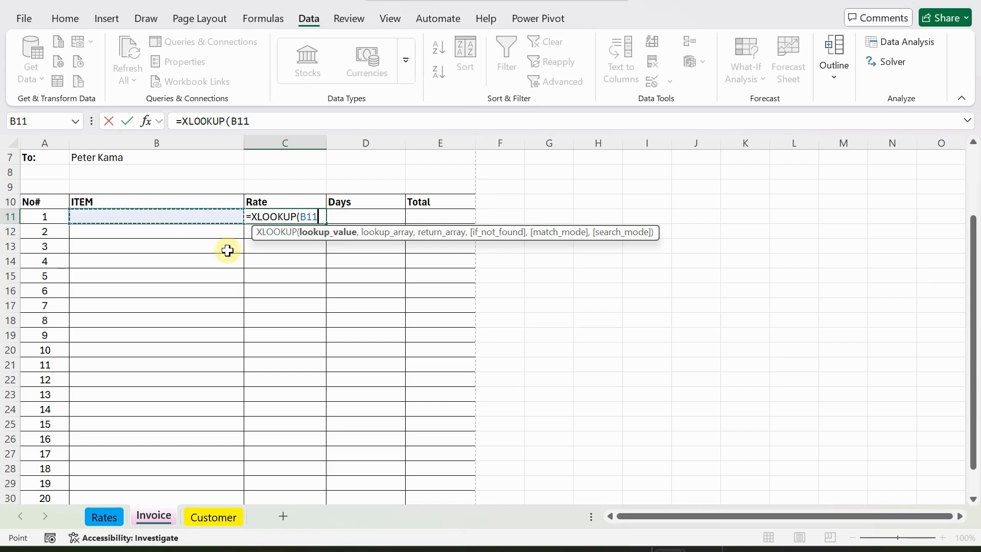
{"action": "type", "text": ","}
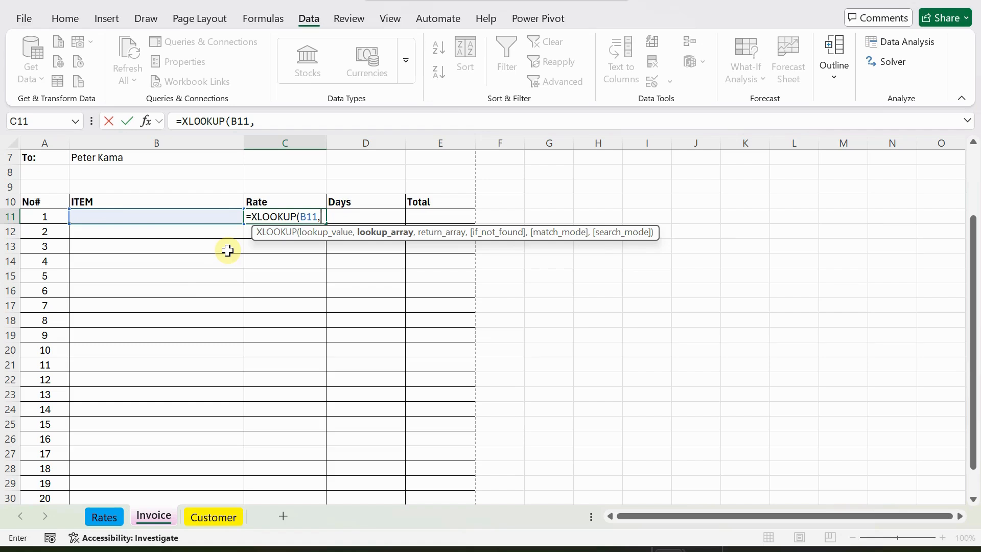
Add Services[Vehicle] as the lookup array via autocomplete.
{"action": "type", "text": "r"}
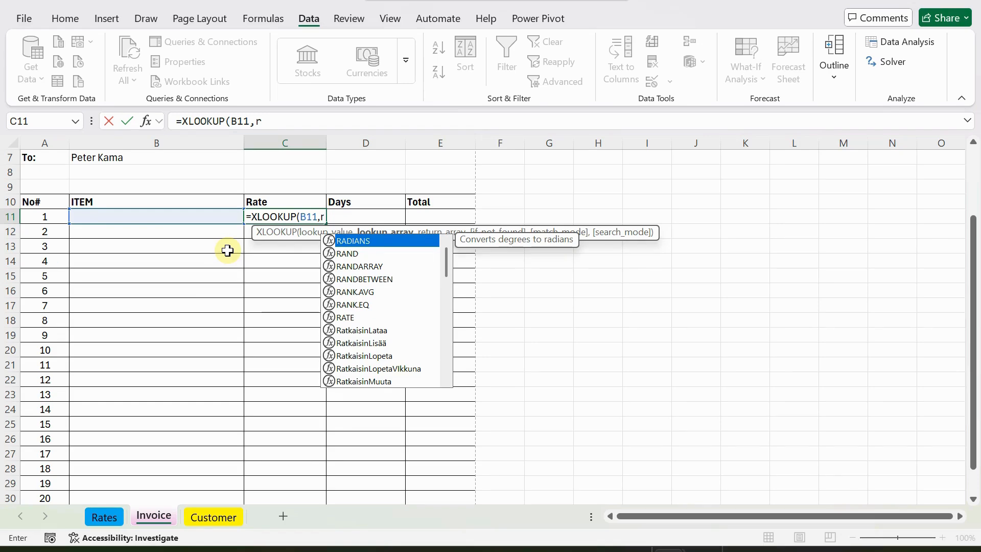
{"action": "key", "text": "BackSpace"}
{"action": "type", "text": "ser"}
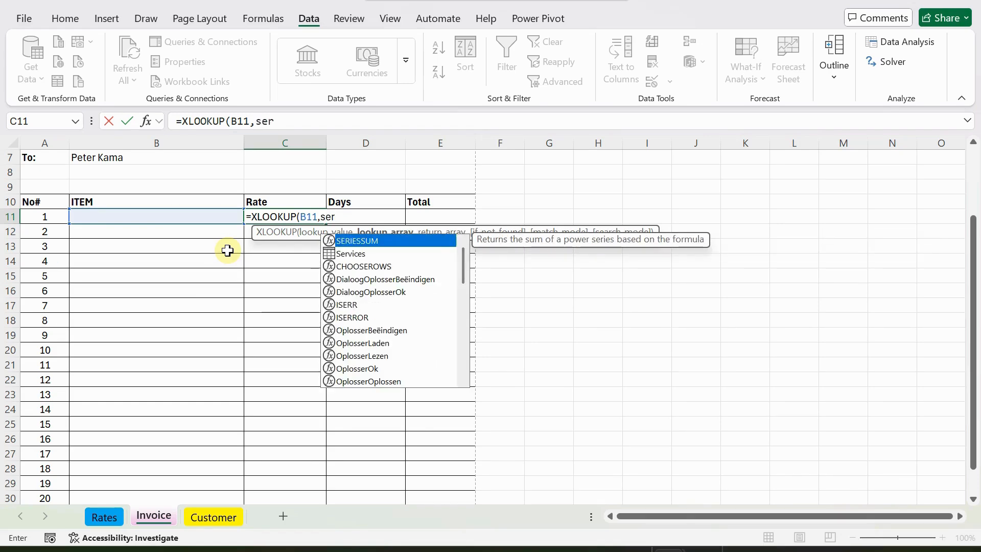
{"action": "key", "text": "Down"}
{"action": "key", "text": "Tab"}
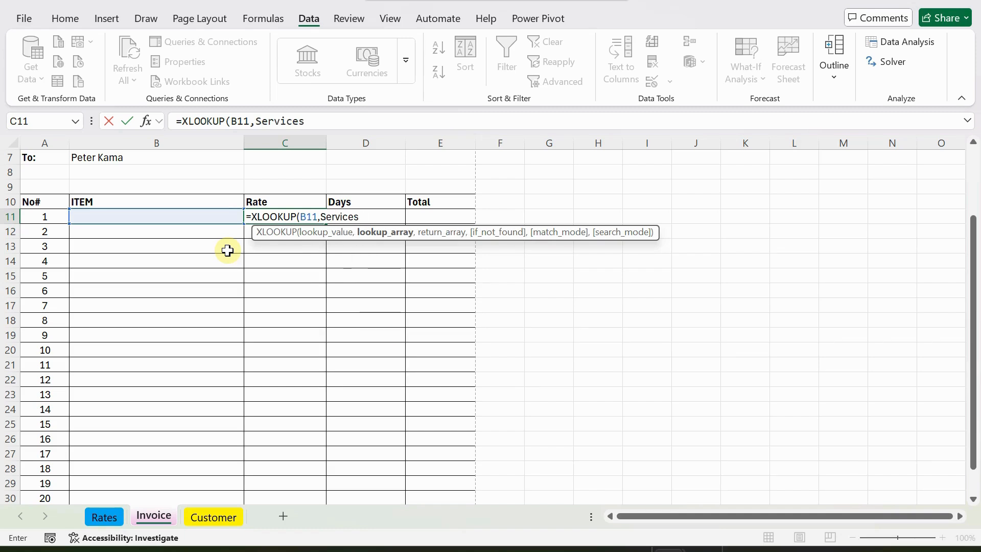
{"action": "type", "text": "["}
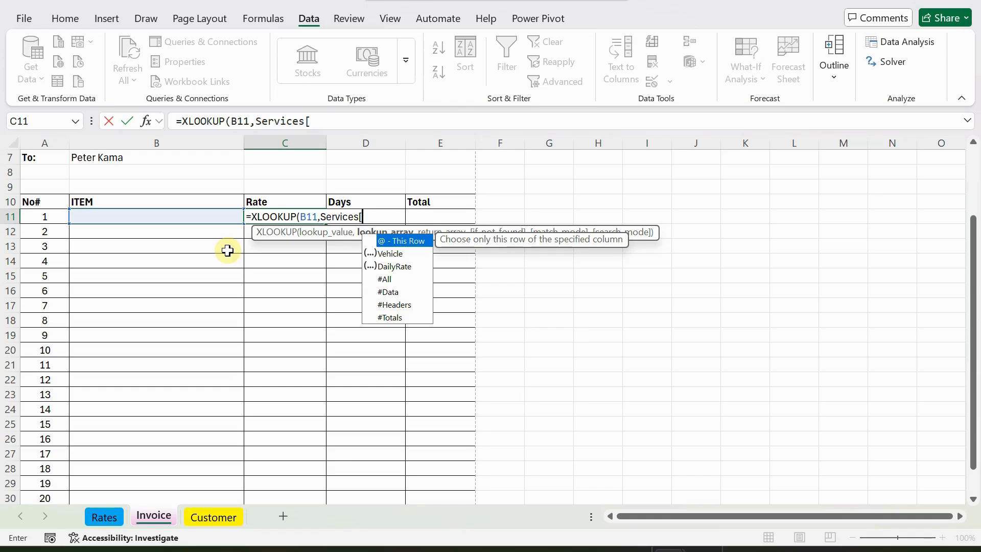
{"action": "key", "text": "Down"}
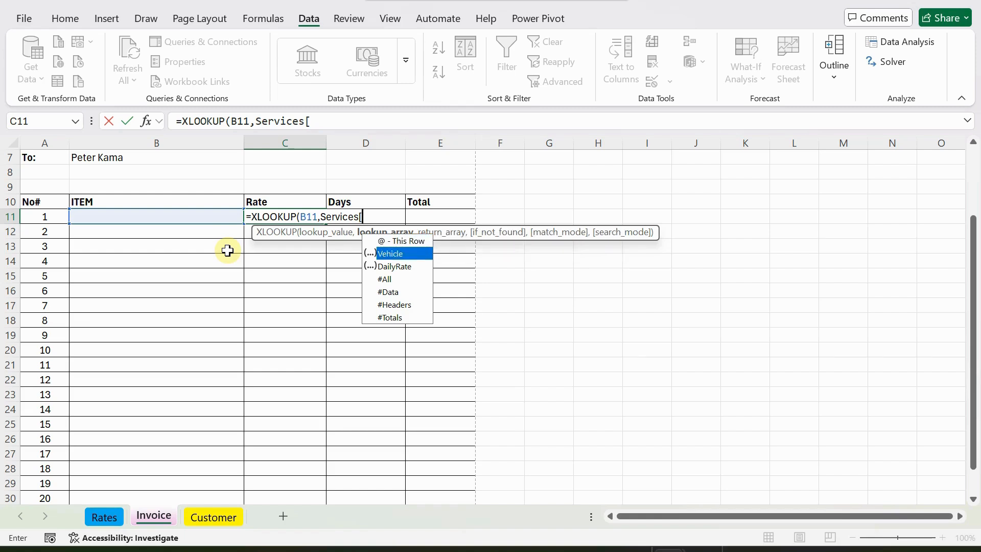
{"action": "key", "text": "Tab"}
{"action": "type", "text": "]"}
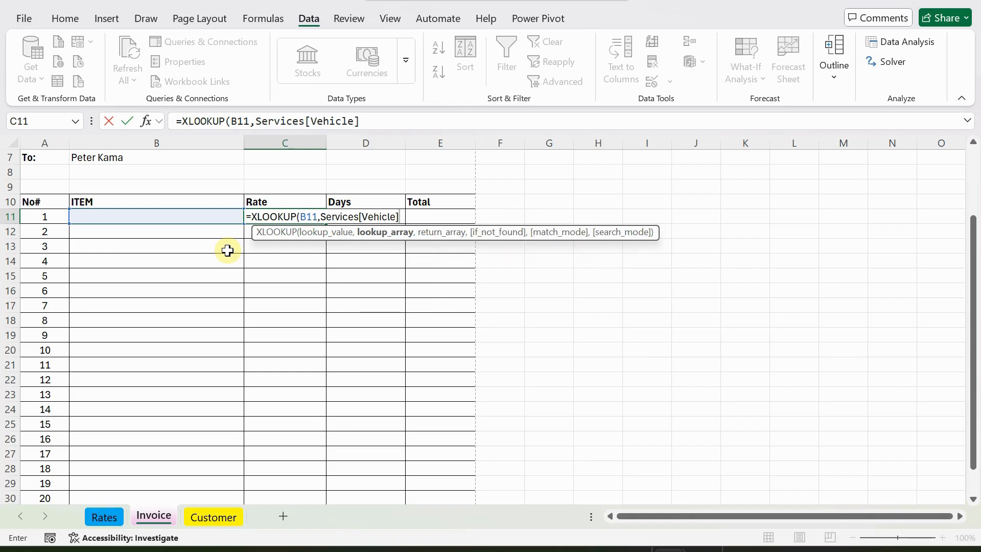
{"action": "type", "text": ","}
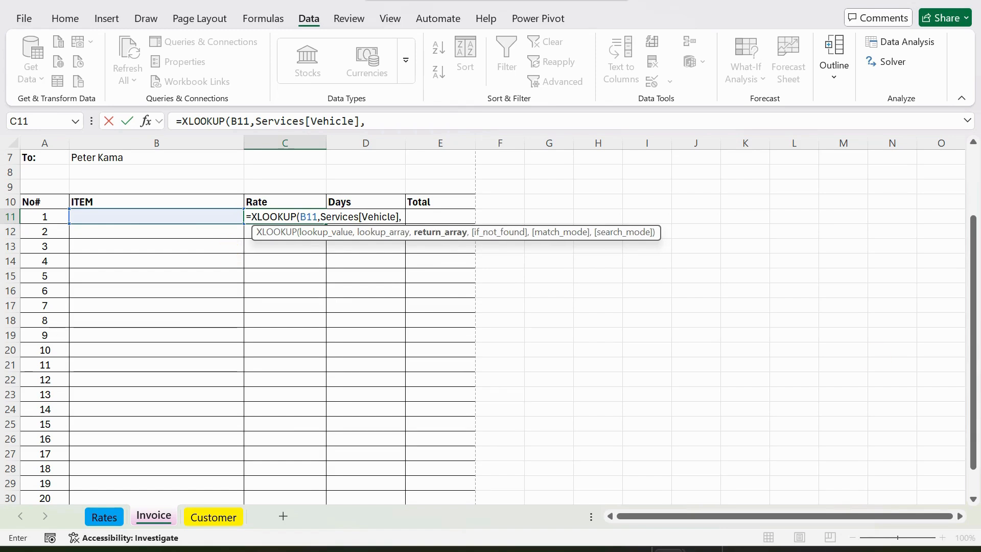
Remove the accidental B13 reference and stray bracket from the formula.
{"action": "left_click", "coordinate": [143, 246]}
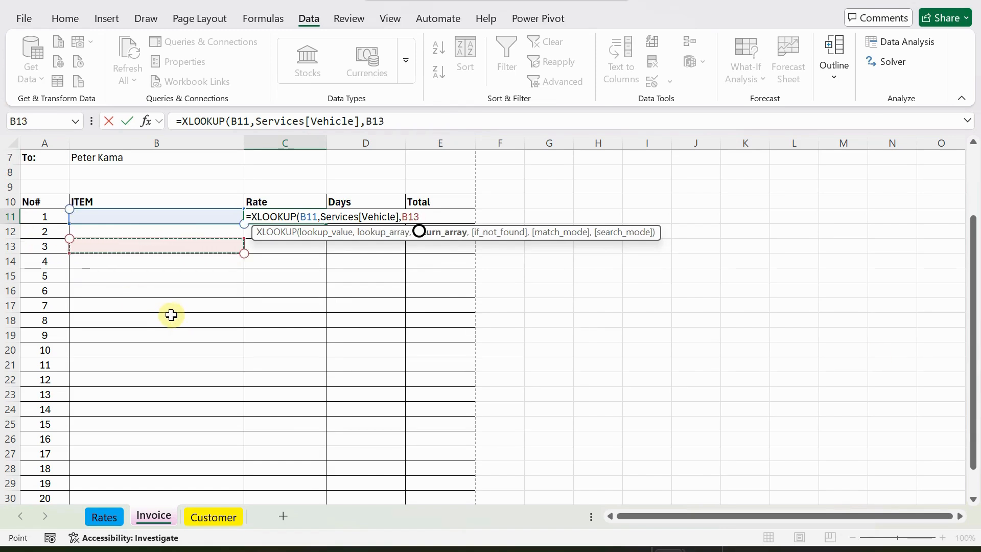
{"action": "key", "text": "BackSpace"}
{"action": "key", "text": "BackSpace"}
{"action": "key", "text": "BackSpace"}
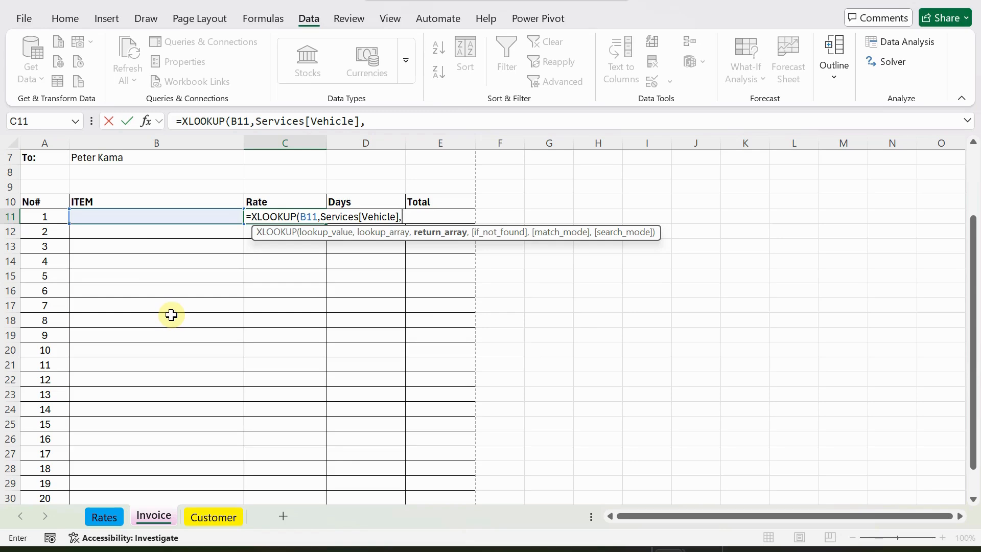
{"action": "type", "text": "["}
{"action": "key", "text": "BackSpace"}
Finish with Services[DailyRate] as the return array and commit the XLOOKUP in C11.
{"action": "type", "text": "ser"}
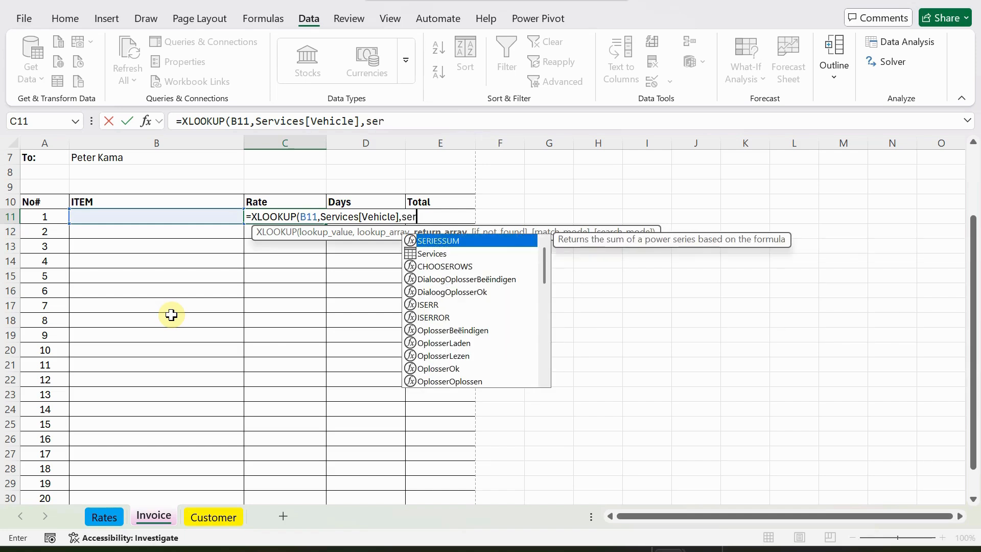
{"action": "key", "text": "Down"}
{"action": "key", "text": "Tab"}
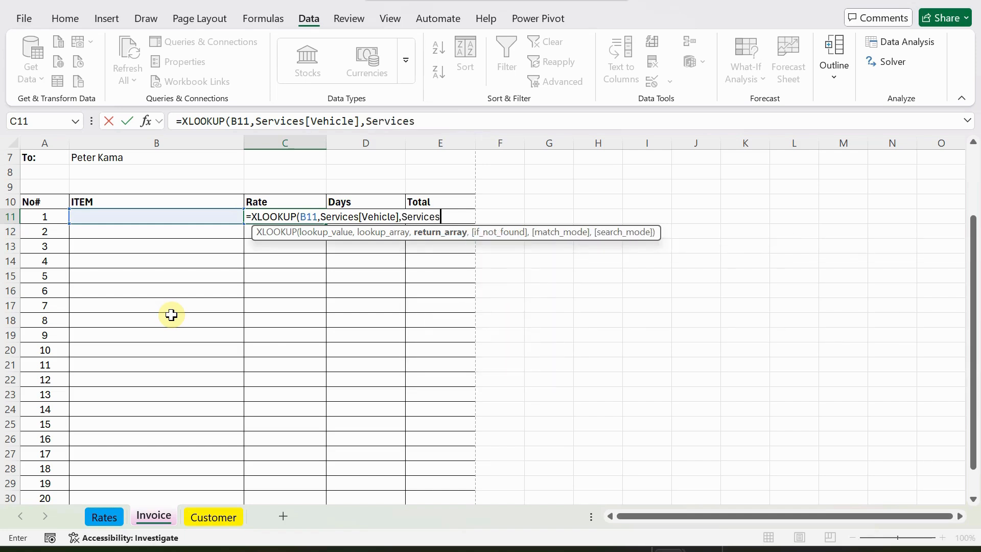
{"action": "type", "text": "["}
{"action": "key", "text": "Down"}
{"action": "key", "text": "Down"}
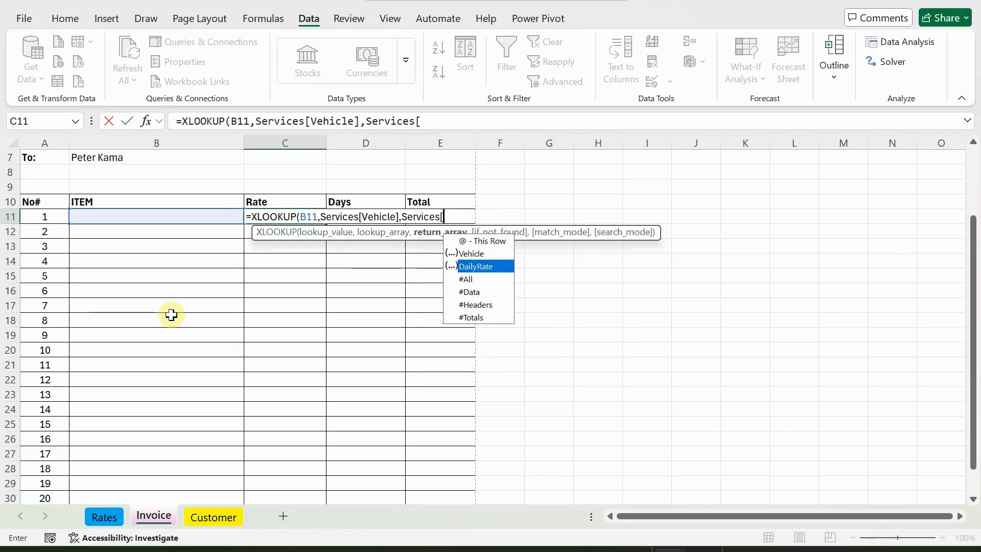
{"action": "key", "text": "Tab"}
{"action": "type", "text": "]"}
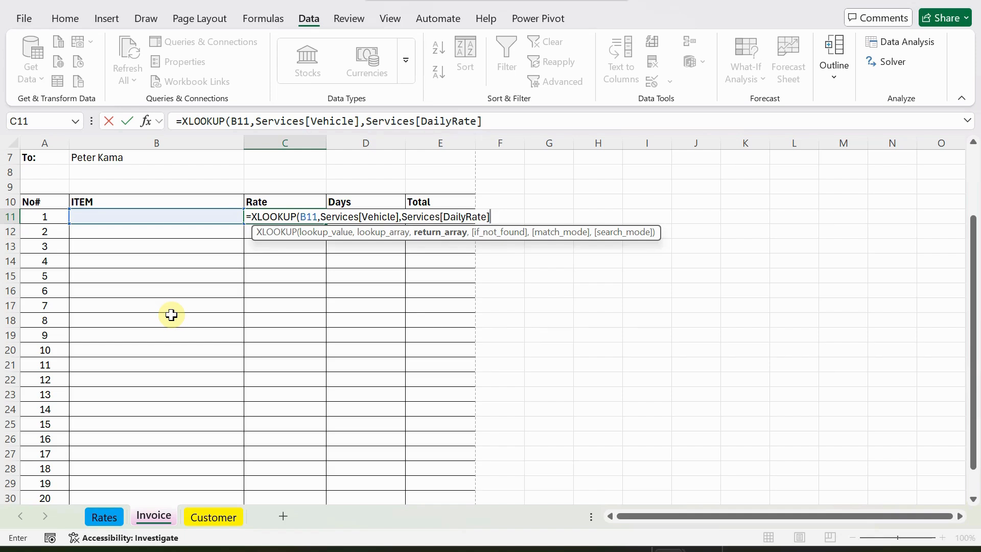
{"action": "type", "text": ")"}
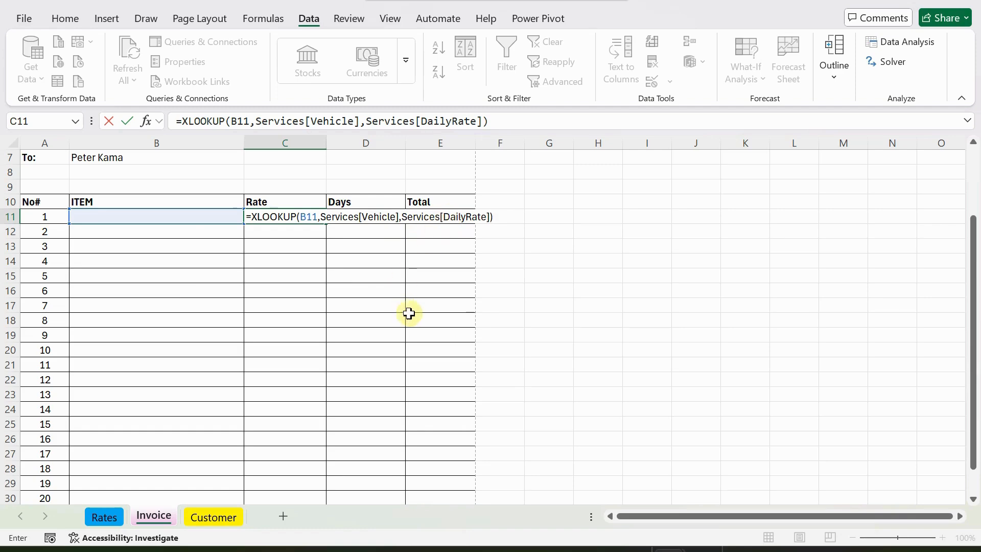
{"action": "key", "text": "Return"}
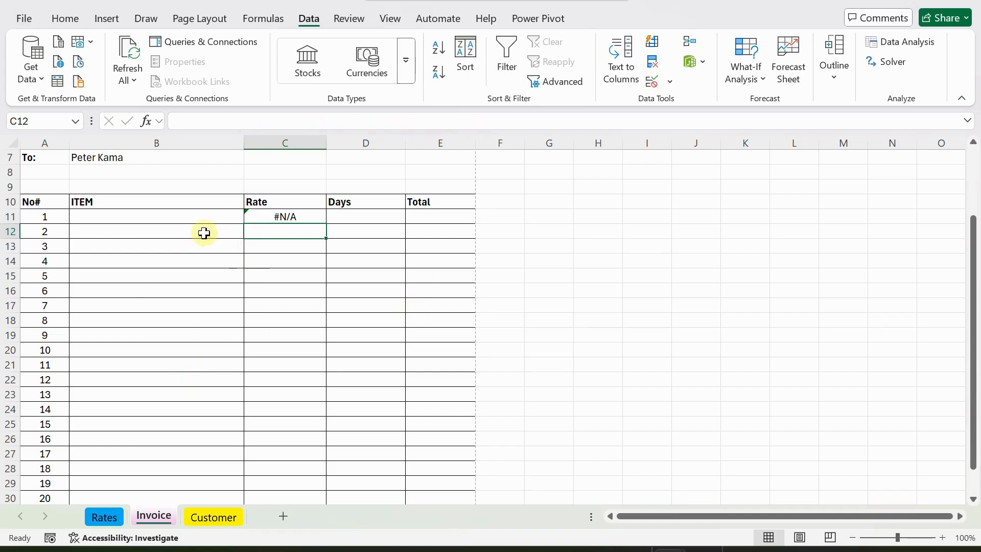
Pick 25 Coaster Bus from B11's item list, replacing Dipper Truck, so Rate C11 shows 1000.
{"action": "left_click", "coordinate": [172, 214]}
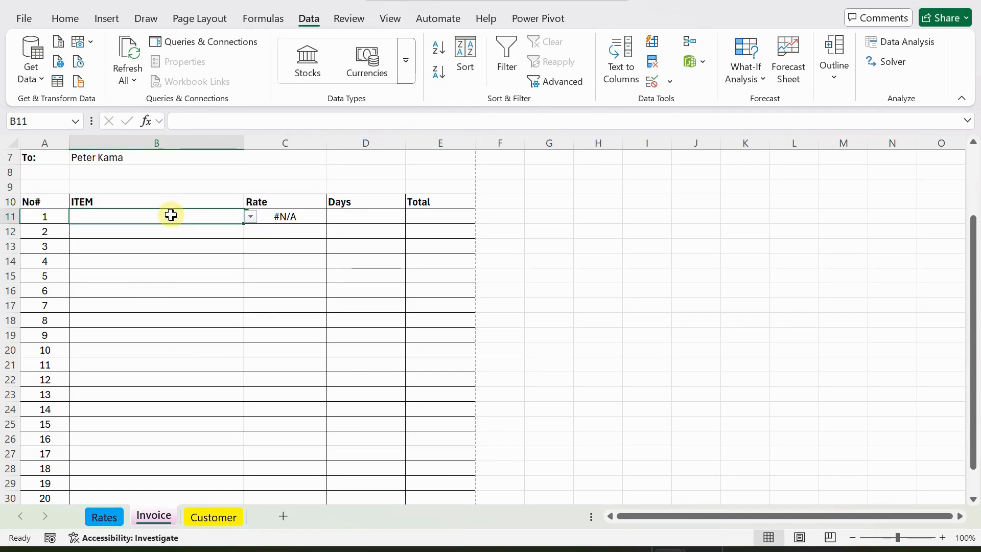
{"action": "left_click", "coordinate": [251, 217]}
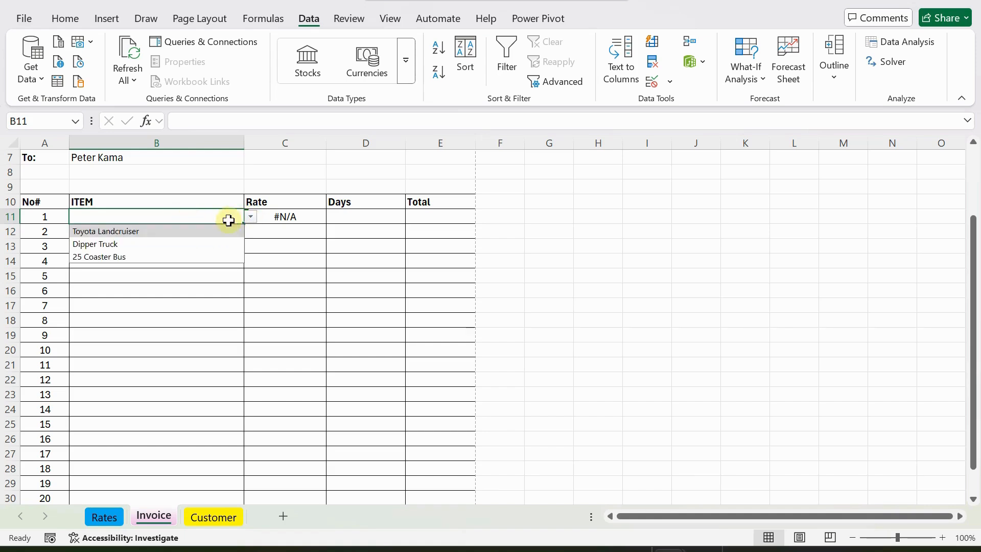
{"action": "left_click", "coordinate": [94, 244]}
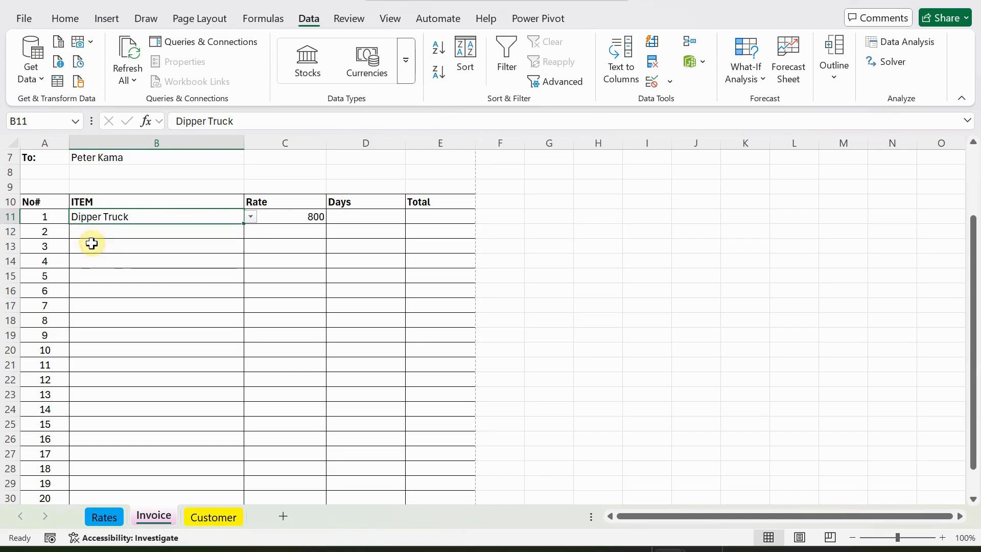
{"action": "left_click", "coordinate": [251, 218]}
{"action": "left_click", "coordinate": [95, 257]}
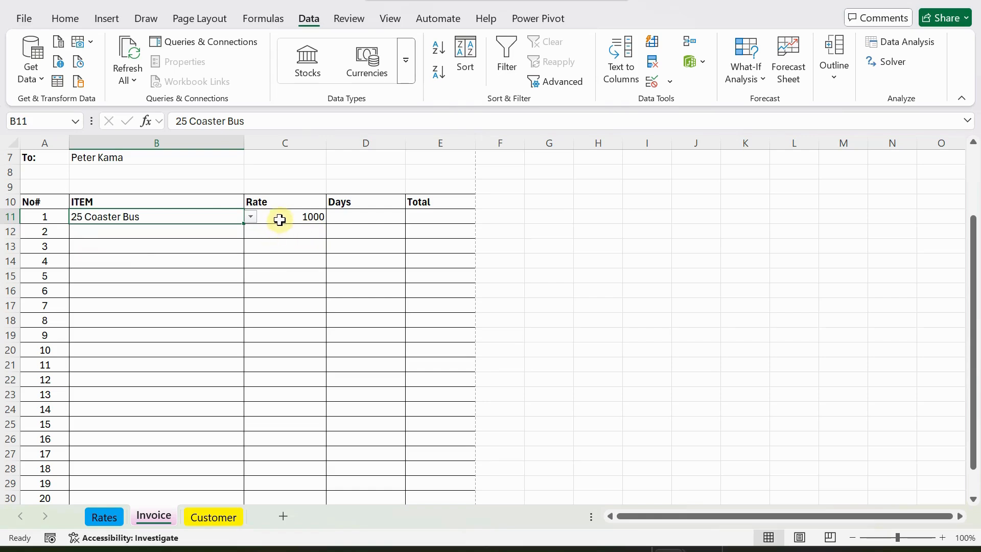
{"action": "left_click", "coordinate": [361, 219]}
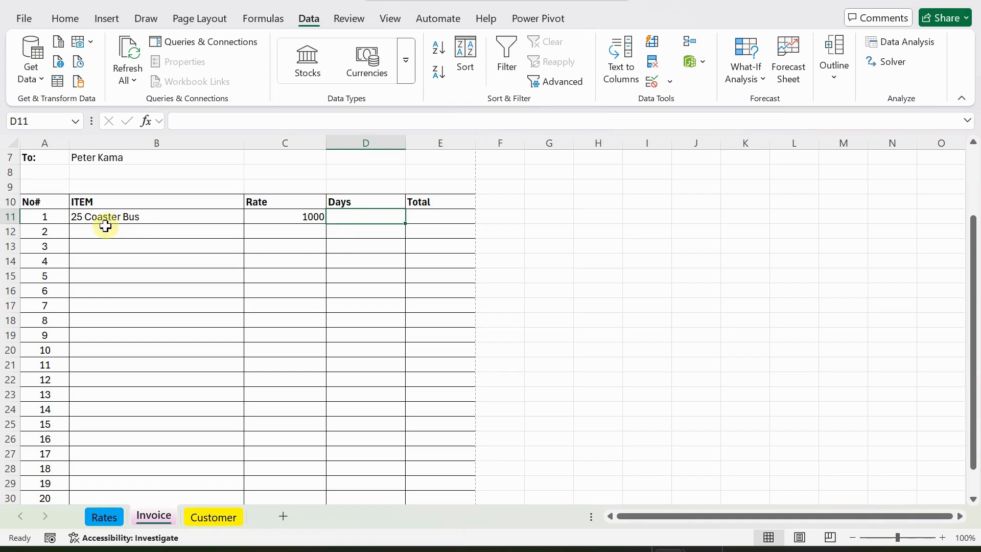
Convert the range A10:E30 into a table with headers.
{"action": "left_click_drag", "start_coordinate": [32, 203], "coordinate": [427, 455]}
{"action": "left_click", "coordinate": [106, 18]}
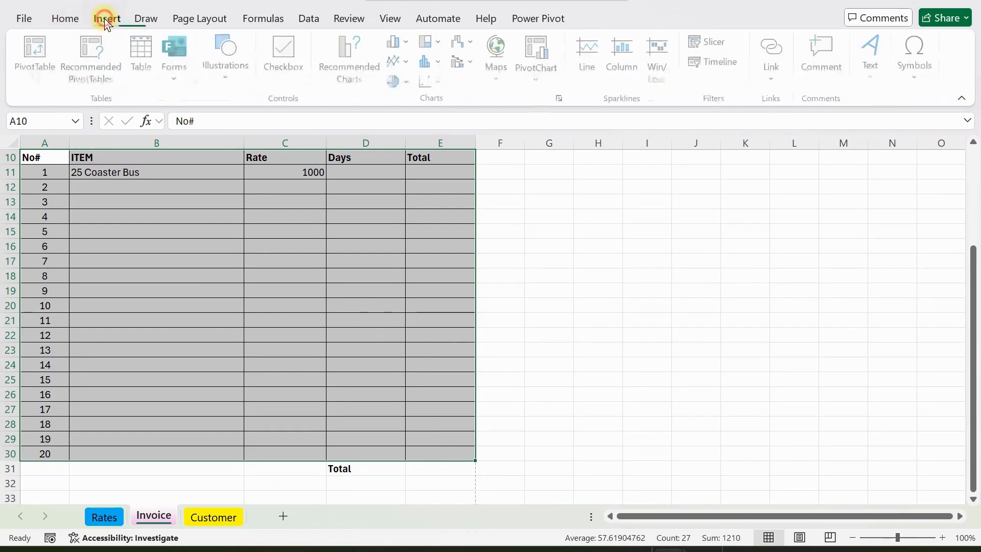
{"action": "left_click", "coordinate": [138, 51]}
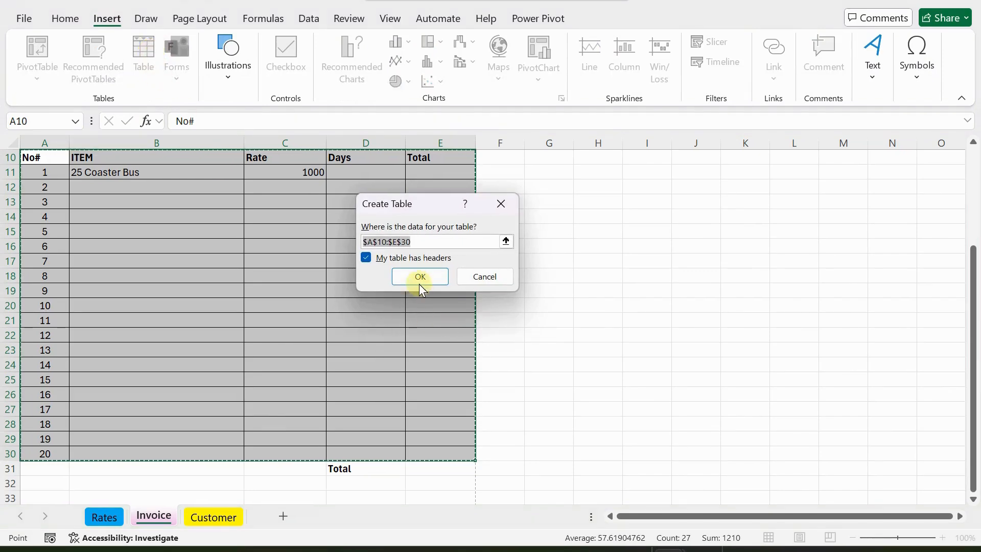
{"action": "left_click", "coordinate": [418, 276]}
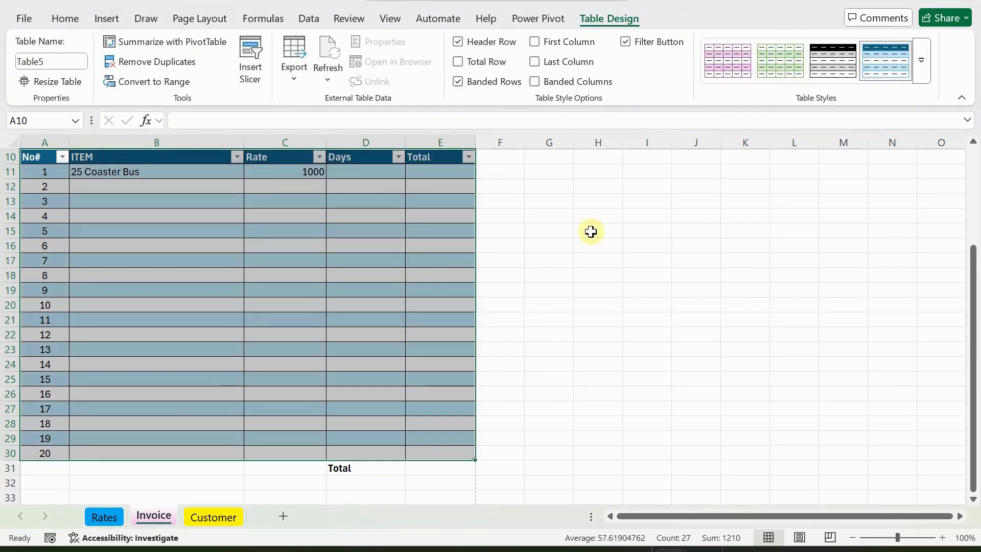
Apply the pink banded table style, turn off header filter arrows, and select Rate column C10:C30.
{"action": "left_click", "coordinate": [717, 62]}
{"action": "scroll", "coordinate": [488, 245], "scroll_direction": "up", "scroll_amount": 1}
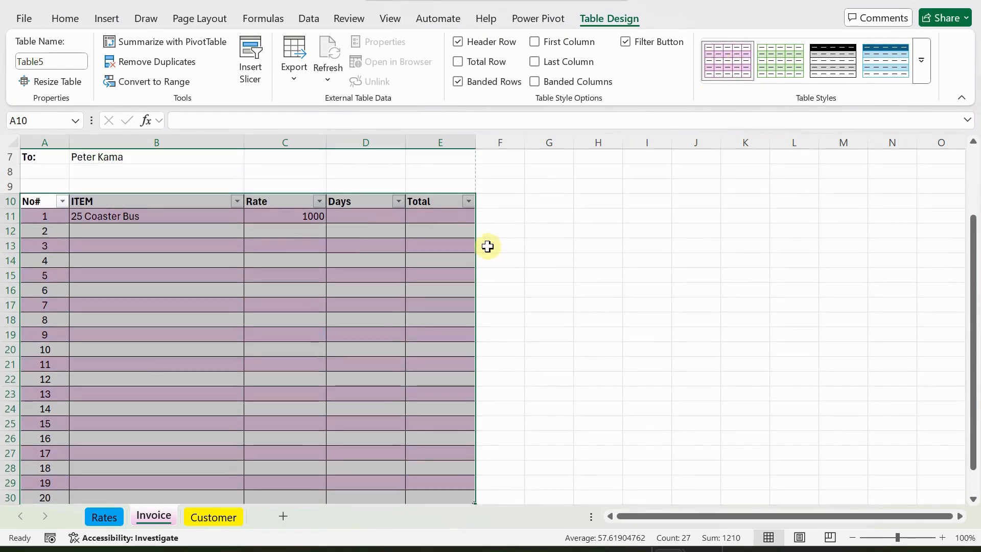
{"action": "left_click", "coordinate": [624, 41]}
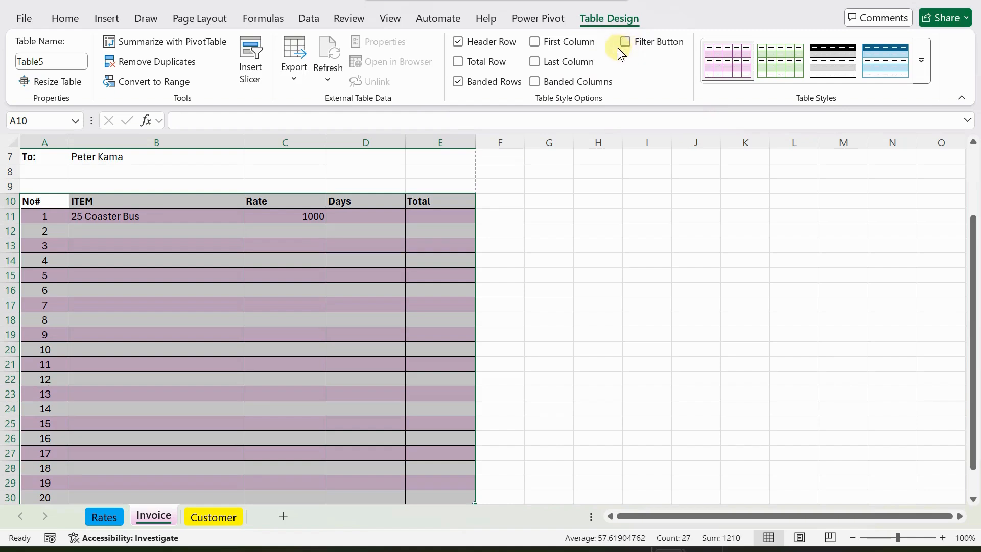
{"action": "left_click", "coordinate": [291, 215]}
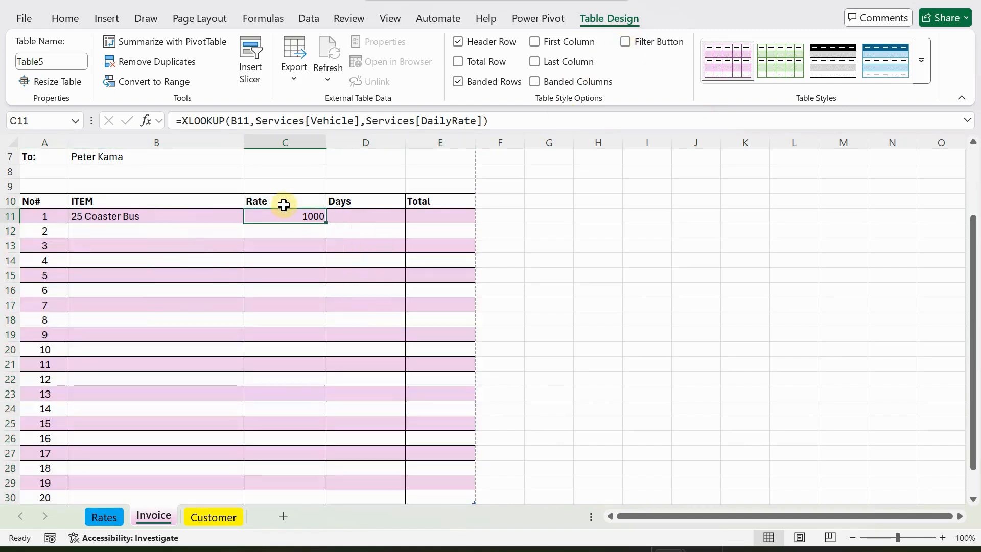
{"action": "left_click", "coordinate": [285, 200]}
{"action": "left_click_drag", "start_coordinate": [285, 201], "coordinate": [288, 468]}
Format Rate column C10:C30 as K accounting currency and begin a Total formula in E11.
{"action": "left_click", "coordinate": [65, 18]}
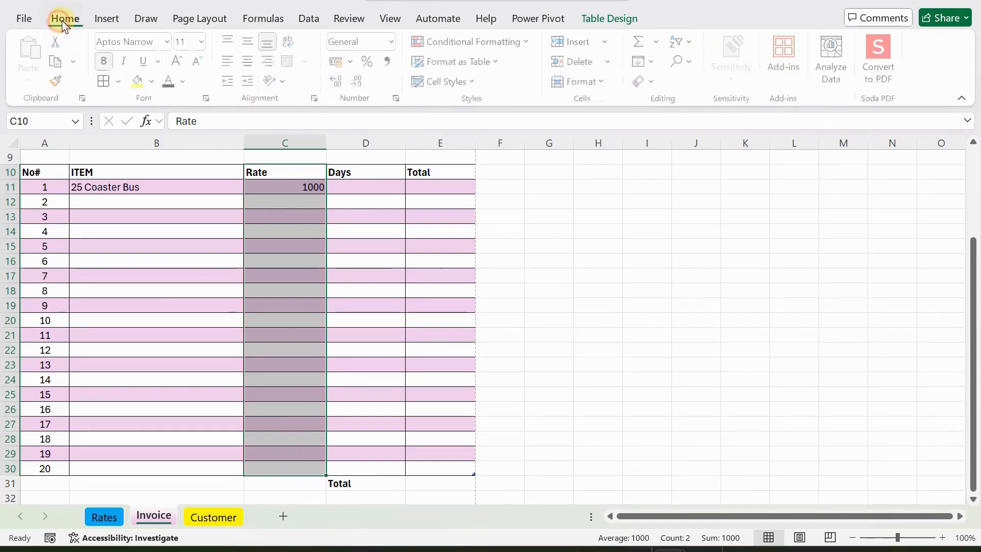
{"action": "left_click", "coordinate": [339, 61]}
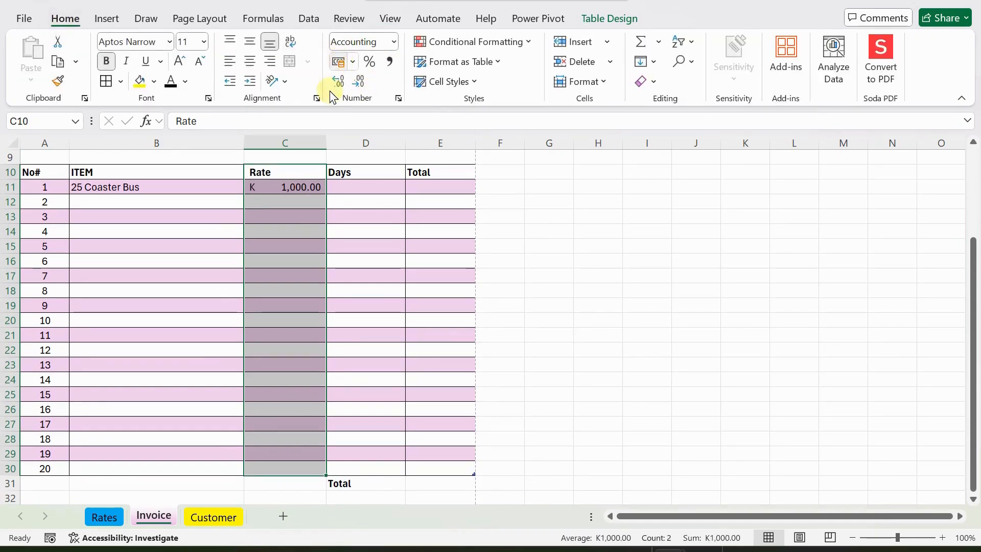
{"action": "left_click", "coordinate": [362, 190]}
{"action": "scroll", "coordinate": [445, 225], "scroll_direction": "up", "scroll_amount": 2}
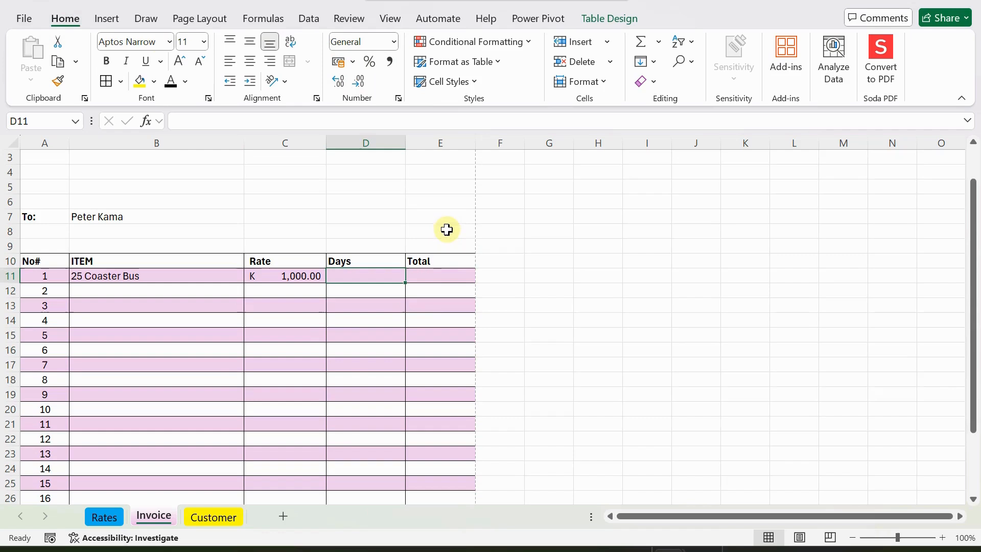
{"action": "left_click", "coordinate": [435, 277]}
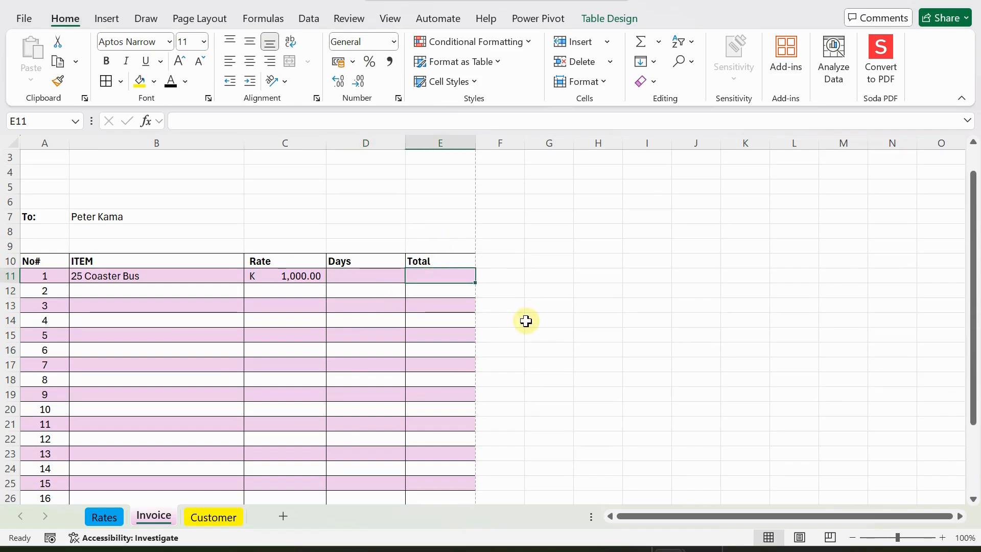
{"action": "type", "text": "=["}
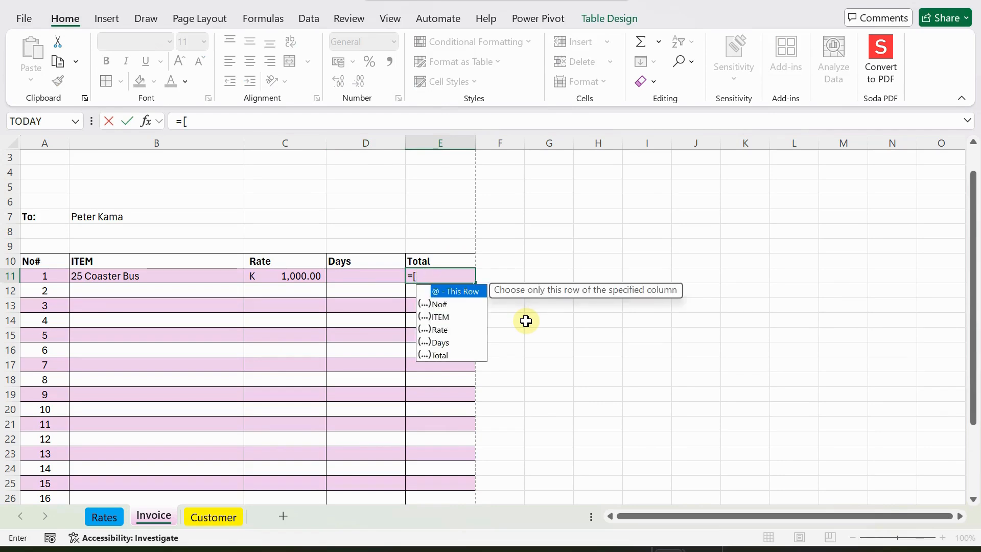
Enter =[Rate]*[Days] in E11 using structured-reference autocomplete, declining the replacement-formula prompt.
{"action": "key", "text": "Down"}
{"action": "key", "text": "Down"}
{"action": "key", "text": "Down"}
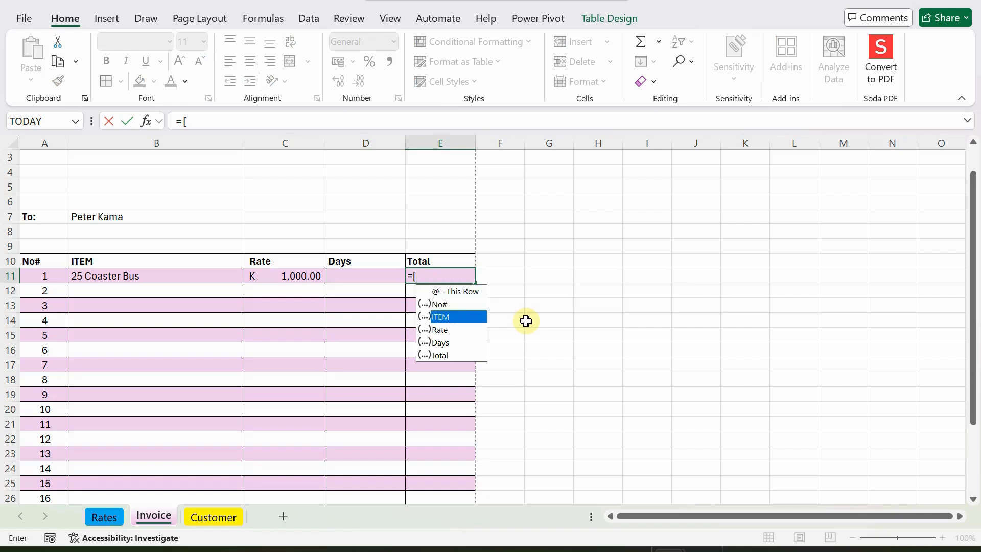
{"action": "key", "text": "Down"}
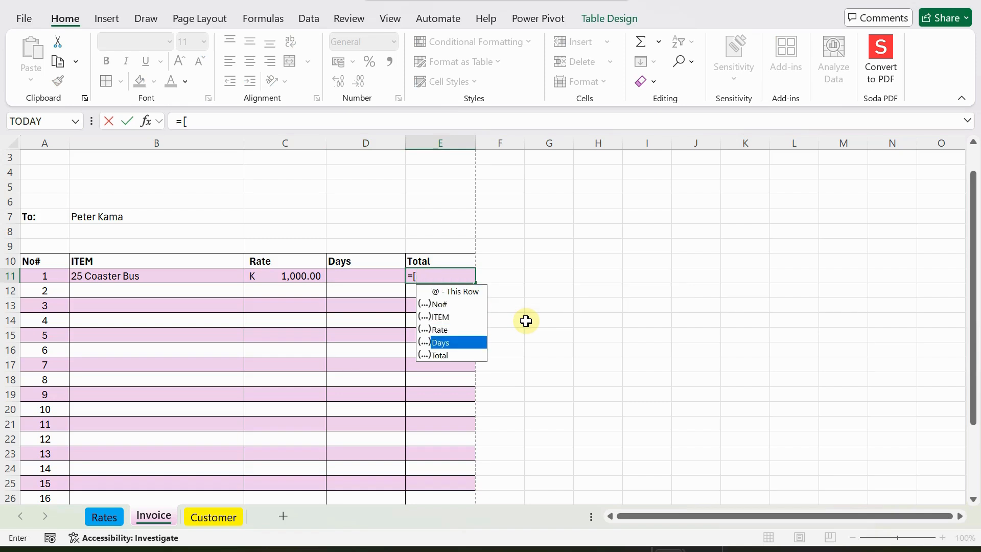
{"action": "key", "text": "Up"}
{"action": "key", "text": "Tab"}
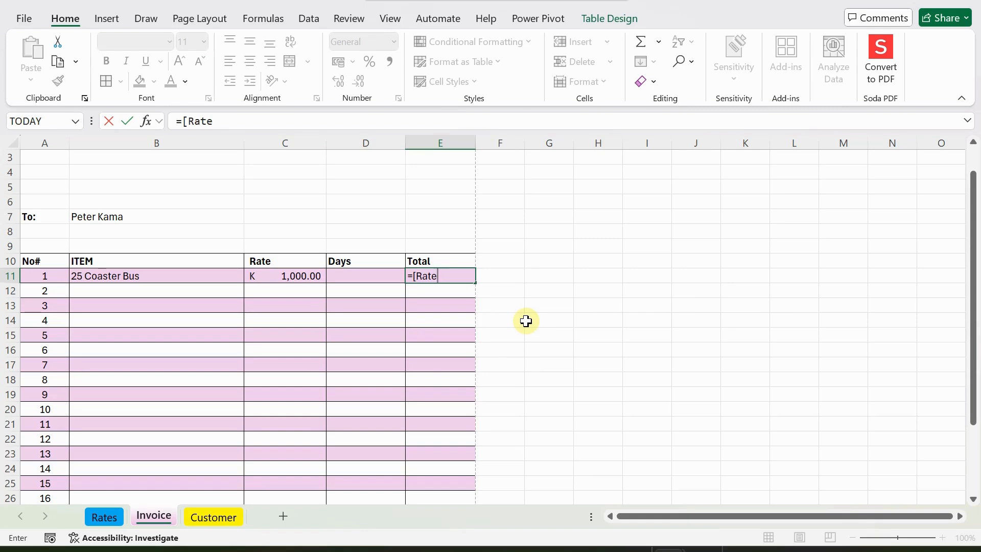
{"action": "type", "text": "]"}
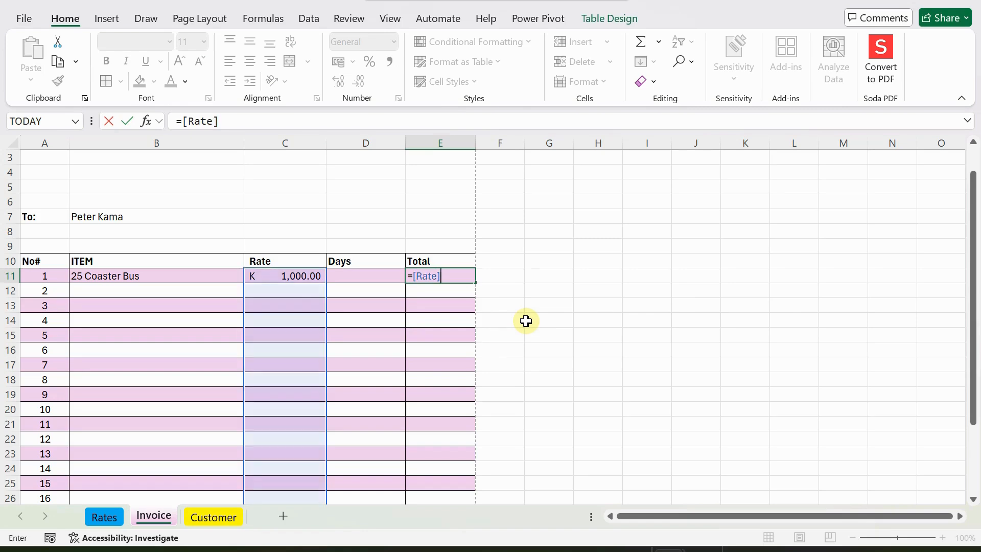
{"action": "type", "text": "*["}
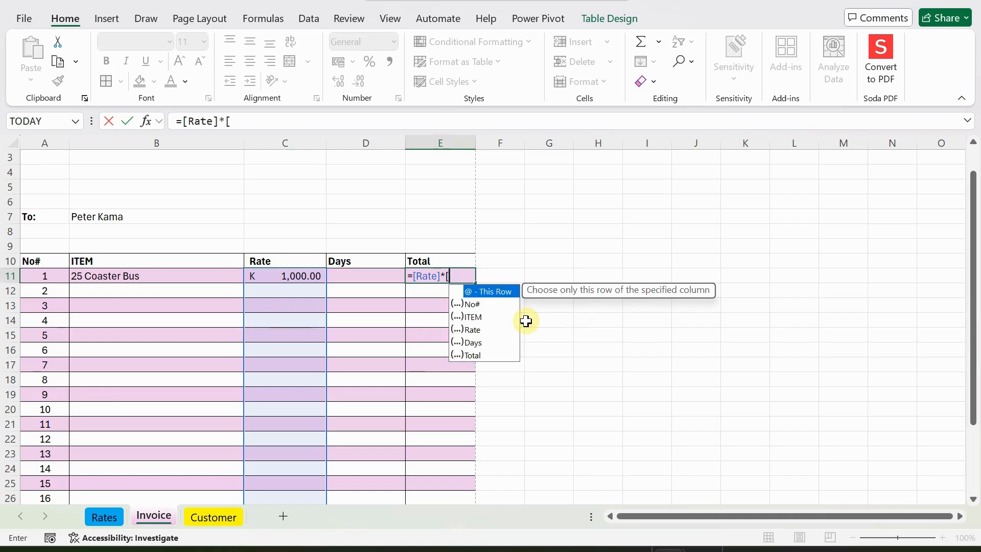
{"action": "key", "text": "Down"}
{"action": "key", "text": "Down"}
{"action": "key", "text": "Down"}
{"action": "key", "text": "Down"}
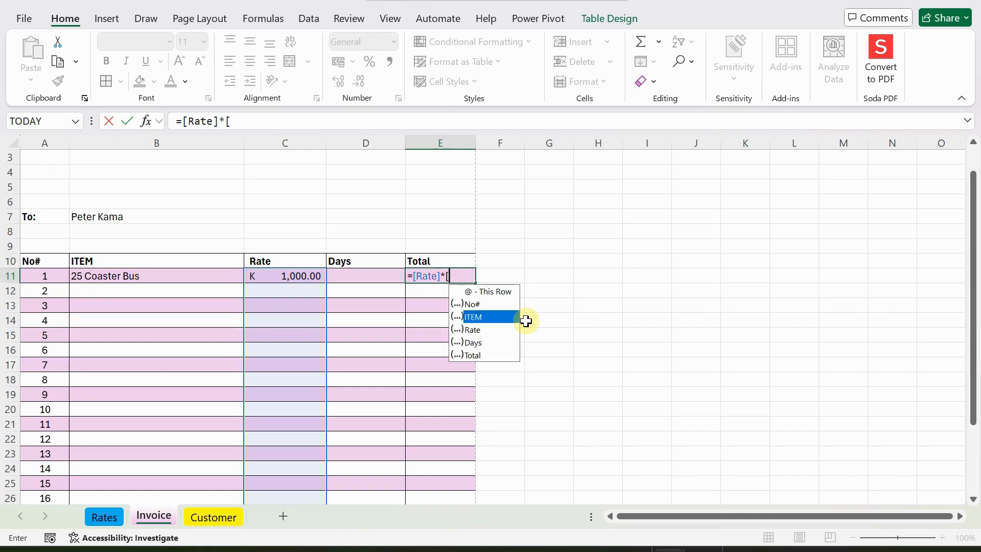
{"action": "key", "text": "Tab"}
{"action": "type", "text": "]"}
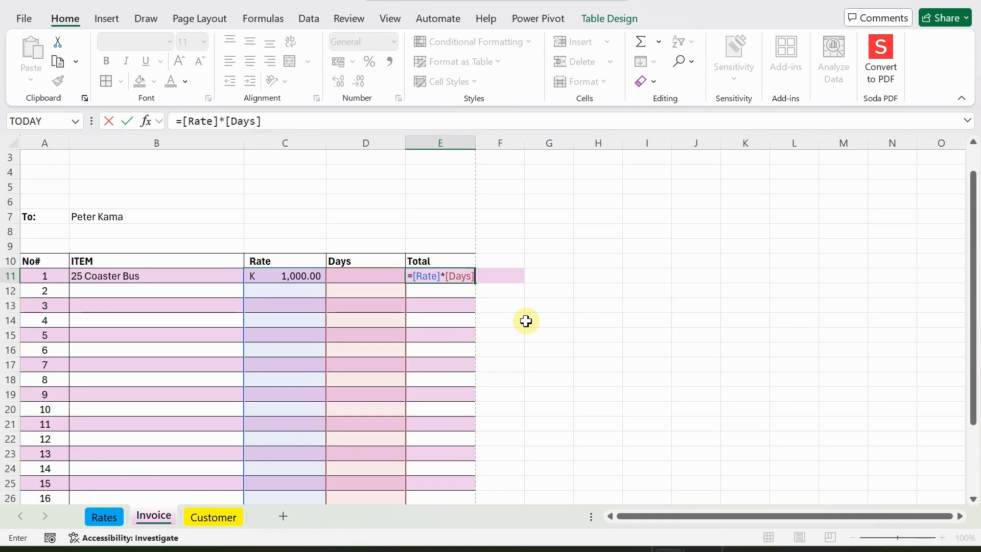
{"action": "left_click", "coordinate": [527, 321]}
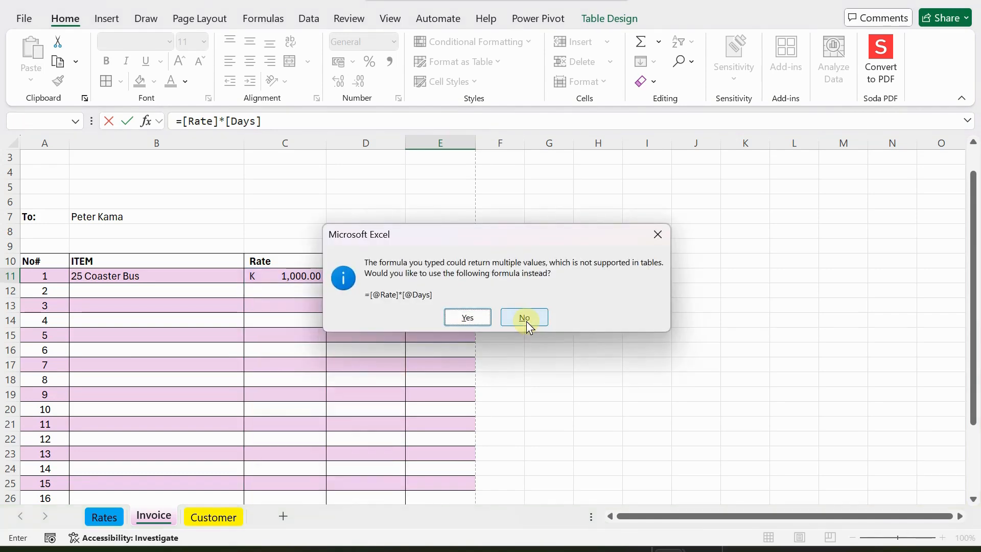
{"action": "left_click", "coordinate": [527, 321]}
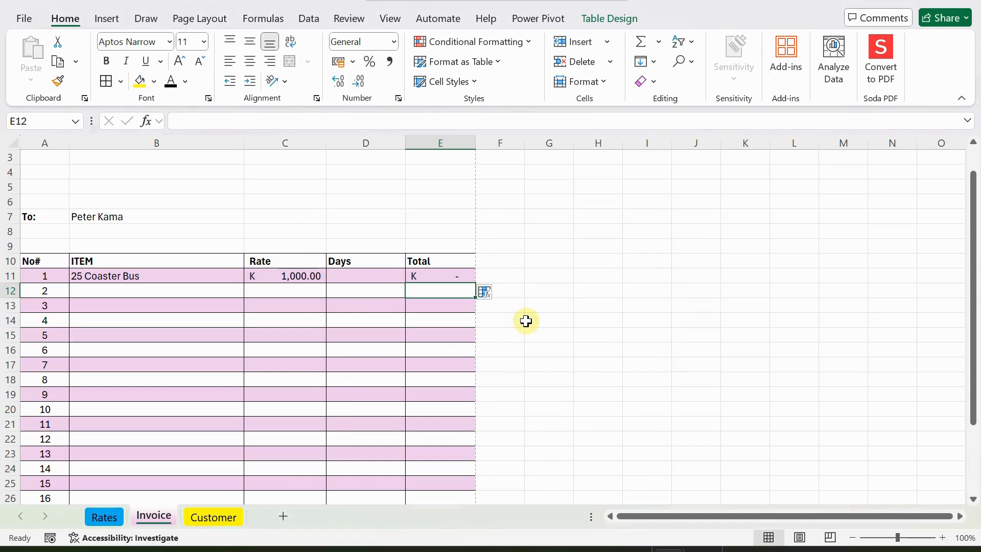
Enter 4 days in D11 so the Coaster Bus total becomes K 4,000.00.
{"action": "left_click", "coordinate": [362, 278]}
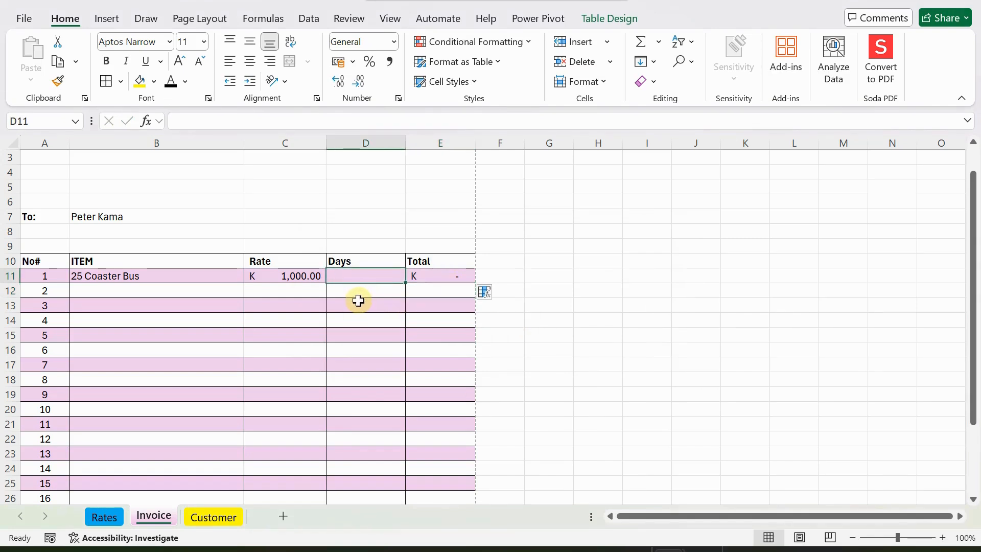
{"action": "type", "text": "4"}
{"action": "key", "text": "Return"}
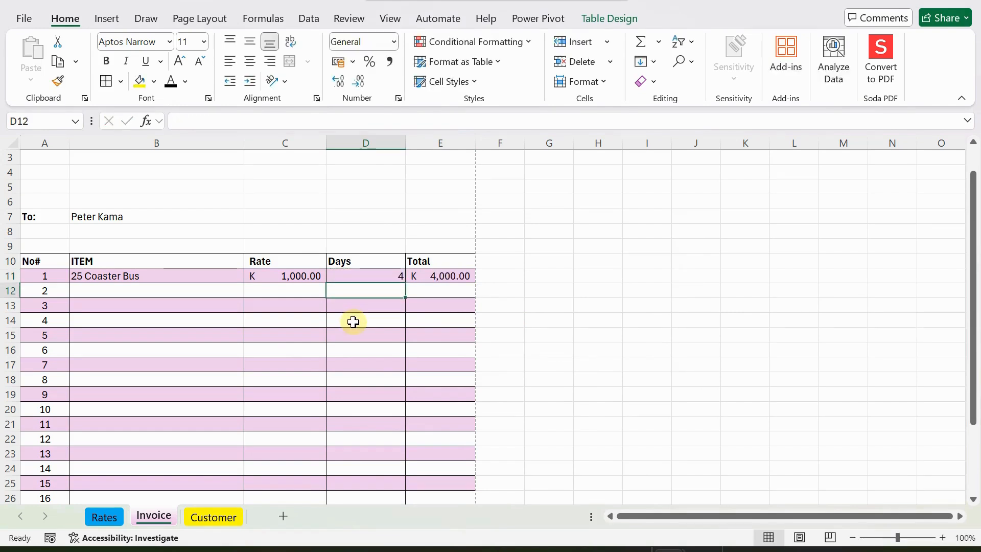
Choose Toyota Landcruiser as the second item in B12, then select the rate formula in C11.
{"action": "left_click", "coordinate": [120, 290]}
{"action": "left_click", "coordinate": [250, 290]}
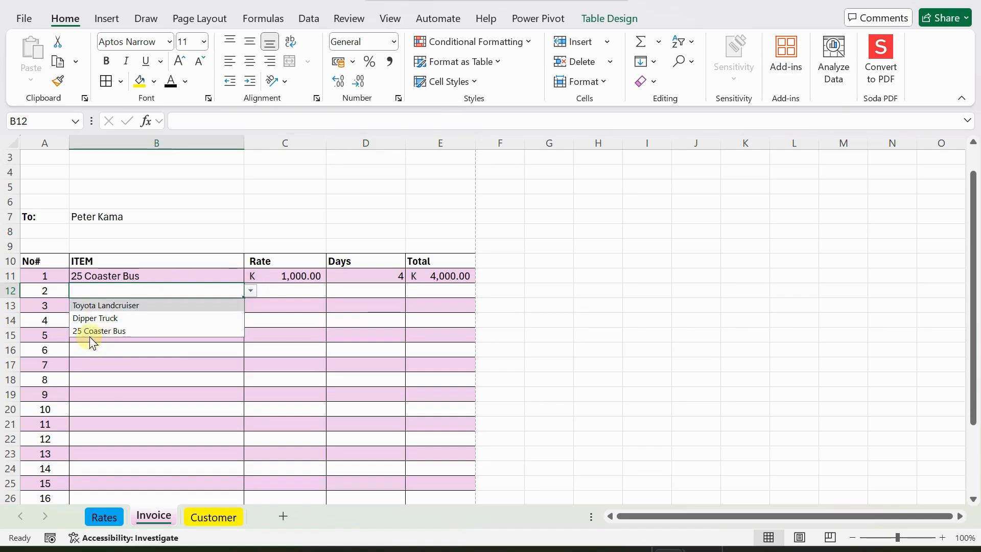
{"action": "left_click", "coordinate": [98, 305]}
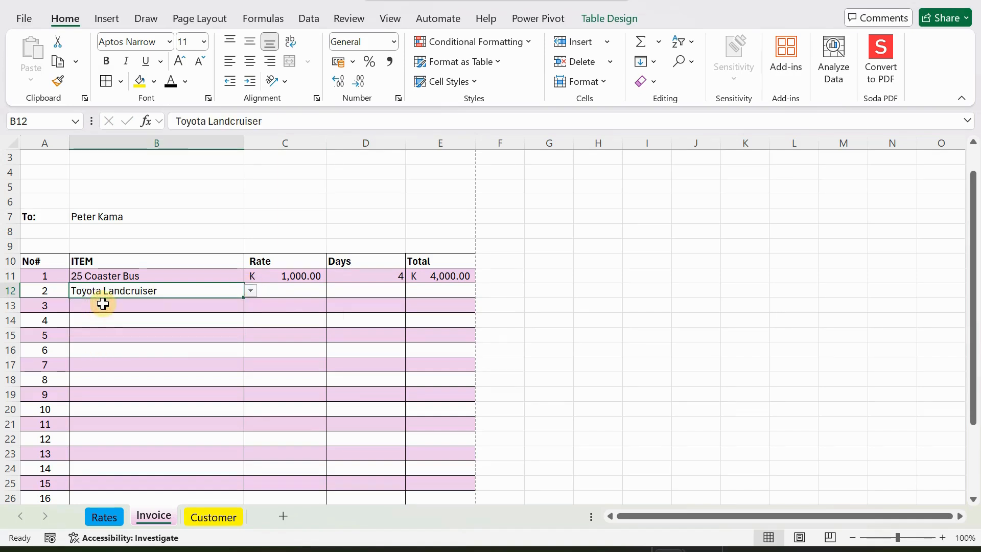
{"action": "left_click", "coordinate": [296, 294]}
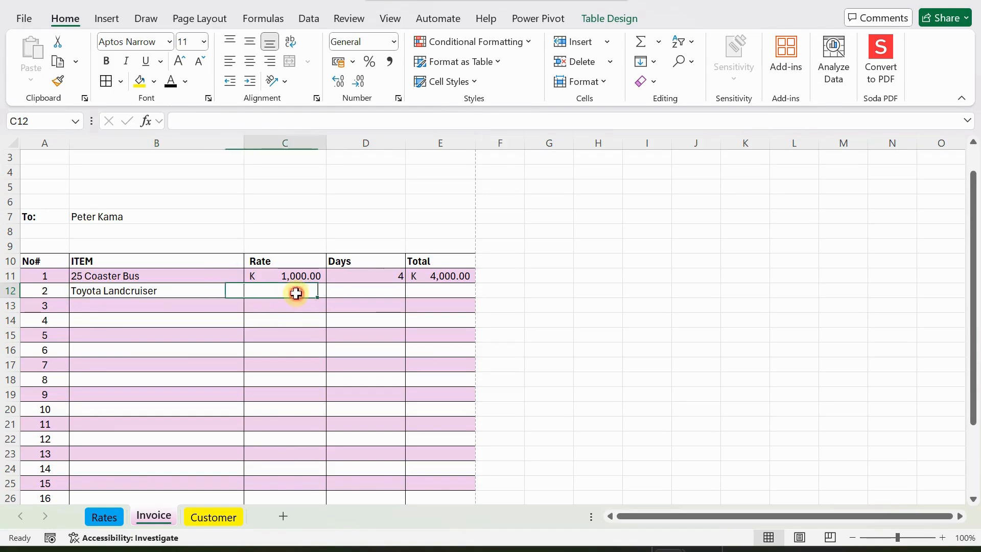
{"action": "left_click", "coordinate": [183, 292]}
{"action": "left_click", "coordinate": [266, 282]}
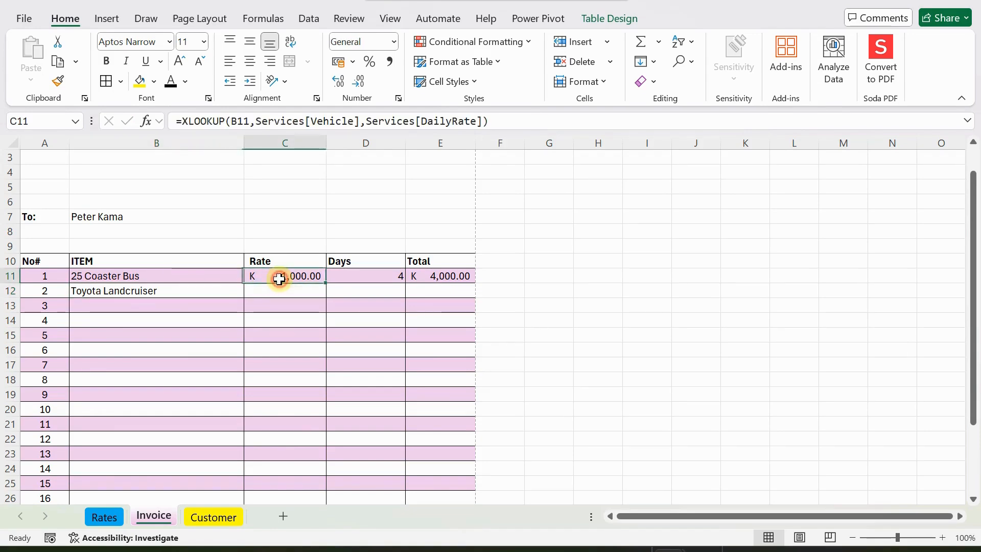
Fill the XLOOKUP rate formula down the Rate column and give Toyota Landcruiser 1 day.
{"action": "left_click_drag", "start_coordinate": [325, 284], "coordinate": [327, 286]}
{"action": "double_click", "coordinate": [327, 286]}
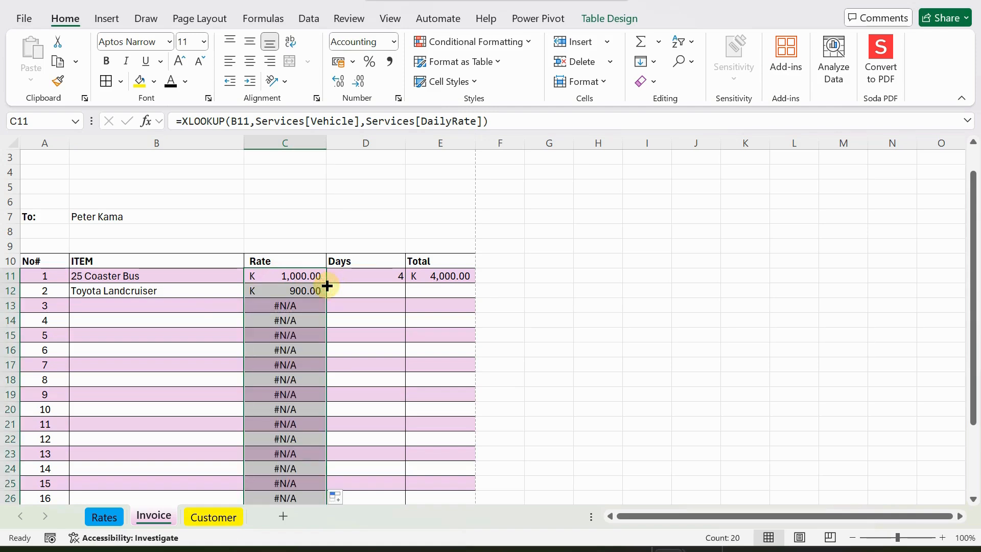
{"action": "scroll", "coordinate": [347, 346], "scroll_direction": "down", "scroll_amount": 1}
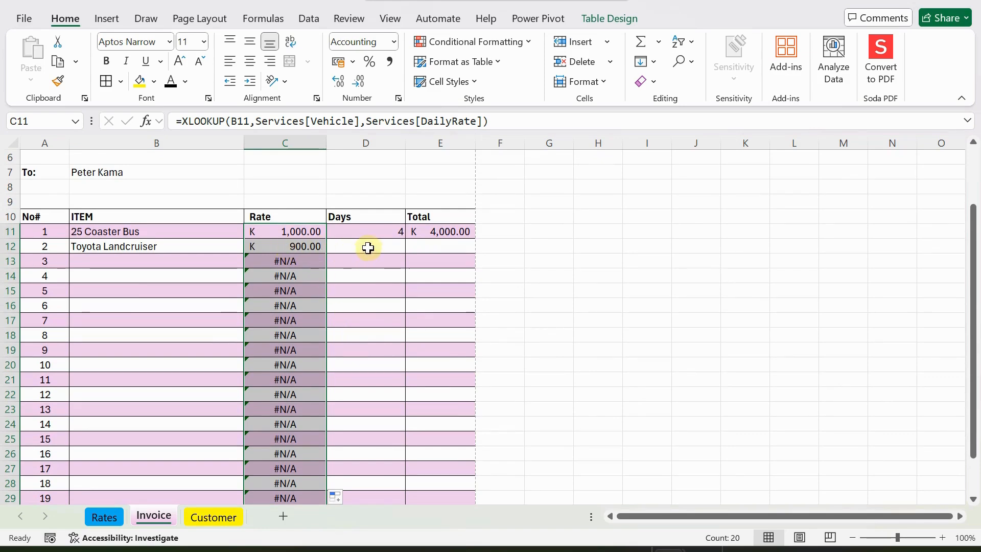
{"action": "left_click", "coordinate": [368, 248]}
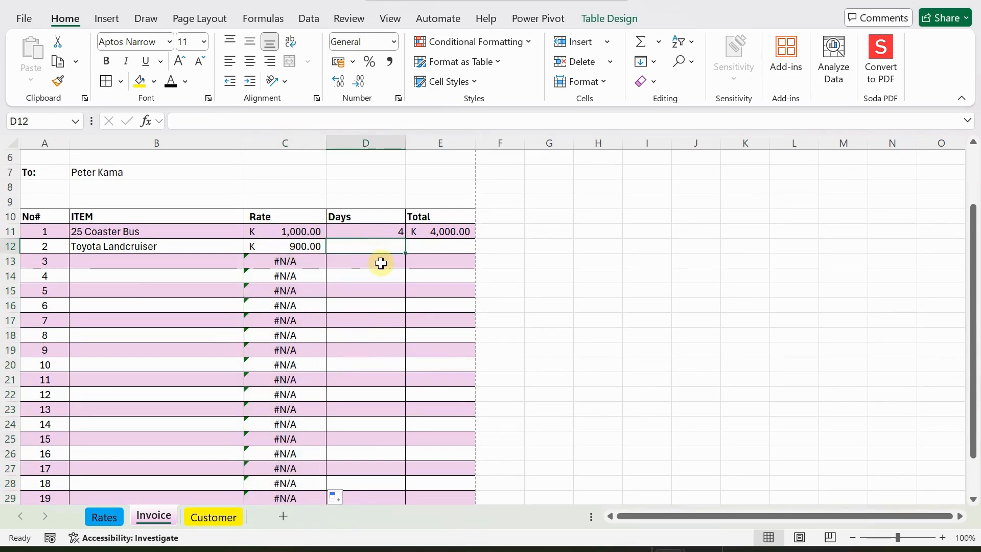
{"action": "type", "text": "1"}
{"action": "left_click", "coordinate": [385, 272]}
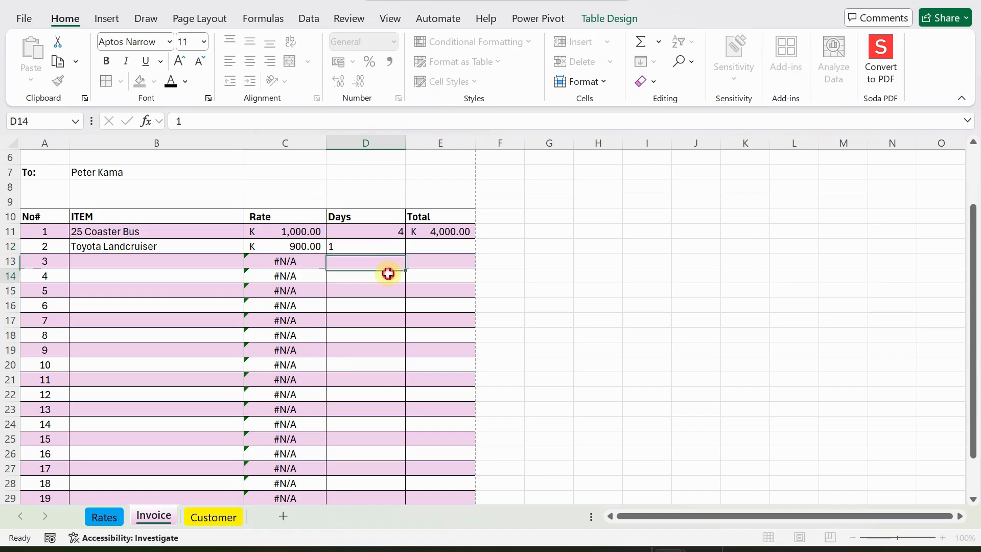
Fill the Rate×Days Total formula down the column and inspect the #N/A error in C13.
{"action": "left_click", "coordinate": [438, 231]}
{"action": "double_click", "coordinate": [476, 241]}
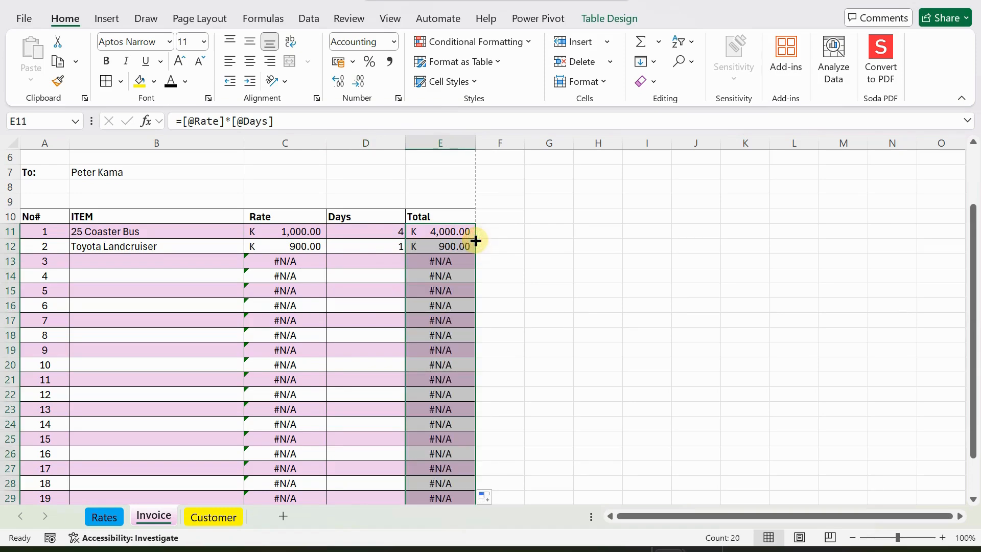
{"action": "scroll", "coordinate": [436, 294], "scroll_direction": "down", "scroll_amount": 2}
{"action": "scroll", "coordinate": [436, 296], "scroll_direction": "up", "scroll_amount": 2}
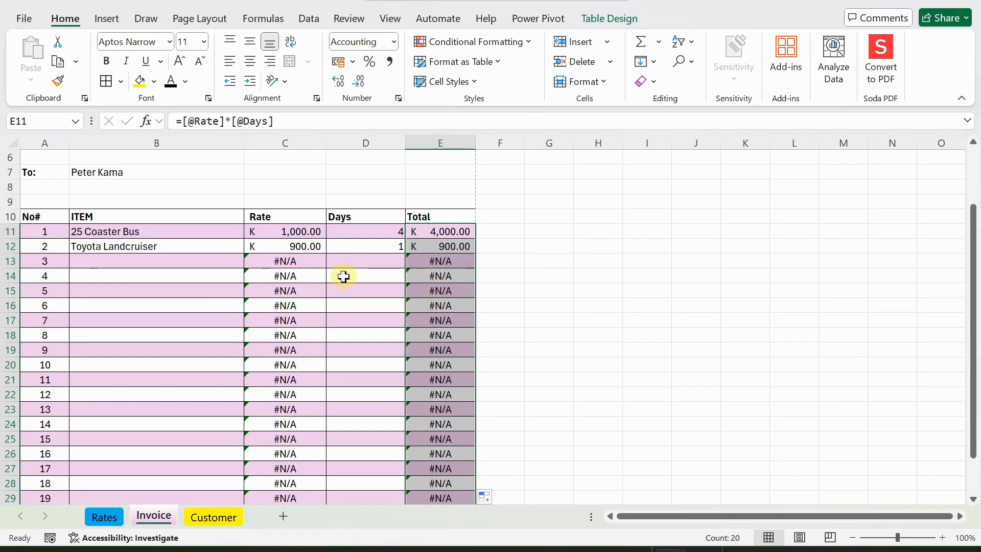
{"action": "left_click", "coordinate": [266, 265]}
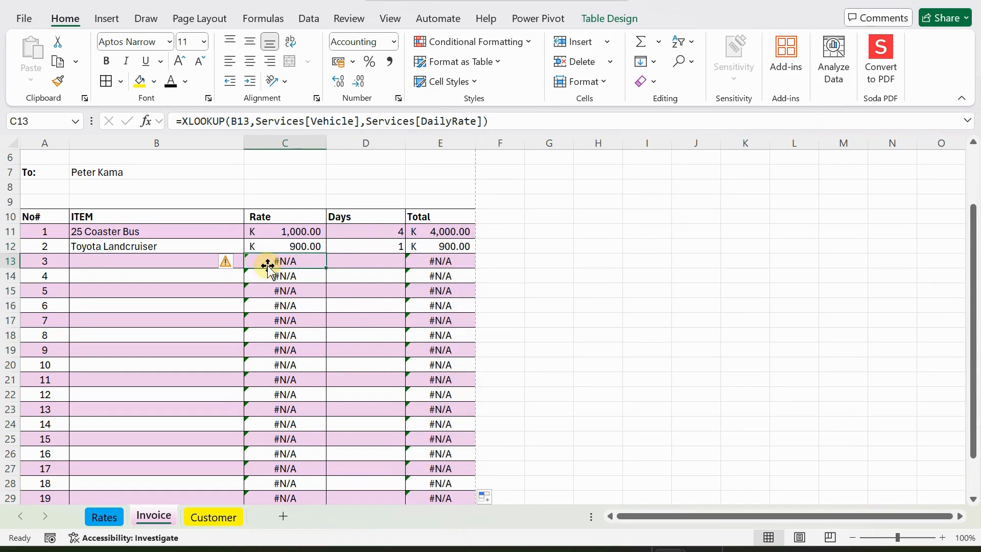
{"action": "left_click", "coordinate": [273, 233]}
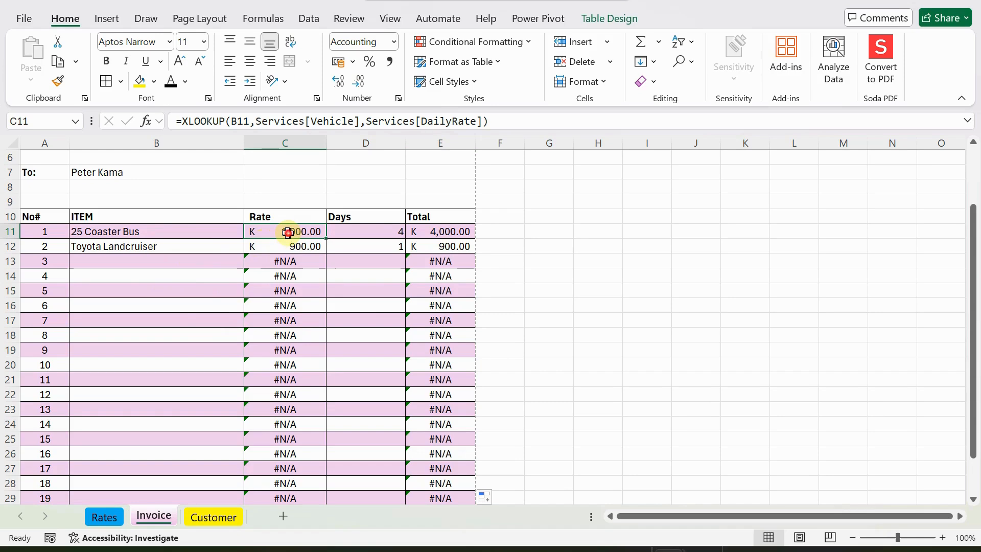
Wrap C11's XLOOKUP in IFERROR(...,0) so empty rows show K - instead of #N/A.
{"action": "left_click", "coordinate": [183, 122]}
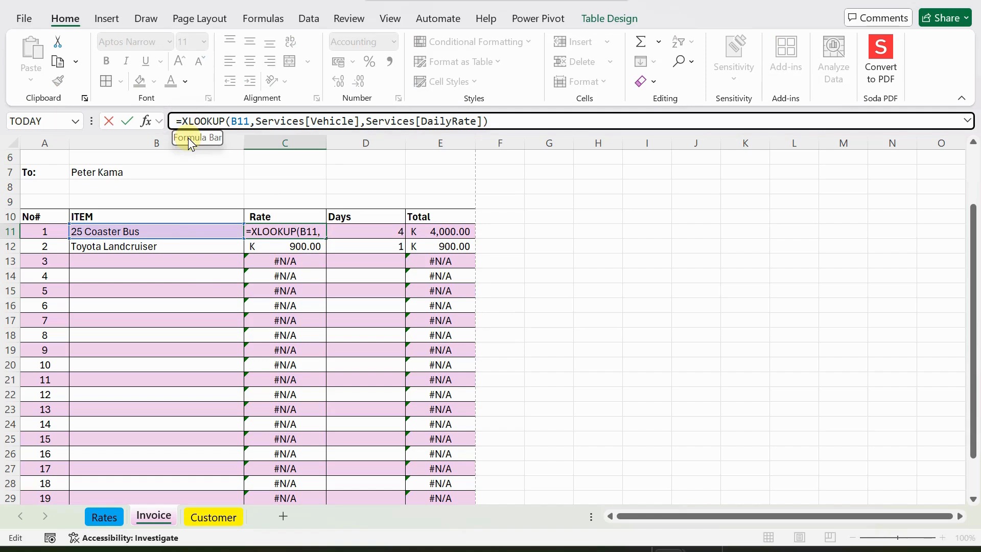
{"action": "type", "text": "is"}
{"action": "key", "text": "BackSpace"}
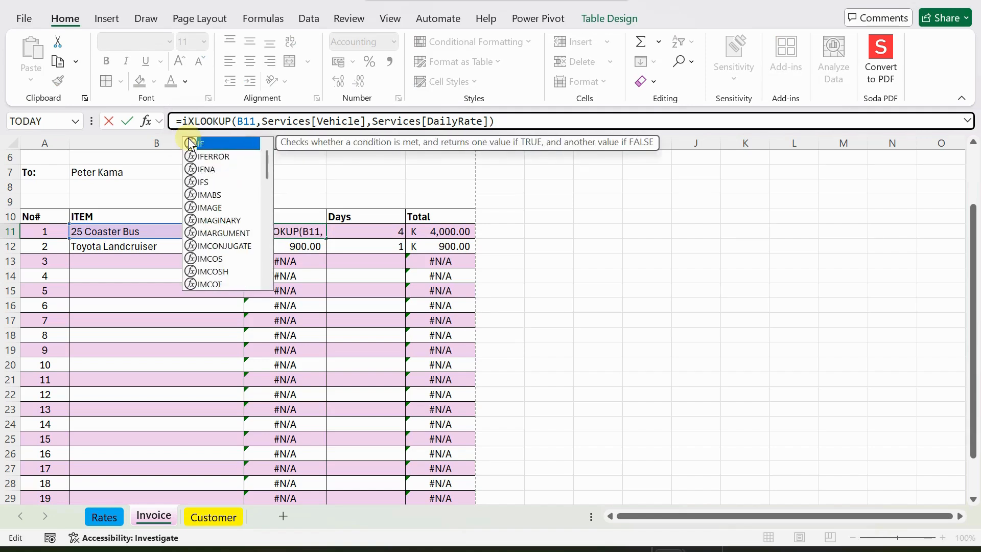
{"action": "type", "text": "f"}
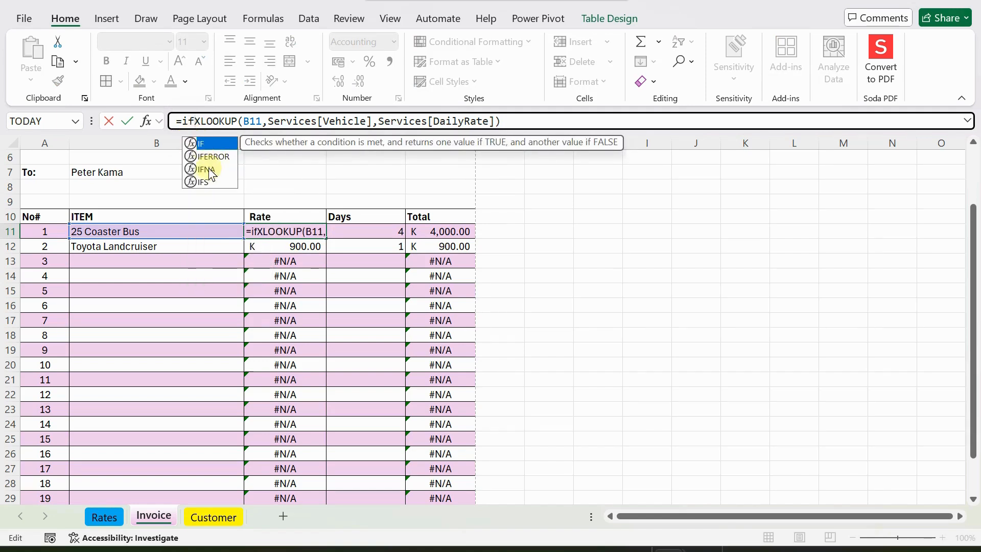
{"action": "key", "text": "Down"}
{"action": "key", "text": "Tab"}
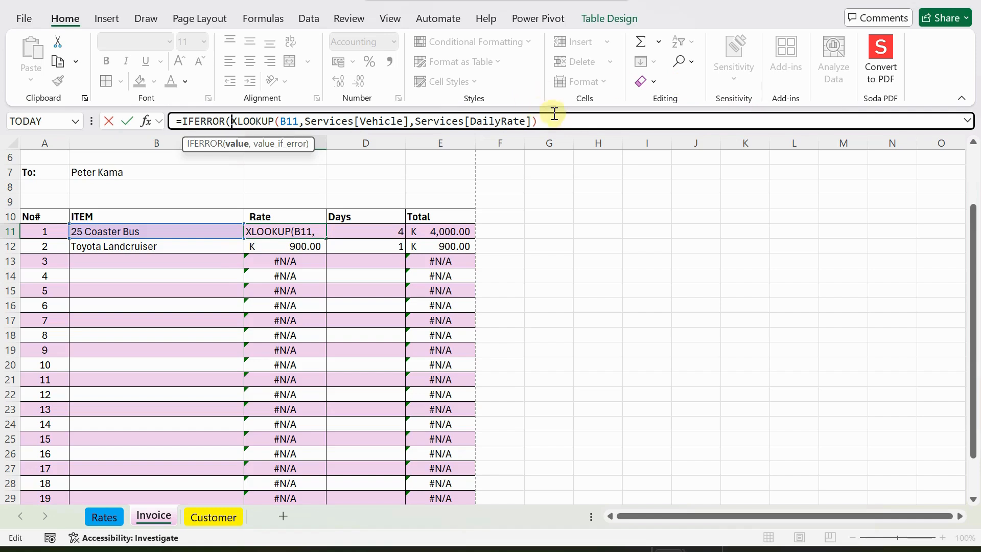
{"action": "left_click", "coordinate": [555, 121]}
{"action": "type", "text": ",0)"}
{"action": "key", "text": "ctrl+Return"}
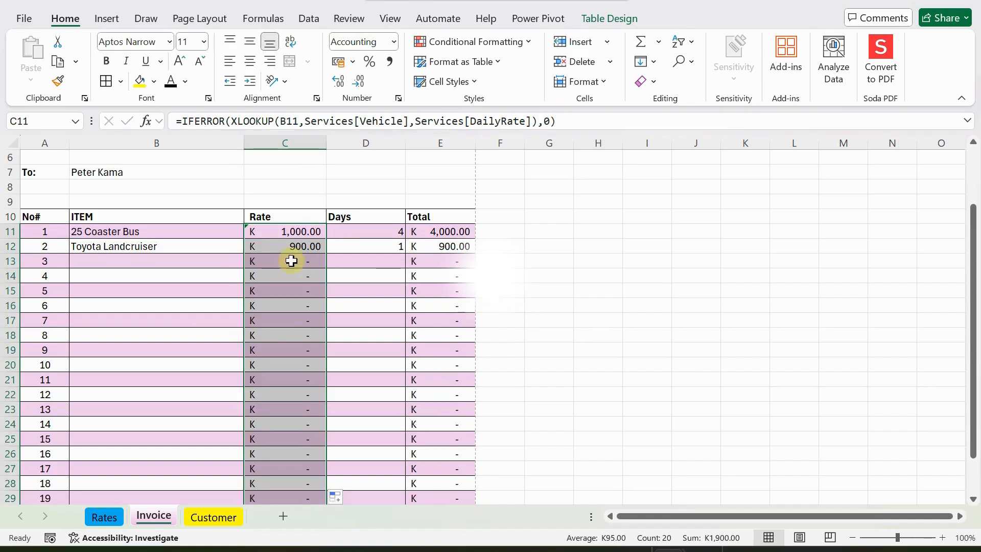
{"action": "left_click", "coordinate": [294, 231]}
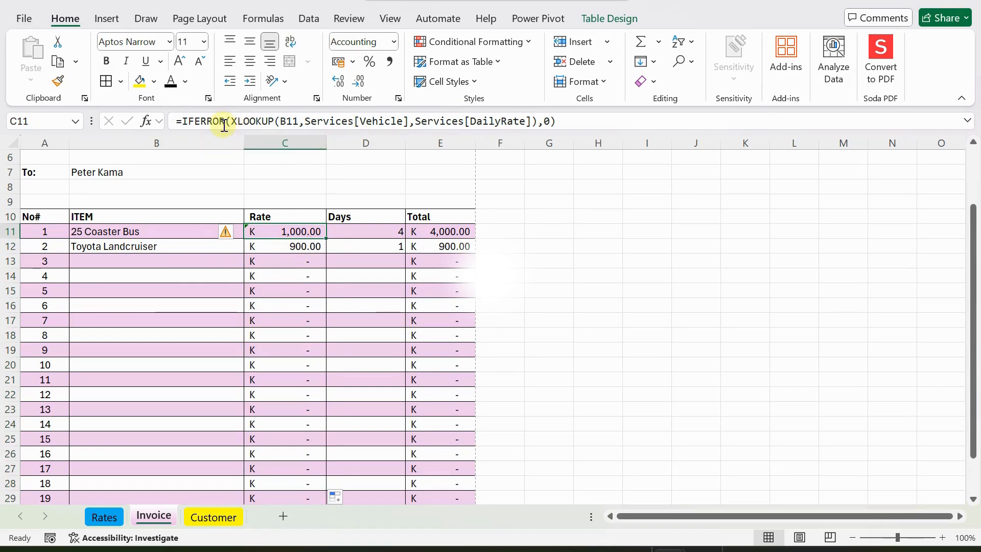
{"action": "scroll", "coordinate": [349, 341], "scroll_direction": "down", "scroll_amount": 1}
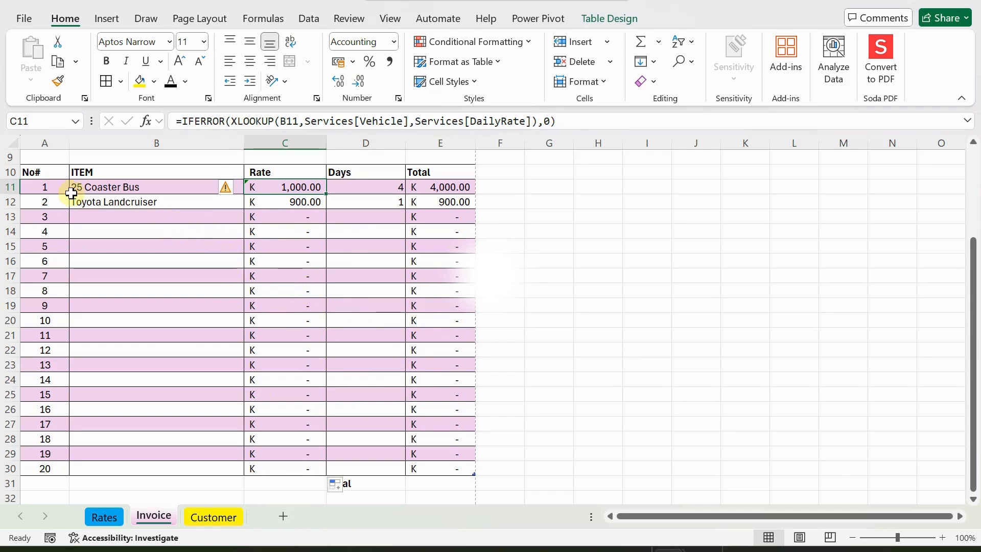
{"action": "left_click", "coordinate": [147, 216]}
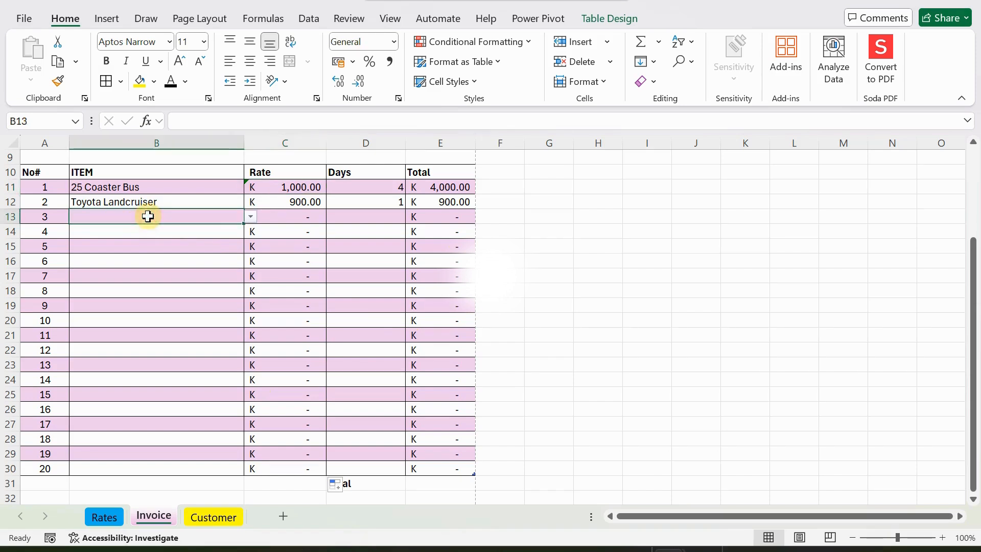
{"action": "left_click", "coordinate": [149, 202]}
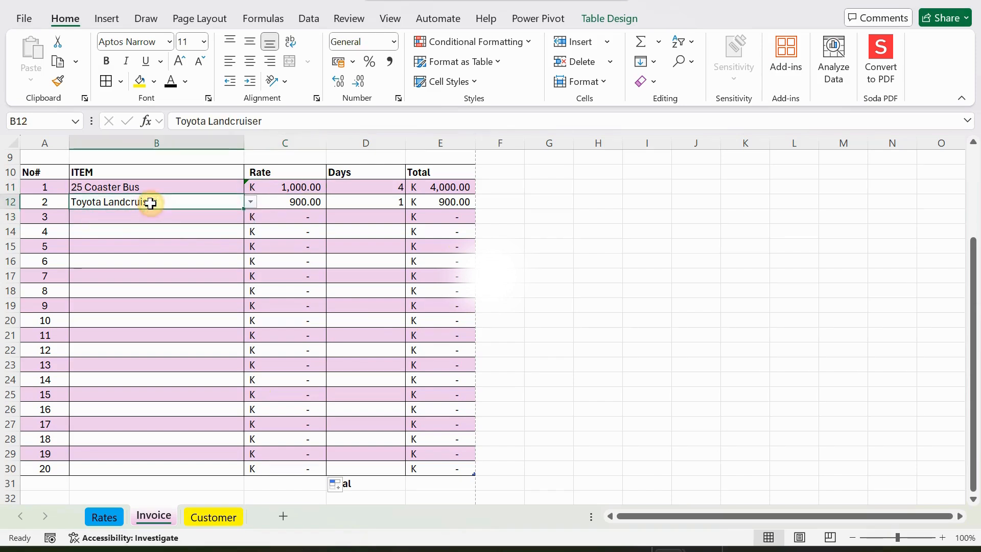
{"action": "left_click", "coordinate": [285, 199]}
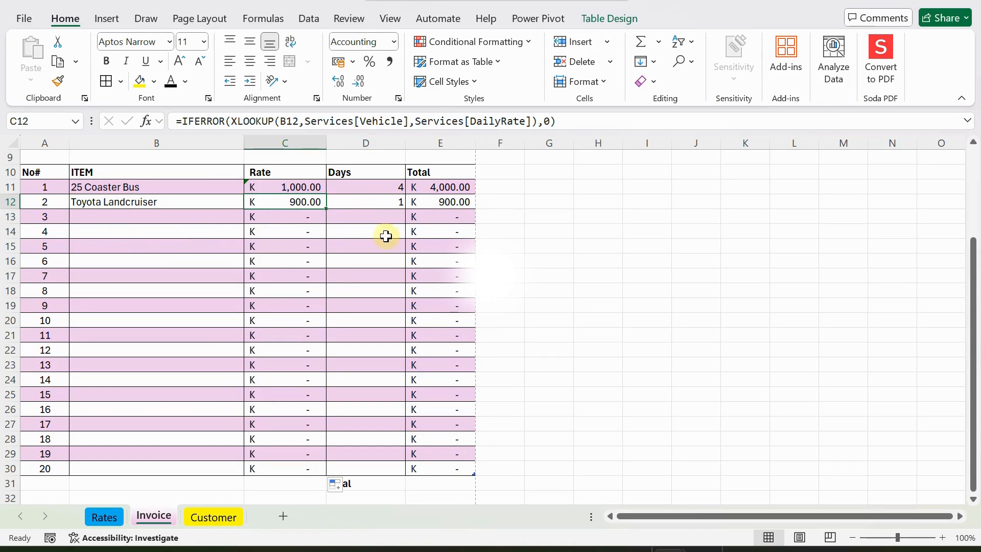
{"action": "scroll", "coordinate": [386, 236], "scroll_direction": "up", "scroll_amount": 2}
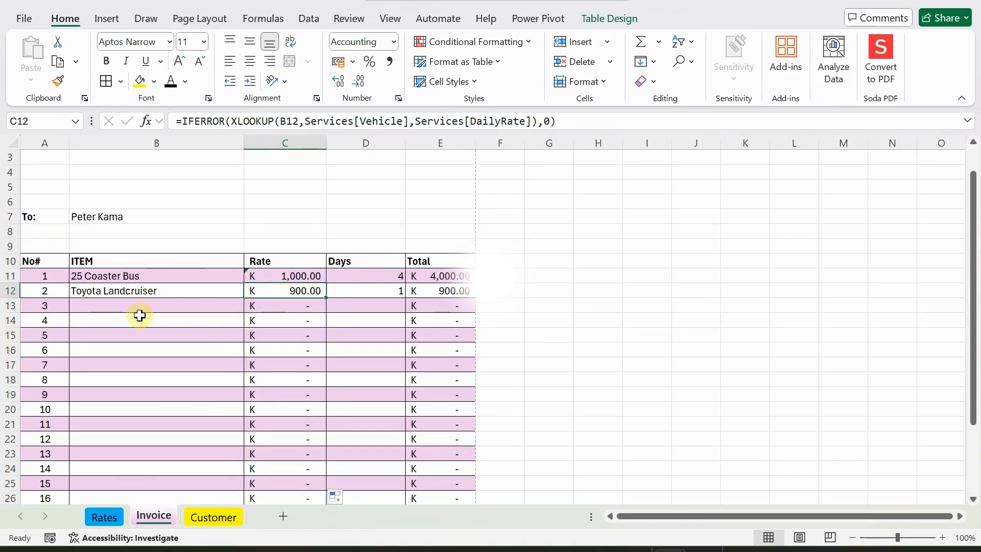
{"action": "scroll", "coordinate": [151, 294], "scroll_direction": "down", "scroll_amount": 2}
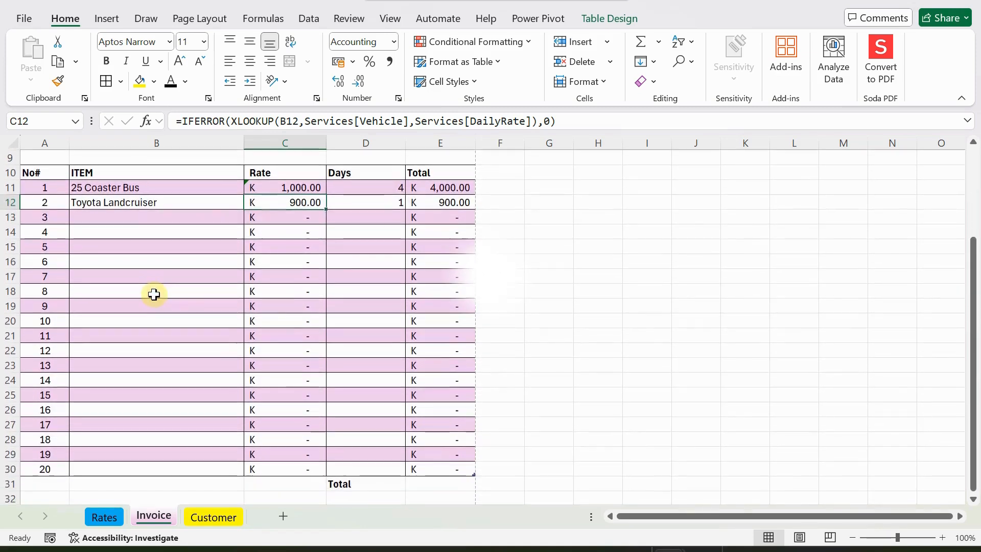
{"action": "scroll", "coordinate": [154, 294], "scroll_direction": "down", "scroll_amount": 1}
{"action": "scroll", "coordinate": [200, 266], "scroll_direction": "up", "scroll_amount": 3}
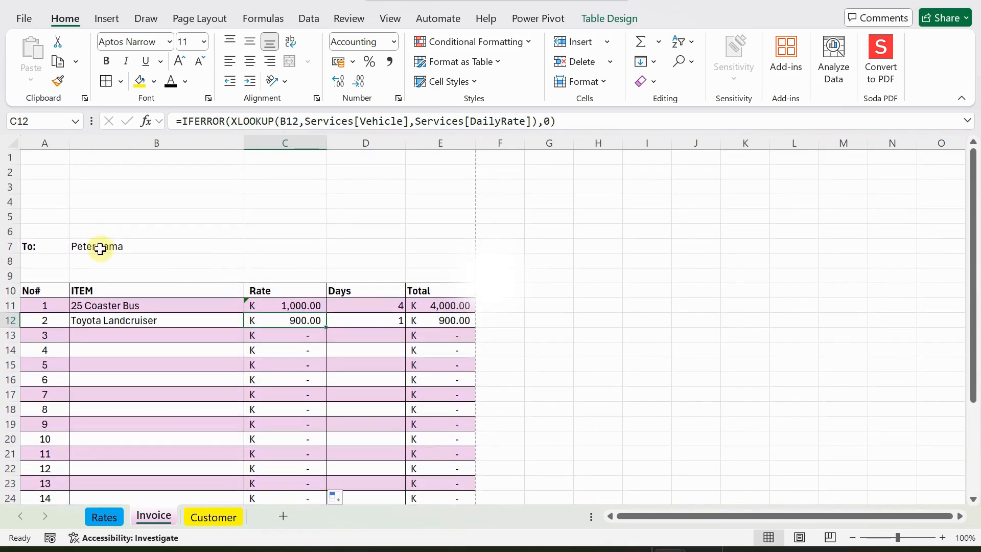
Bold the customer name in B7 beside the To: label.
{"action": "left_click", "coordinate": [100, 249]}
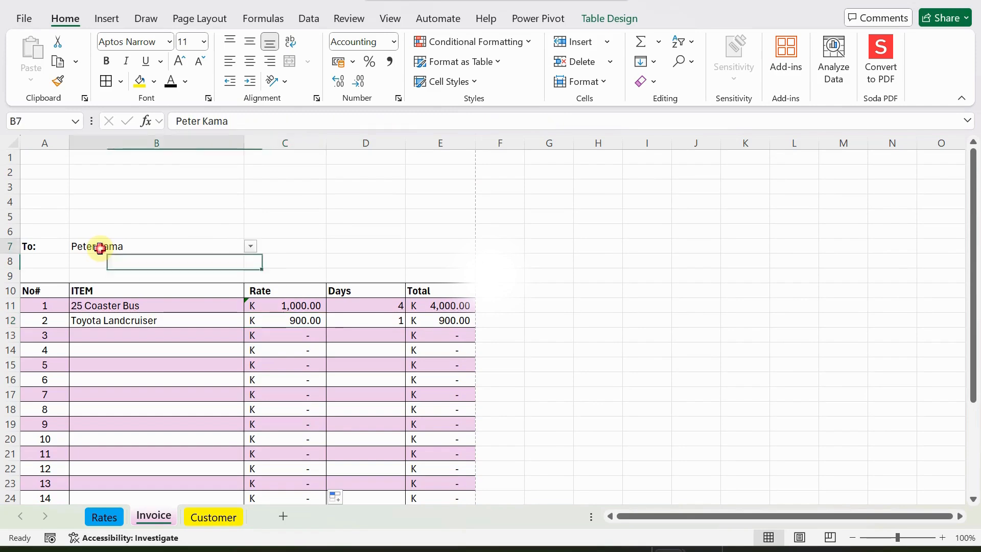
{"action": "left_click", "coordinate": [107, 61]}
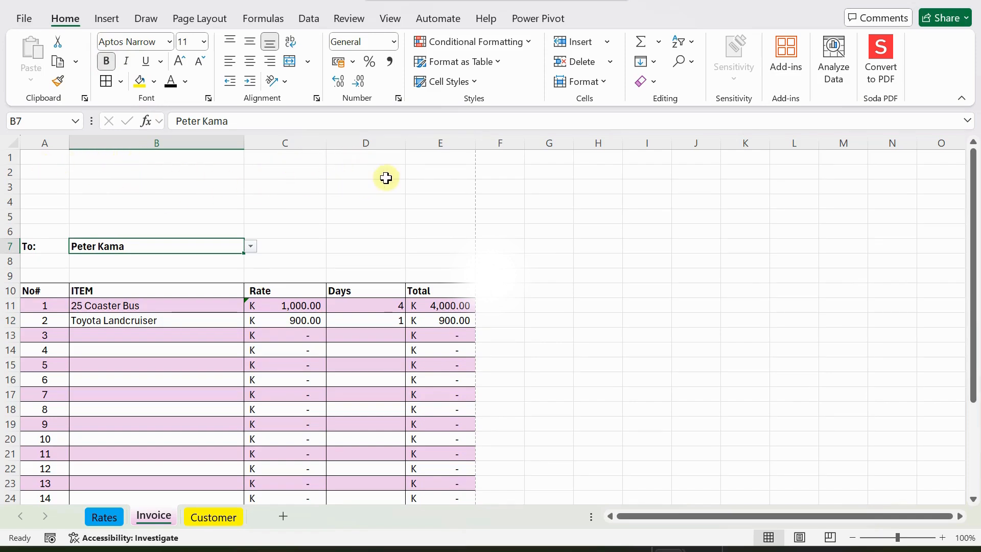
{"action": "left_click", "coordinate": [355, 172]}
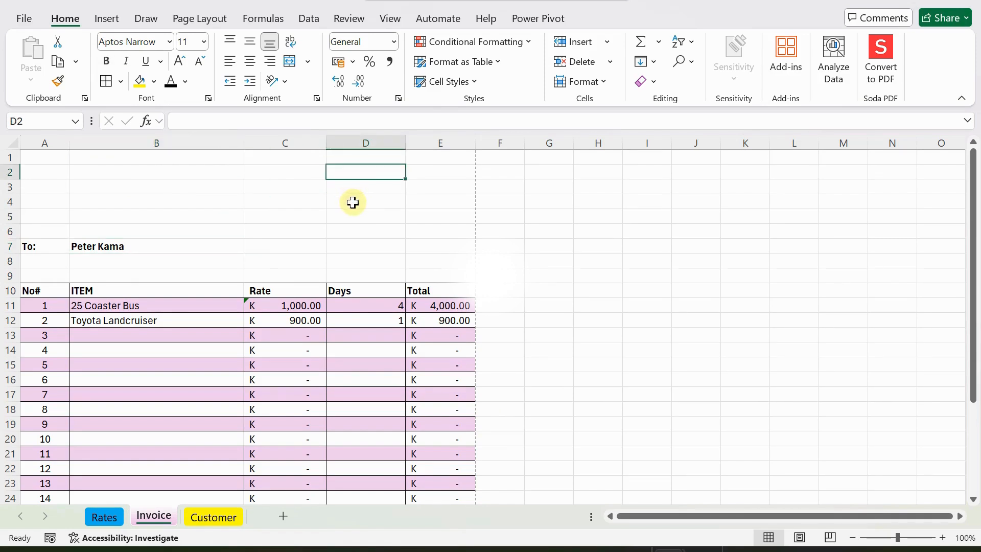
Type the labels InvoiceNo, InvoiceDate and Invoice Due Date into D2, D3 and D4.
{"action": "type", "text": "Date"}
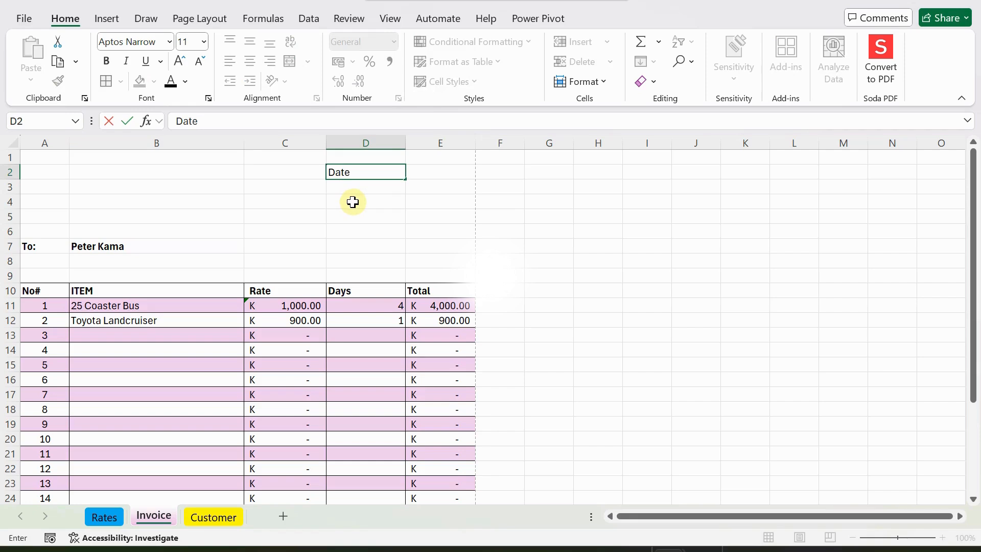
{"action": "type", "text": "nlO"}
{"action": "key", "text": "Return"}
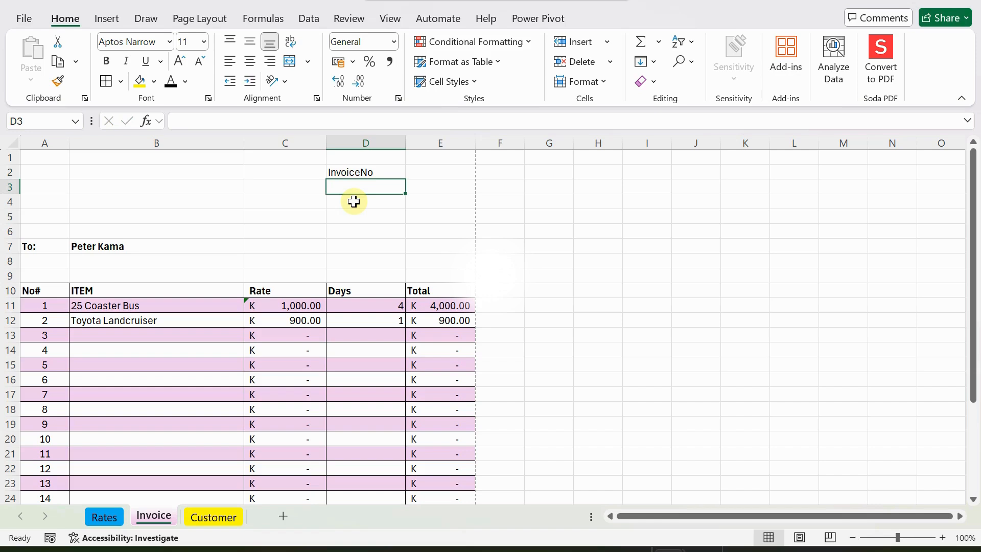
{"action": "type", "text": "D"}
{"action": "key", "text": "BackSpace"}
{"action": "type", "text": "I"}
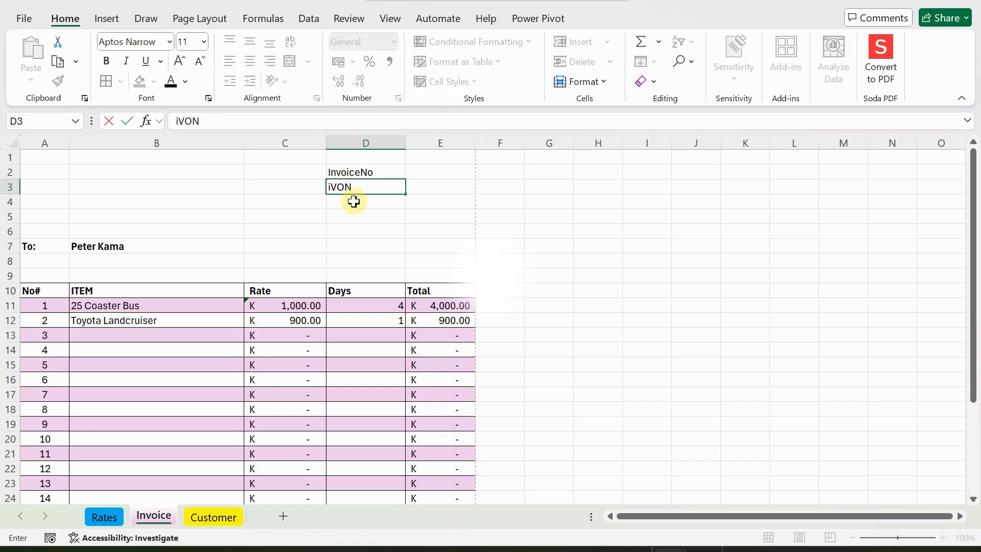
{"action": "type", "text": "nvoice"}
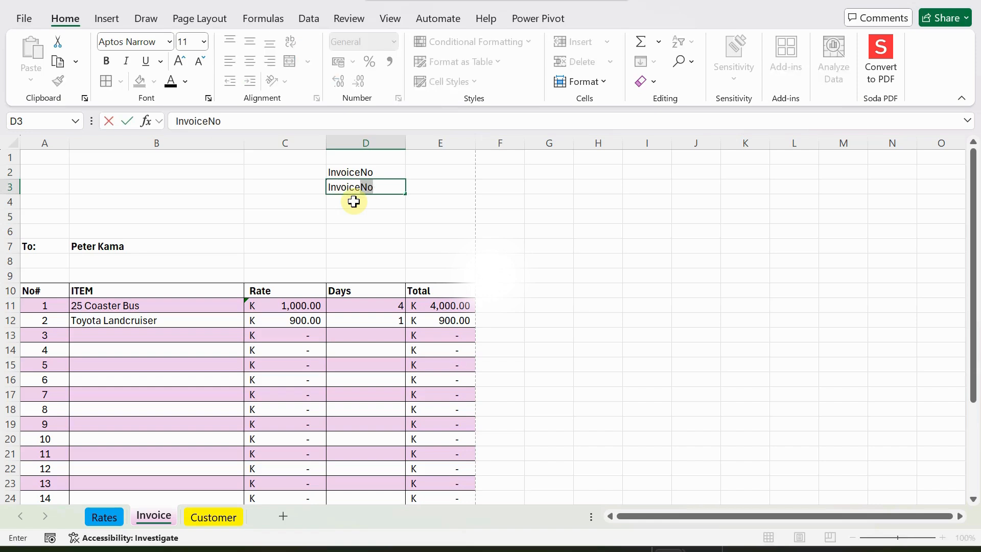
{"action": "type", "text": "date"}
{"action": "key", "text": "Return"}
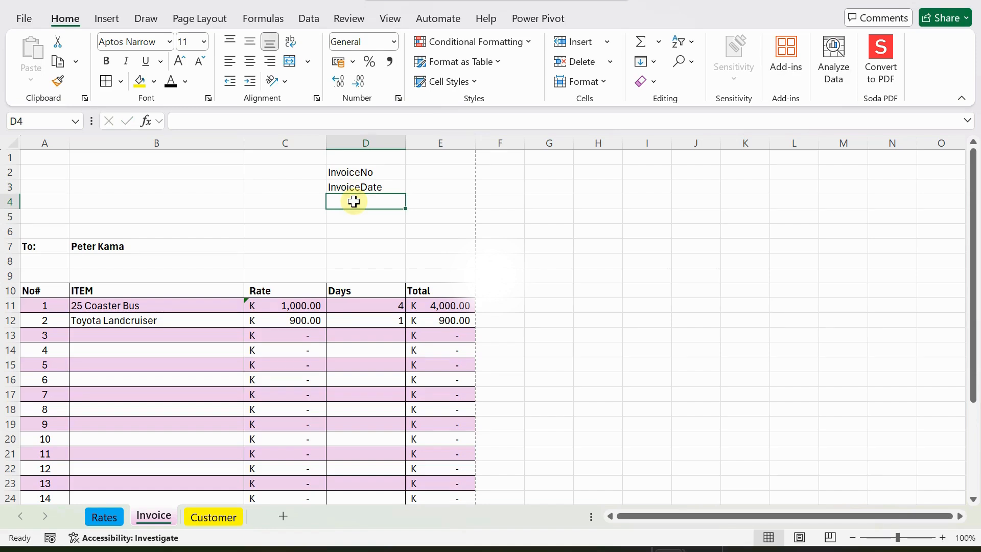
{"action": "left_click", "coordinate": [433, 291]}
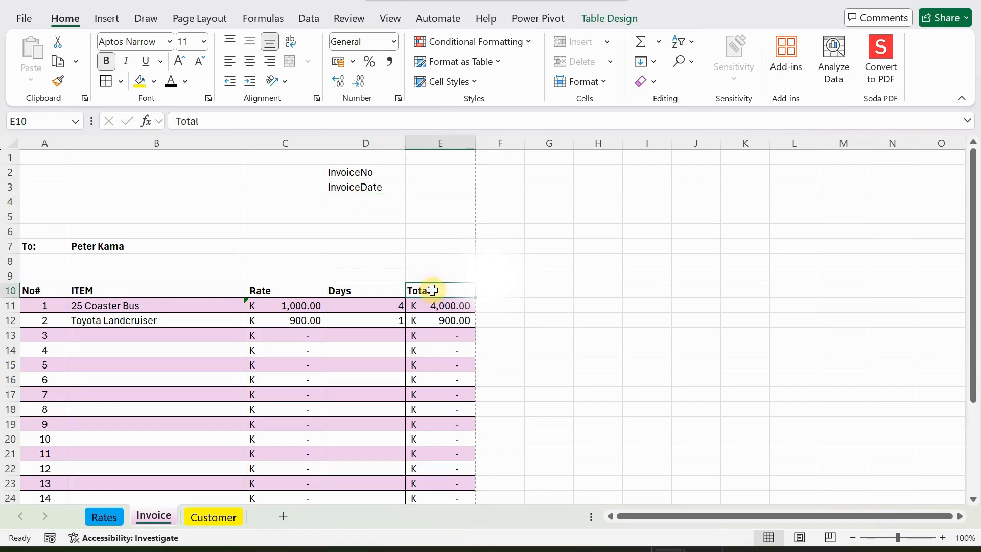
{"action": "left_click", "coordinate": [356, 202]}
{"action": "type", "text": "I"}
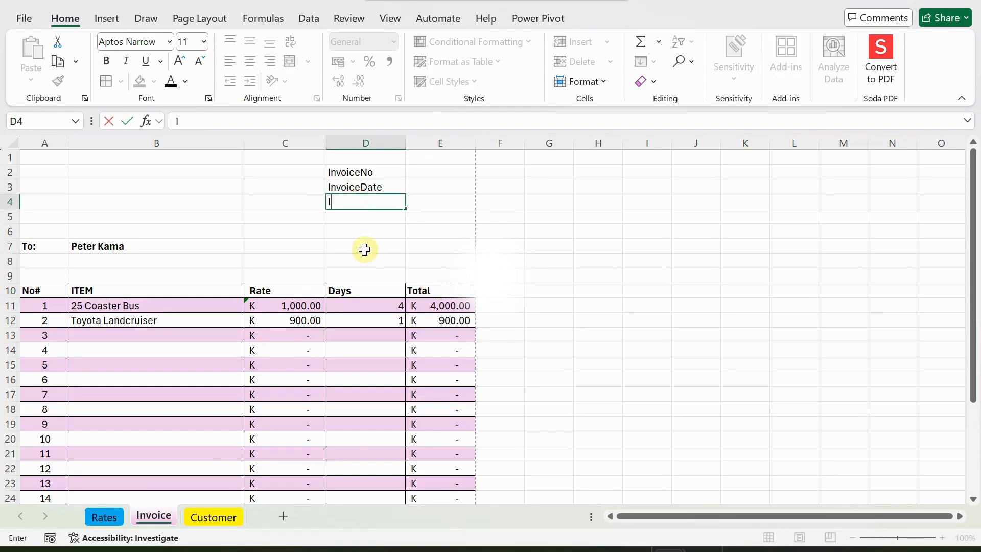
{"action": "type", "text": "nvoiceDu"}
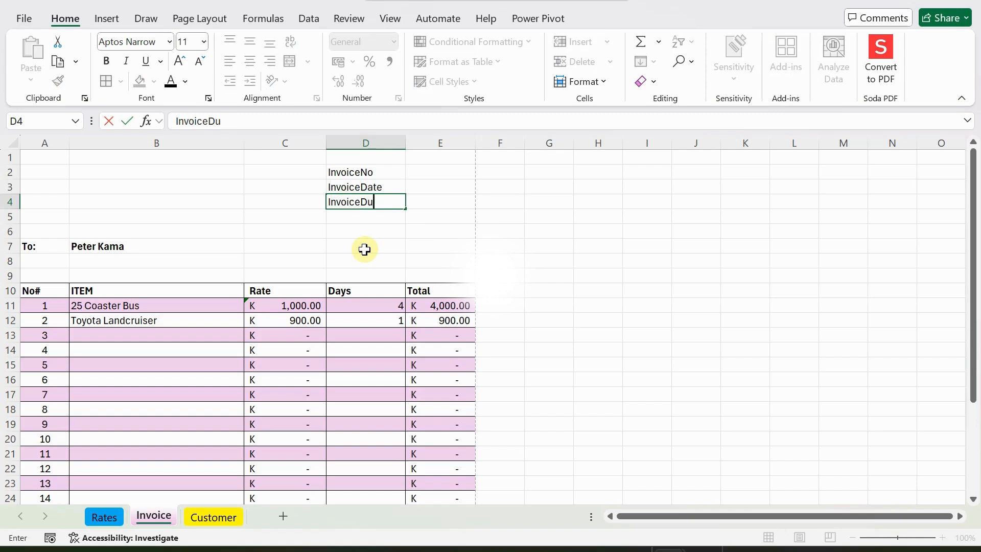
{"action": "type", "text": "eDate"}
{"action": "type", "text": "ate"}
{"action": "key", "text": "Return"}
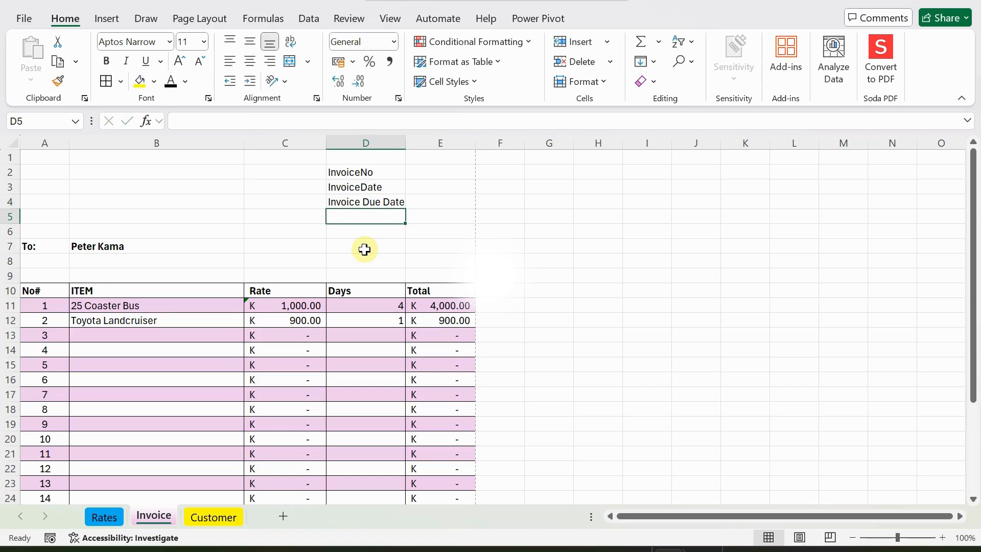
Format the InvoiceDate cell E3 as a short date.
{"action": "left_click", "coordinate": [424, 174]}
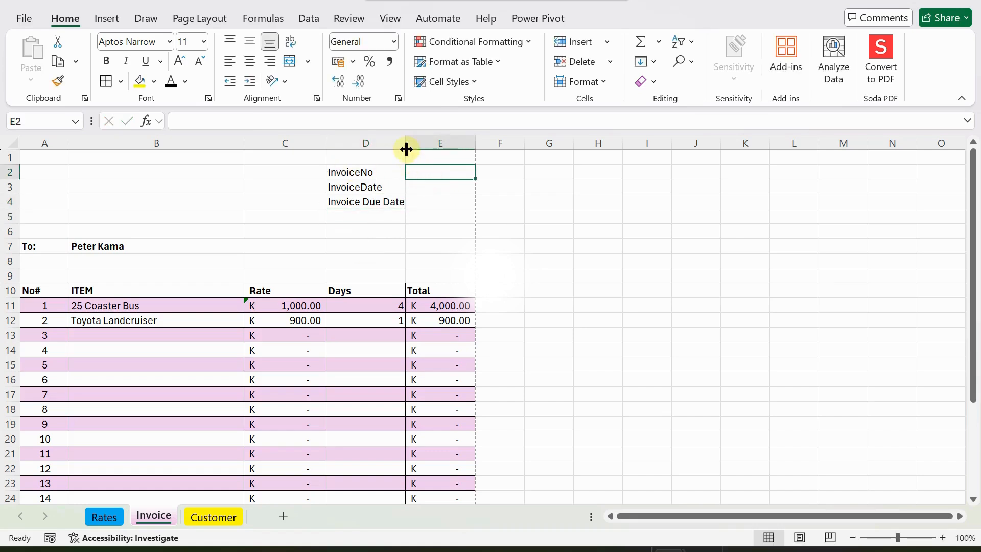
{"action": "left_click", "coordinate": [417, 185]}
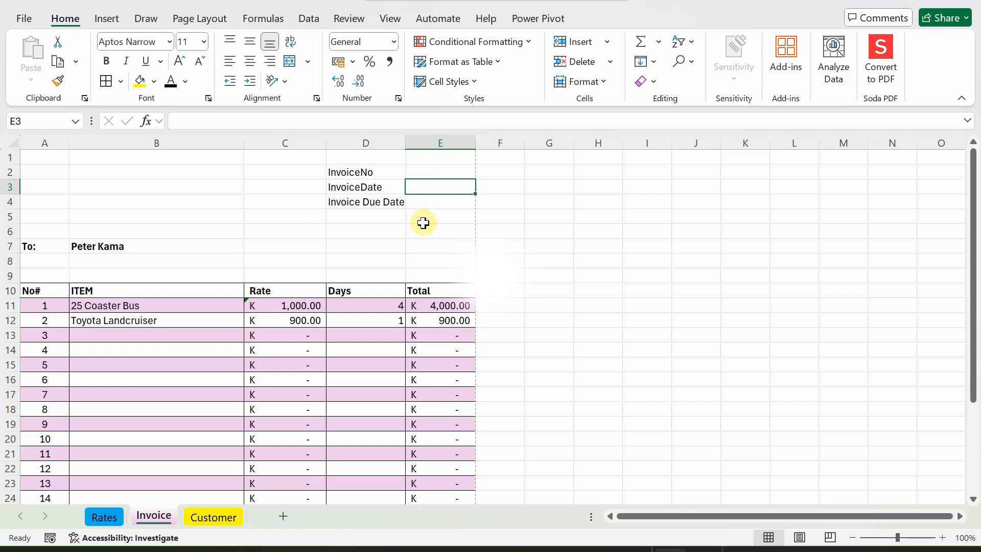
{"action": "left_click", "coordinate": [392, 42]}
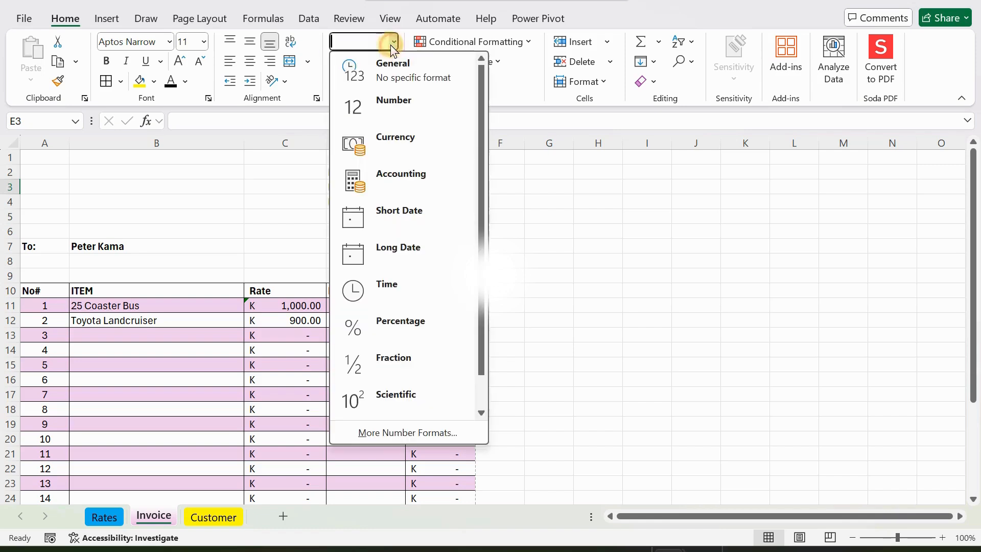
{"action": "left_click", "coordinate": [391, 211]}
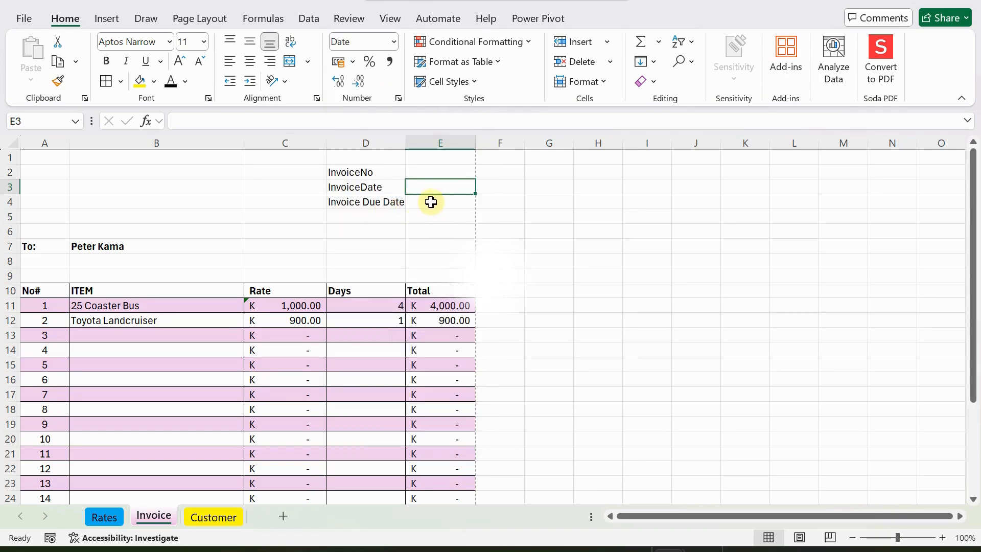
Enter =14+E3 in E4 as the Invoice Due Date formula and check it.
{"action": "left_click", "coordinate": [431, 202]}
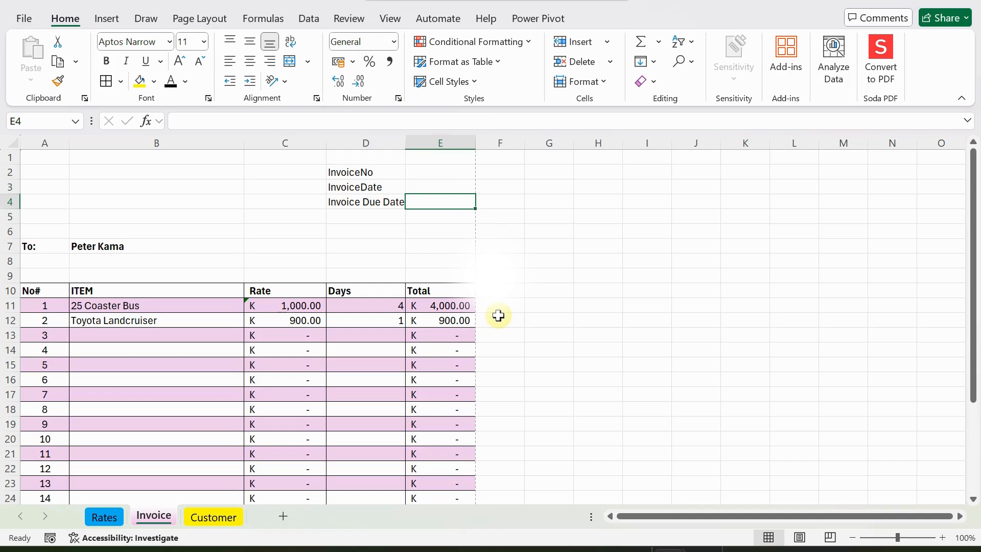
{"action": "type", "text": "=14+"}
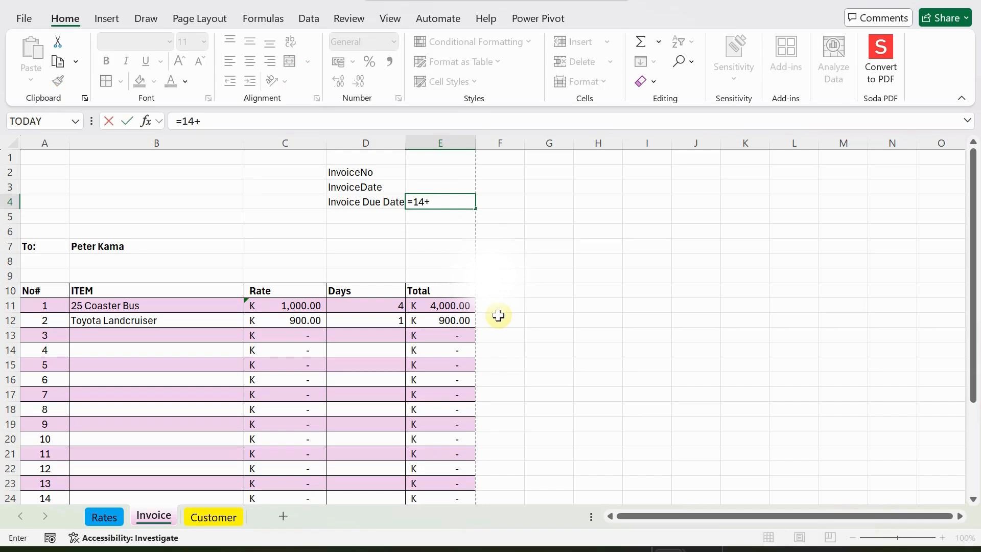
{"action": "left_click", "coordinate": [426, 187]}
{"action": "key", "text": "Return"}
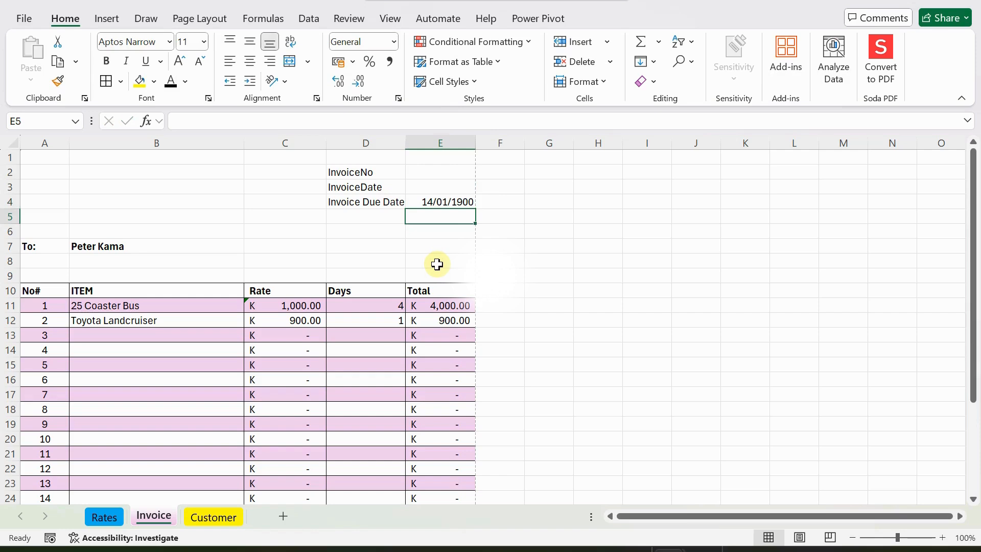
{"action": "left_click", "coordinate": [441, 200]}
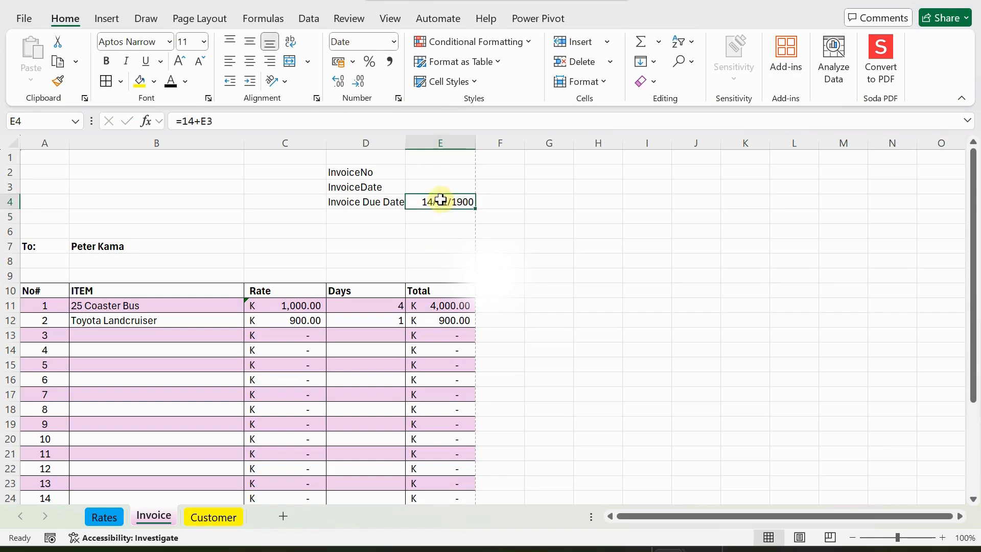
{"action": "left_click", "coordinate": [430, 185]}
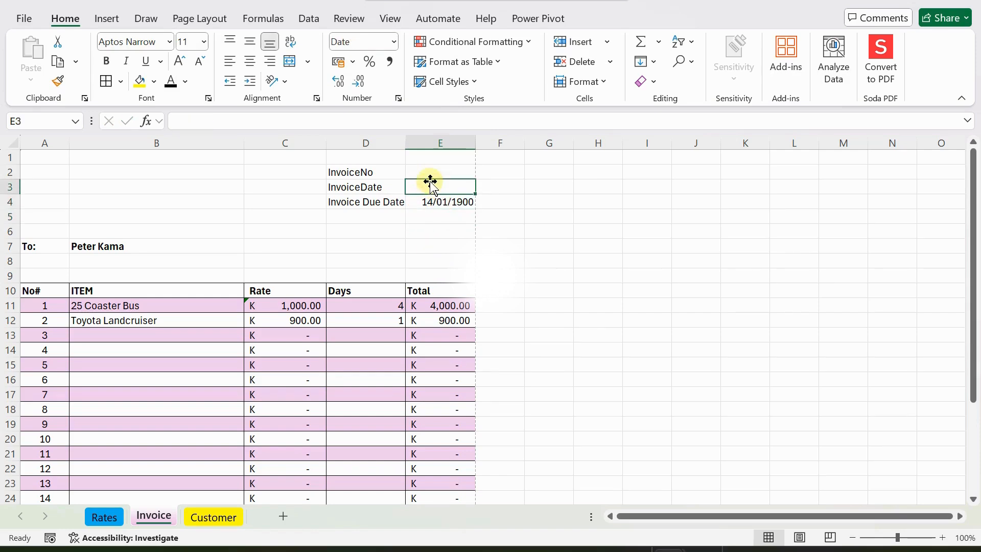
Enter 16/2/25 as the invoice date in E3 and check the due date reads 2/03/2025.
{"action": "type", "text": "16/2/25"}
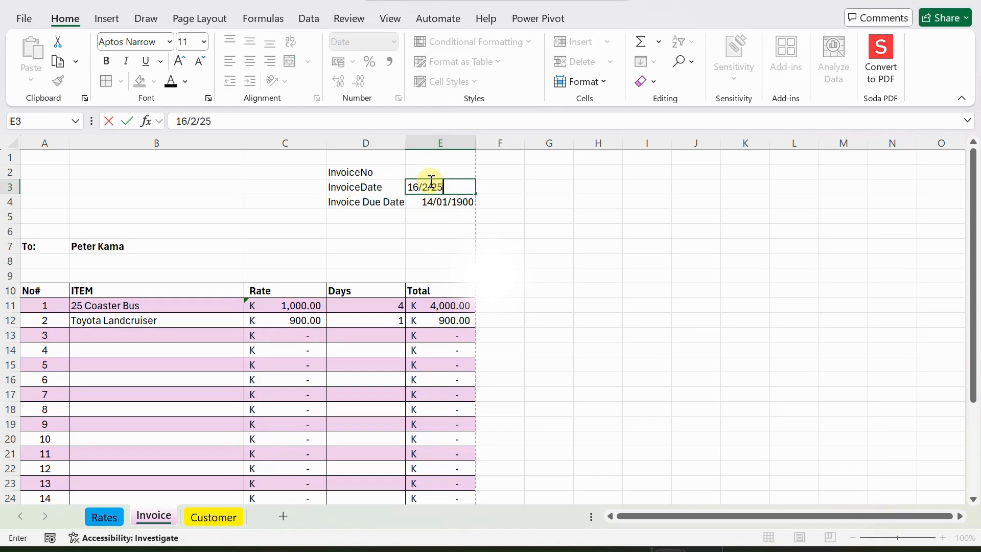
{"action": "key", "text": "Return"}
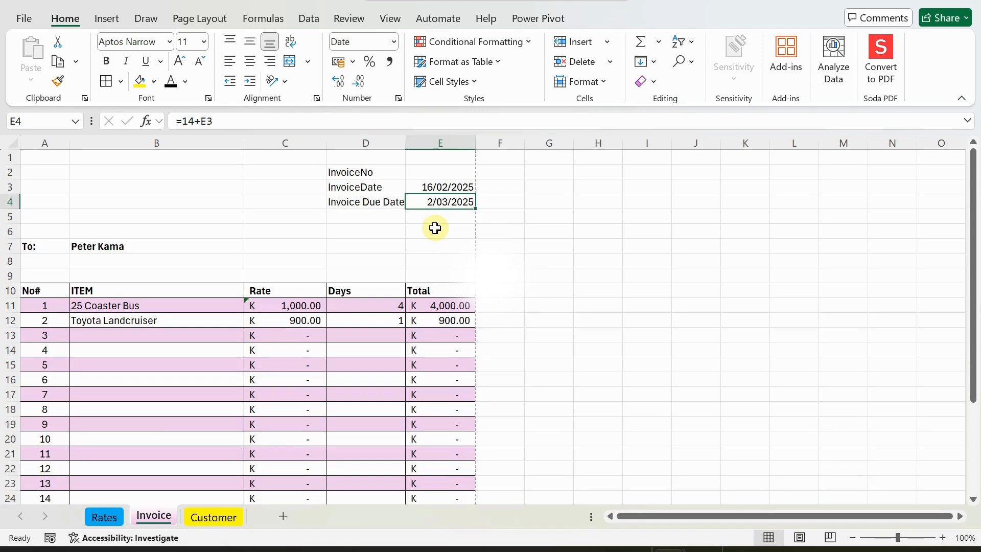
{"action": "left_click", "coordinate": [434, 186]}
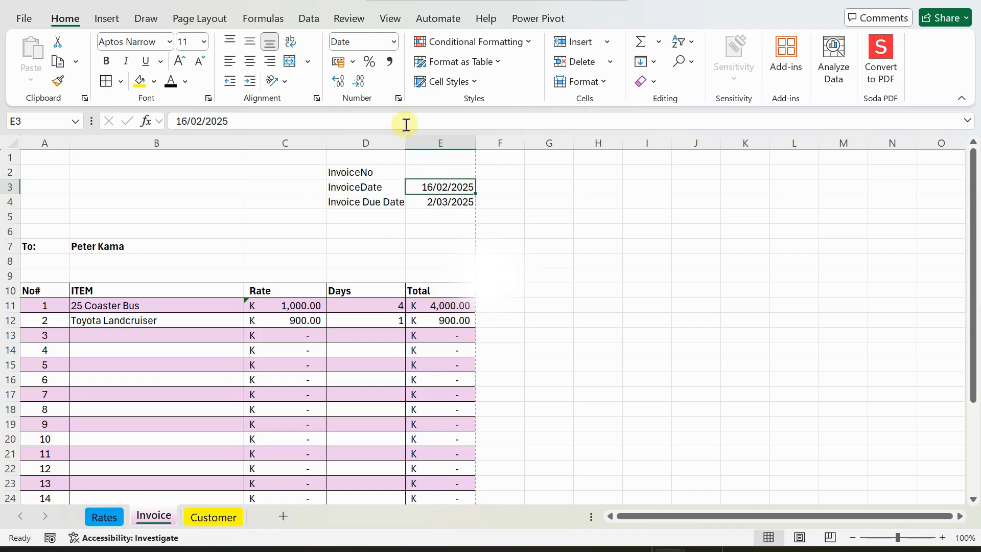
{"action": "left_click", "coordinate": [424, 172]}
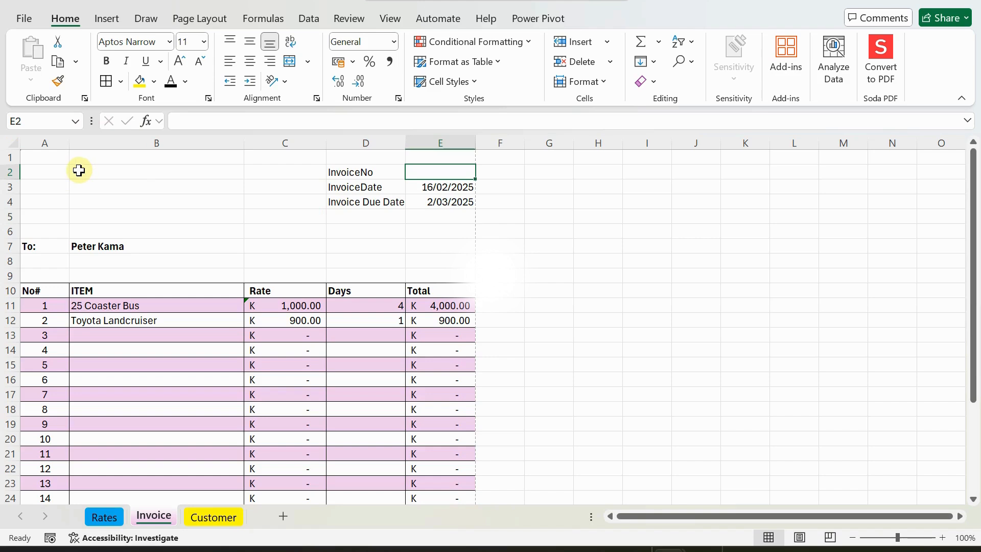
Insert a blank row at row 2, above the invoice labels.
{"action": "left_click", "coordinate": [14, 171]}
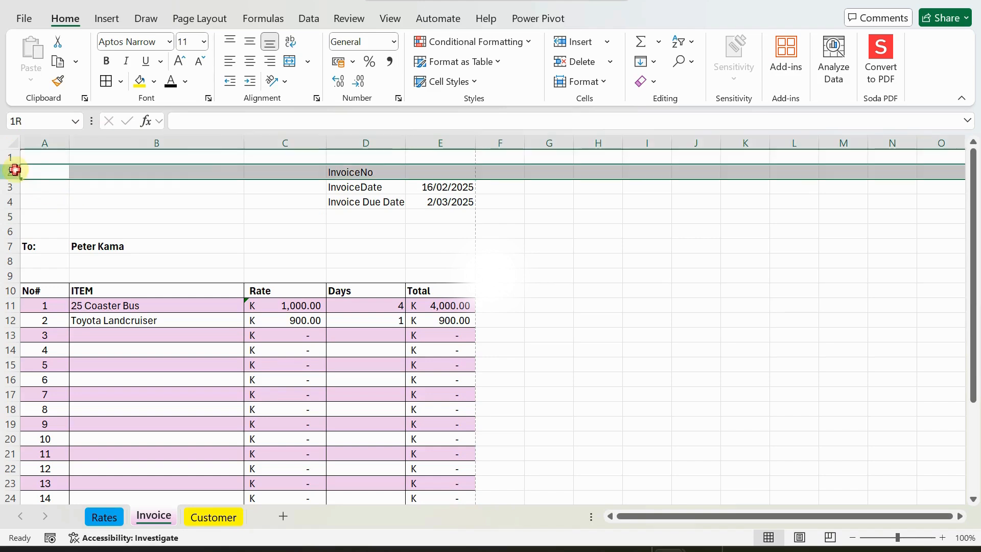
{"action": "right_click", "coordinate": [15, 173]}
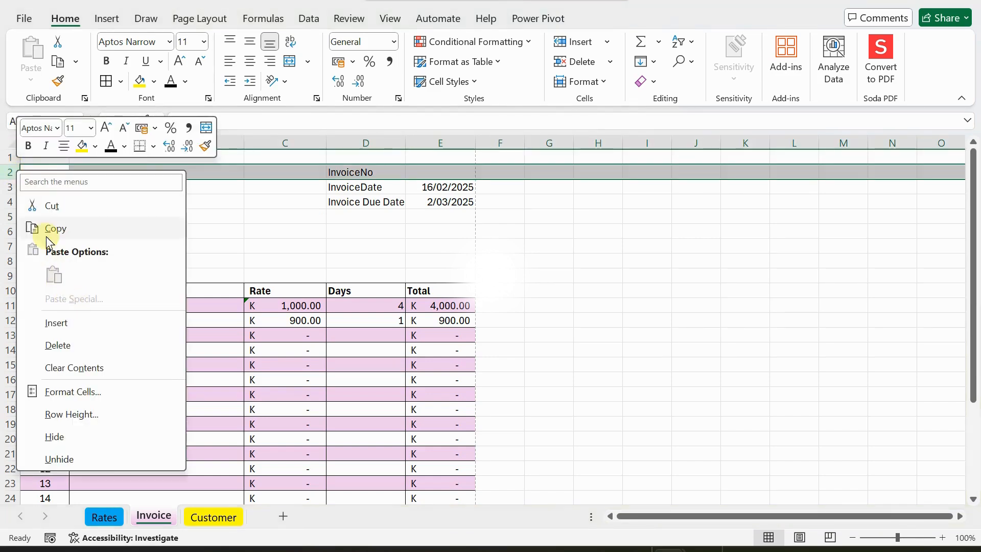
{"action": "left_click", "coordinate": [56, 323]}
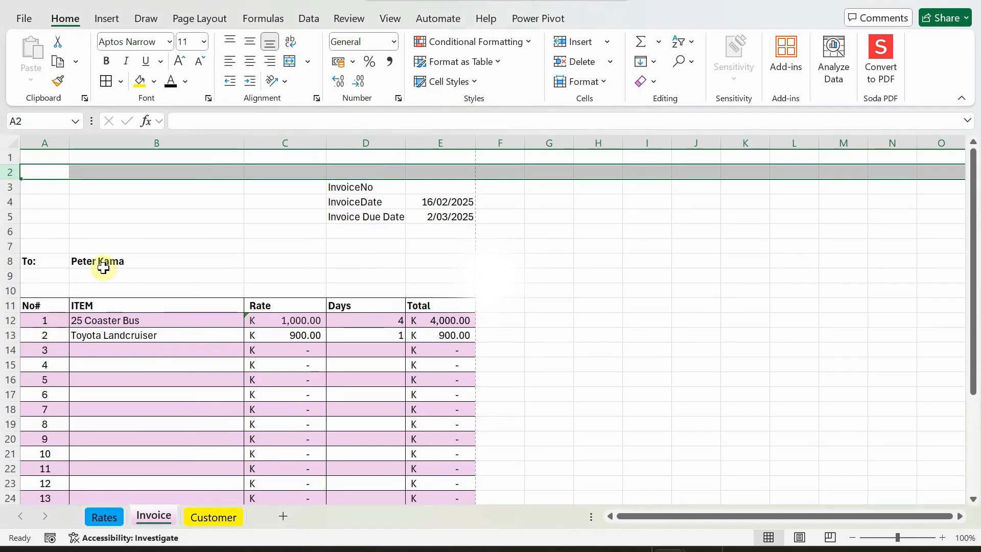
{"action": "left_click", "coordinate": [201, 204]}
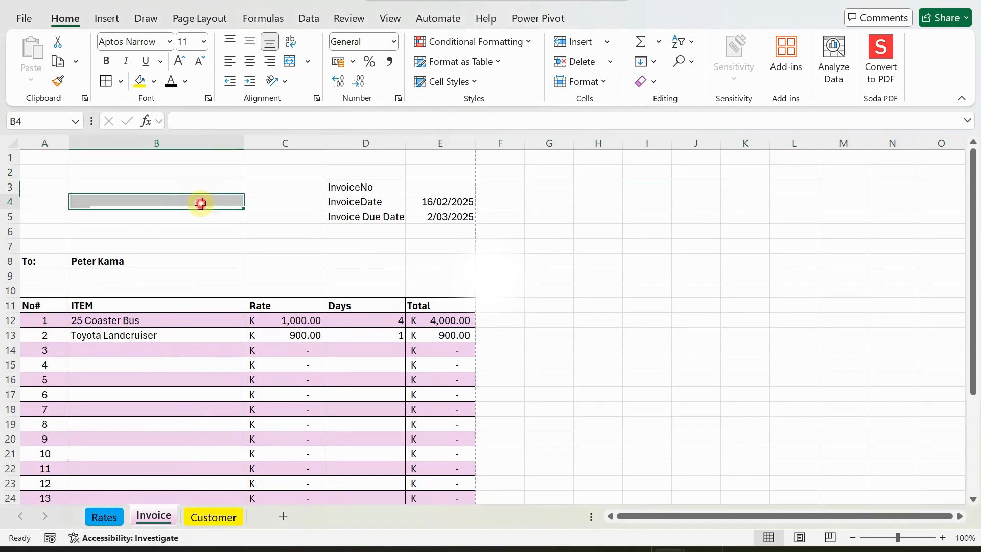
{"action": "left_click", "coordinate": [116, 172]}
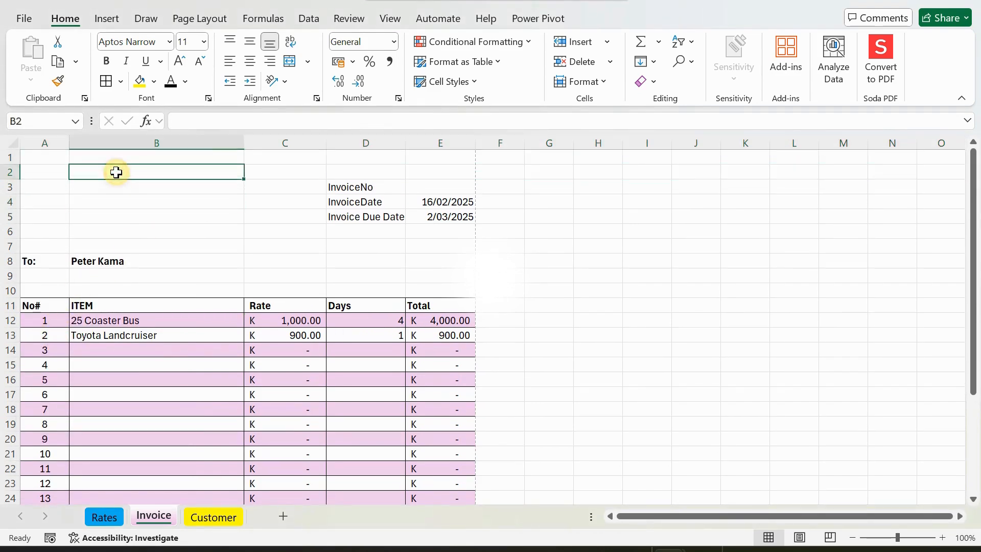
Draw a Smiley Face shape at the sheet's top-left and fill it orange.
{"action": "left_click", "coordinate": [111, 21]}
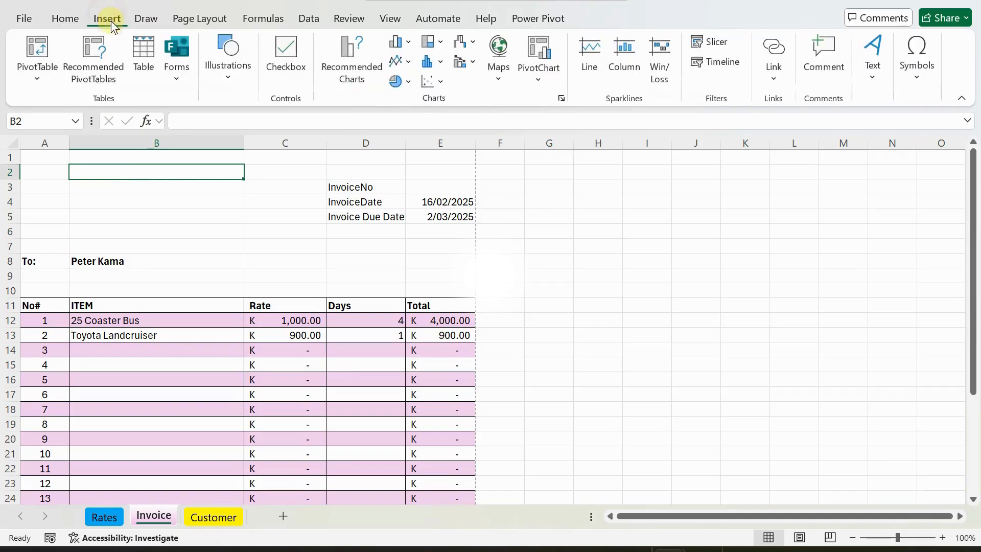
{"action": "left_click", "coordinate": [226, 83]}
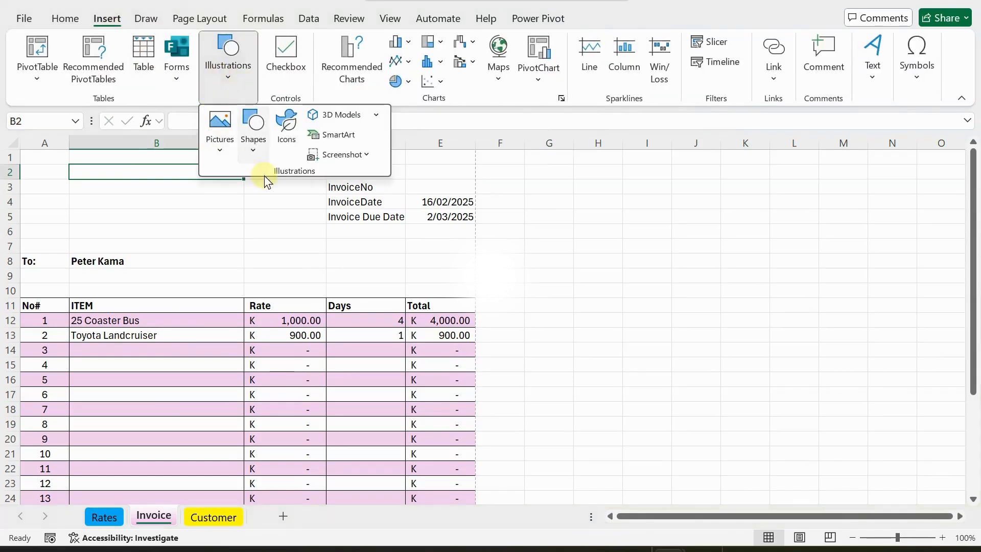
{"action": "left_click", "coordinate": [250, 149]}
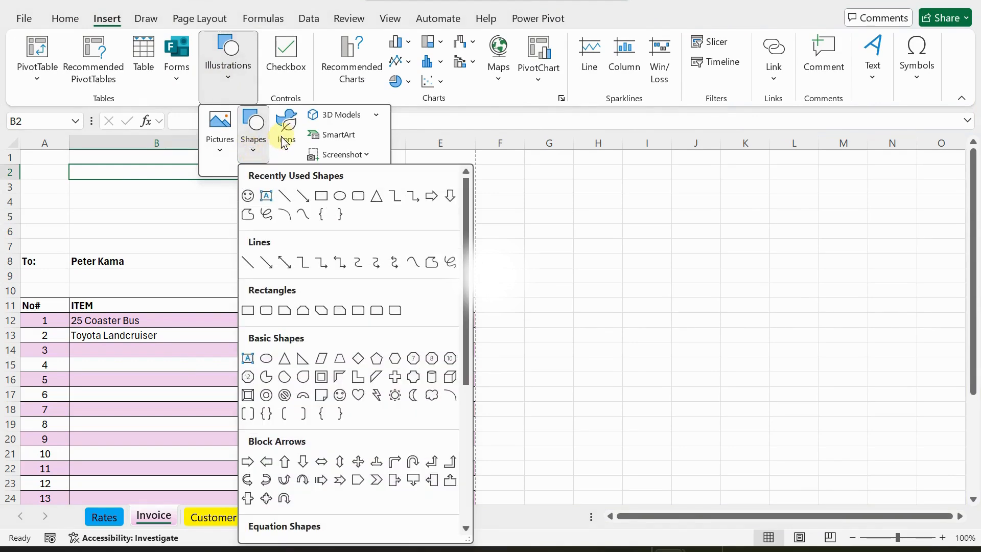
{"action": "left_click", "coordinate": [247, 196]}
{"action": "left_click_drag", "start_coordinate": [44, 161], "coordinate": [85, 194]}
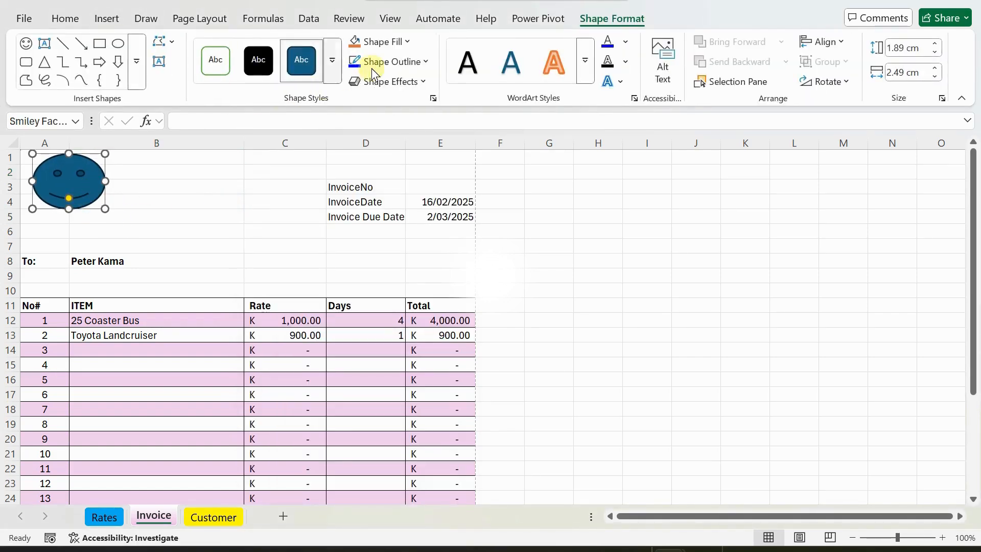
{"action": "left_click", "coordinate": [355, 42]}
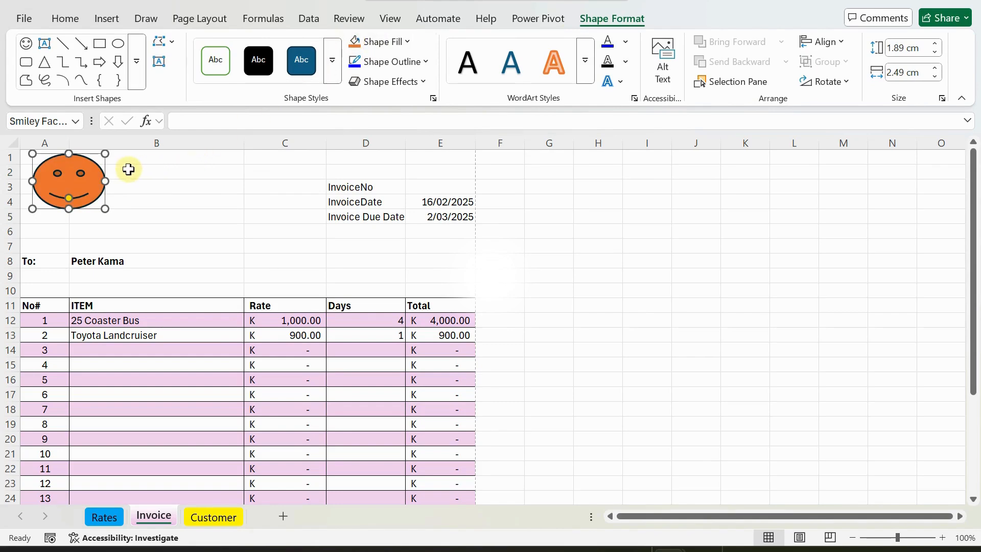
{"action": "left_click", "coordinate": [147, 168]}
{"action": "left_click", "coordinate": [73, 197]}
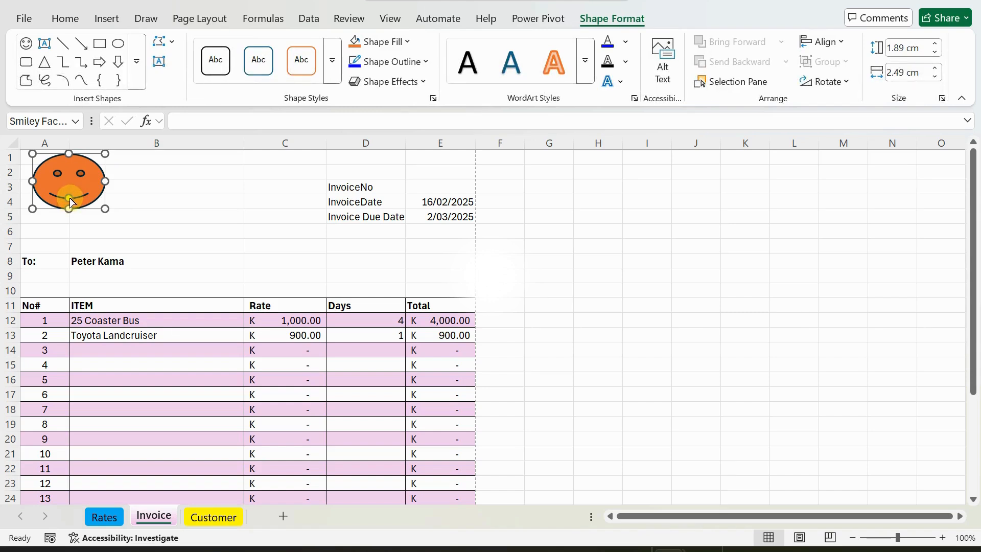
{"action": "left_click", "coordinate": [155, 176]}
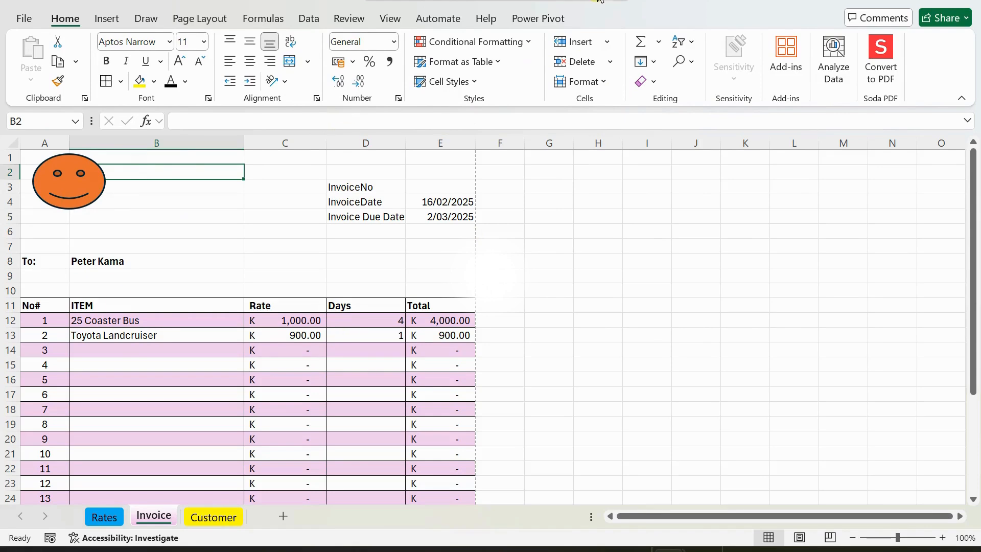
Draw an empty text box over B4:C7 next to the smiley logo.
{"action": "left_click", "coordinate": [117, 23]}
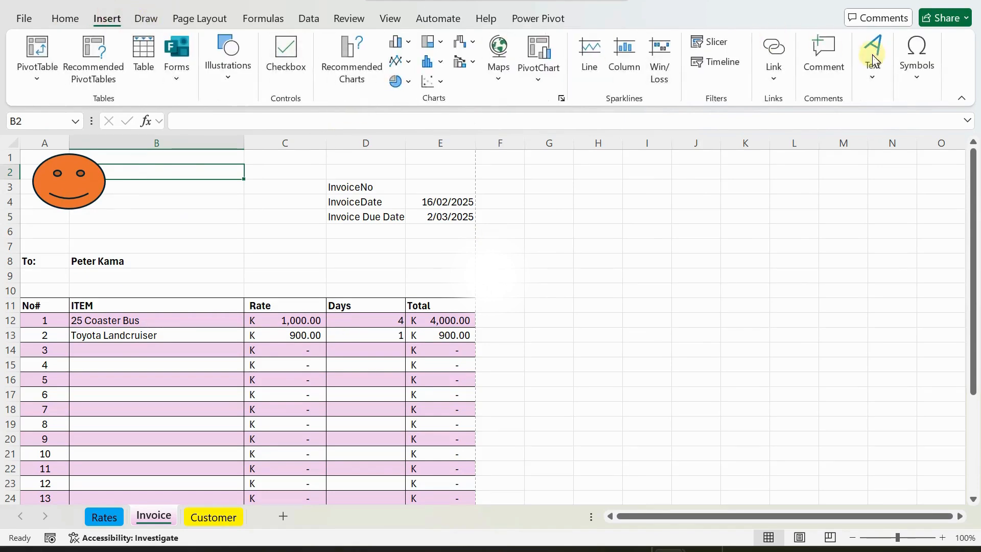
{"action": "left_click", "coordinate": [876, 85]}
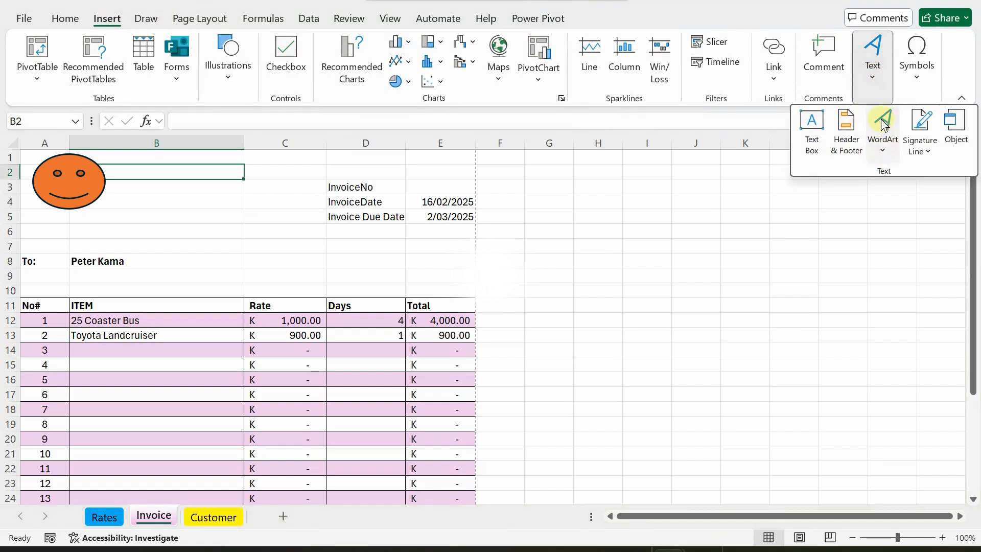
{"action": "left_click", "coordinate": [811, 122]}
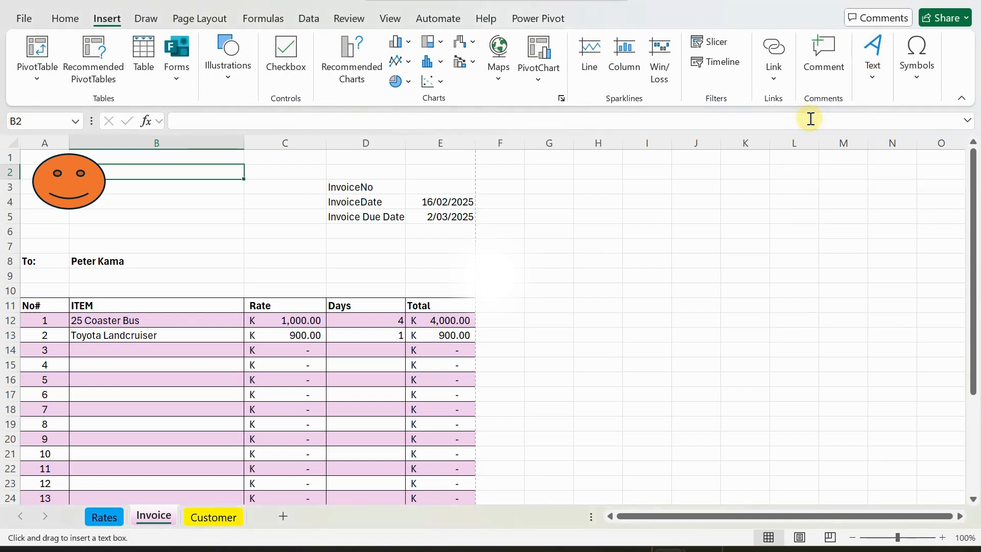
{"action": "left_click_drag", "start_coordinate": [136, 195], "coordinate": [268, 247]}
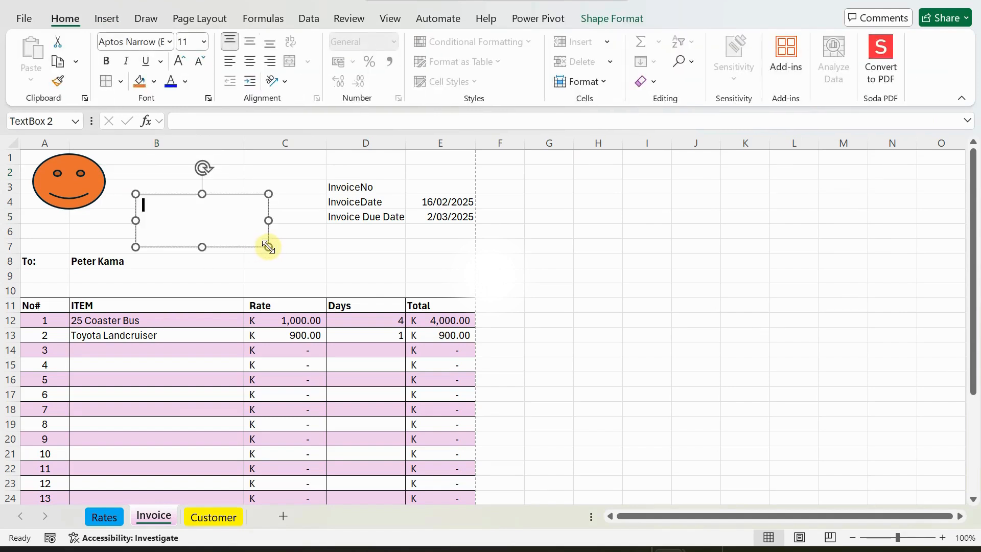
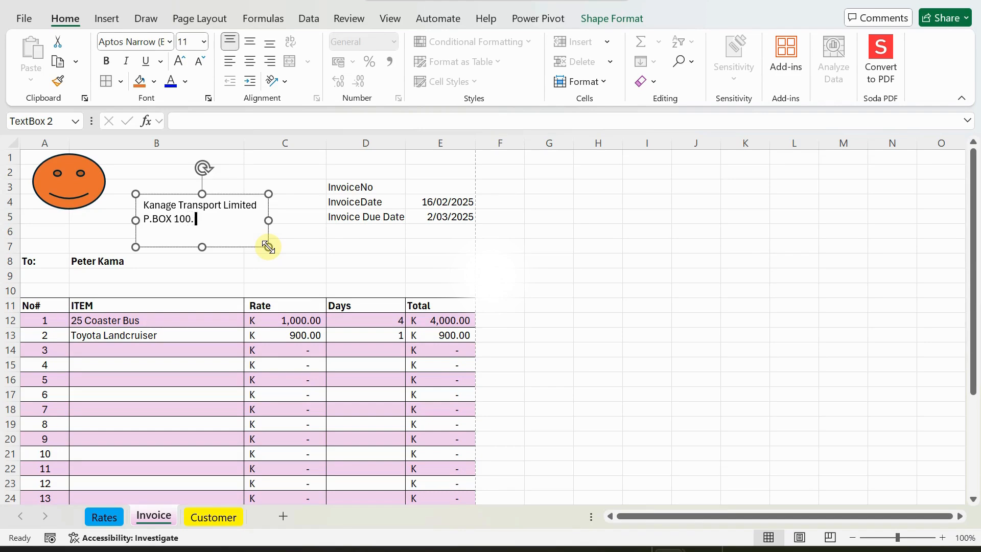
Add postal address, phone and email lines to the company text box, widen it and move it beside the logo.
{"action": "type", "text": ", BOROKO, NCD"}
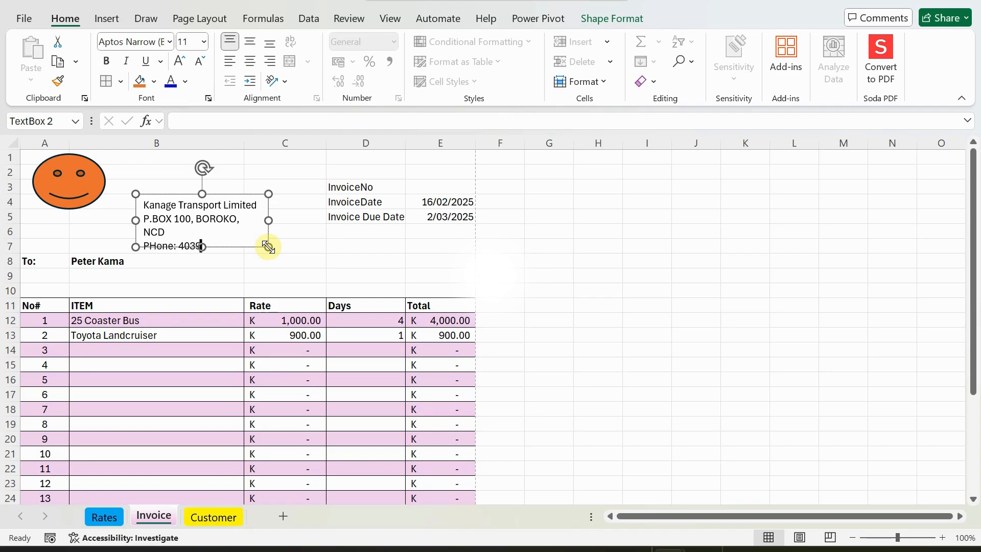
{"action": "type", "text": "2812"}
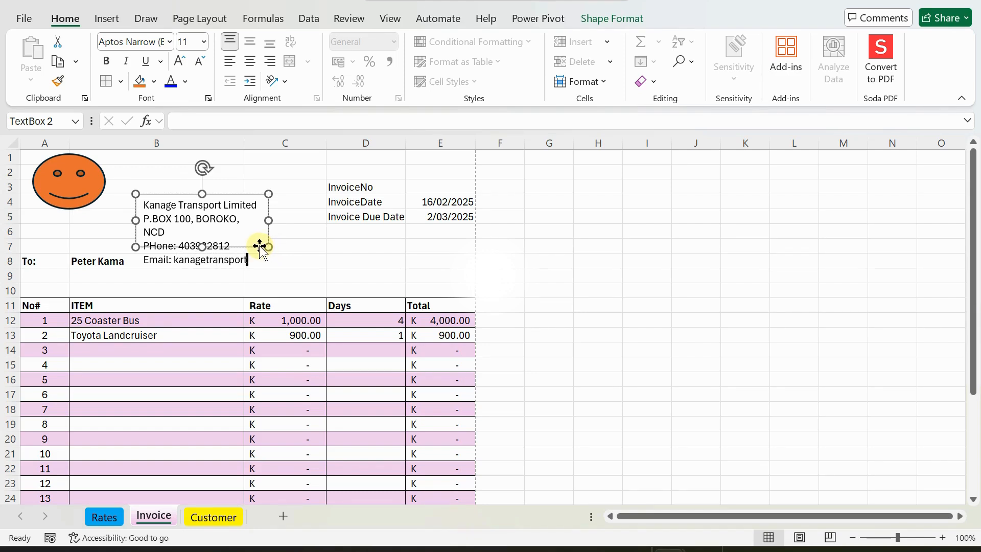
{"action": "type", "text": "gmail.c"}
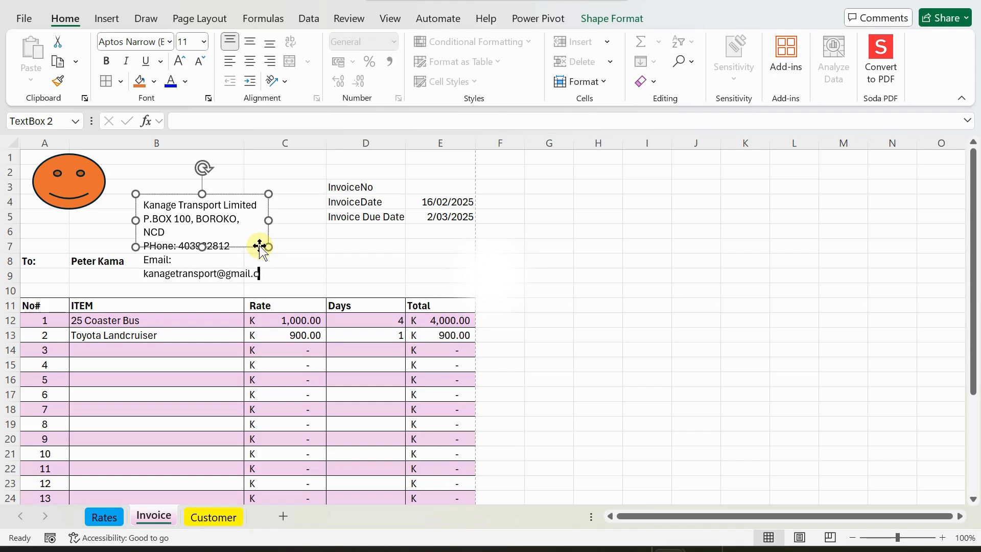
{"action": "key", "text": "BackSpace"}
{"action": "key", "text": "BackSpace"}
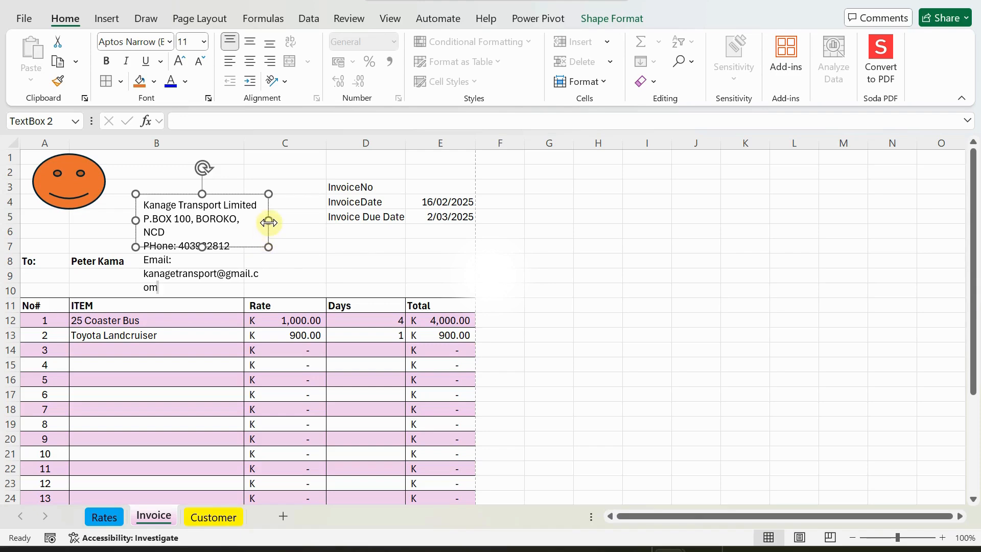
{"action": "left_click_drag", "start_coordinate": [268, 220], "coordinate": [305, 228]}
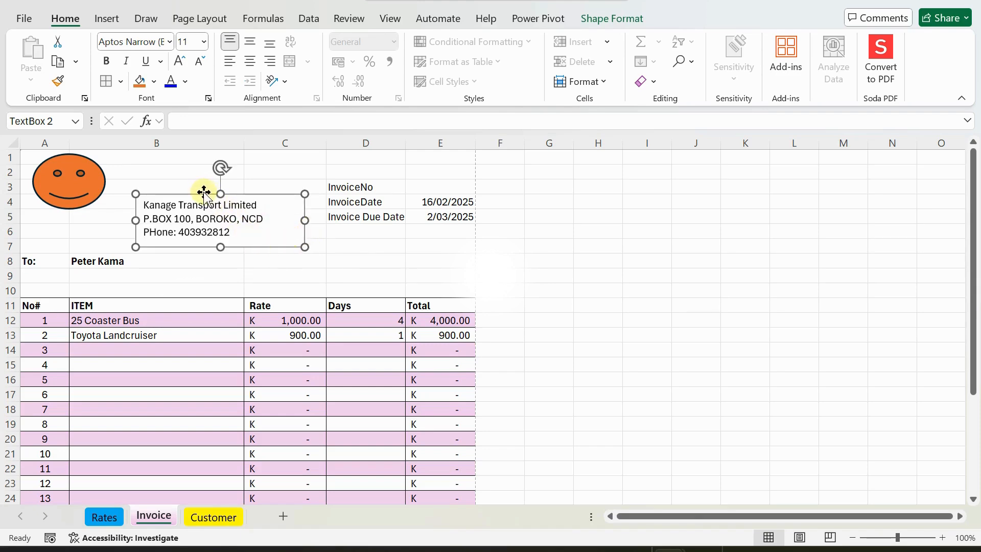
{"action": "left_click_drag", "start_coordinate": [202, 195], "coordinate": [194, 159]}
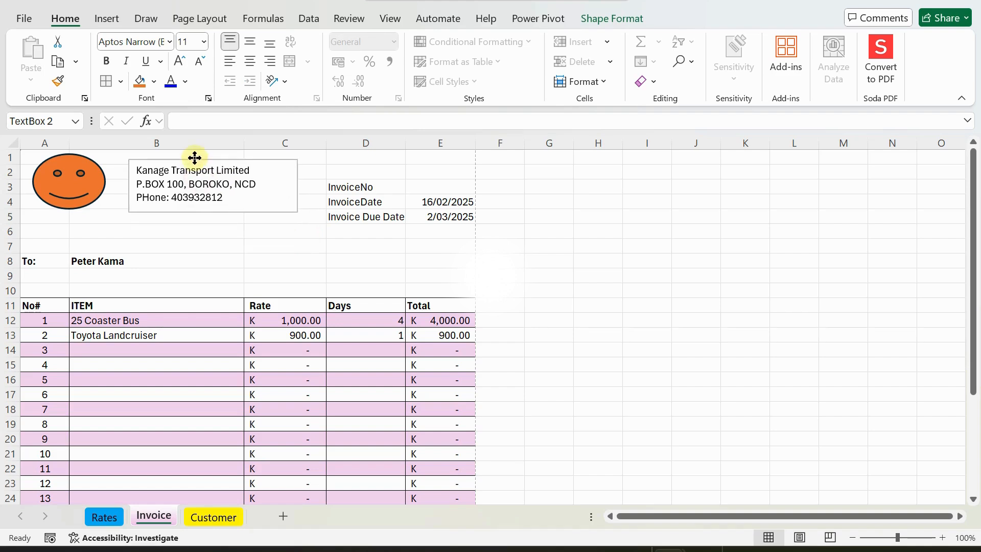
Set the company details text to size 14 and colour the company name blue.
{"action": "left_click", "coordinate": [203, 41]}
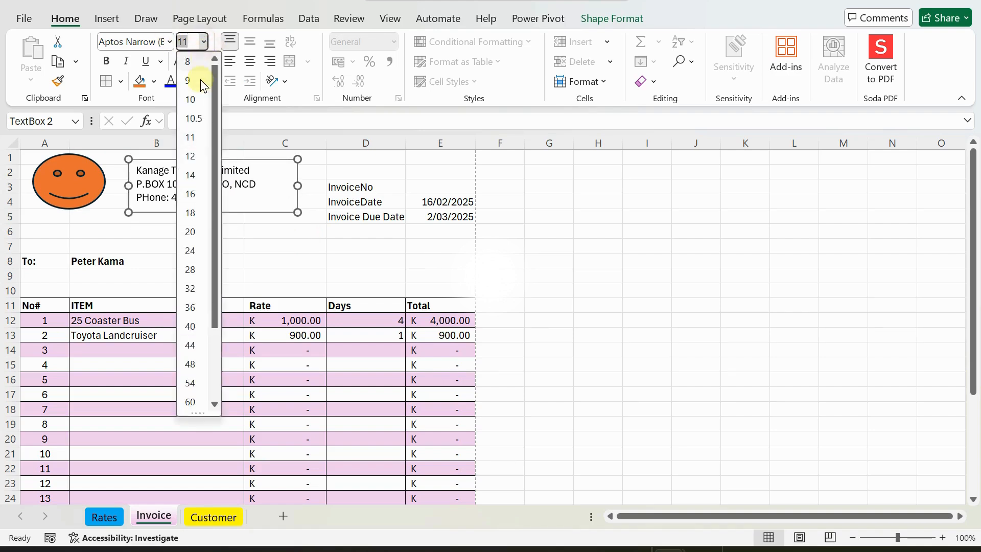
{"action": "left_click", "coordinate": [191, 179]}
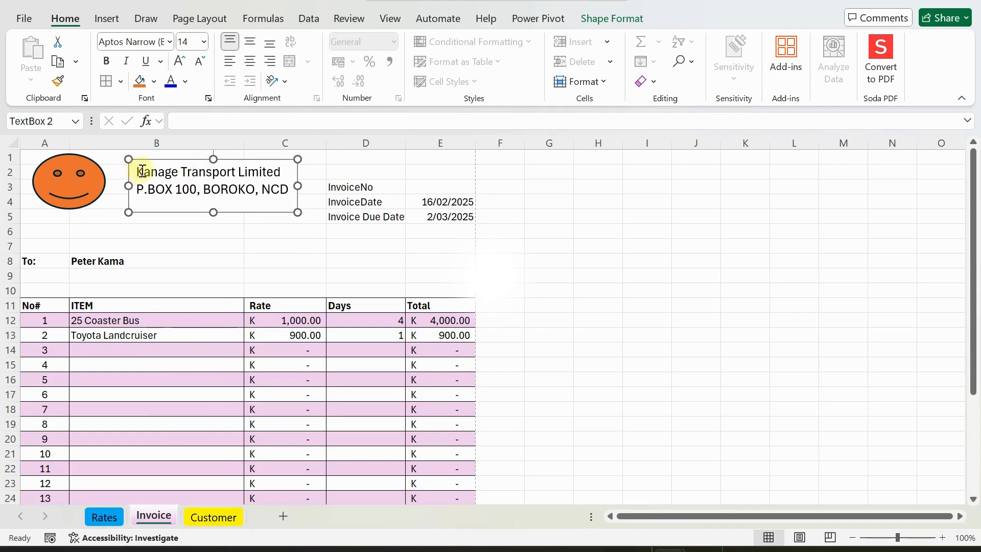
{"action": "left_click_drag", "start_coordinate": [136, 172], "coordinate": [282, 174]}
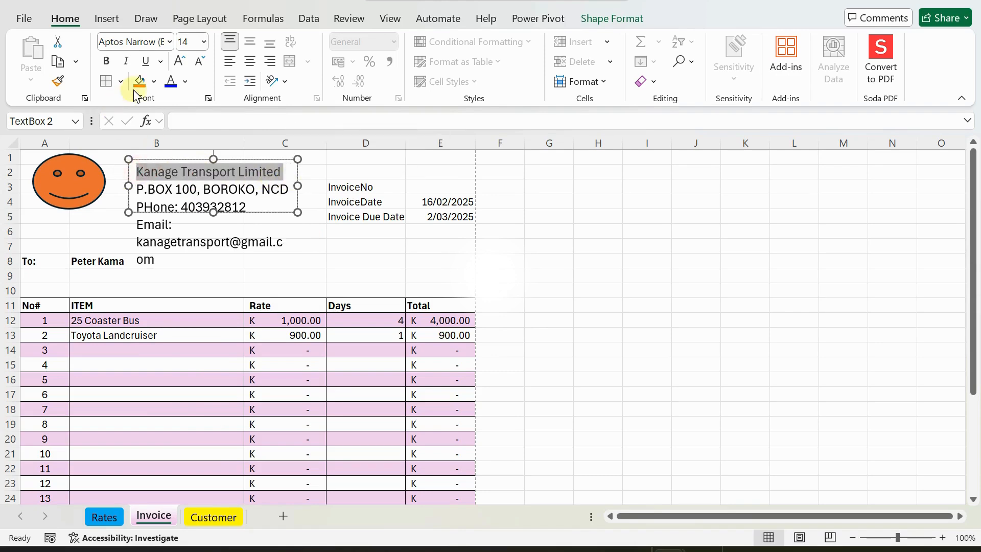
{"action": "left_click", "coordinate": [172, 81]}
{"action": "left_click", "coordinate": [125, 197]}
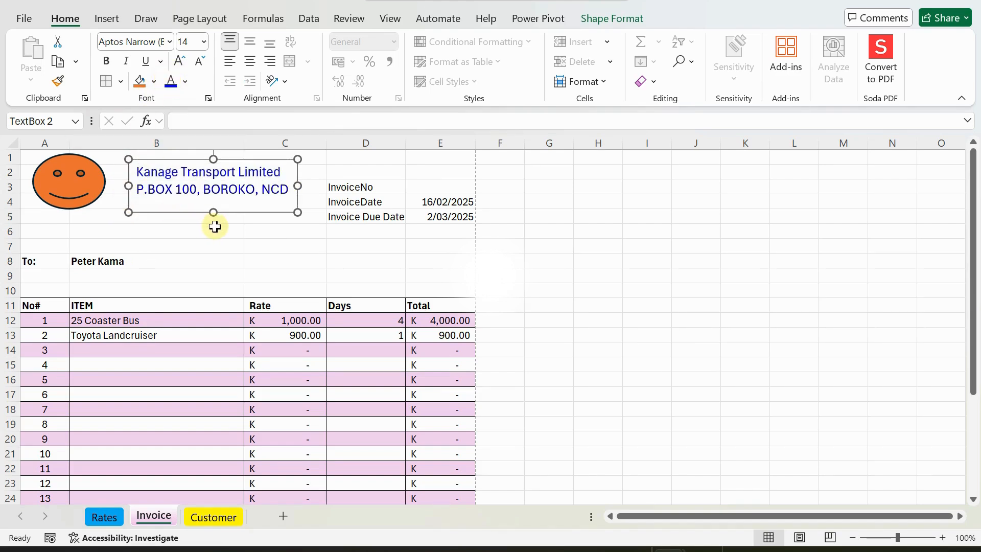
Enlarge the company text box taller and wider so the email line shows fully.
{"action": "left_click_drag", "start_coordinate": [210, 211], "coordinate": [216, 262]}
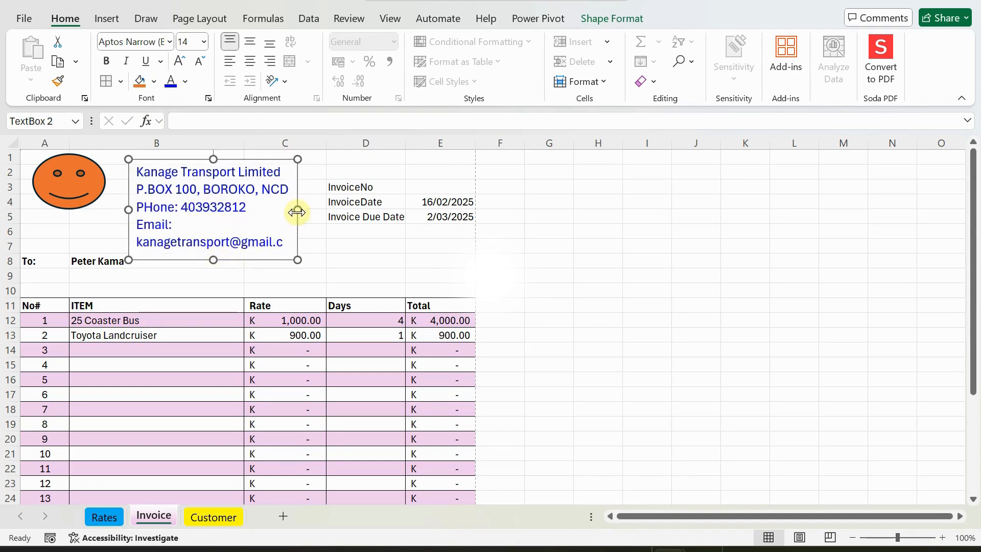
{"action": "left_click_drag", "start_coordinate": [298, 212], "coordinate": [316, 210]}
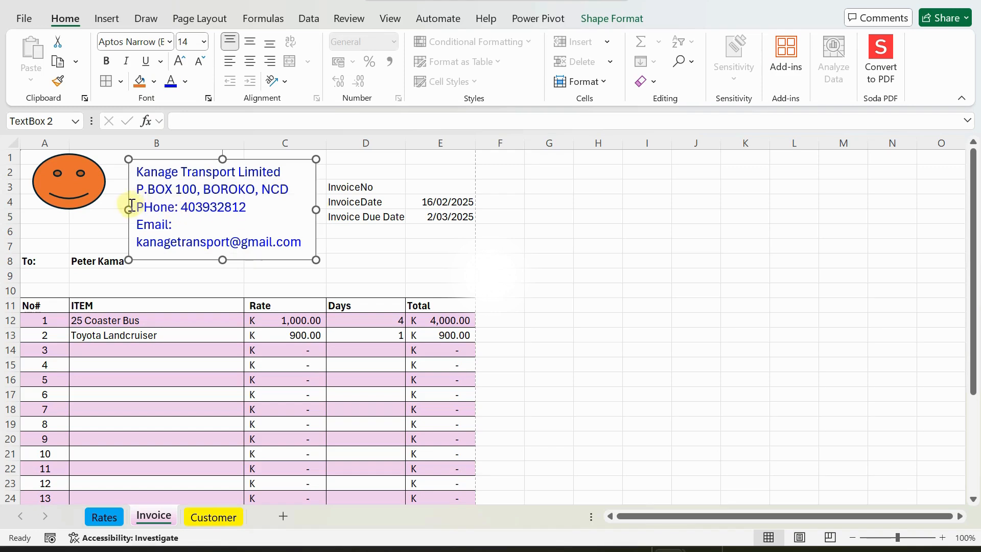
{"action": "left_click_drag", "start_coordinate": [126, 206], "coordinate": [105, 207]}
Insert three blank rows at row 6, pushing the To: line and item table down.
{"action": "left_click", "coordinate": [51, 245]}
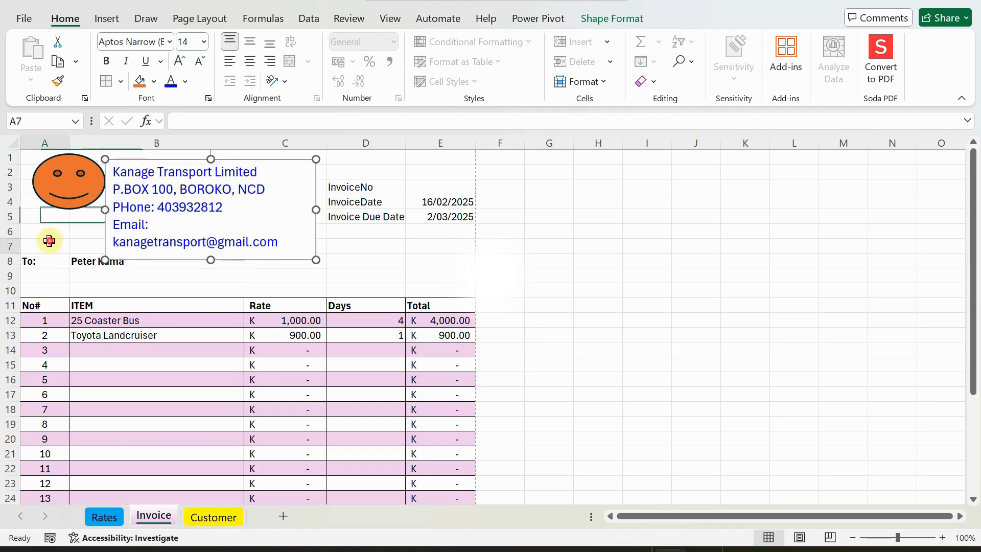
{"action": "left_click", "coordinate": [13, 231]}
{"action": "right_click", "coordinate": [13, 230]}
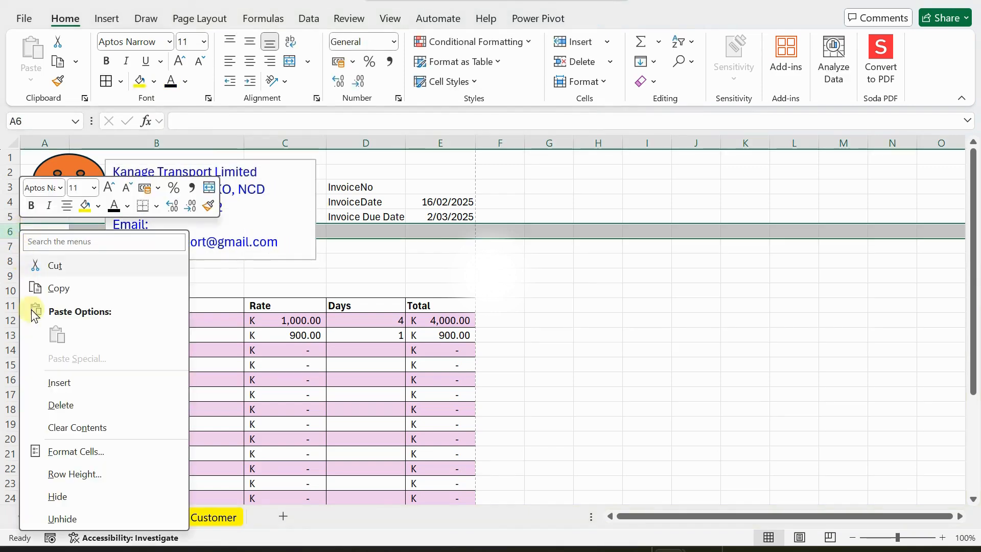
{"action": "left_click", "coordinate": [61, 386]}
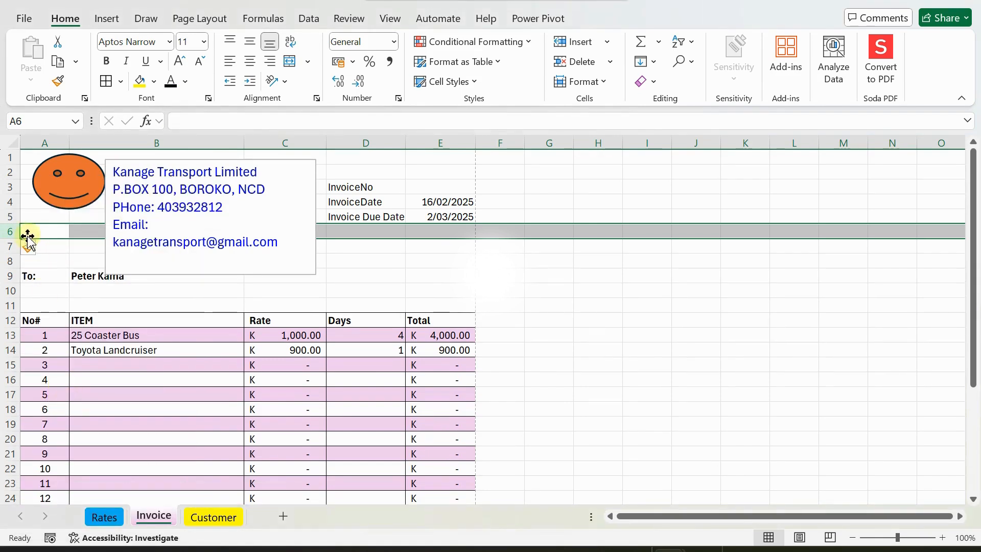
{"action": "left_click_drag", "start_coordinate": [5, 230], "coordinate": [11, 241]}
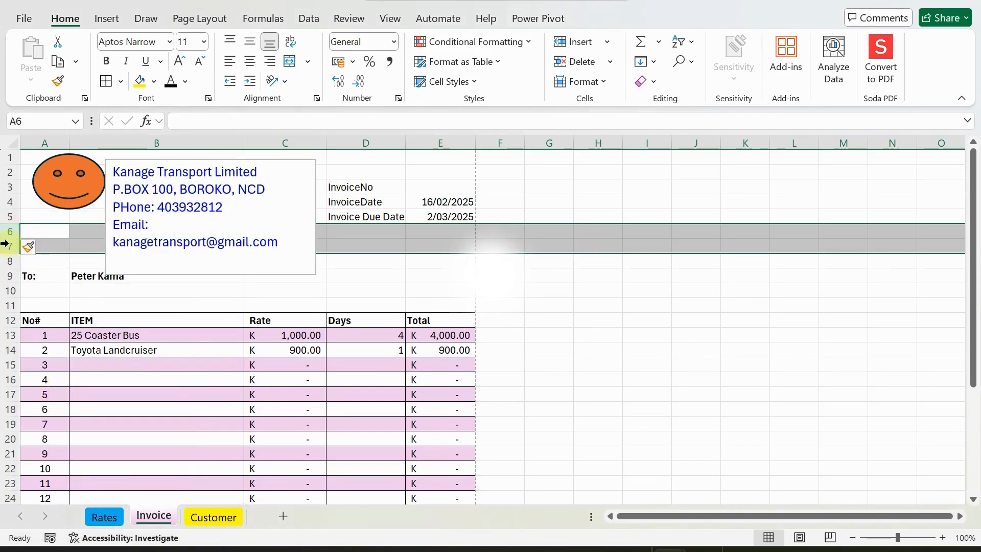
{"action": "right_click", "coordinate": [10, 240]}
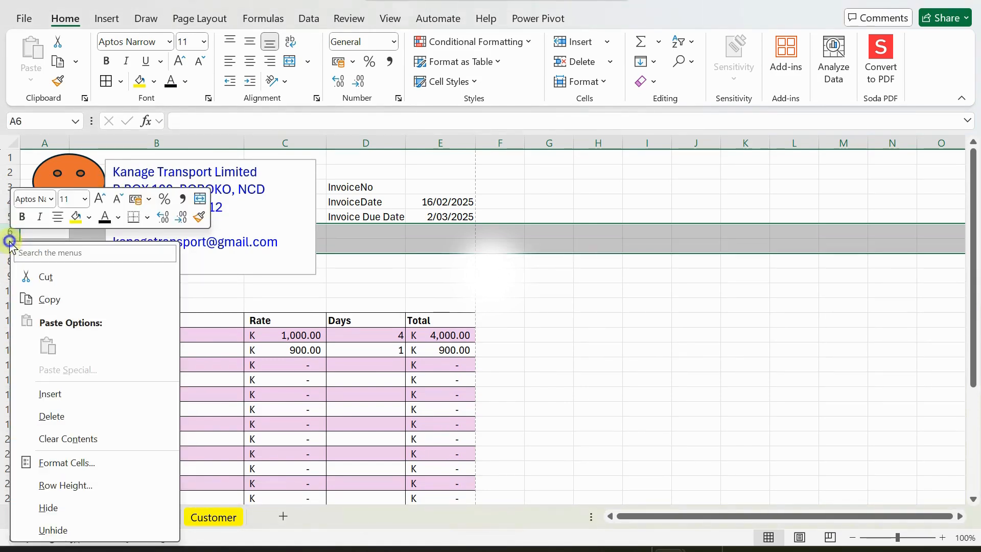
{"action": "left_click", "coordinate": [45, 393]}
Shorten the company text box so it just fits its lines.
{"action": "left_click", "coordinate": [199, 316]}
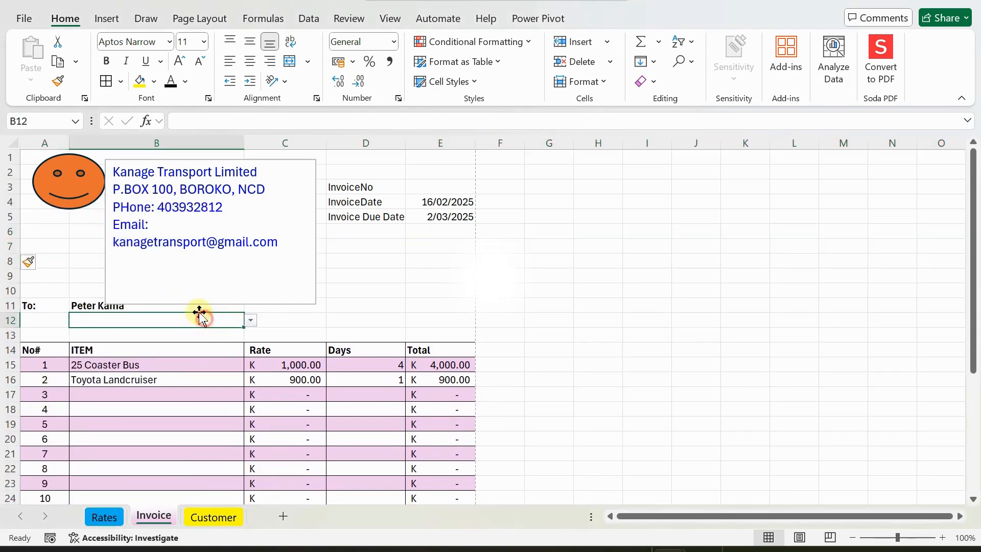
{"action": "left_click", "coordinate": [187, 280]}
{"action": "left_click_drag", "start_coordinate": [211, 304], "coordinate": [196, 244]}
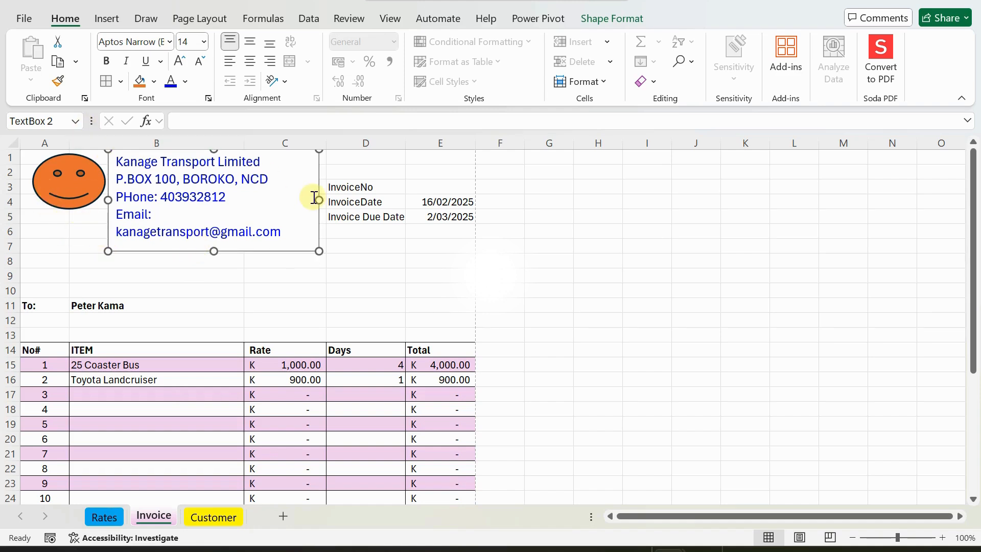
{"action": "left_click", "coordinate": [363, 247]}
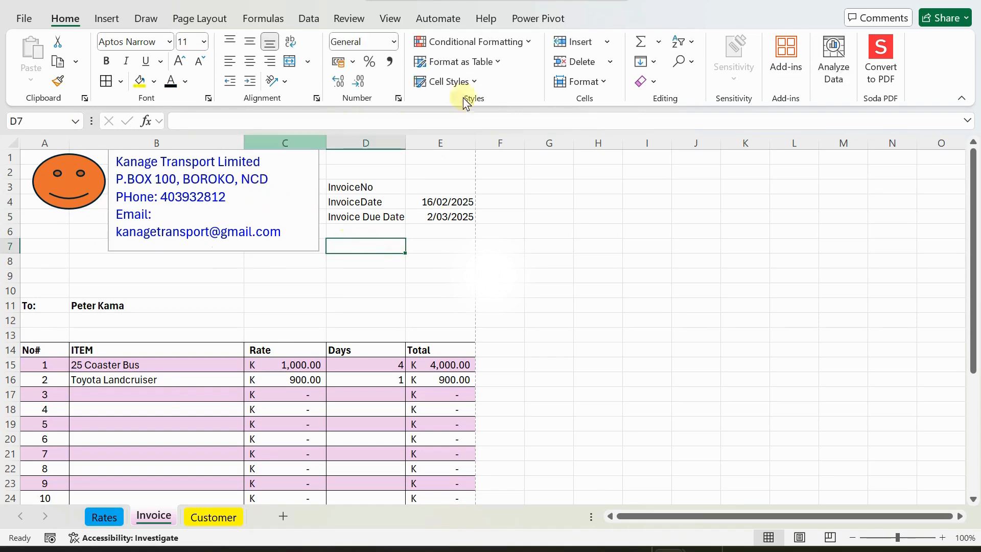
Insert a grey shadowed WordArt title reading 'Invoice'.
{"action": "left_click", "coordinate": [106, 19]}
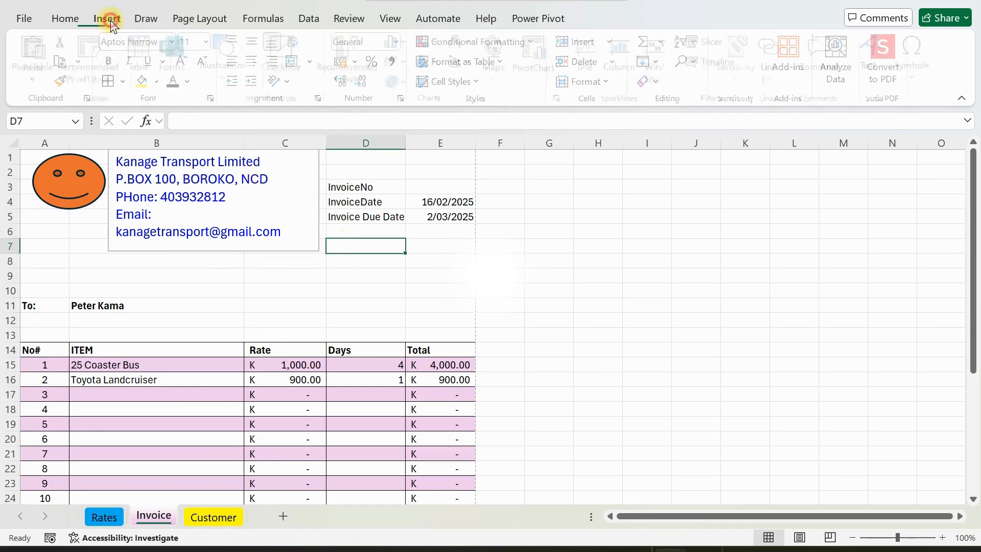
{"action": "left_click", "coordinate": [873, 66]}
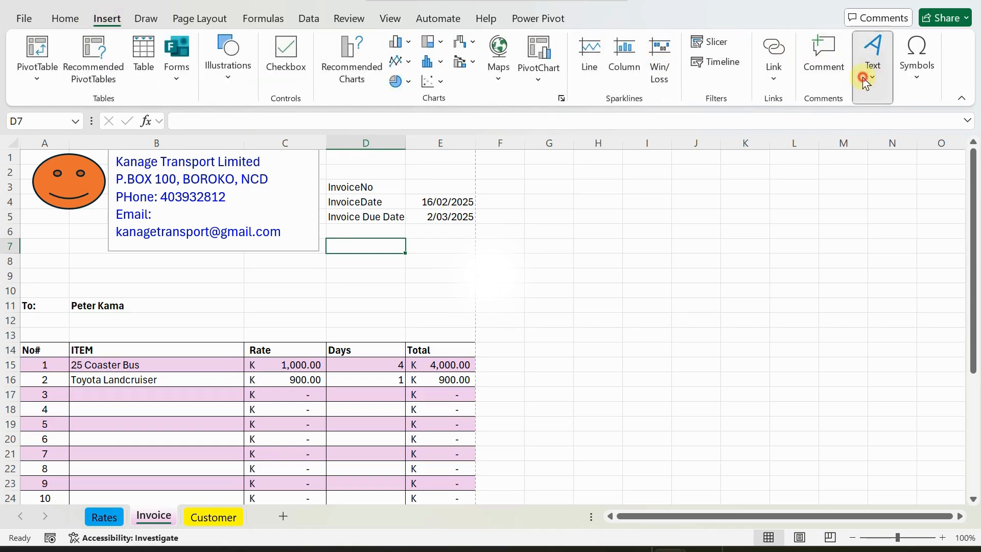
{"action": "left_click", "coordinate": [883, 143]}
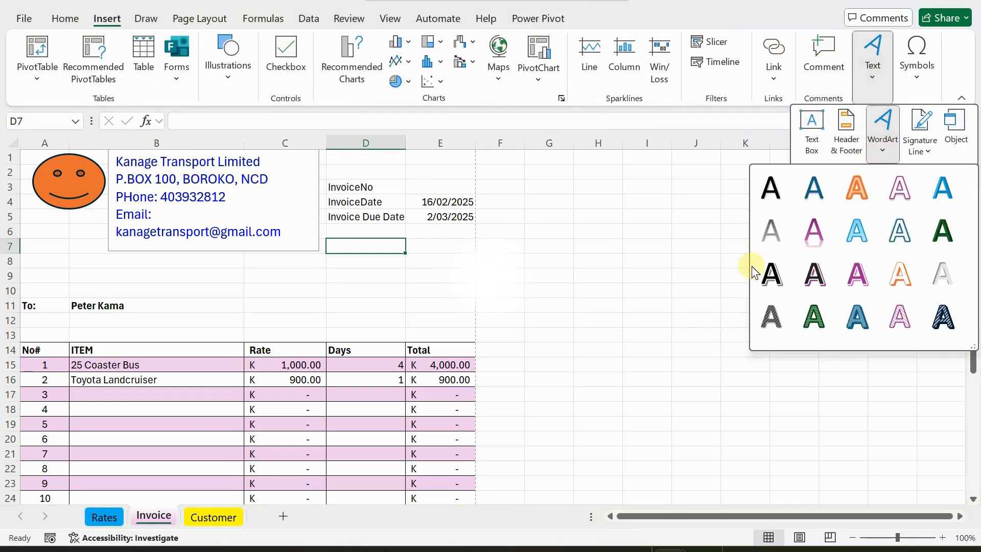
{"action": "left_click", "coordinate": [772, 267]}
{"action": "key", "text": "Delete"}
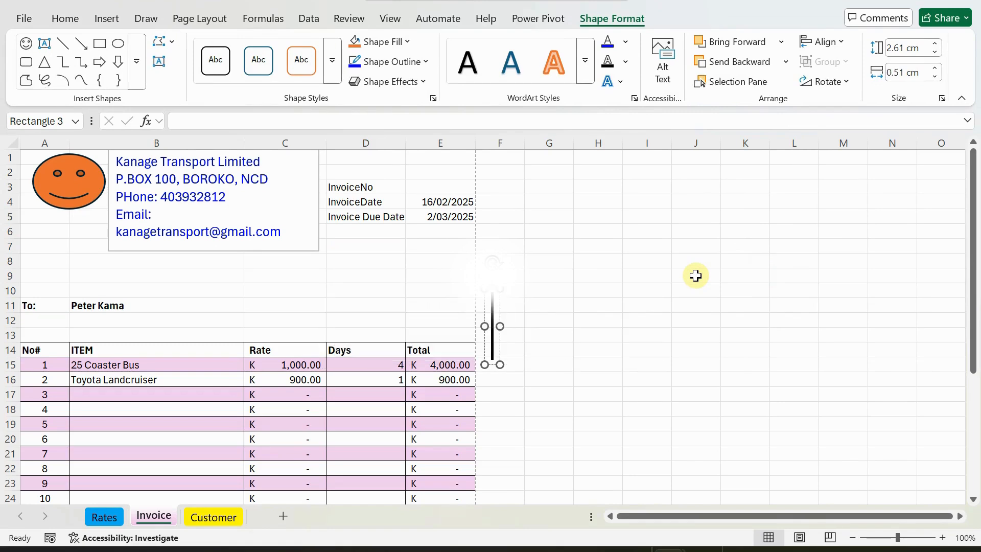
{"action": "type", "text": "Invoice"}
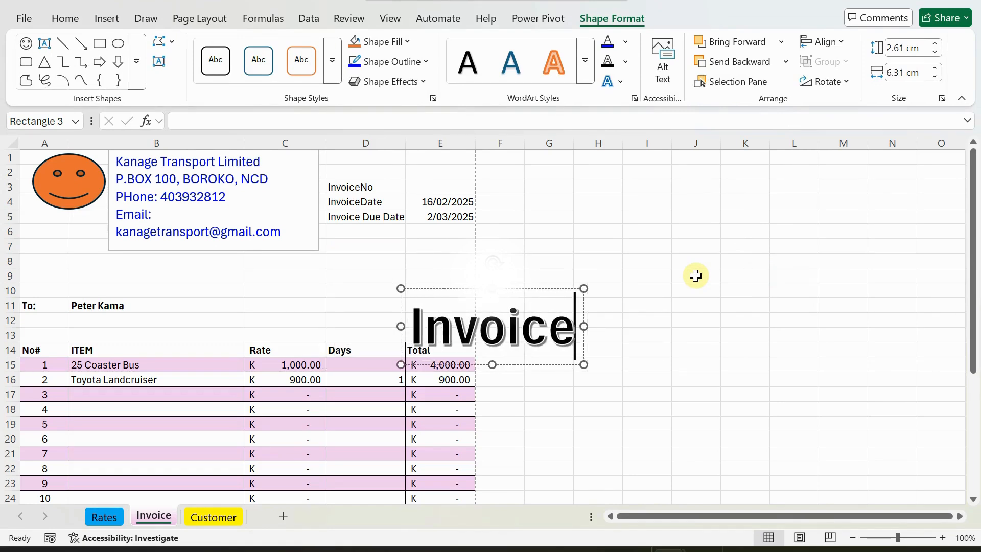
{"action": "key", "text": "BackSpace"}
{"action": "key", "text": "BackSpace"}
{"action": "key", "text": "BackSpace"}
{"action": "type", "text": "ice"}
Move the Invoice WordArt up and left over cell D10.
{"action": "left_click", "coordinate": [381, 286]}
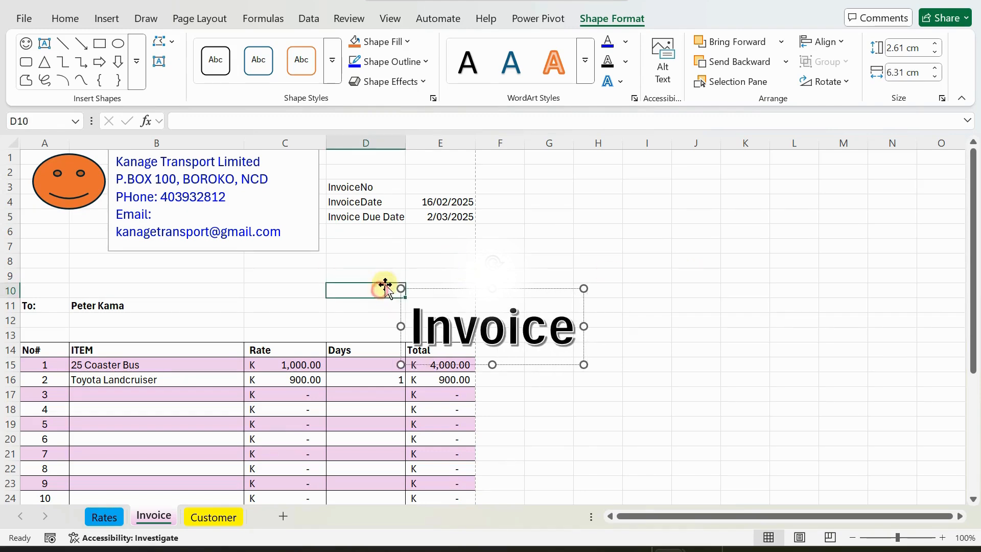
{"action": "left_click", "coordinate": [449, 294]}
{"action": "left_click_drag", "start_coordinate": [463, 284], "coordinate": [394, 252]}
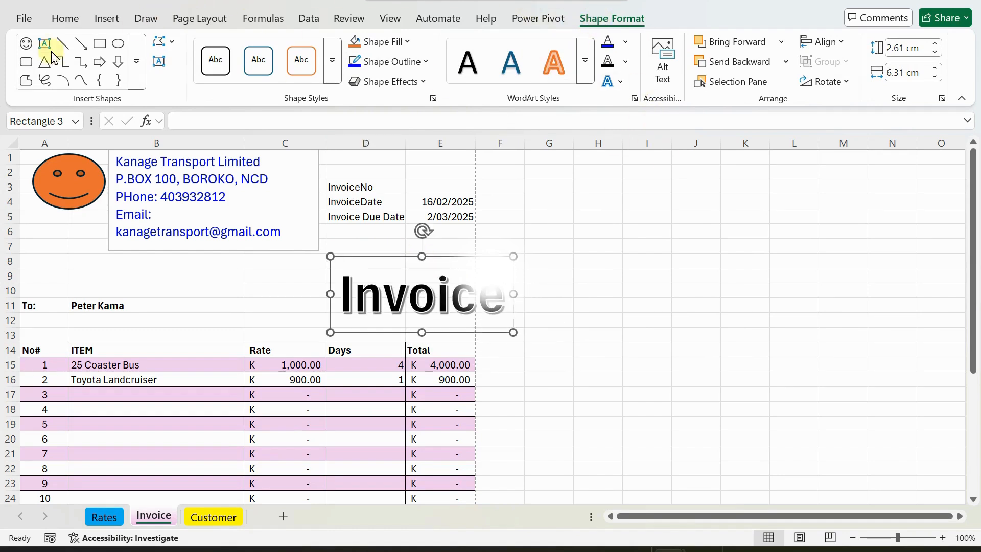
Set the Invoice WordArt title's font size to 20.
{"action": "left_click", "coordinate": [72, 11]}
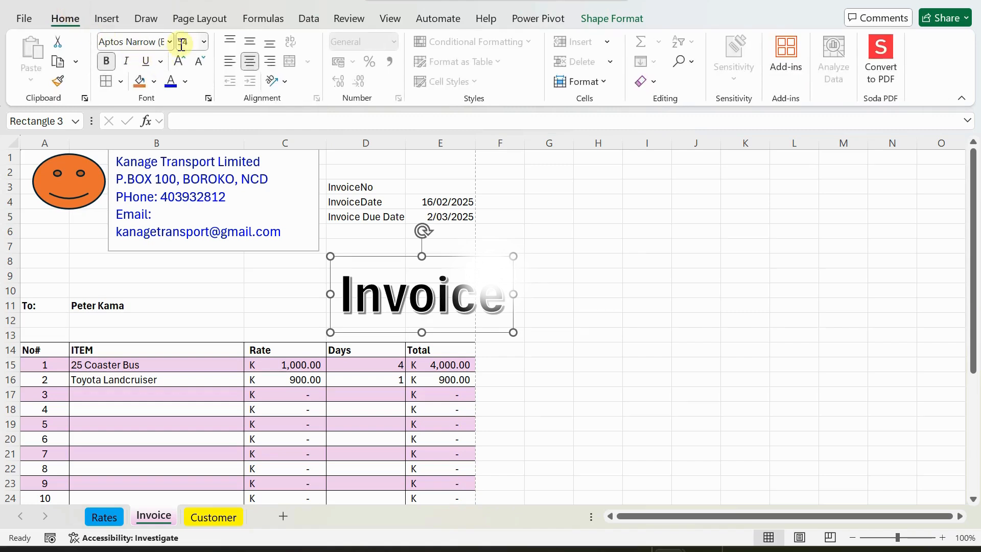
{"action": "left_click", "coordinate": [203, 42]}
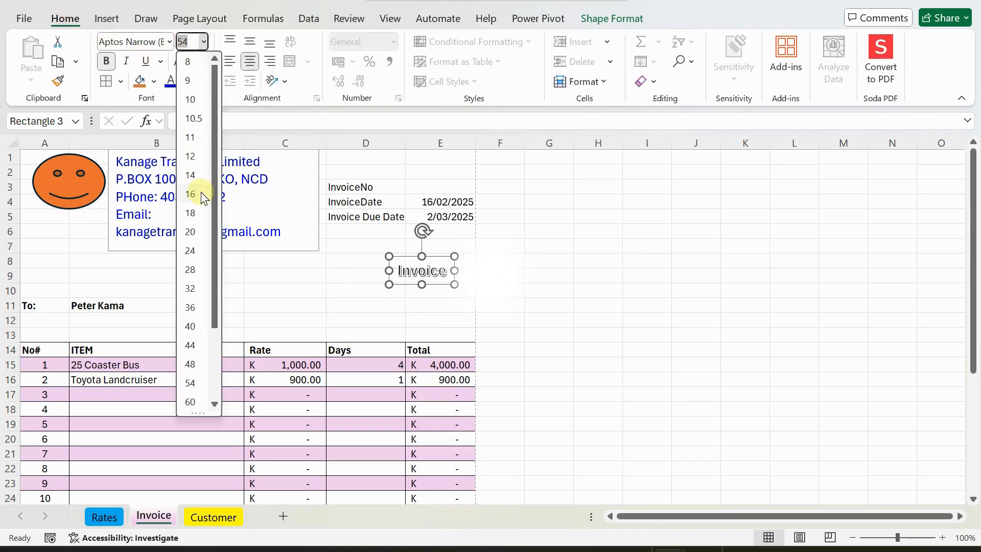
{"action": "left_click", "coordinate": [195, 238]}
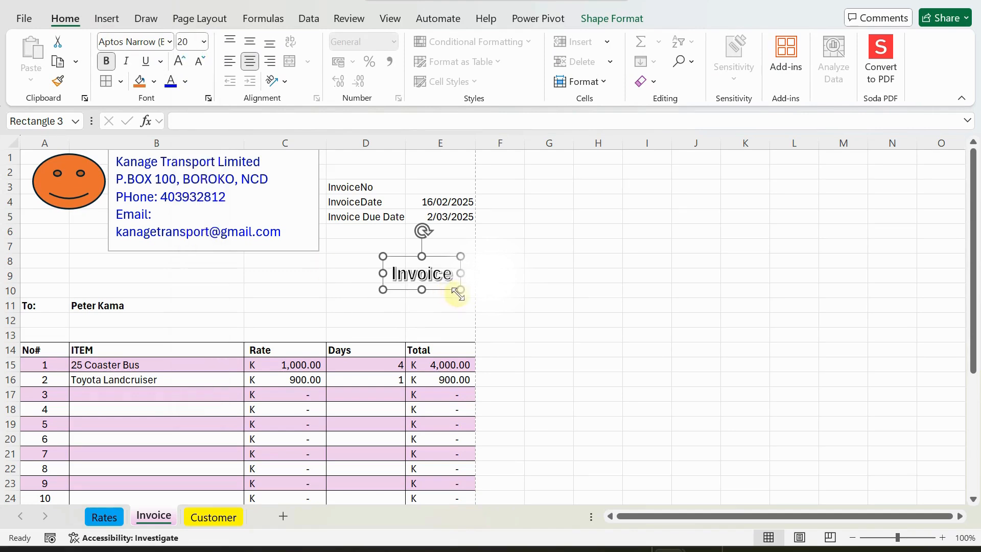
Enlarge and widen the Invoice title box, placing it above the invoice number fields.
{"action": "left_click_drag", "start_coordinate": [461, 290], "coordinate": [434, 165]}
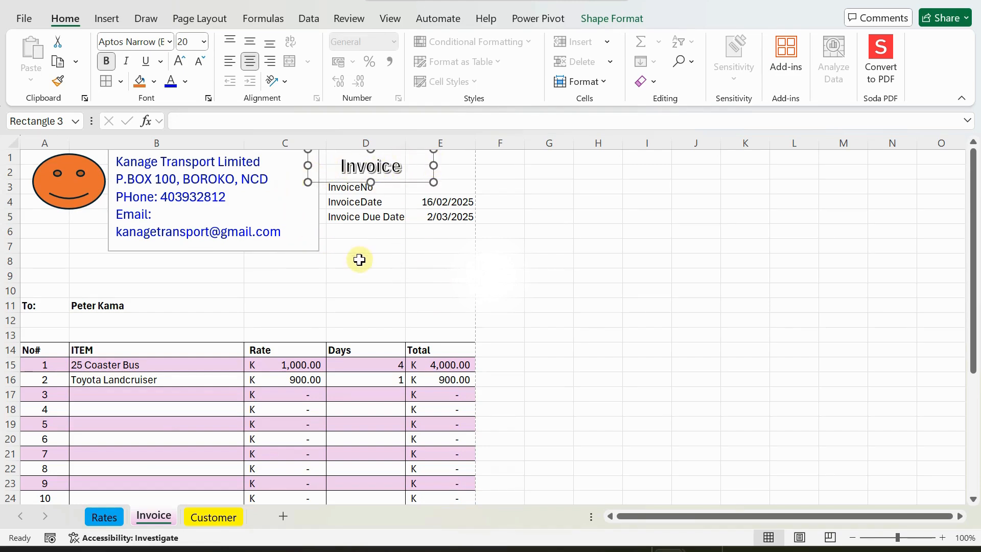
{"action": "left_click", "coordinate": [357, 259]}
{"action": "left_click", "coordinate": [365, 168]}
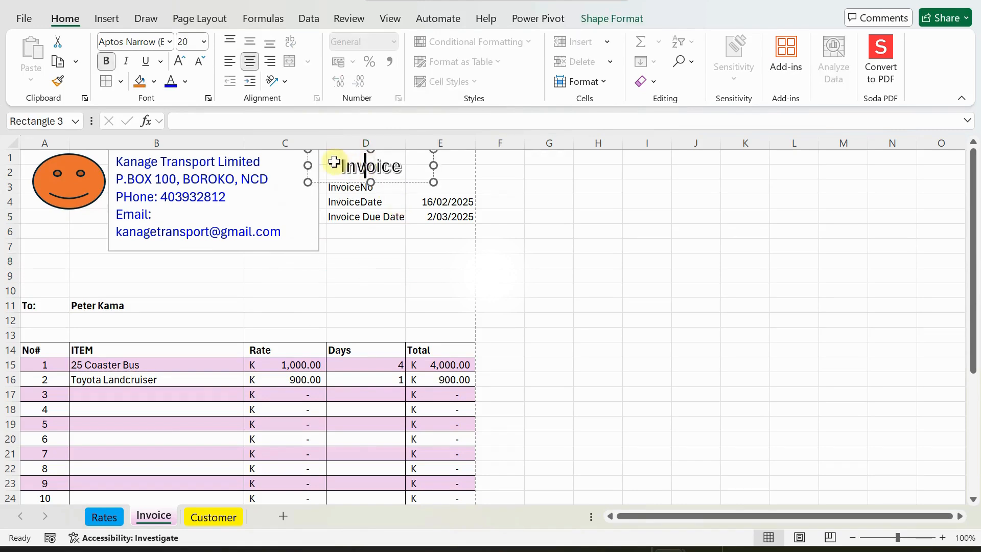
{"action": "left_click_drag", "start_coordinate": [433, 165], "coordinate": [468, 165]}
{"action": "left_click", "coordinate": [362, 287]}
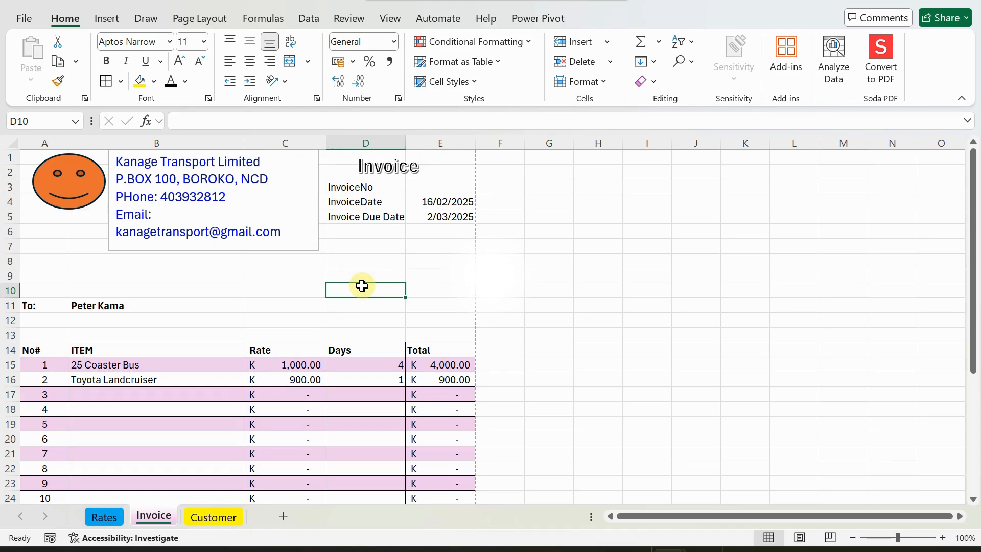
{"action": "left_click", "coordinate": [363, 164]}
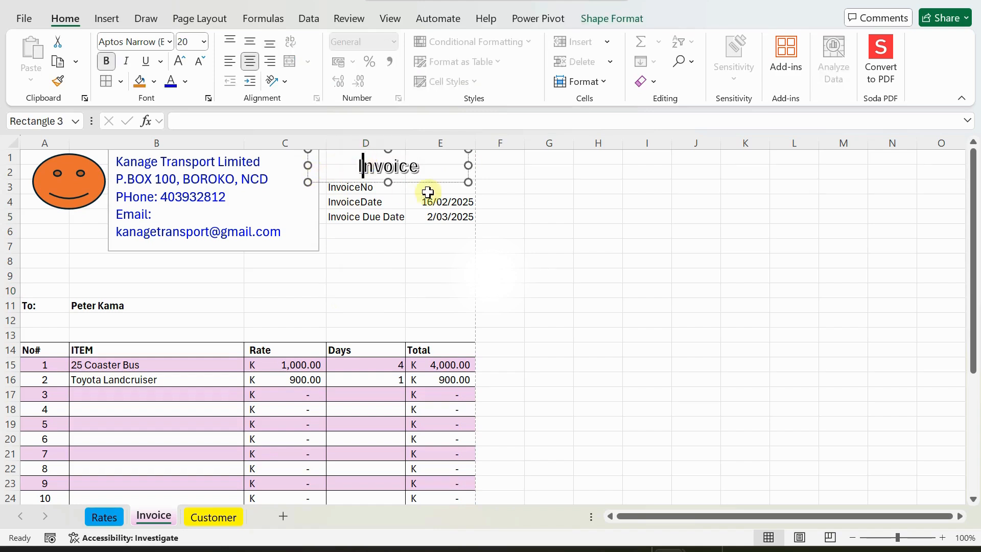
{"action": "left_click", "coordinate": [454, 183]}
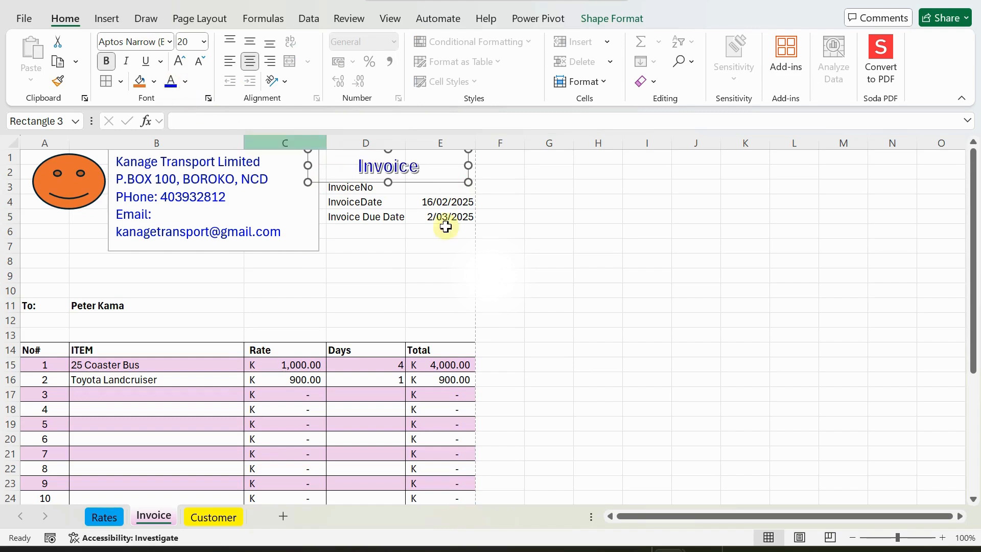
{"action": "left_click", "coordinate": [380, 257]}
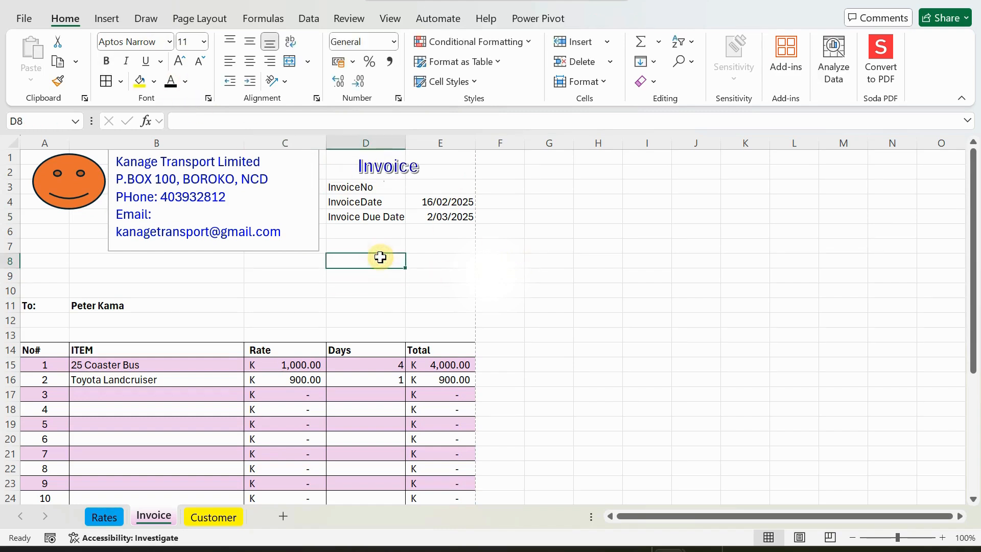
{"action": "left_click", "coordinate": [429, 187]}
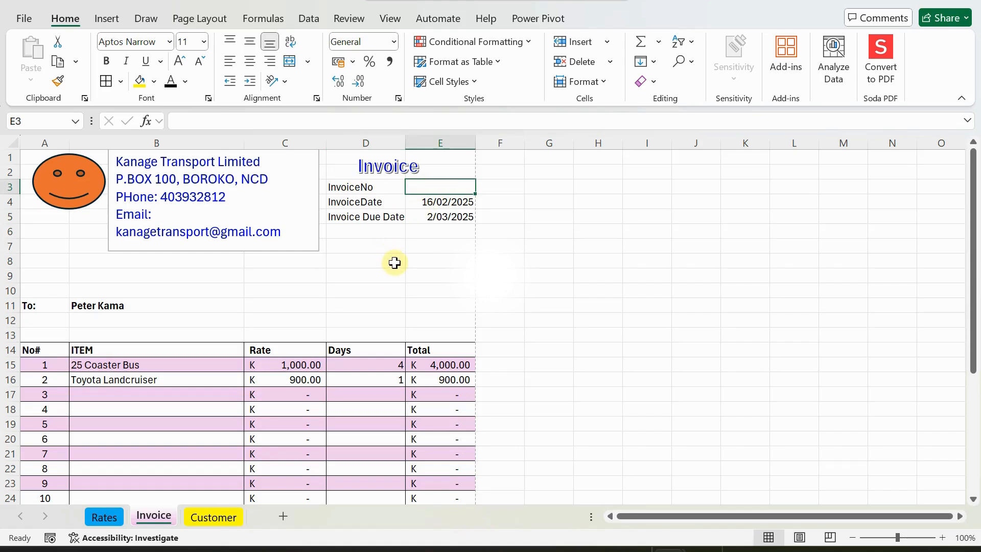
Make the InvoiceNo, InvoiceDate and Invoice Due Date labels bold.
{"action": "left_click", "coordinate": [350, 188]}
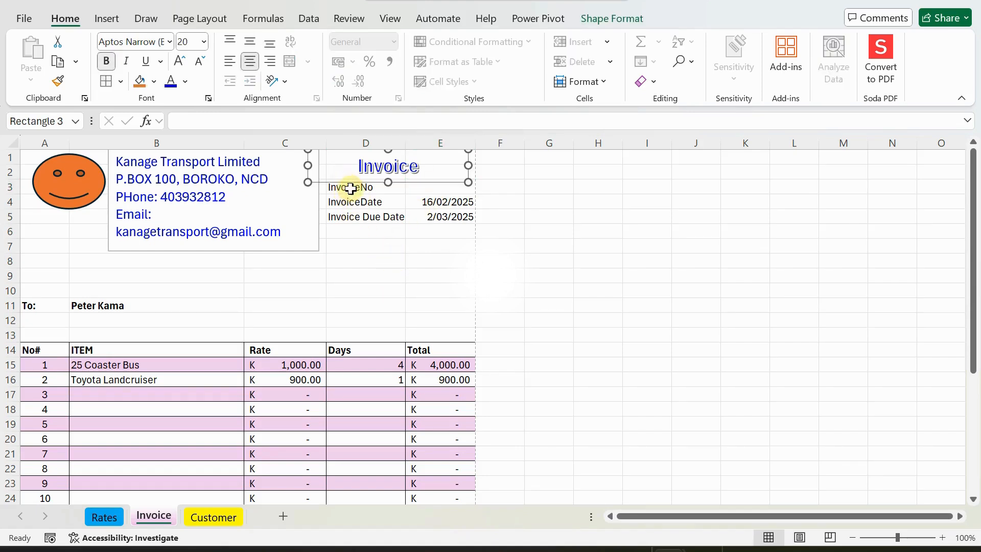
{"action": "left_click_drag", "start_coordinate": [350, 188], "coordinate": [358, 219]}
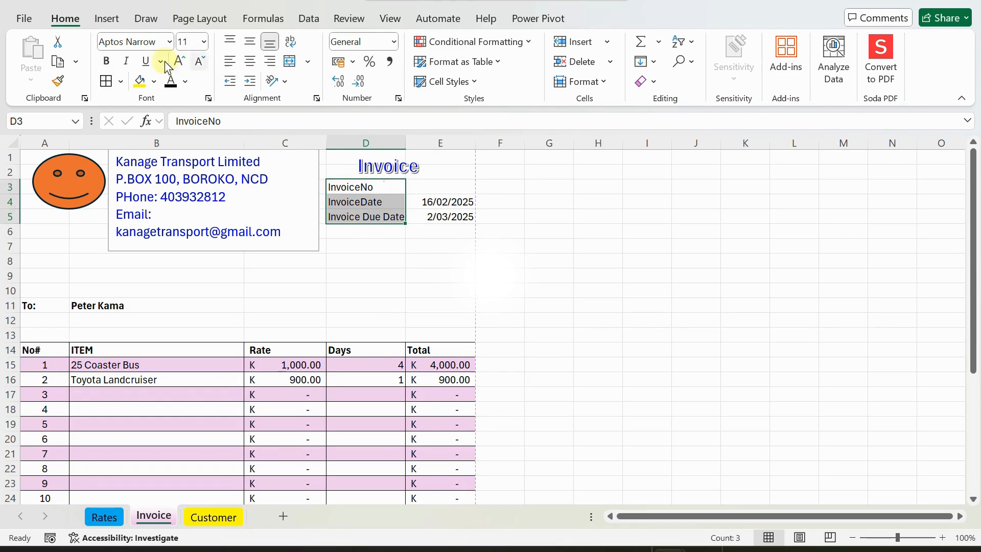
{"action": "left_click", "coordinate": [107, 61]}
{"action": "left_click", "coordinate": [173, 260]}
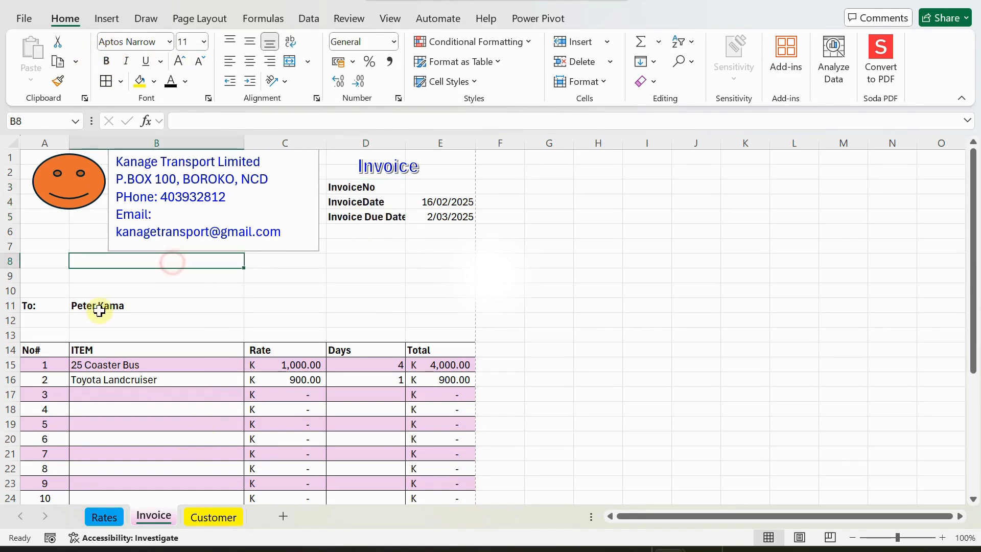
{"action": "left_click", "coordinate": [104, 306]}
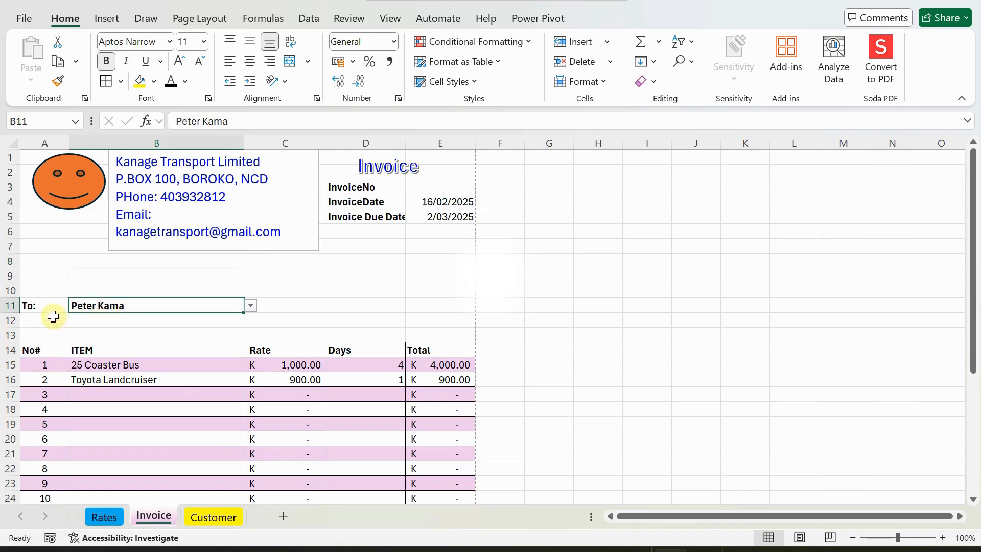
{"action": "left_click", "coordinate": [117, 262]}
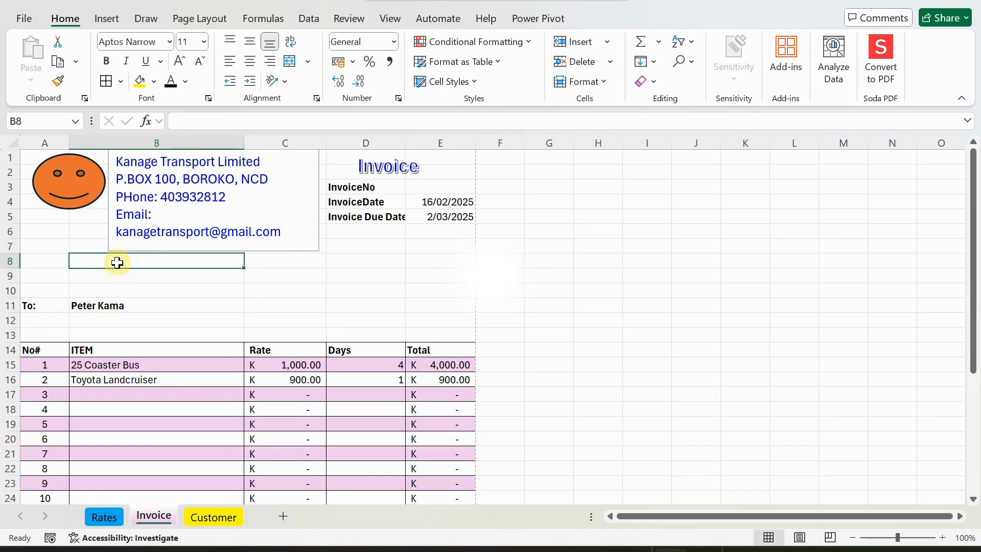
Remove the stray space splitting the email address in the company details box.
{"action": "left_click", "coordinate": [147, 239]}
{"action": "left_click", "coordinate": [298, 230]}
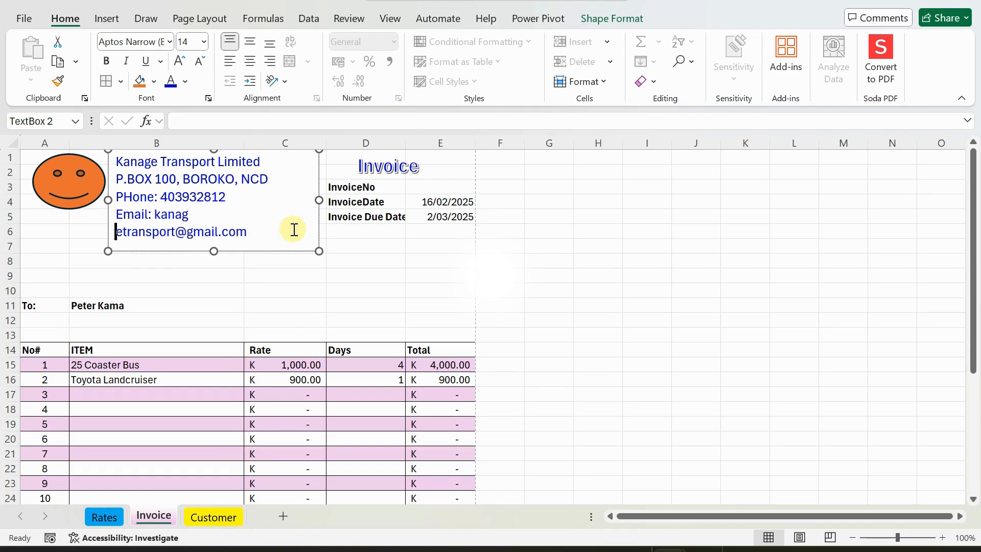
{"action": "key", "text": "BackSpace"}
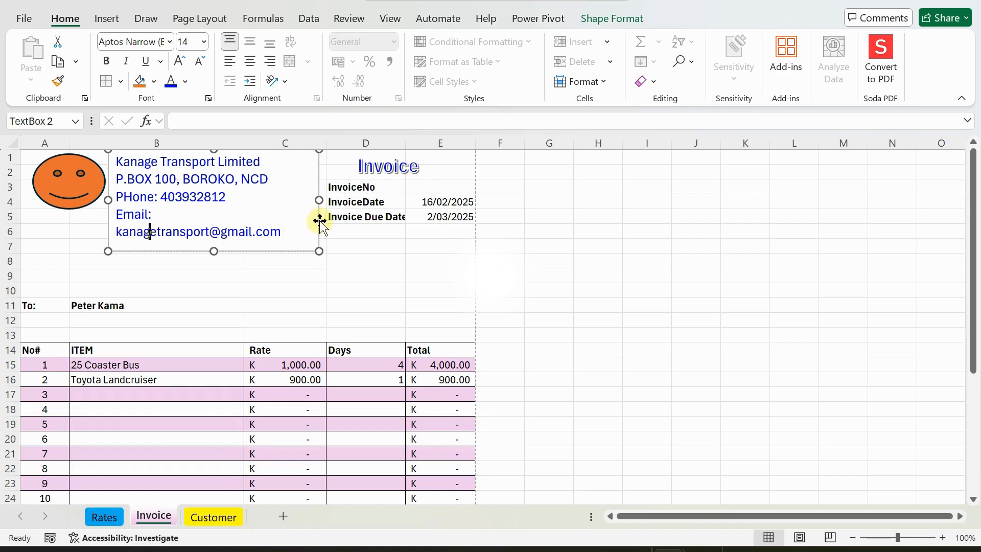
{"action": "left_click", "coordinate": [302, 228]}
Add an IRC TIN tax-number line below the email in the company details box.
{"action": "key", "text": "Return"}
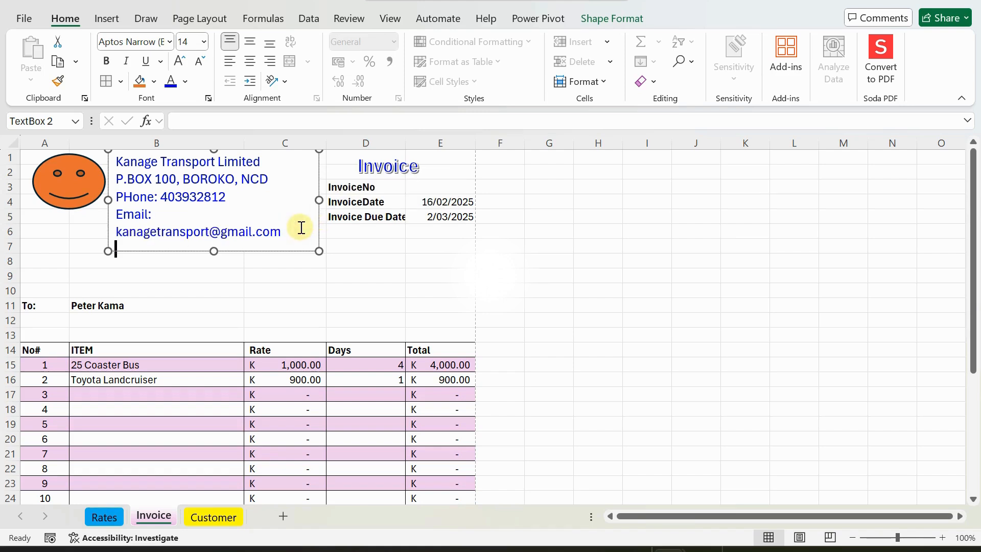
{"action": "type", "text": "TRin"}
{"action": "key", "text": "End"}
{"action": "key", "text": "BackSpace"}
{"action": "key", "text": "BackSpace"}
{"action": "key", "text": "BackSpace"}
{"action": "type", "text": "IRC INT"}
{"action": "type", "text": " N"}
{"action": "key", "text": "BackSpace"}
{"action": "key", "text": "BackSpace"}
{"action": "key", "text": "BackSpace"}
{"action": "key", "text": "BackSpace"}
{"action": "key", "text": "BackSpace"}
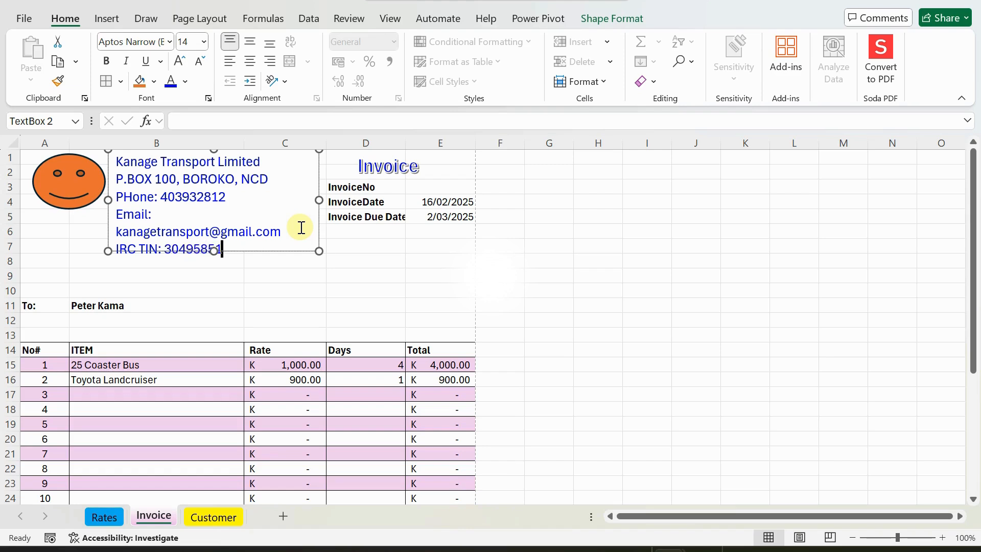
{"action": "left_click", "coordinate": [61, 247]}
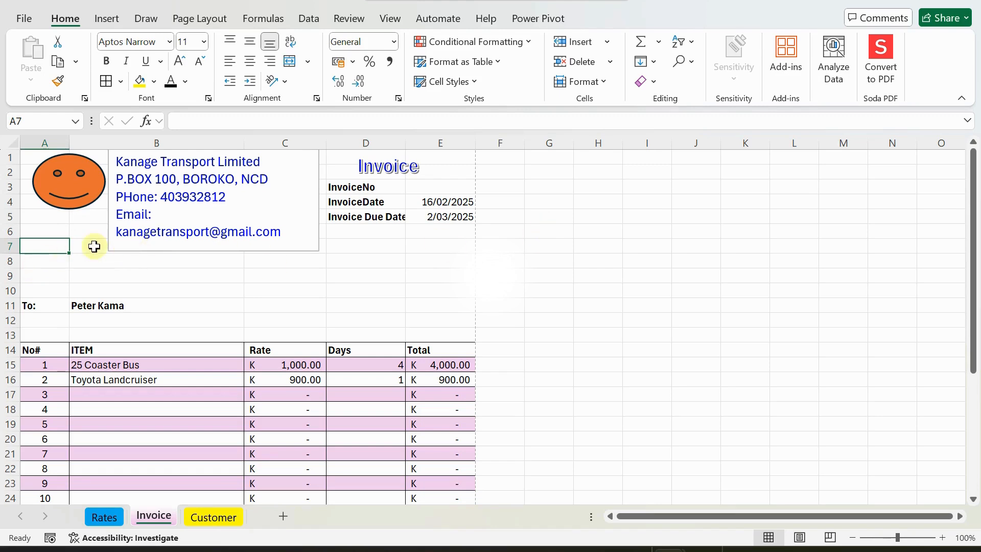
{"action": "left_click", "coordinate": [128, 244]}
{"action": "left_click", "coordinate": [107, 230]}
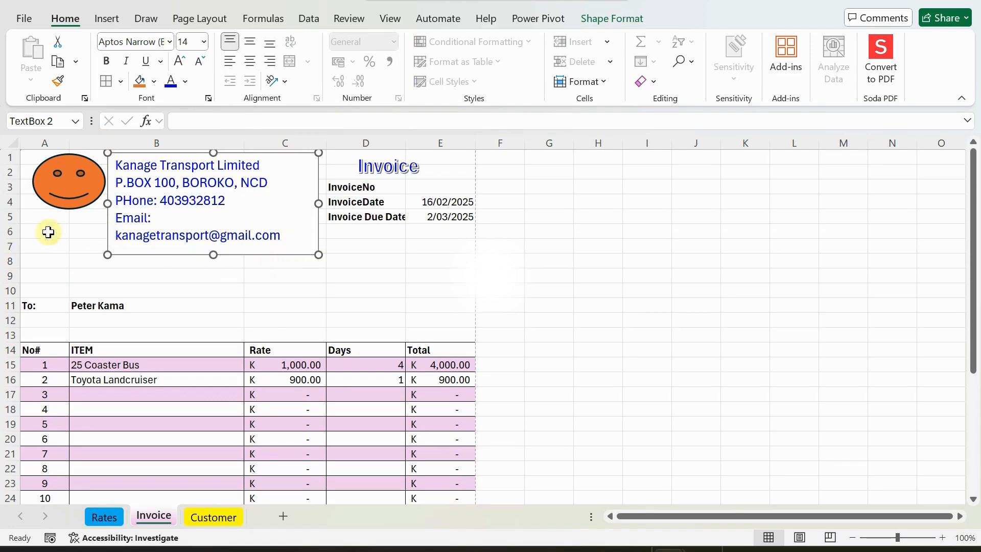
Set the company details box's Shape Outline to No Outline.
{"action": "left_click", "coordinate": [588, 18]}
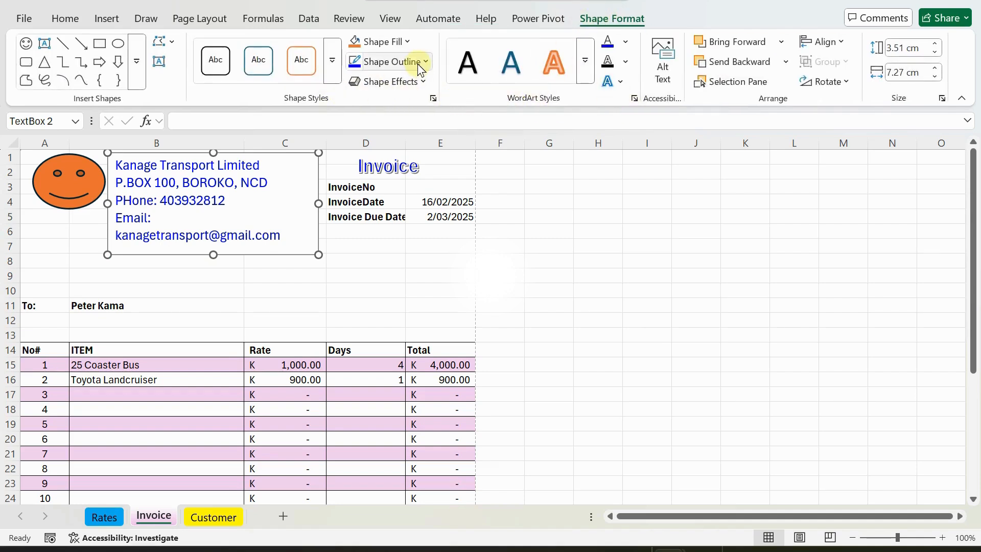
{"action": "left_click", "coordinate": [424, 63]}
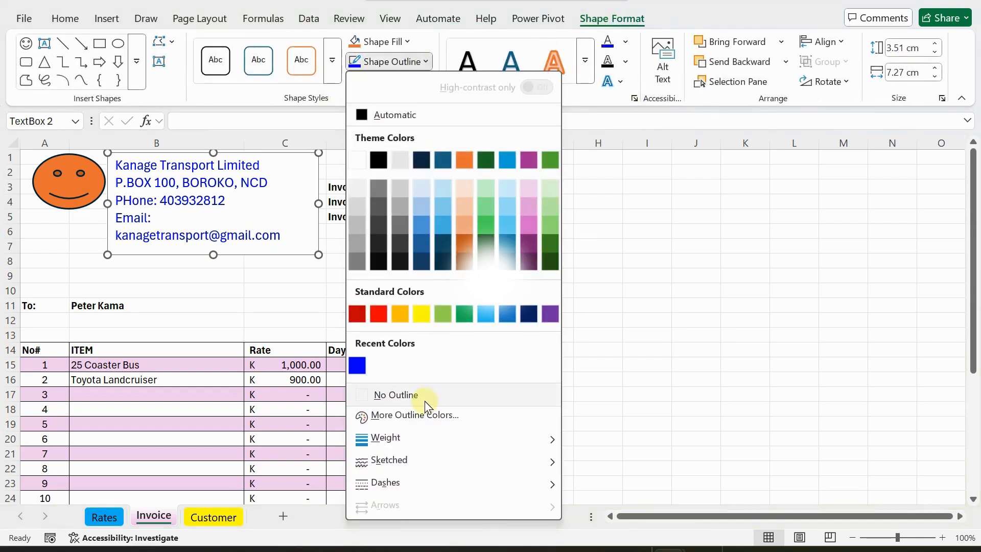
{"action": "left_click", "coordinate": [404, 398]}
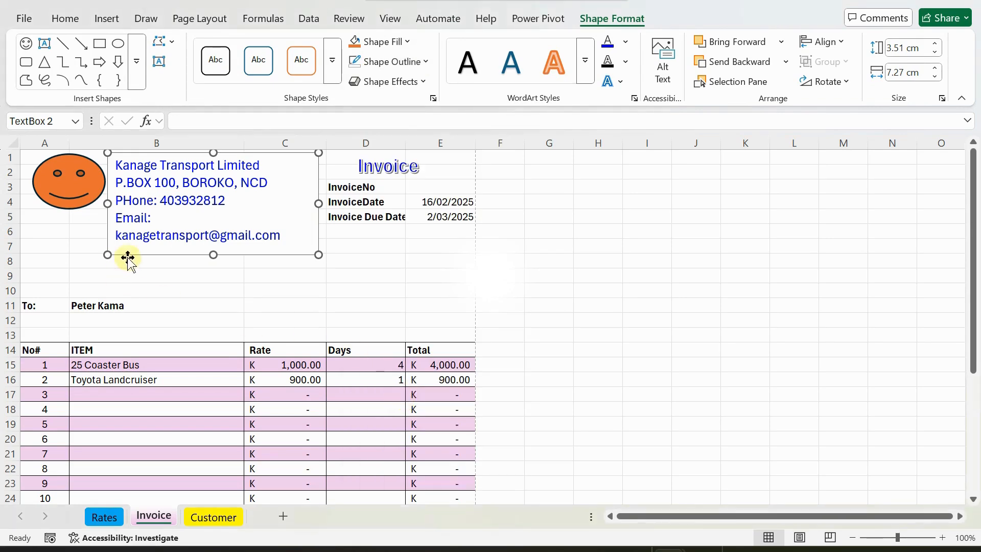
{"action": "left_click", "coordinate": [199, 260]}
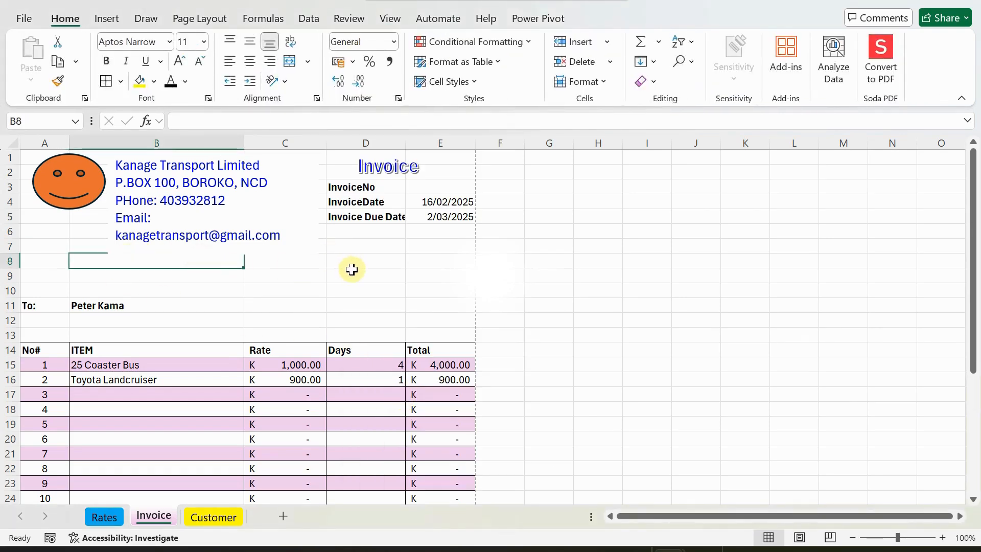
{"action": "left_click", "coordinate": [56, 264]}
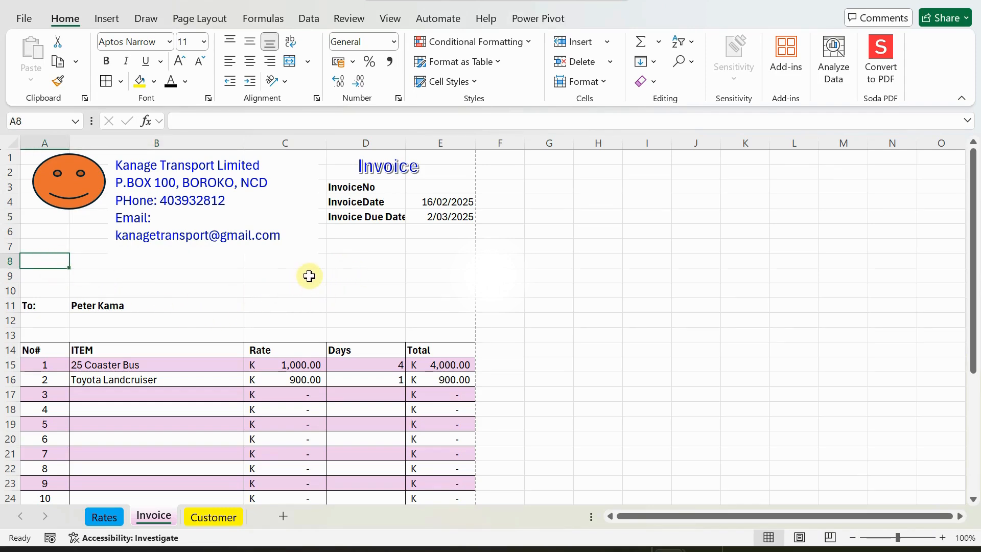
Select an empty cell below the Total row and arm the Text Box drawing tool.
{"action": "scroll", "coordinate": [309, 276], "scroll_direction": "down", "scroll_amount": 7}
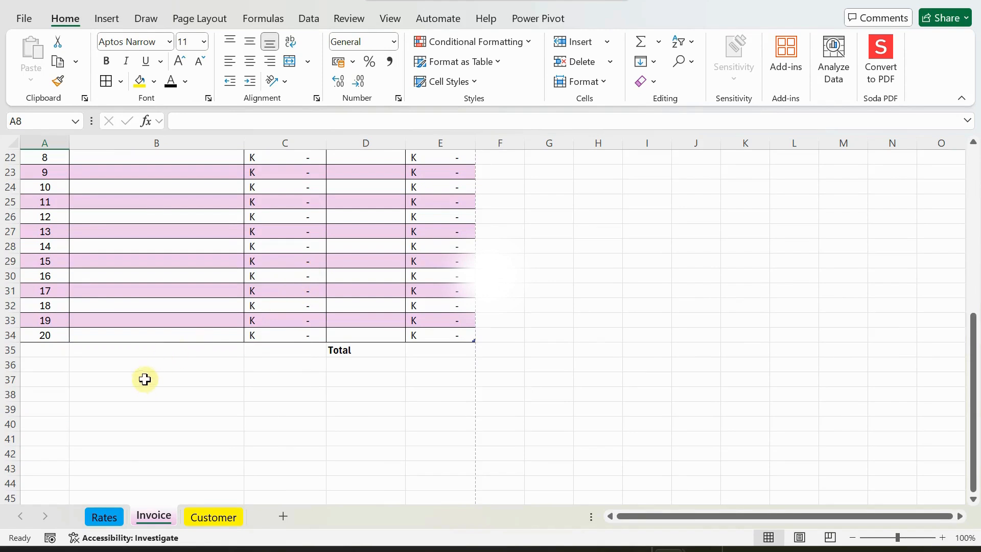
{"action": "left_click", "coordinate": [144, 379]}
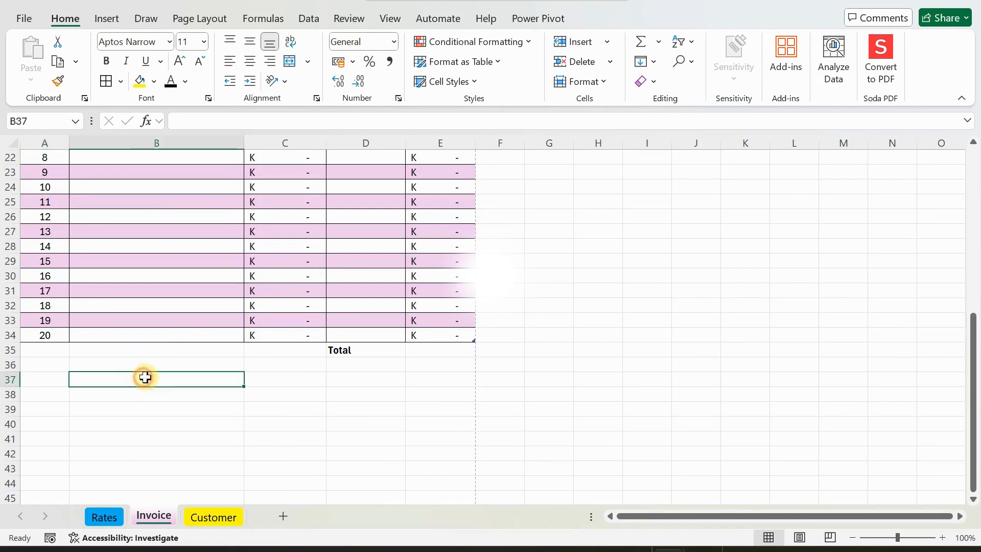
{"action": "left_click", "coordinate": [92, 18]}
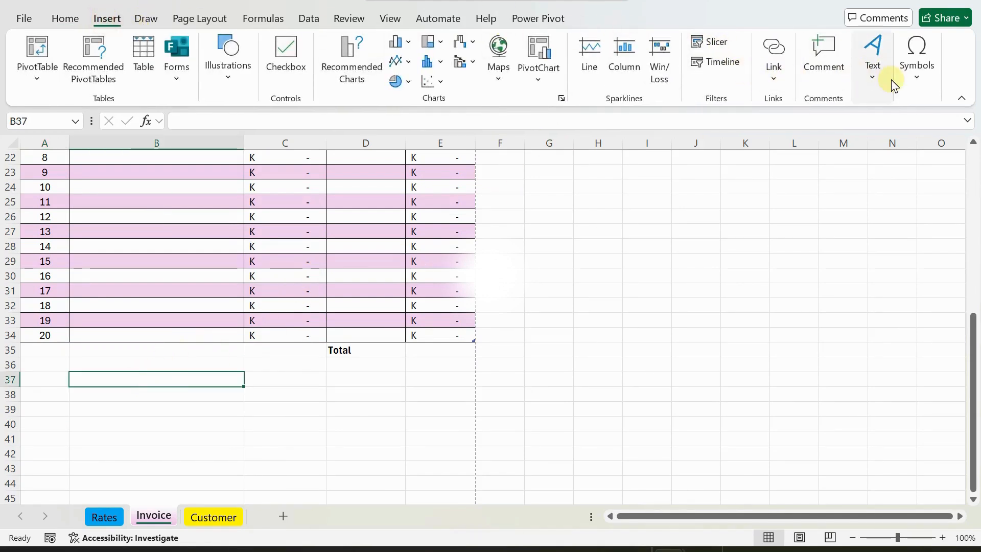
{"action": "left_click", "coordinate": [873, 74]}
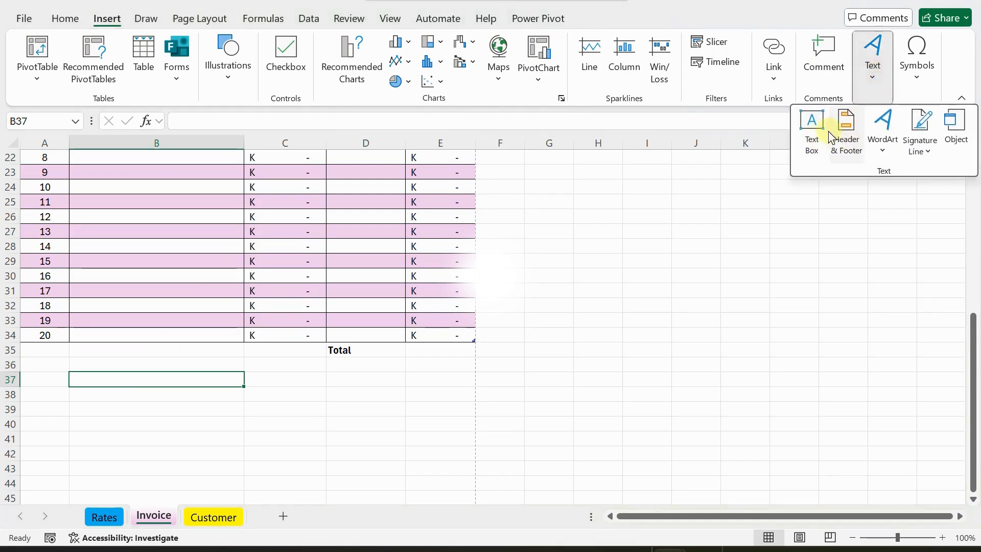
{"action": "left_click", "coordinate": [811, 127]}
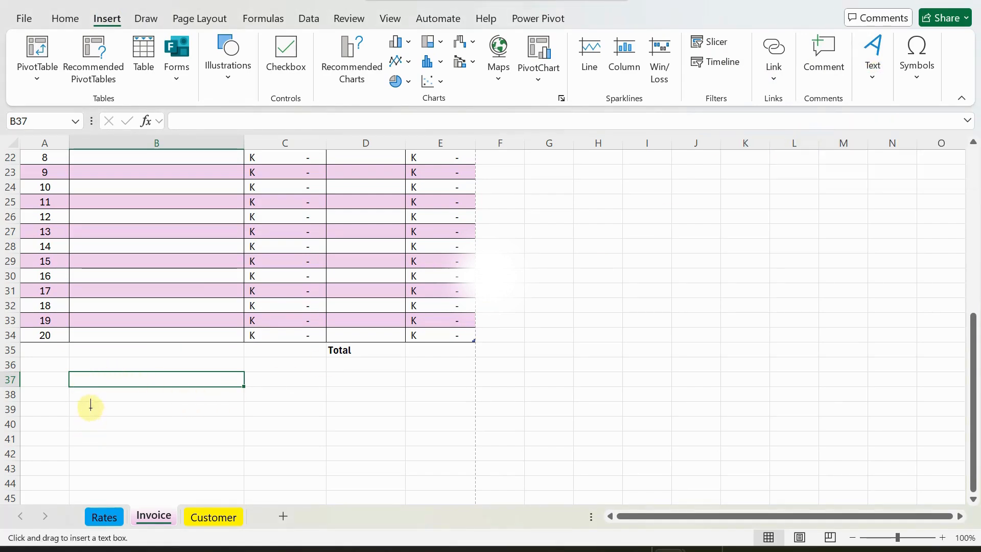
Draw a text box under the table listing payee, account number, bank and Waigani Banking Center.
{"action": "left_click_drag", "start_coordinate": [89, 394], "coordinate": [276, 446]}
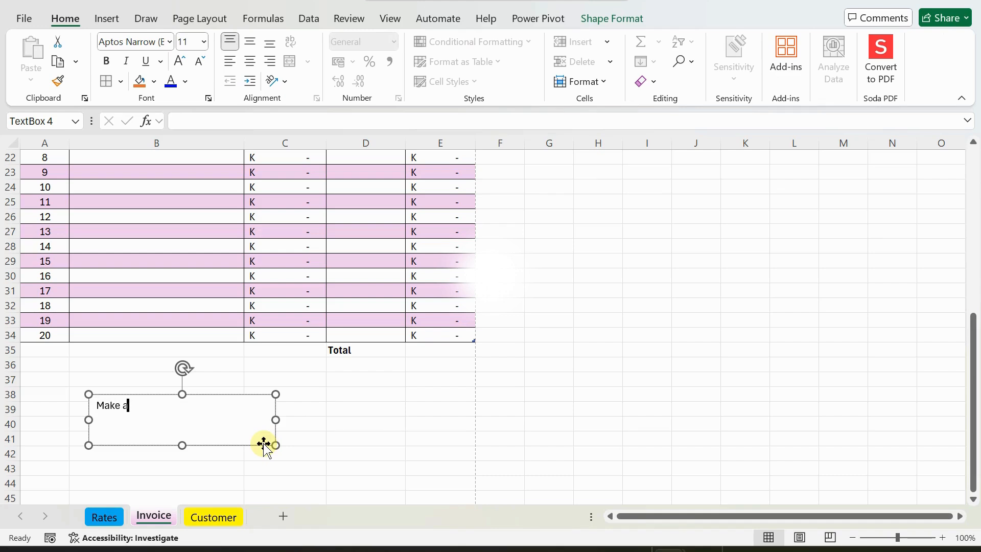
{"action": "type", "text": "Make all prayments to: K"}
{"action": "type", "text": "ANAGE TRAN"}
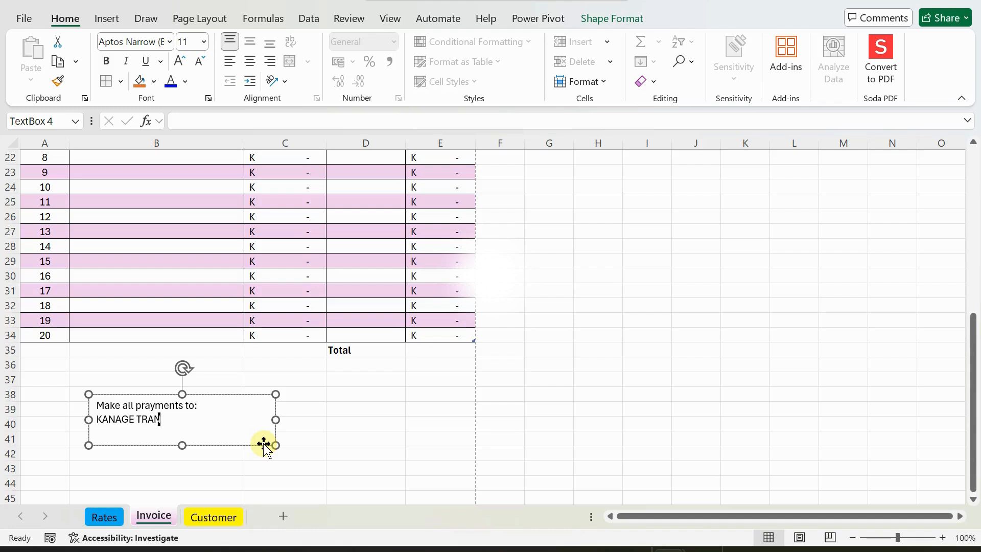
{"action": "type", "text": "SPORT LIMITED A"}
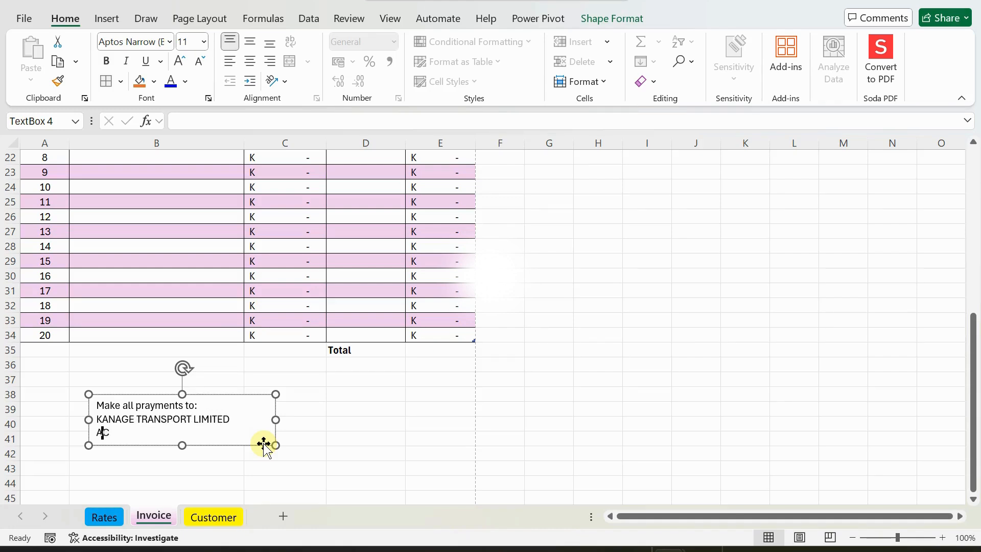
{"action": "type", "text": "CCOUNT NO"}
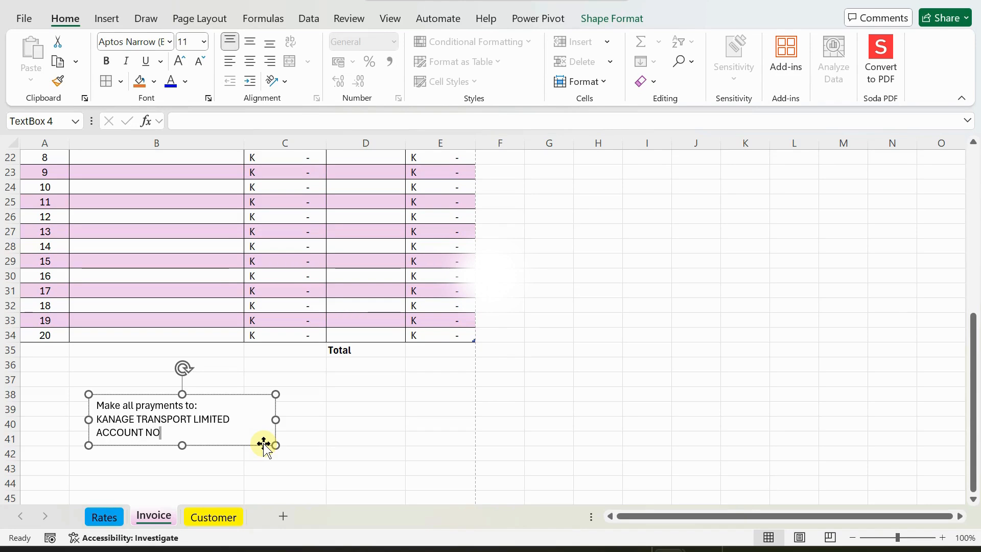
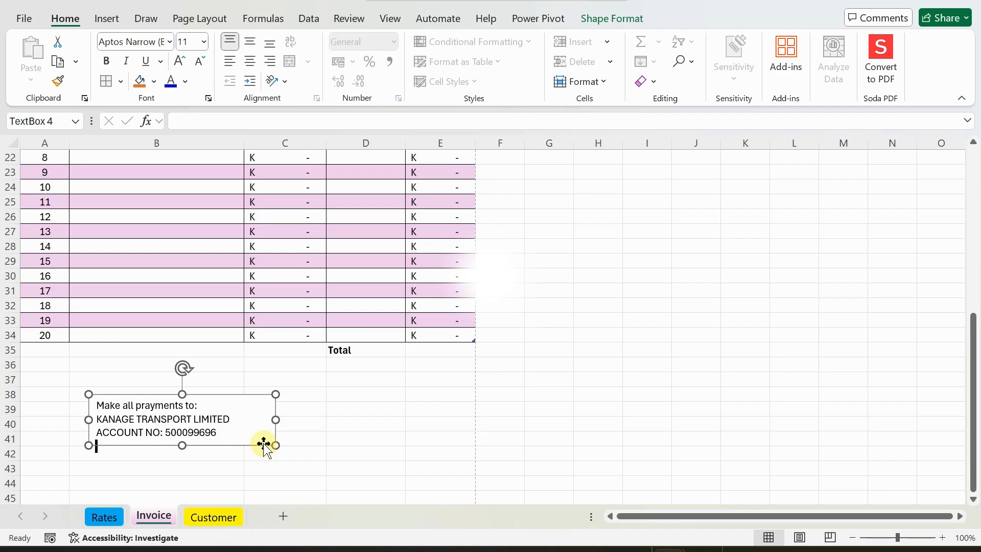
{"action": "key", "text": "Return"}
{"action": "type", "text": "ank South Pacific"}
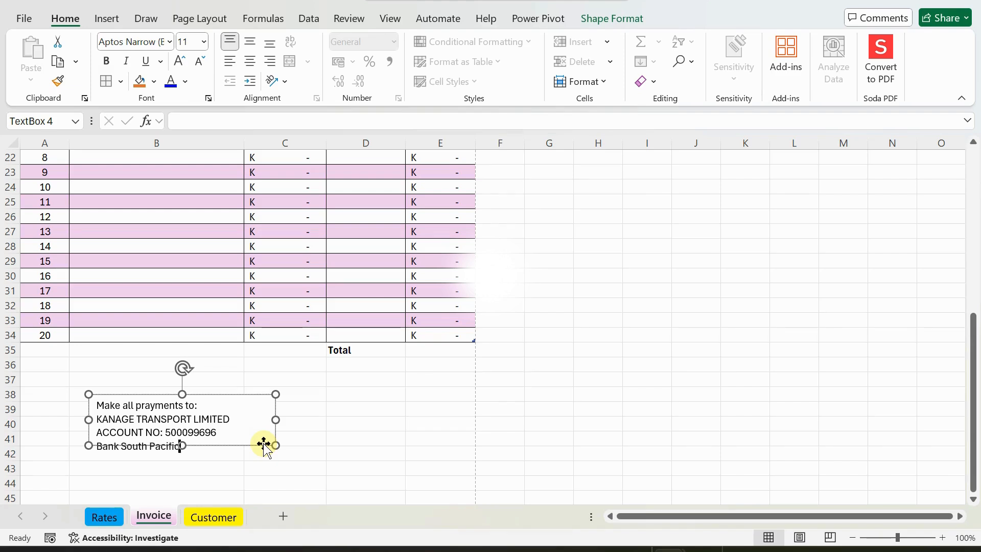
{"action": "type", "text": "Waiga"}
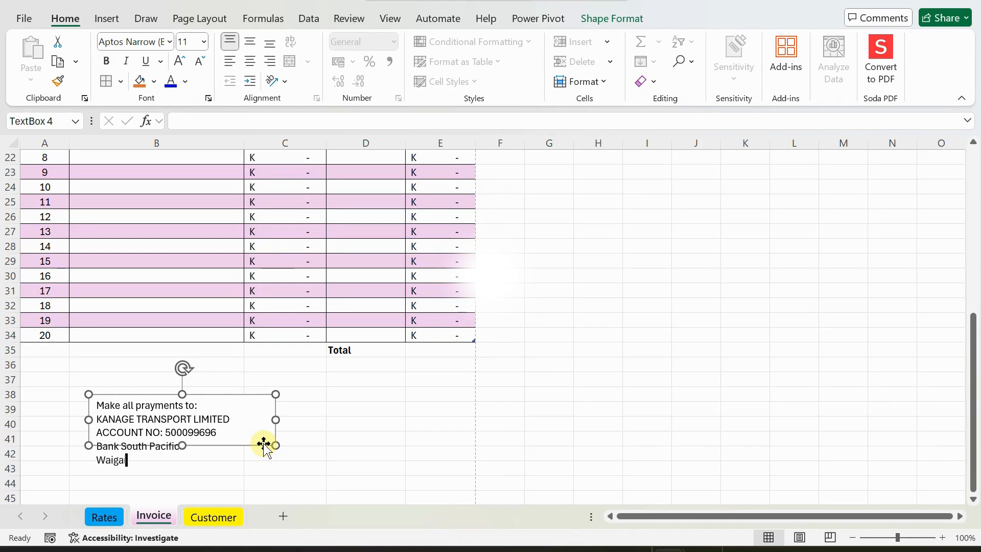
{"action": "type", "text": "ni Banking Center"}
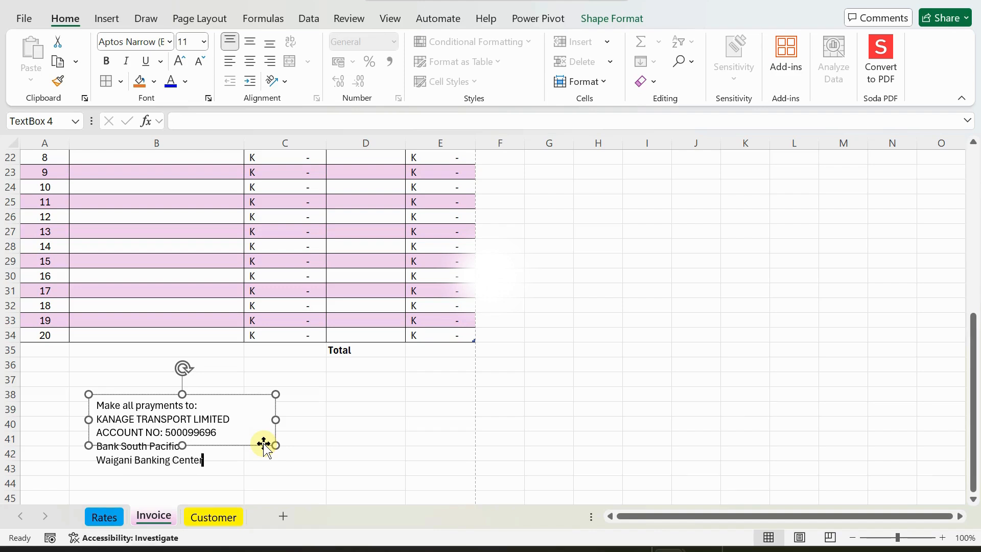
{"action": "type", "text": "$"}
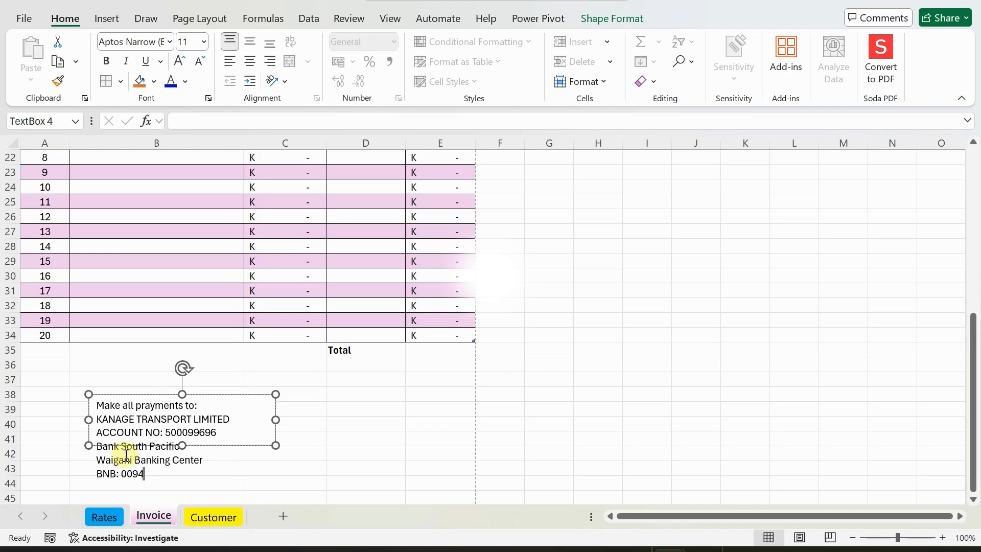
Stretch the payment details text box down to row 45.
{"action": "left_click", "coordinate": [79, 424]}
{"action": "left_click", "coordinate": [173, 435]}
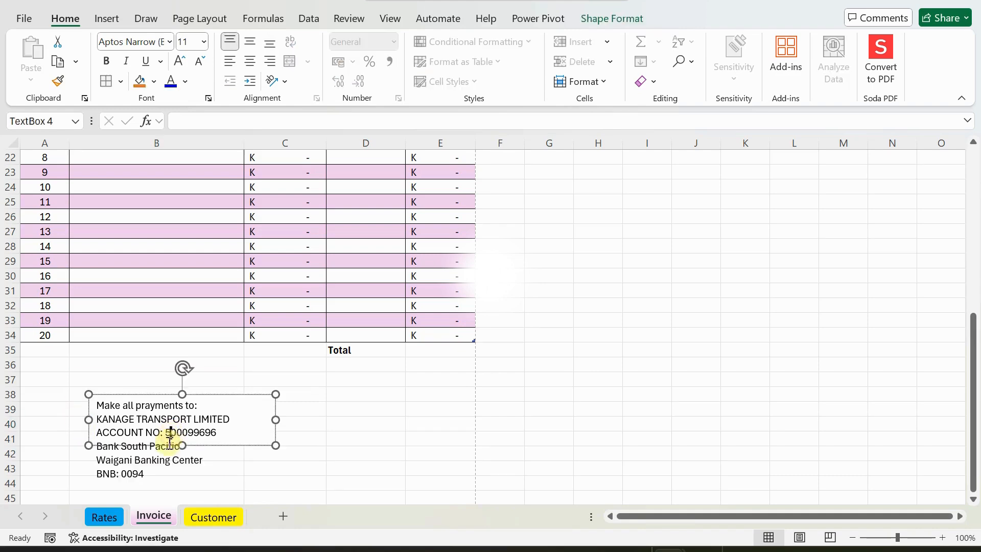
{"action": "left_click_drag", "start_coordinate": [185, 449], "coordinate": [181, 488]}
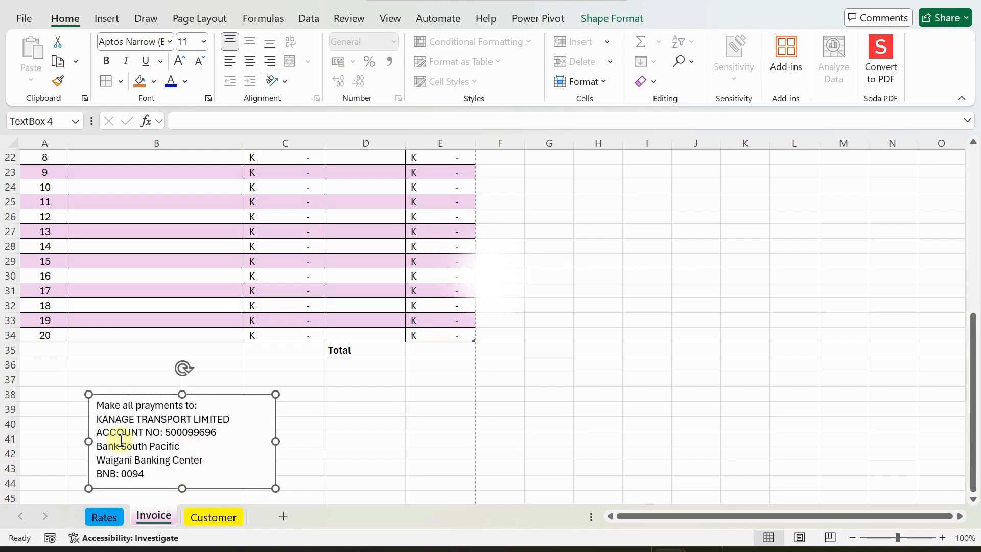
Bold the payment text, widen the box, add a blank line after the heading, move it beneath Total.
{"action": "left_click", "coordinate": [108, 61]}
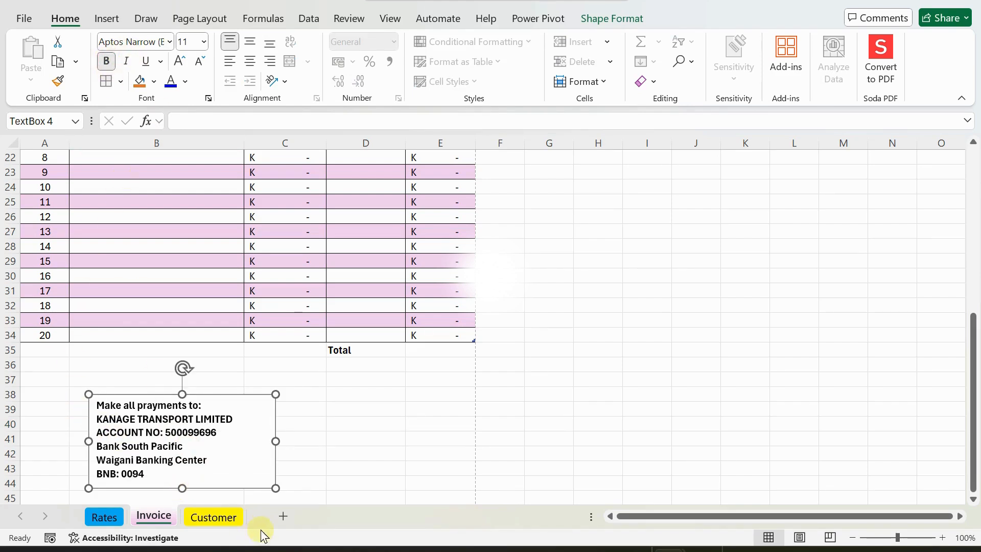
{"action": "left_click_drag", "start_coordinate": [276, 441], "coordinate": [292, 441]}
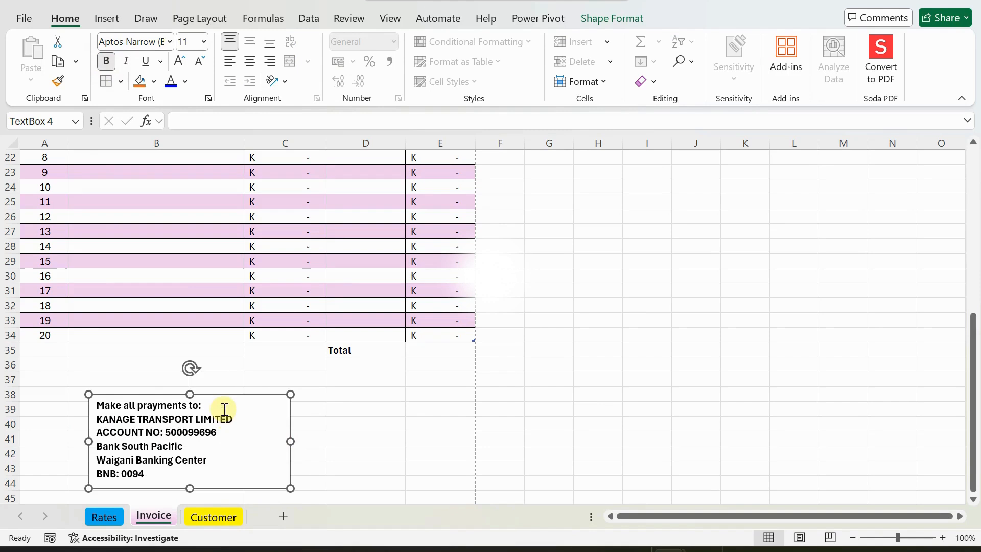
{"action": "left_click", "coordinate": [225, 405]}
{"action": "key", "text": "Return"}
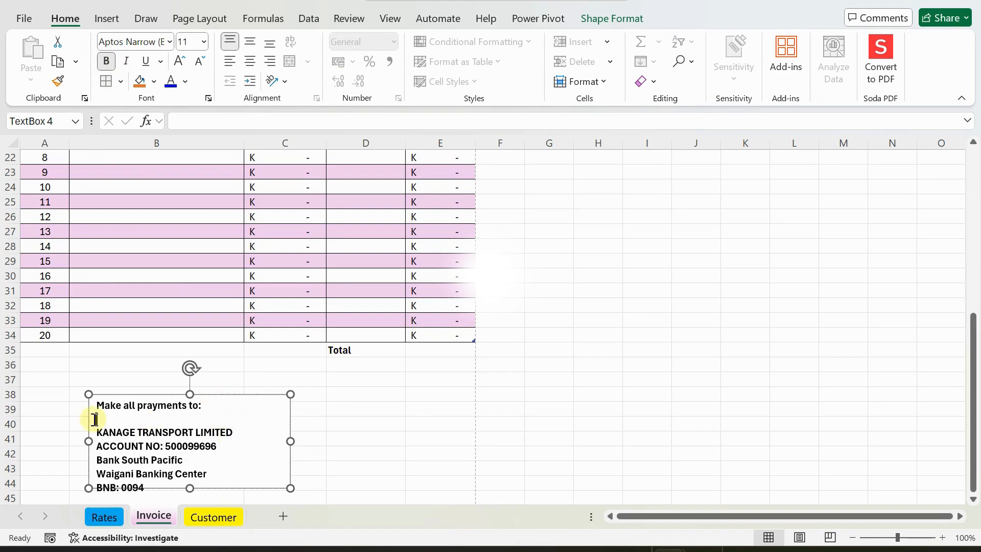
{"action": "left_click", "coordinate": [82, 424]}
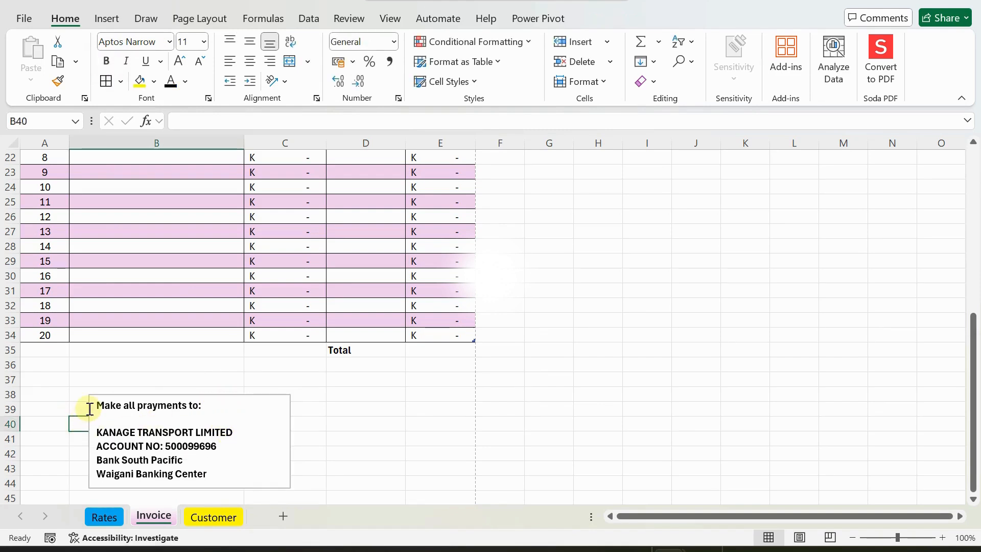
{"action": "left_click", "coordinate": [85, 409]}
{"action": "left_click_drag", "start_coordinate": [88, 408], "coordinate": [70, 367]}
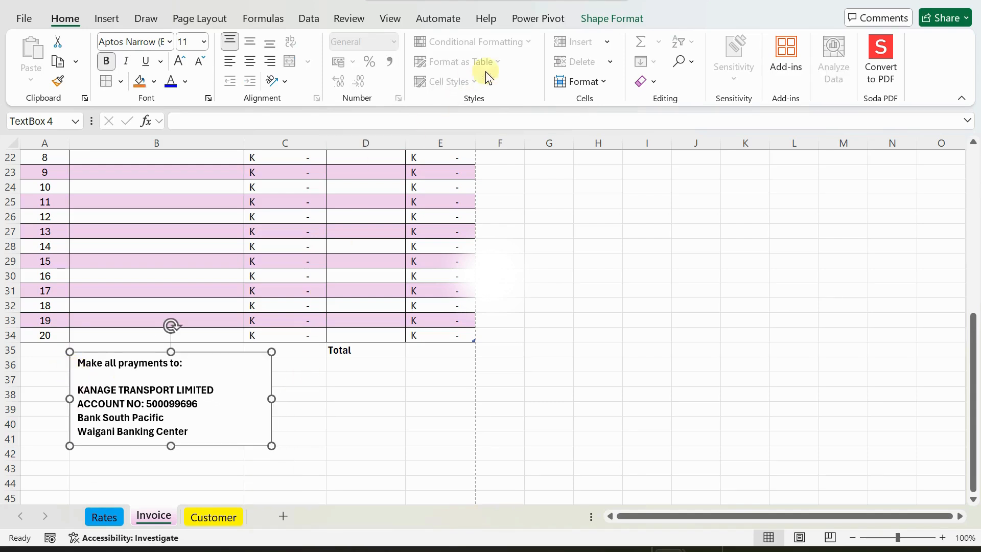
Set the payment details text box's Shape Outline to No Outline, then deselect it.
{"action": "left_click", "coordinate": [600, 18]}
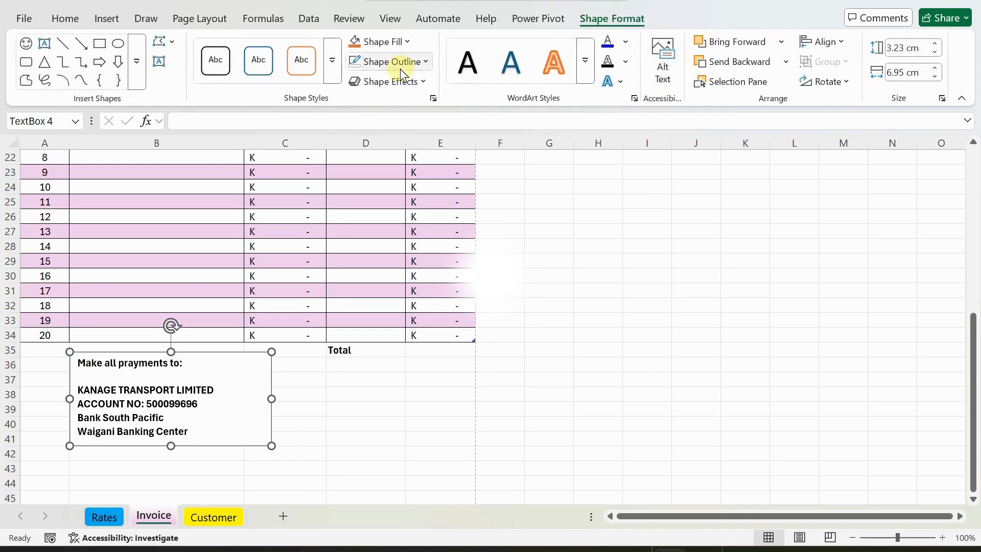
{"action": "left_click", "coordinate": [424, 61]}
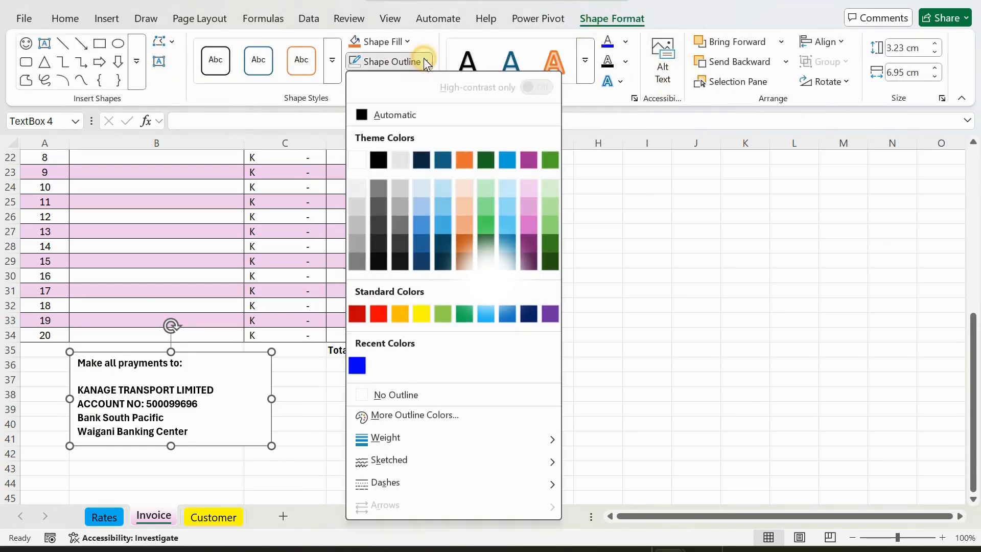
{"action": "left_click", "coordinate": [392, 395]}
{"action": "left_click", "coordinate": [312, 417]}
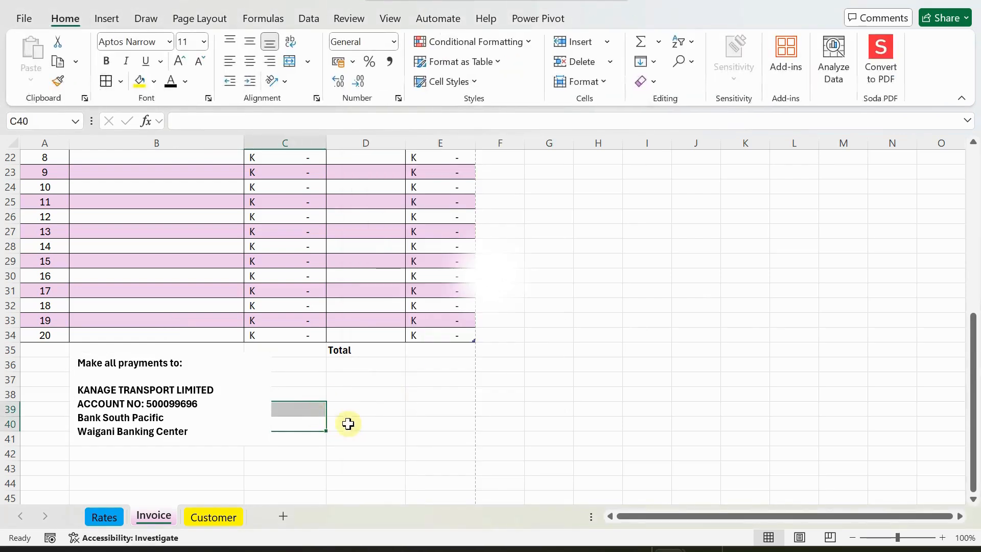
{"action": "left_click", "coordinate": [343, 391]}
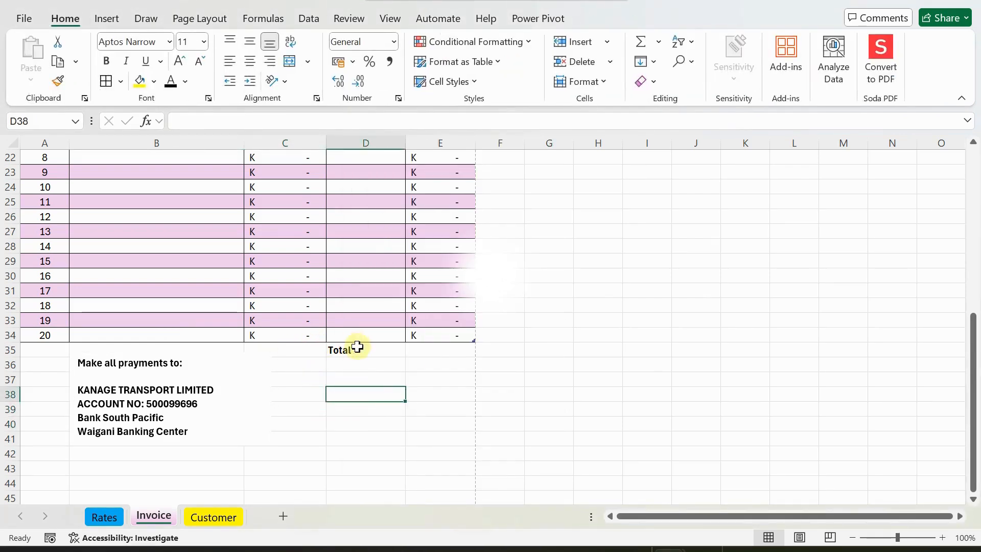
{"action": "left_click", "coordinate": [343, 350]}
{"action": "scroll", "coordinate": [531, 362], "scroll_direction": "up", "scroll_amount": 4}
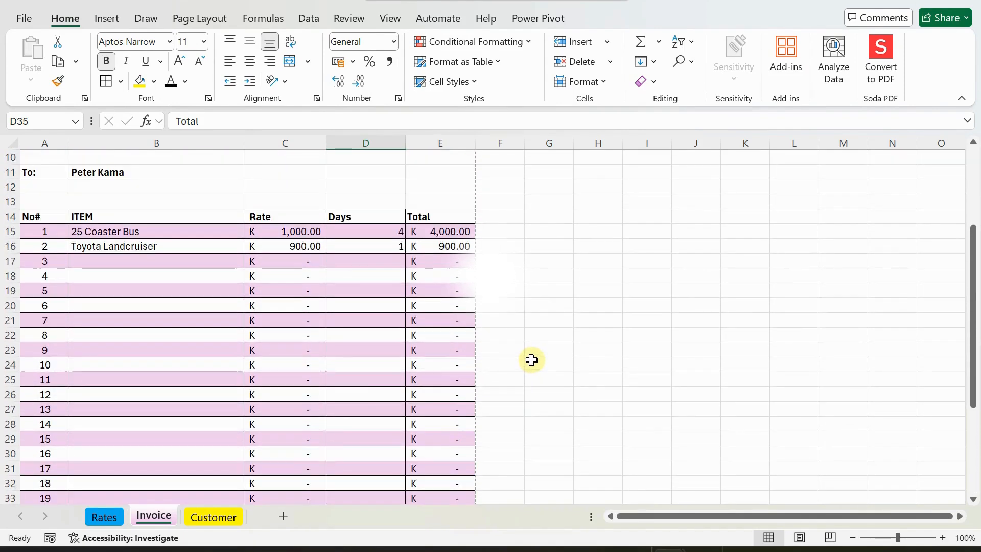
{"action": "scroll", "coordinate": [430, 264], "scroll_direction": "down", "scroll_amount": 3}
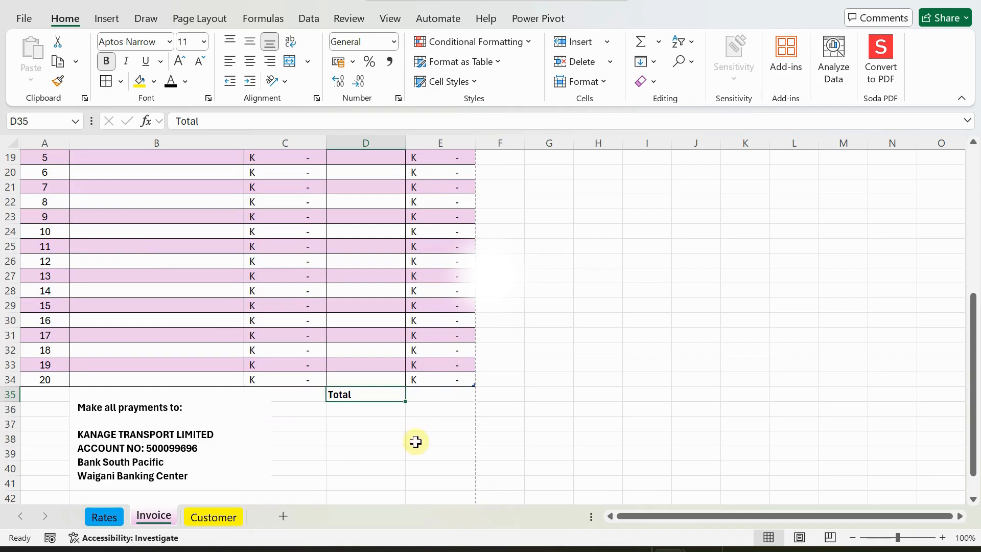
{"action": "left_click", "coordinate": [423, 394]}
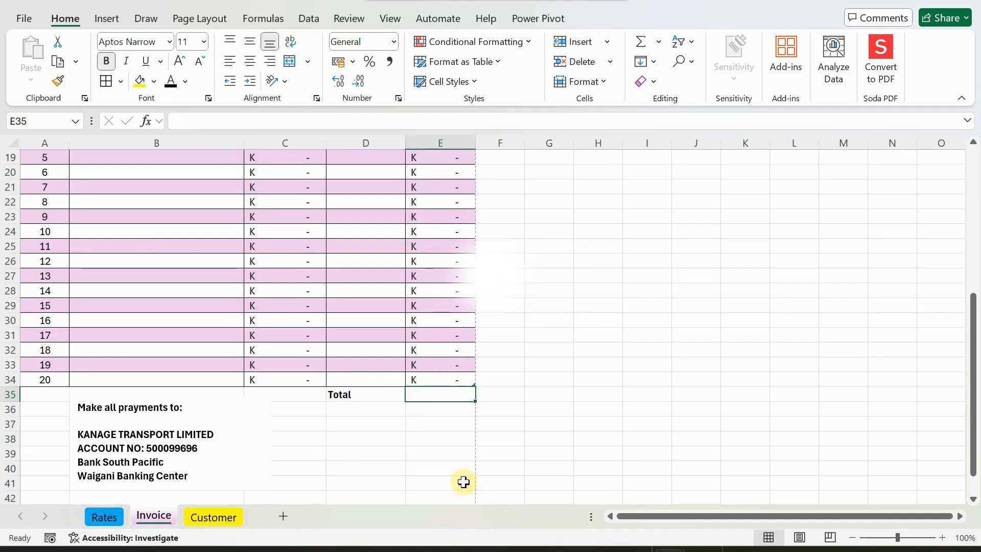
{"action": "type", "text": "=SUM("}
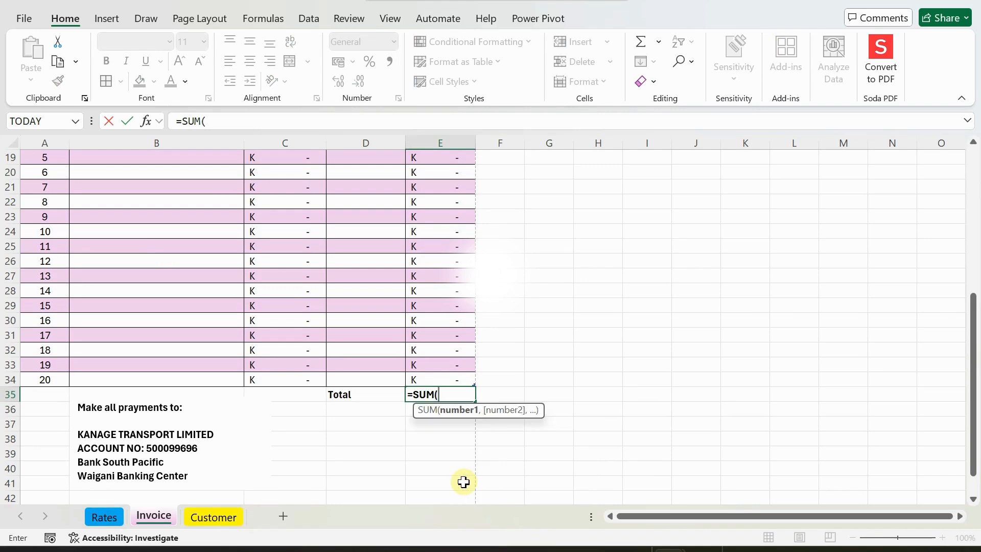
{"action": "type", "text": "IN"}
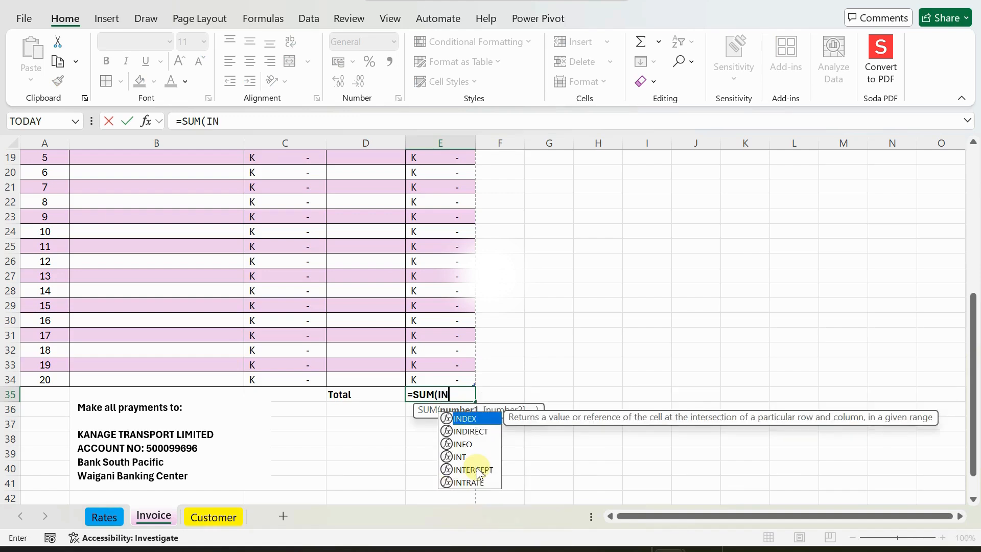
{"action": "key", "text": "BackSpace"}
{"action": "type", "text": "V"}
{"action": "key", "text": "BackSpace"}
{"action": "key", "text": "BackSpace"}
{"action": "key", "text": "BackSpace"}
{"action": "key", "text": "BackSpace"}
{"action": "key", "text": "BackSpace"}
{"action": "key", "text": "BackSpace"}
{"action": "key", "text": "BackSpace"}
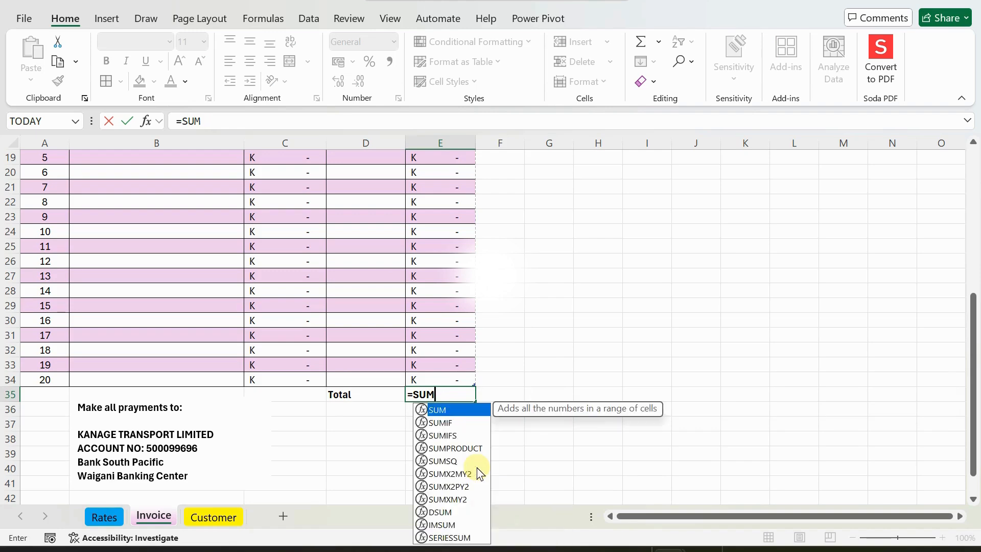
{"action": "key", "text": "Escape"}
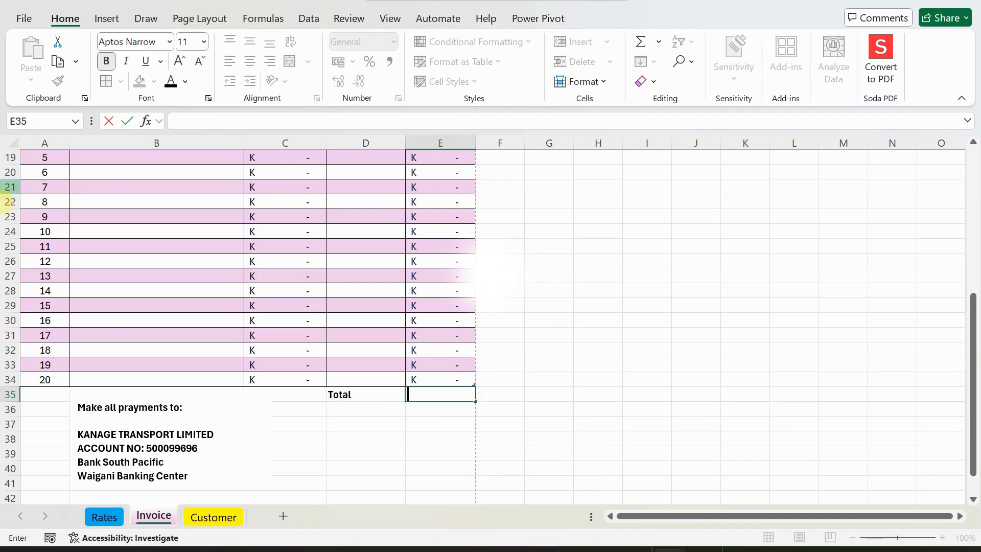
Change the Table Name from Table5 to InvoiceTable, then return to the Total cell E35.
{"action": "left_click", "coordinate": [149, 203]}
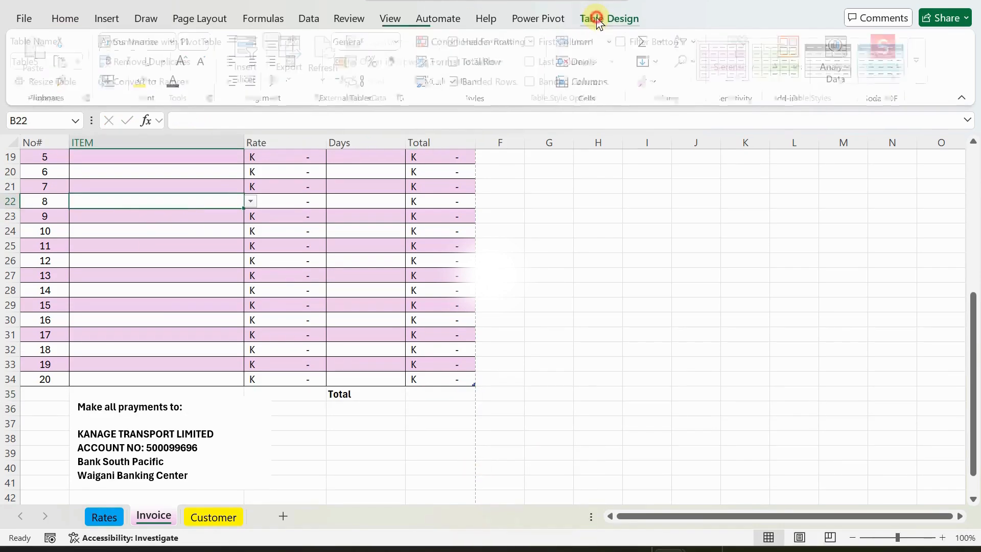
{"action": "left_click", "coordinate": [595, 19]}
{"action": "left_click", "coordinate": [61, 65]}
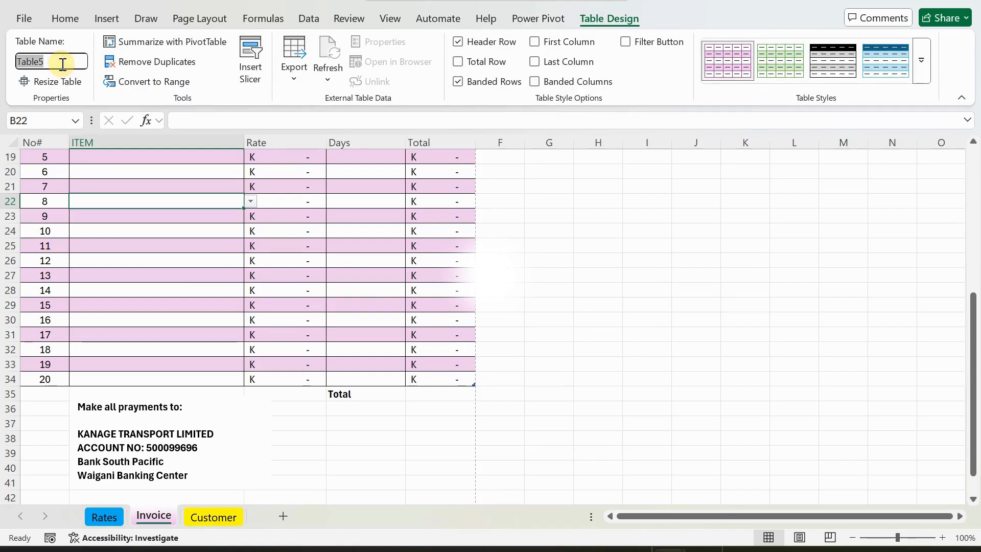
{"action": "key", "text": "BackSpace"}
{"action": "type", "text": "nVO"}
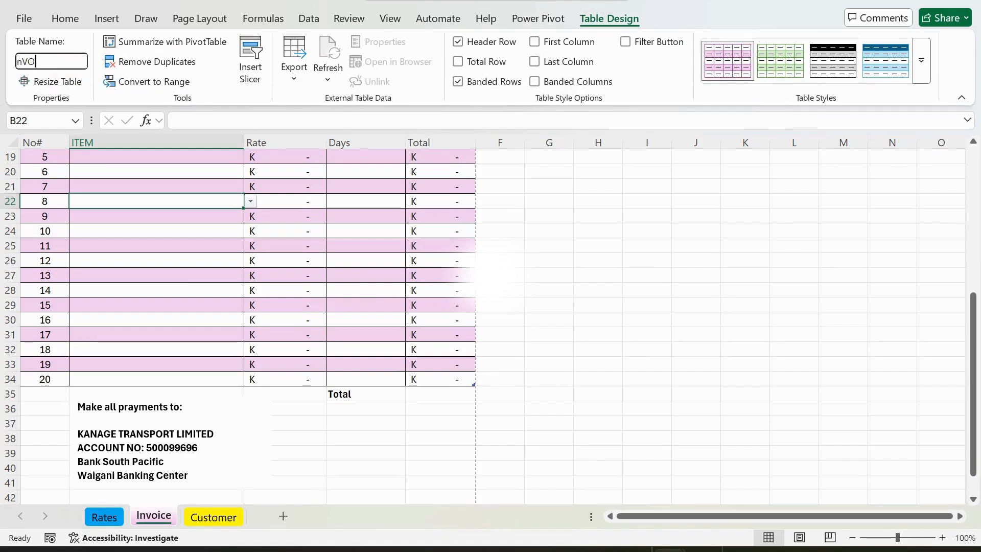
{"action": "key", "text": "BackSpace"}
{"action": "key", "text": "BackSpace"}
{"action": "type", "text": "iN"}
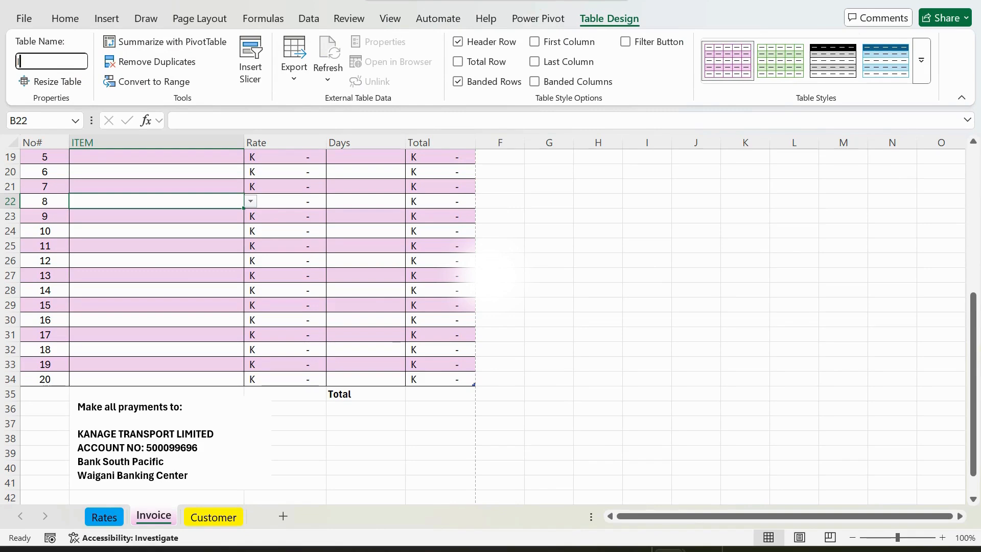
{"action": "key", "text": "BackSpace"}
{"action": "type", "text": "nvoiceTable"}
{"action": "key", "text": "Return"}
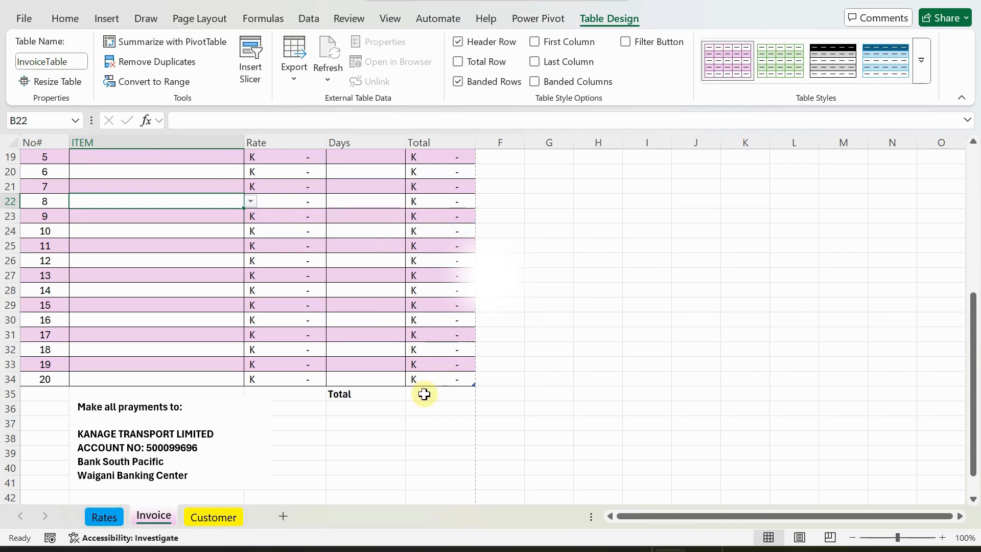
{"action": "left_click", "coordinate": [426, 394]}
Enter =SUM(InvoiceTable[Total]) in E35 so it shows K 4,900.00.
{"action": "type", "text": "=sum"}
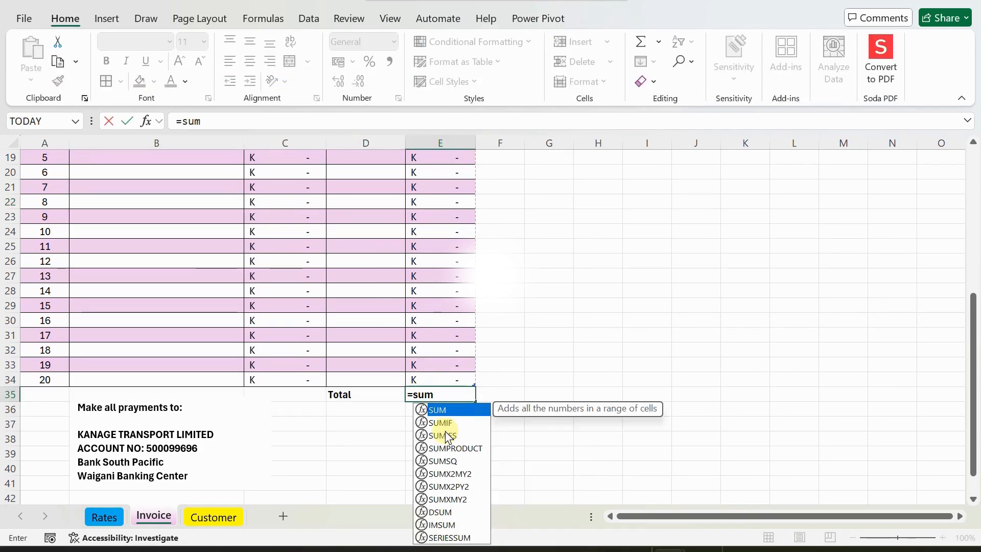
{"action": "type", "text": "(invoi"}
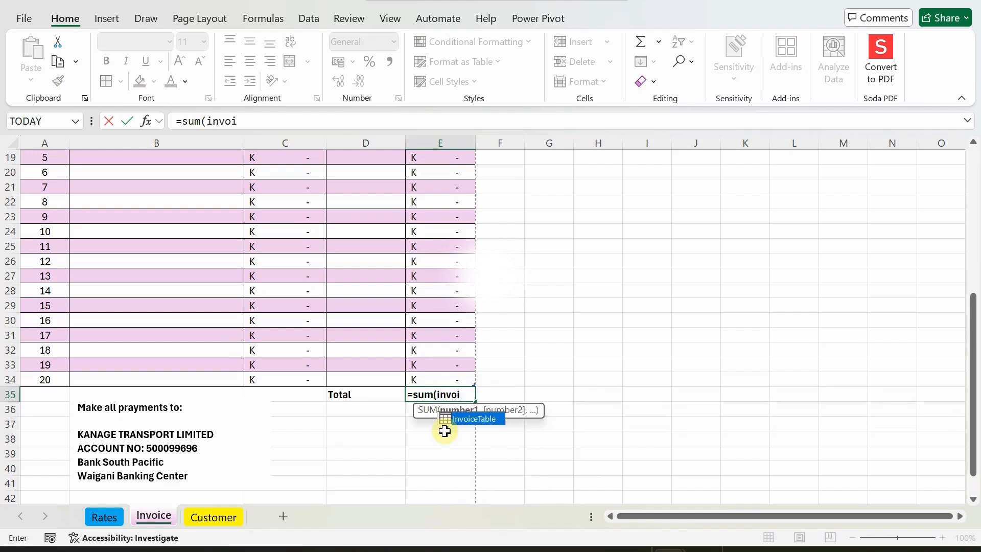
{"action": "key", "text": "Tab"}
{"action": "type", "text": "["}
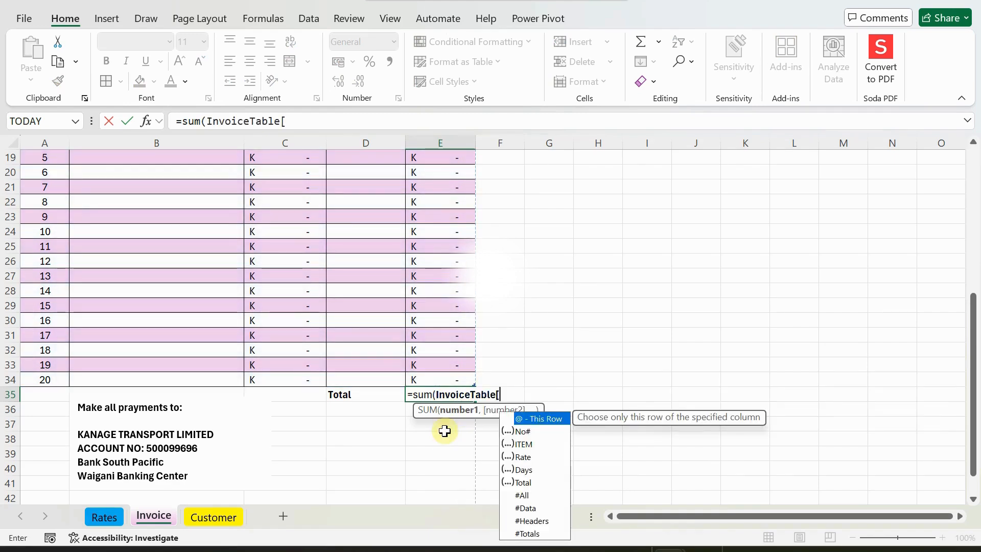
{"action": "key", "text": "Down"}
{"action": "key", "text": "Down"}
{"action": "key", "text": "Down"}
{"action": "key", "text": "Down"}
{"action": "key", "text": "Down"}
{"action": "key", "text": "Tab"}
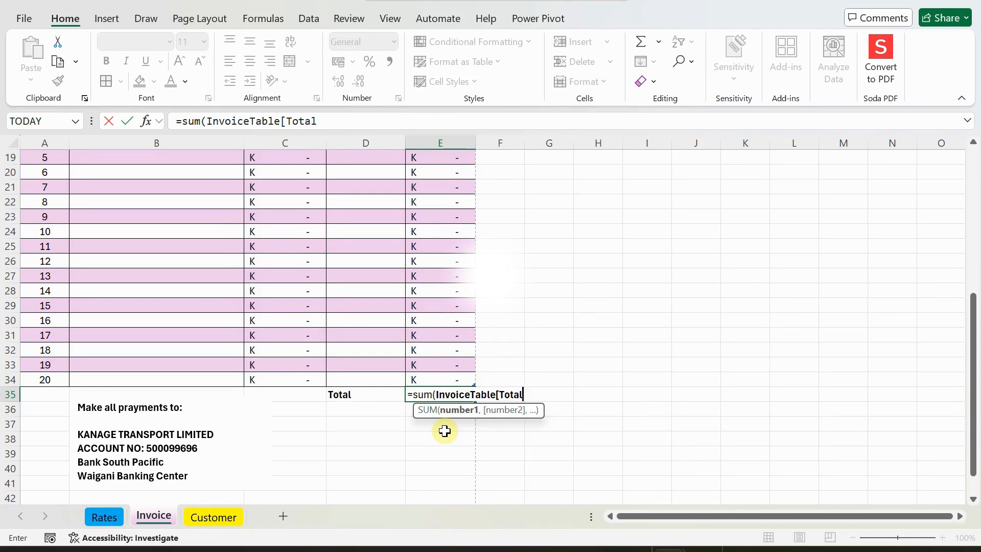
{"action": "type", "text": "]"}
{"action": "key", "text": "Return"}
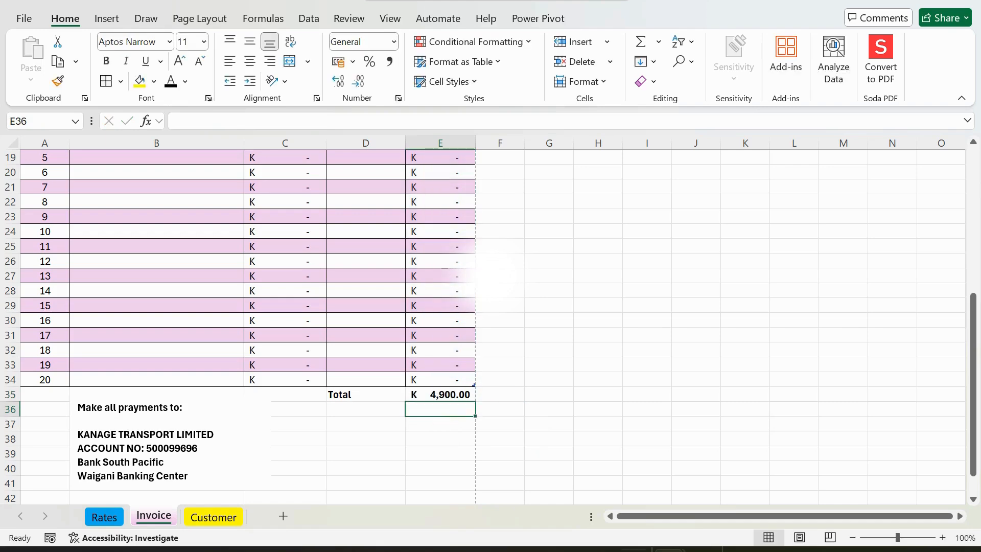
Scroll back up the invoice and select the customer name cell.
{"action": "scroll", "coordinate": [474, 262], "scroll_direction": "up", "scroll_amount": 2}
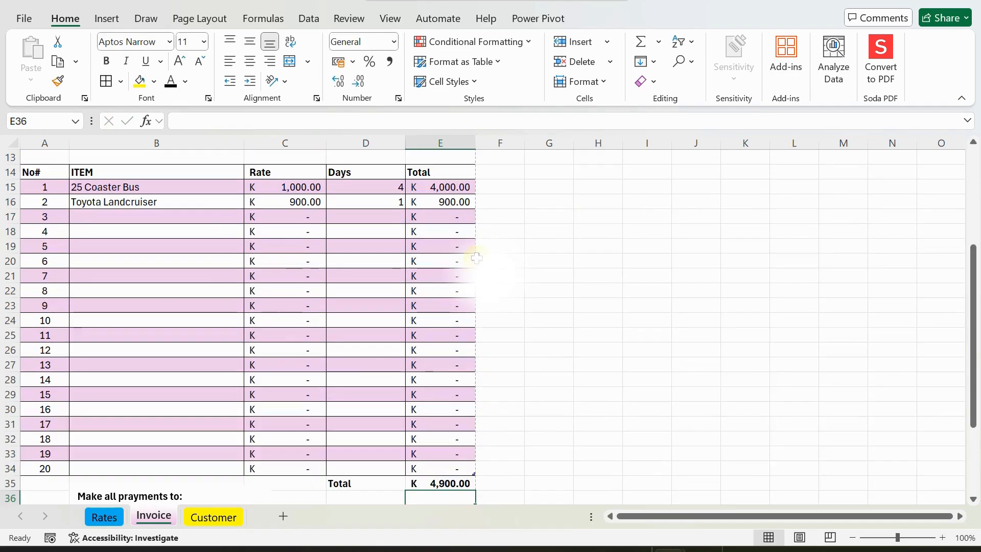
{"action": "scroll", "coordinate": [476, 256], "scroll_direction": "down", "scroll_amount": 1}
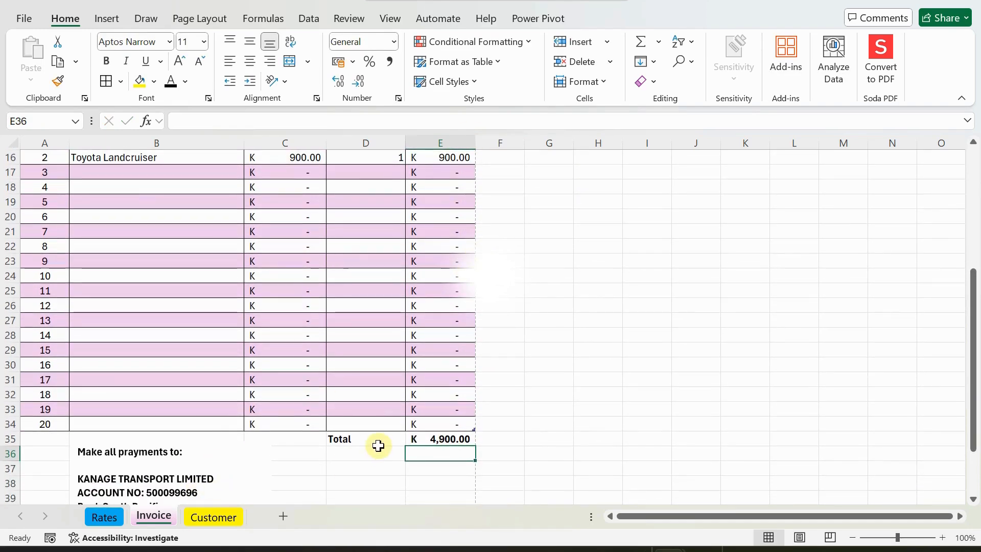
{"action": "scroll", "coordinate": [378, 446], "scroll_direction": "up", "scroll_amount": 1}
{"action": "scroll", "coordinate": [378, 446], "scroll_direction": "down", "scroll_amount": 2}
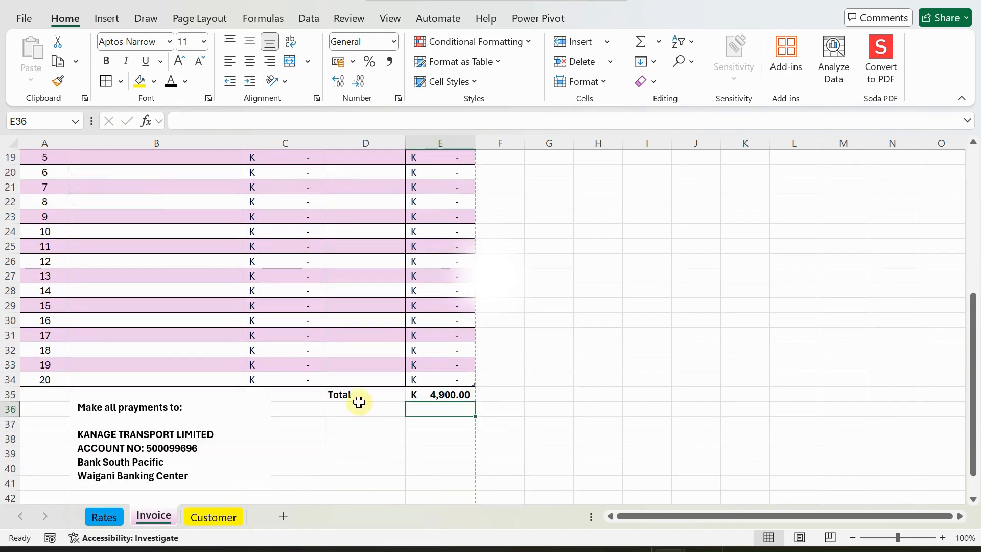
{"action": "scroll", "coordinate": [284, 289], "scroll_direction": "up", "scroll_amount": 2}
{"action": "scroll", "coordinate": [285, 271], "scroll_direction": "up", "scroll_amount": 3}
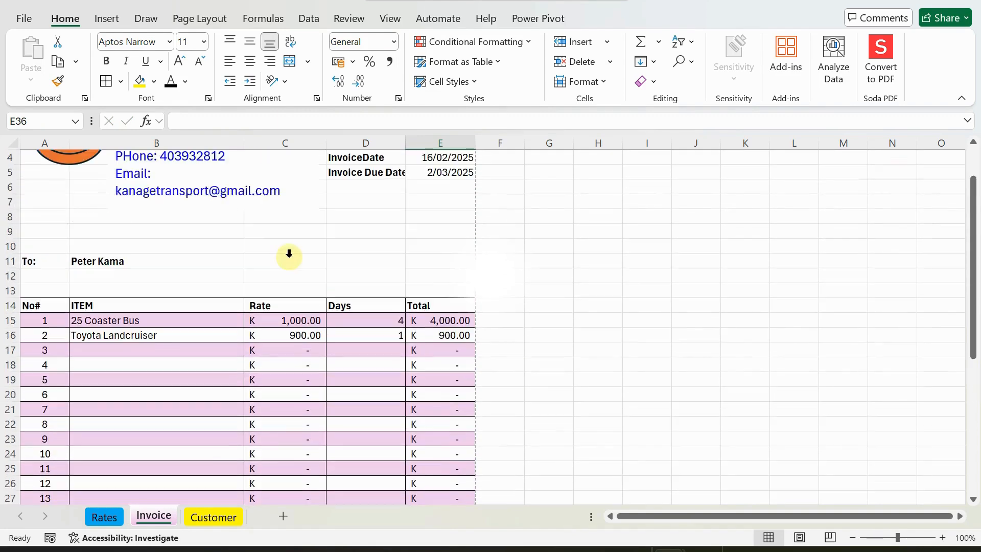
{"action": "left_click", "coordinate": [123, 260]}
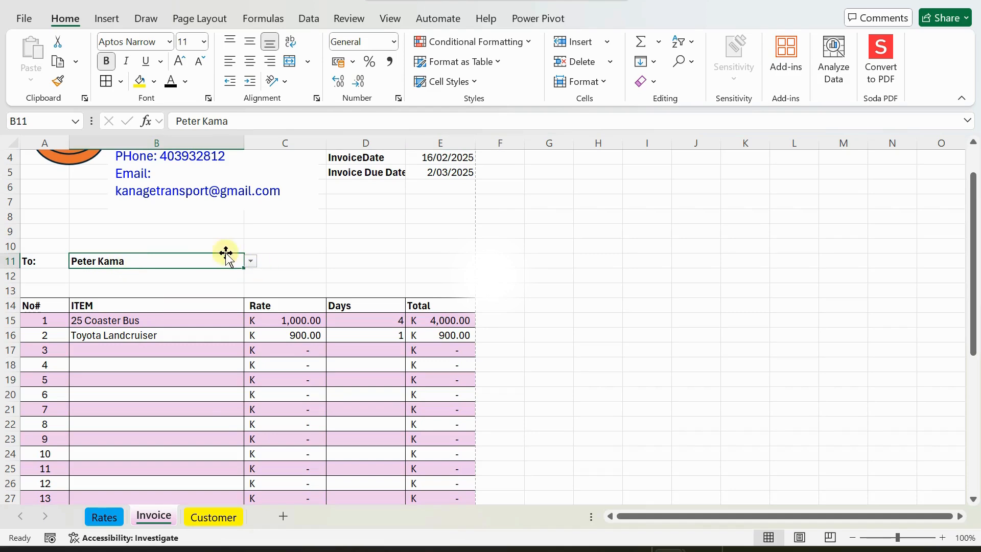
{"action": "scroll", "coordinate": [417, 212], "scroll_direction": "up", "scroll_amount": 1}
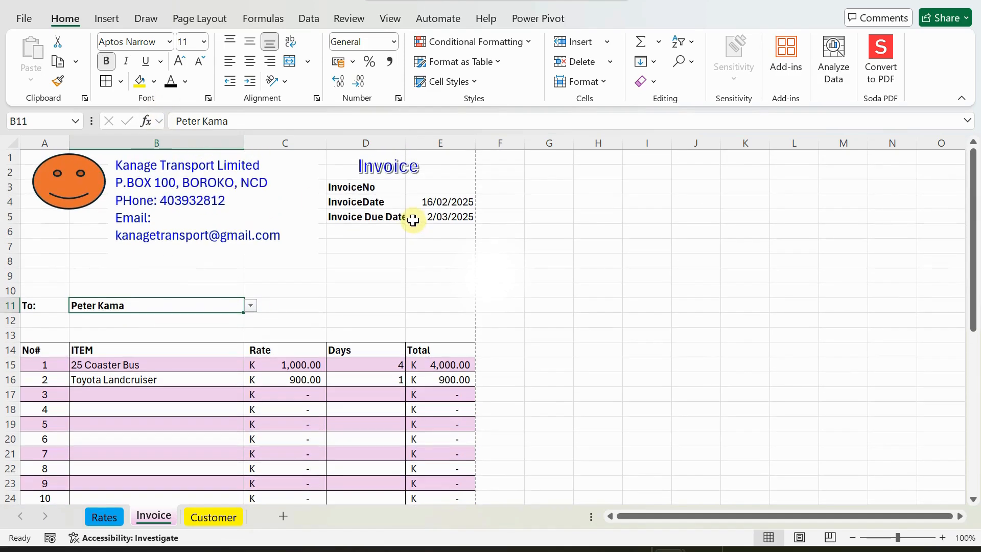
{"action": "left_click", "coordinate": [22, 17]}
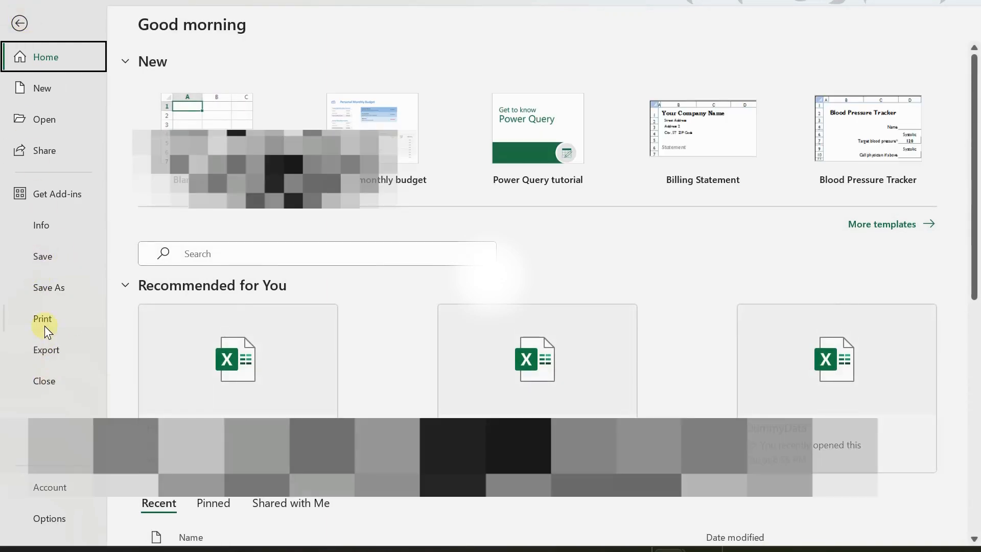
{"action": "left_click", "coordinate": [44, 319]}
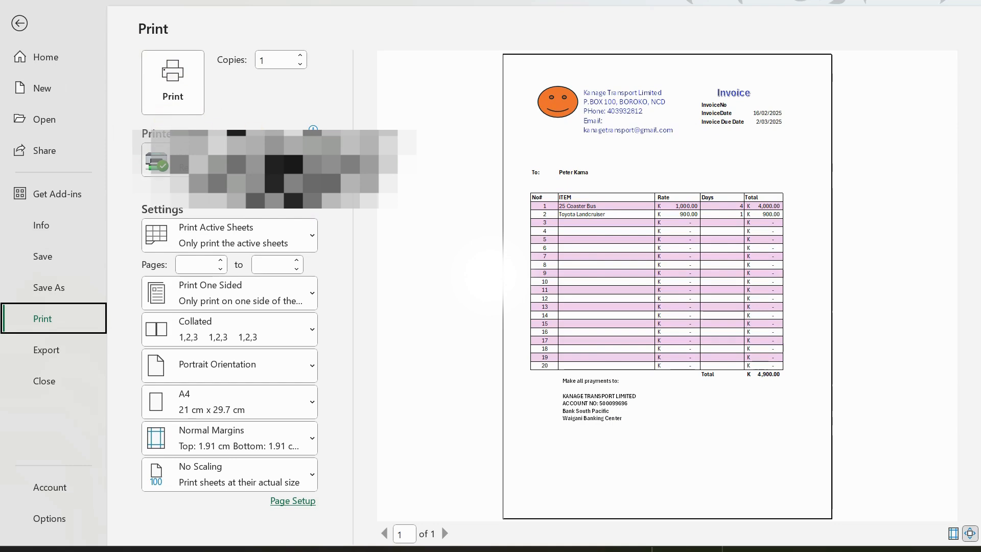
{"action": "left_click", "coordinate": [156, 161]}
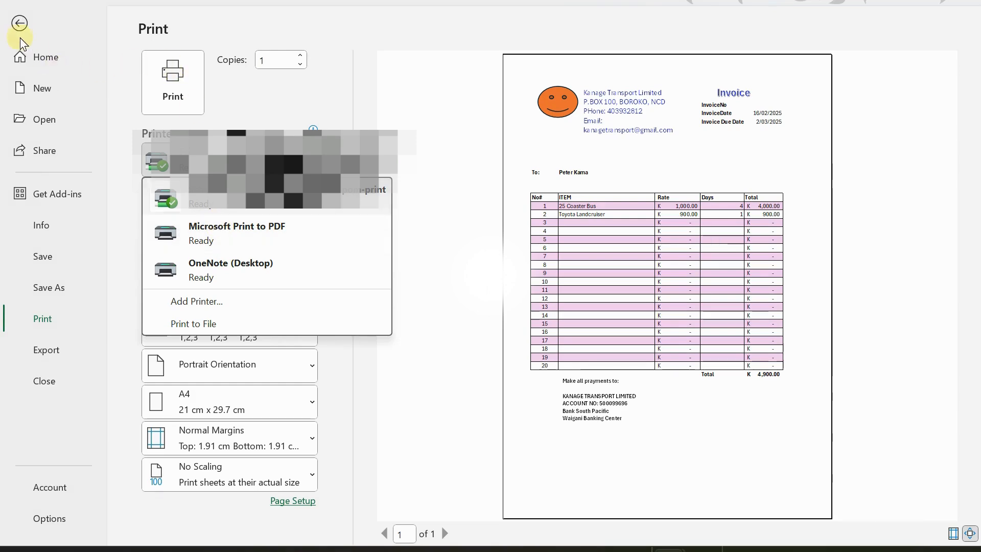
{"action": "left_click", "coordinate": [45, 348]}
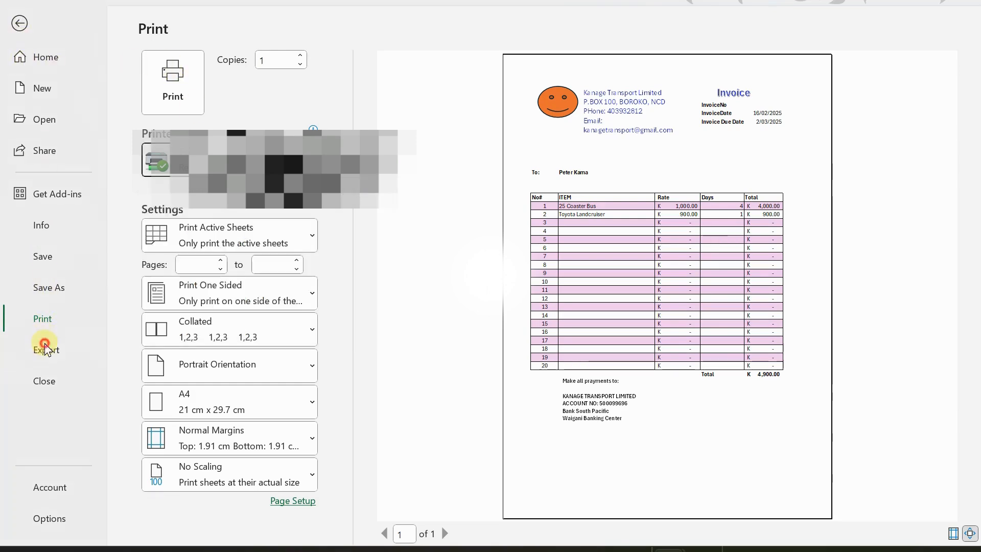
{"action": "left_click", "coordinate": [45, 349]}
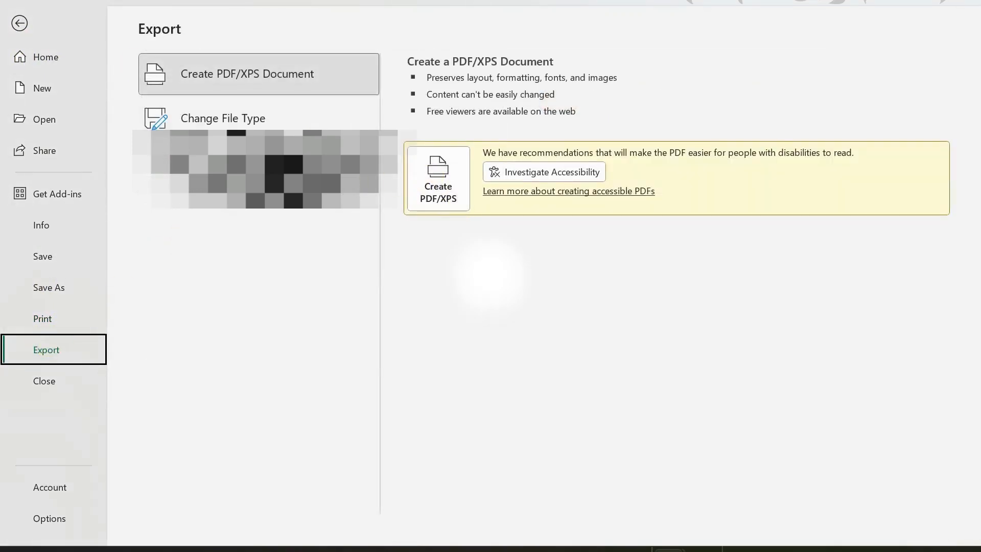
{"action": "left_click", "coordinate": [18, 23]}
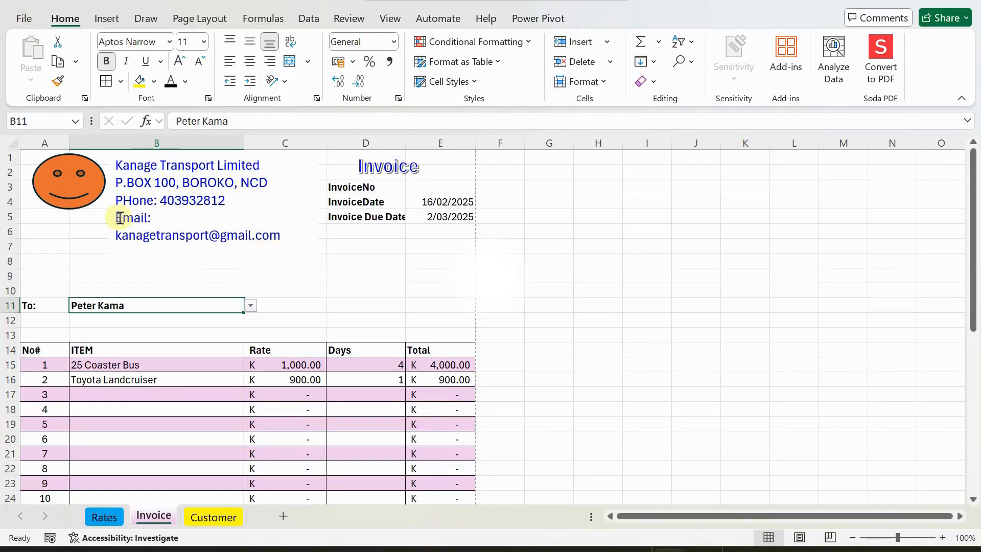
Draw a straight horizontal line along row 7 from column A to E.
{"action": "scroll", "coordinate": [260, 261], "scroll_direction": "down", "scroll_amount": 3}
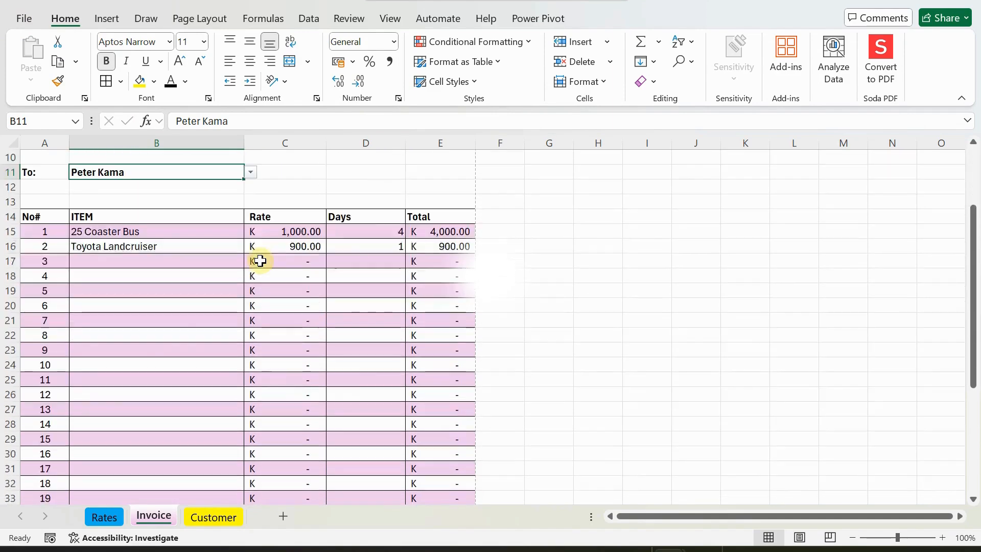
{"action": "scroll", "coordinate": [260, 261], "scroll_direction": "up", "scroll_amount": 3}
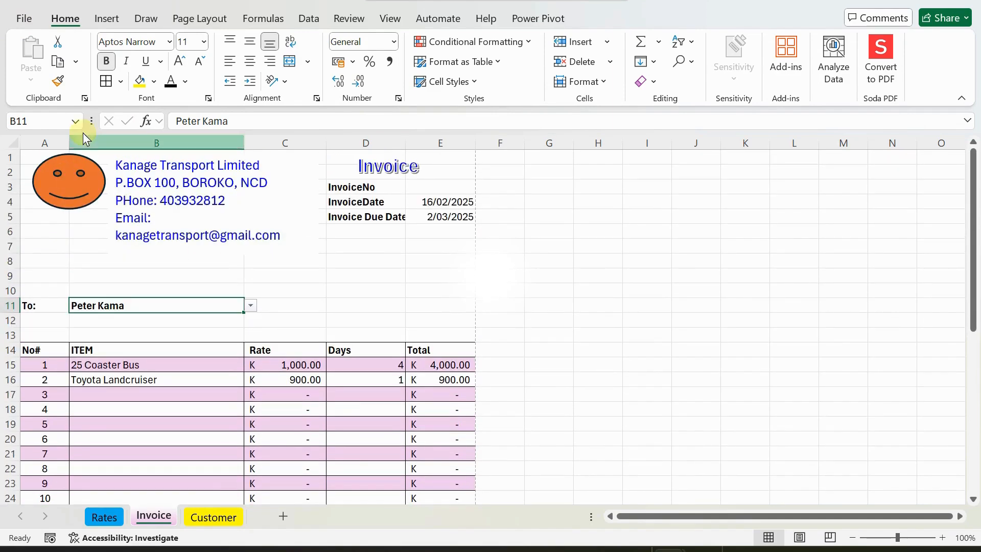
{"action": "left_click", "coordinate": [143, 20]}
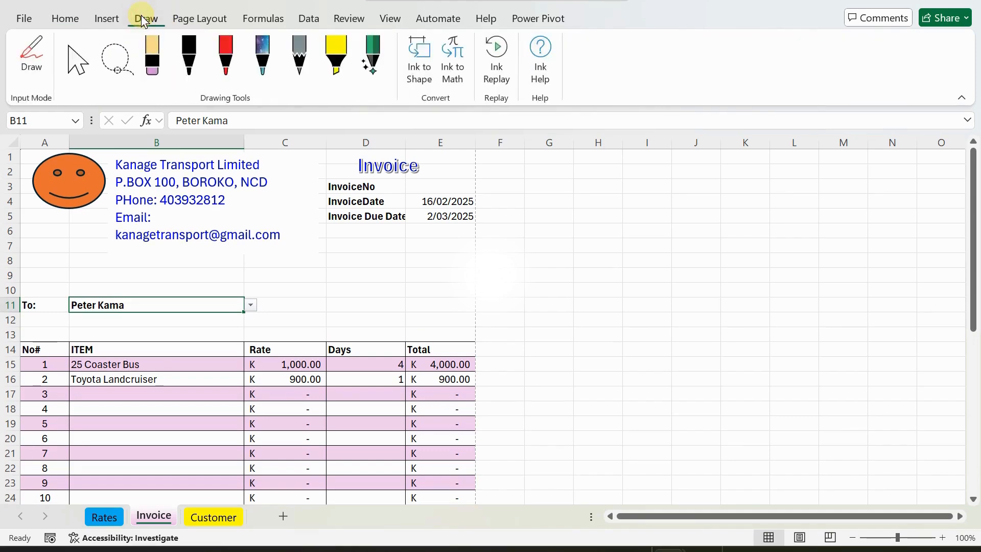
{"action": "left_click", "coordinate": [105, 21]}
{"action": "left_click", "coordinate": [228, 59]}
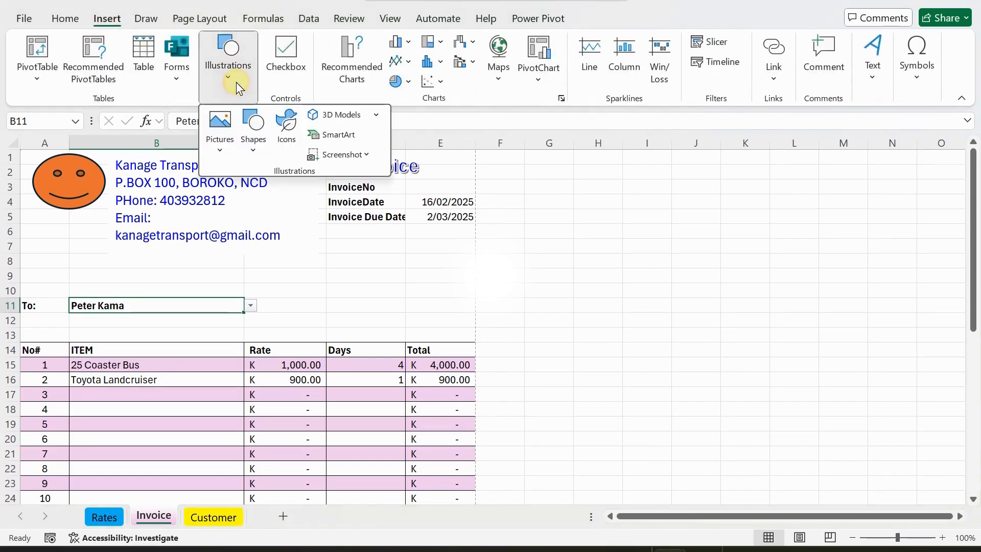
{"action": "left_click", "coordinate": [255, 147]}
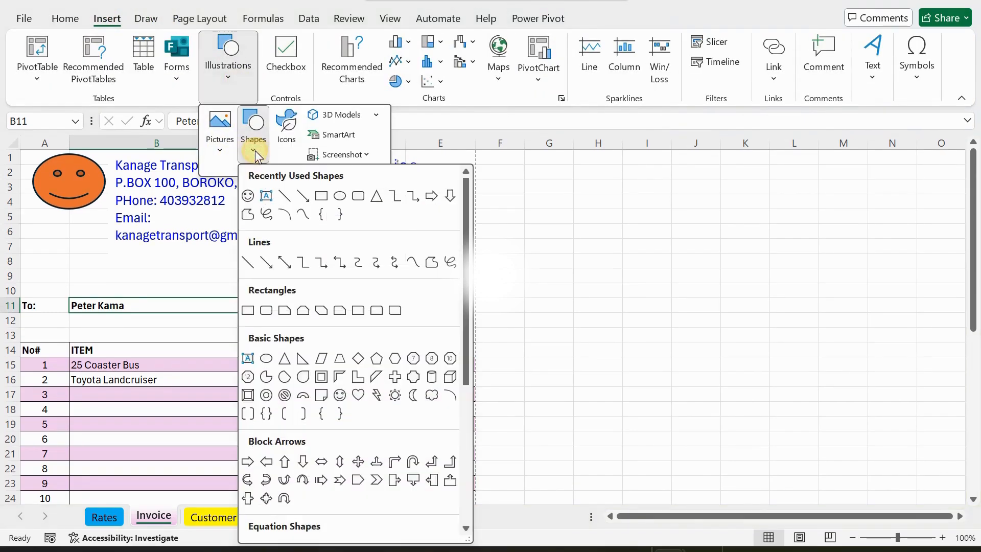
{"action": "left_click", "coordinate": [246, 262]}
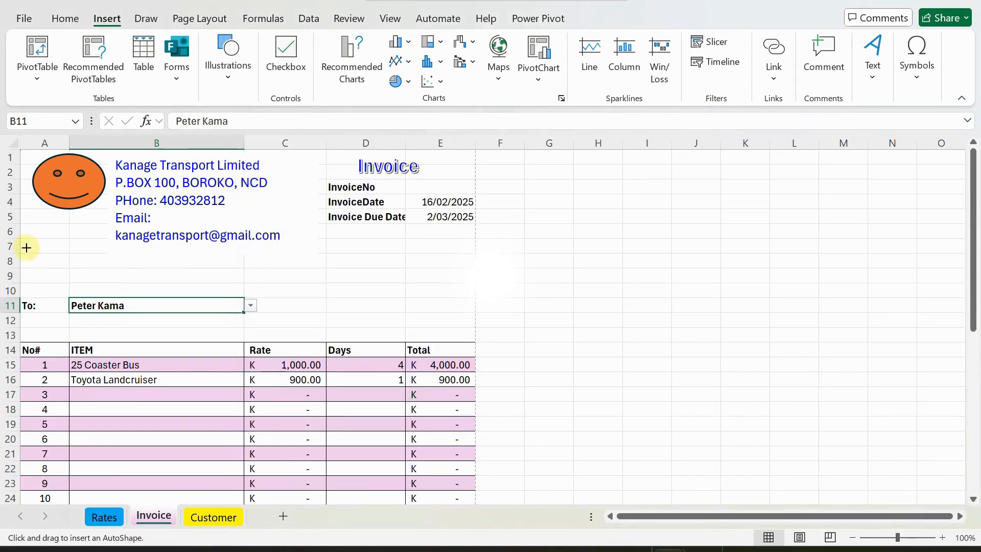
{"action": "left_click_drag", "start_coordinate": [25, 246], "coordinate": [479, 246]}
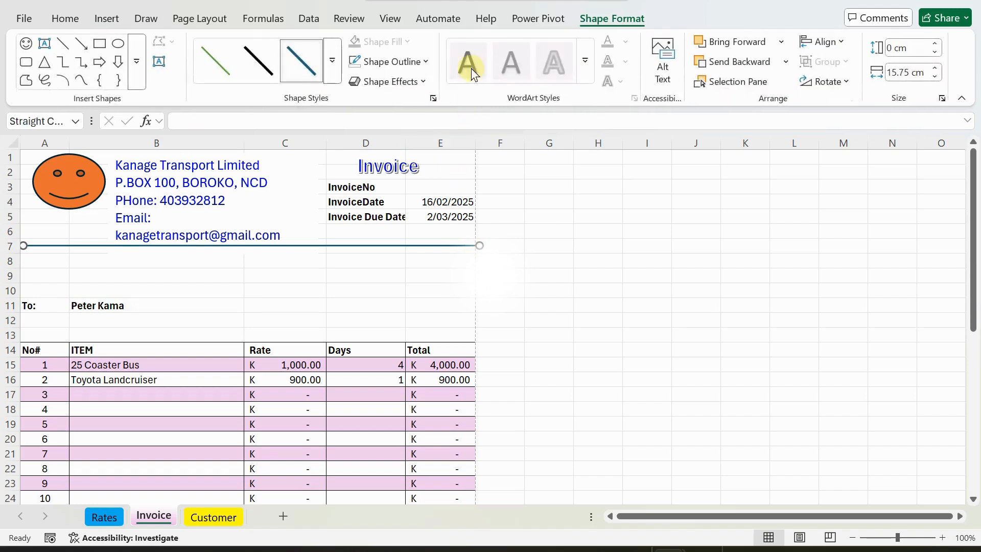
Make the divider line 3 pt thick with the dark blue shape style.
{"action": "left_click", "coordinate": [426, 63]}
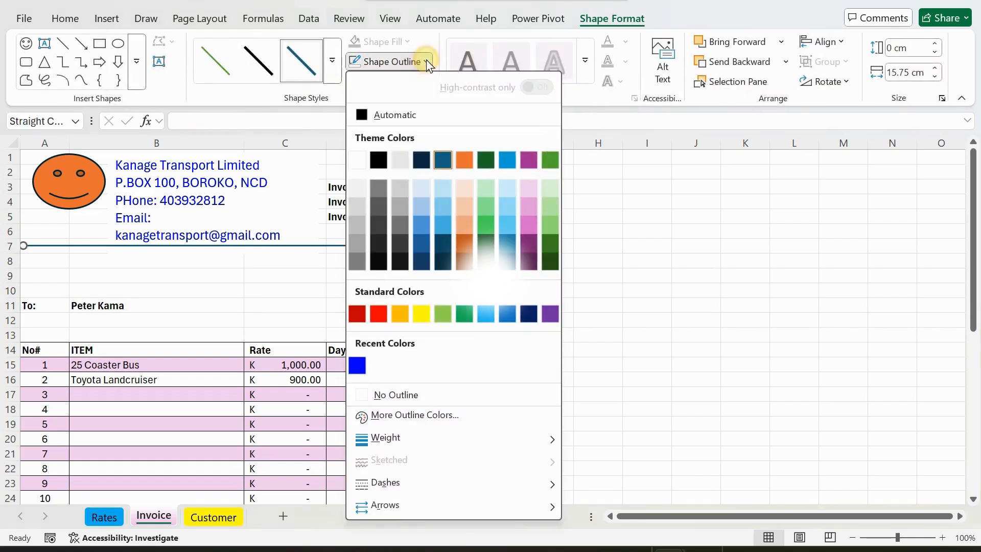
{"action": "mouse_move", "coordinate": [358, 439]}
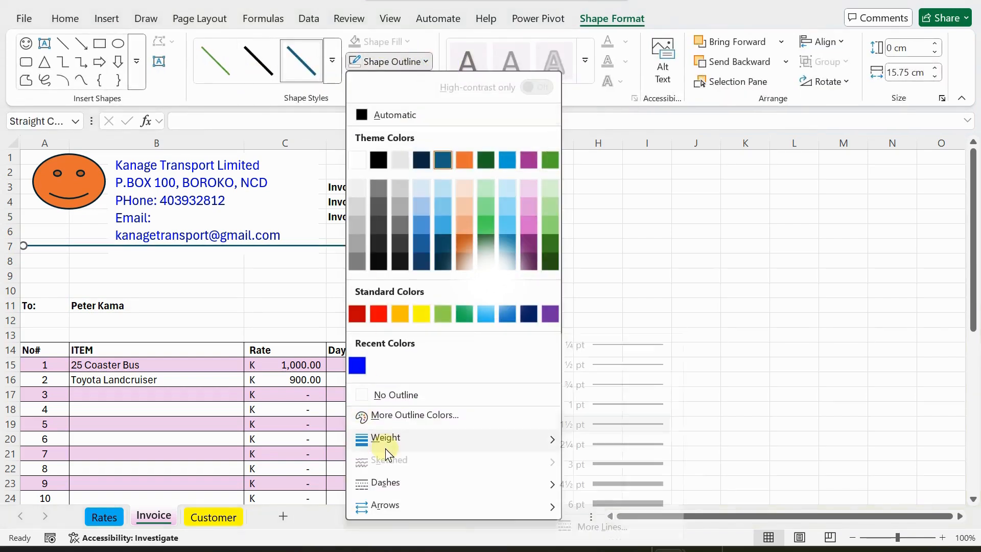
{"action": "left_click", "coordinate": [634, 464]}
{"action": "left_click", "coordinate": [258, 68]}
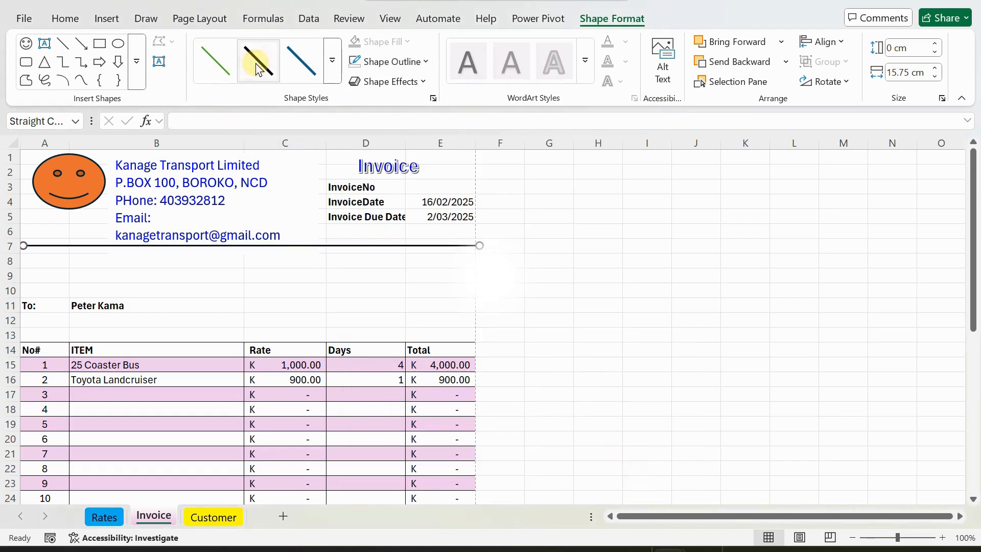
{"action": "left_click", "coordinate": [302, 60]}
{"action": "left_click", "coordinate": [265, 264]}
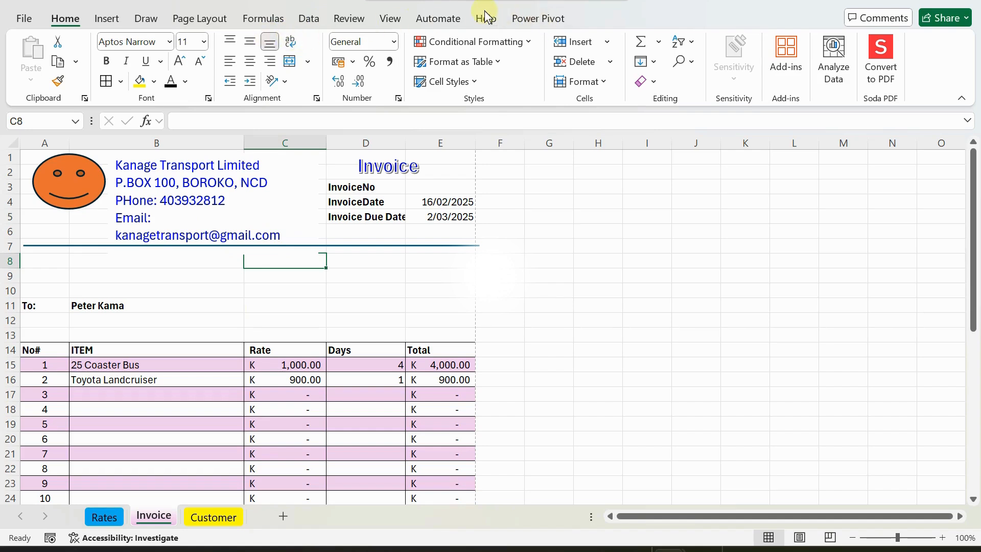
Uncheck Gridlines in the View tab's Show group and review the clean sheet.
{"action": "left_click", "coordinate": [379, 19]}
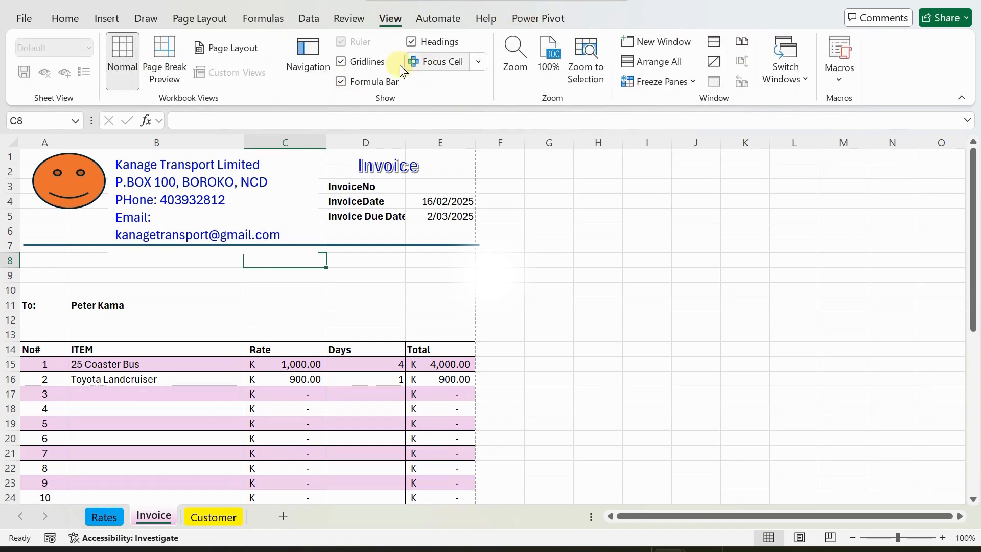
{"action": "left_click", "coordinate": [339, 63]}
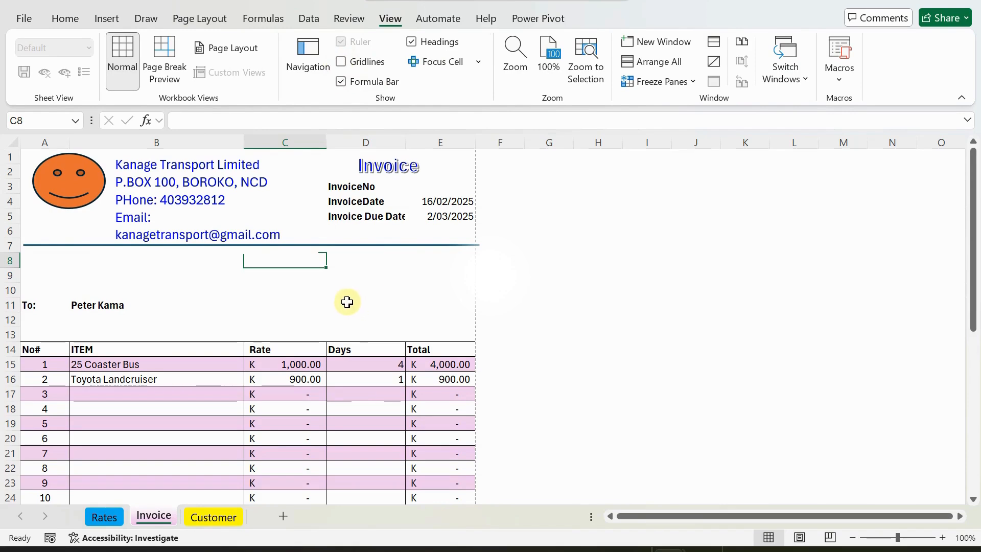
{"action": "left_click", "coordinate": [348, 273]}
{"action": "scroll", "coordinate": [350, 272], "scroll_direction": "down", "scroll_amount": 4}
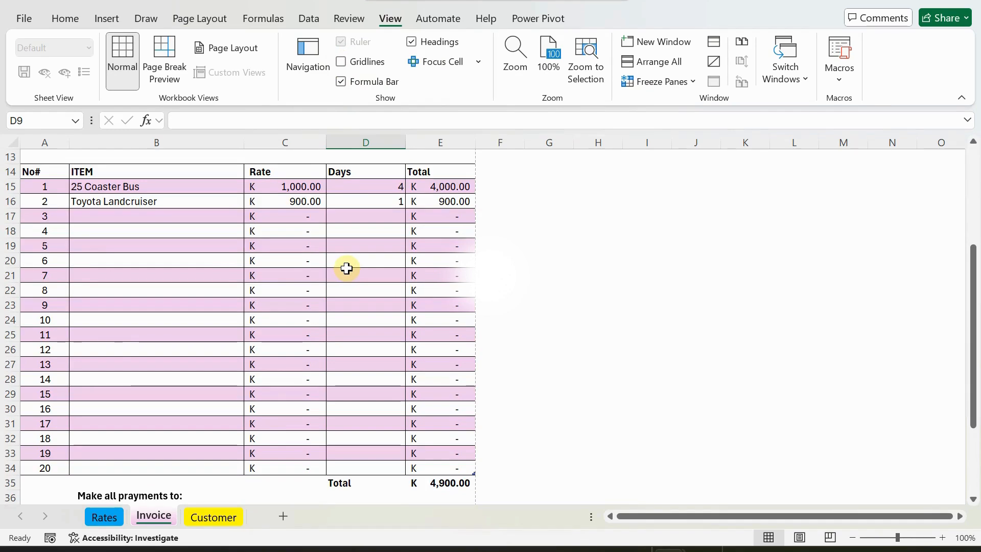
{"action": "scroll", "coordinate": [347, 268], "scroll_direction": "up", "scroll_amount": 1}
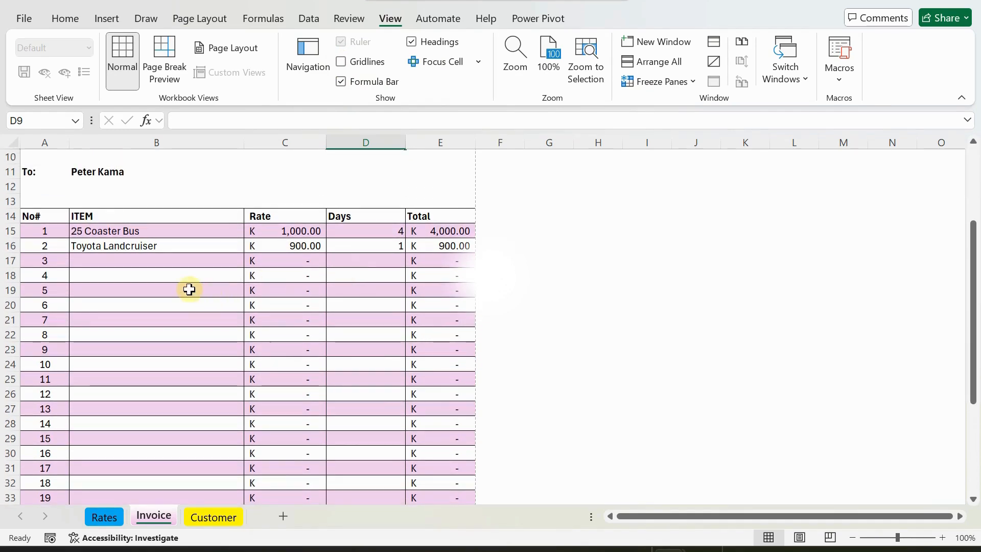
{"action": "scroll", "coordinate": [188, 289], "scroll_direction": "up", "scroll_amount": 2}
{"action": "scroll", "coordinate": [188, 289], "scroll_direction": "down", "scroll_amount": 1}
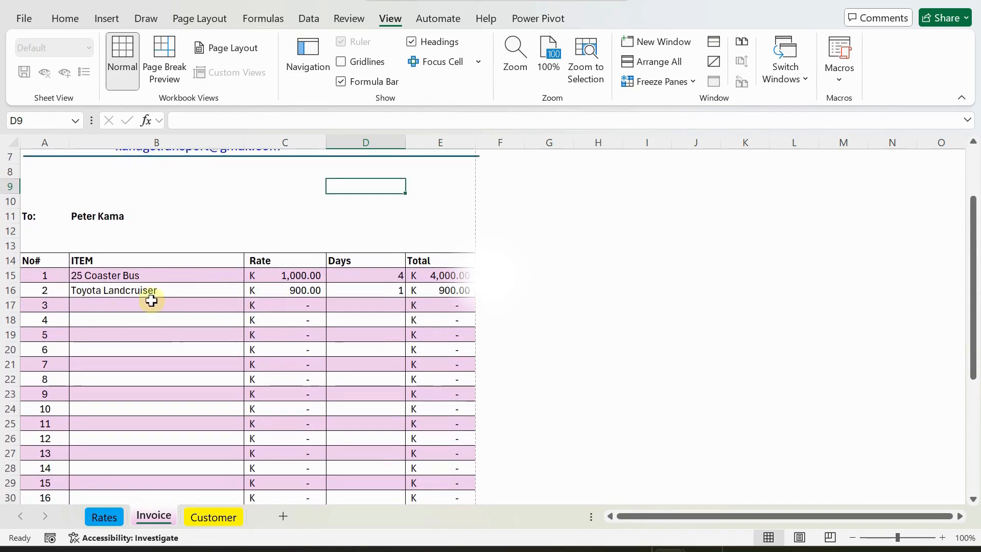
{"action": "scroll", "coordinate": [169, 300], "scroll_direction": "up", "scroll_amount": 2}
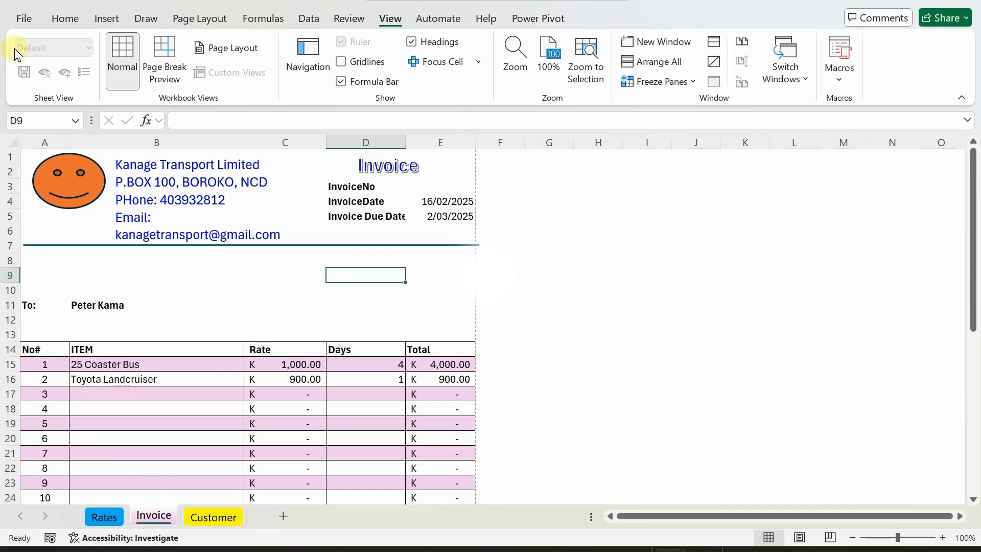
{"action": "left_click", "coordinate": [24, 21]}
{"action": "left_click", "coordinate": [46, 349]}
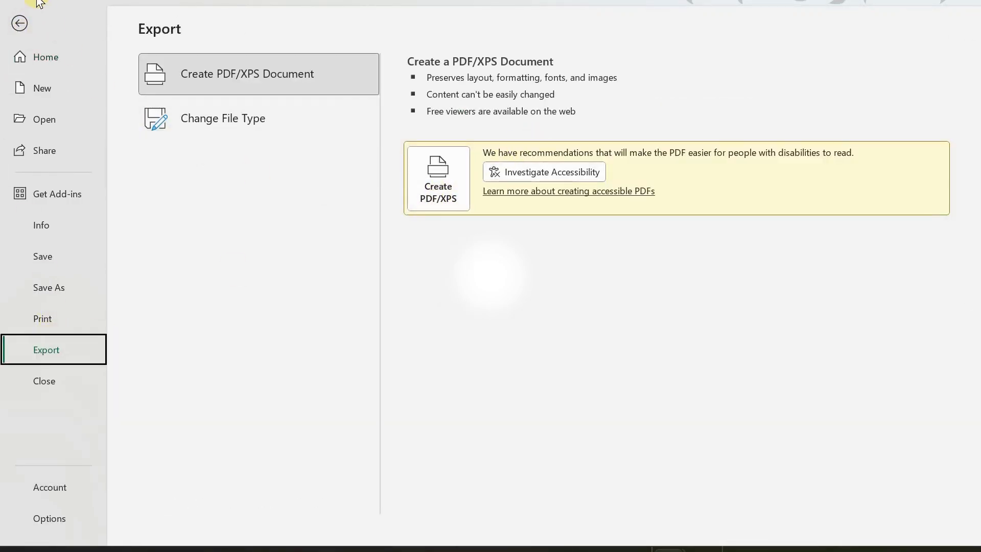
{"action": "left_click", "coordinate": [21, 21]}
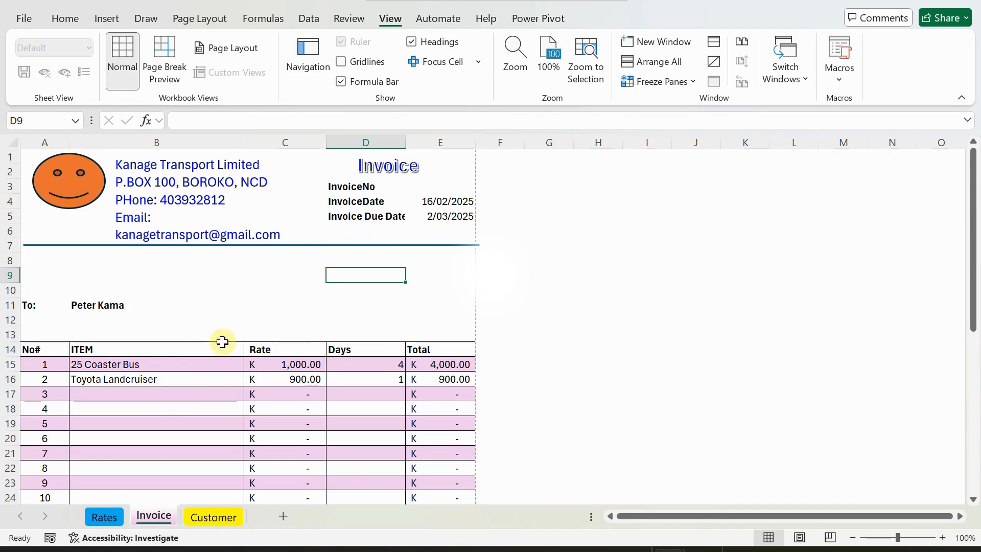
{"action": "scroll", "coordinate": [228, 262], "scroll_direction": "down", "scroll_amount": 5}
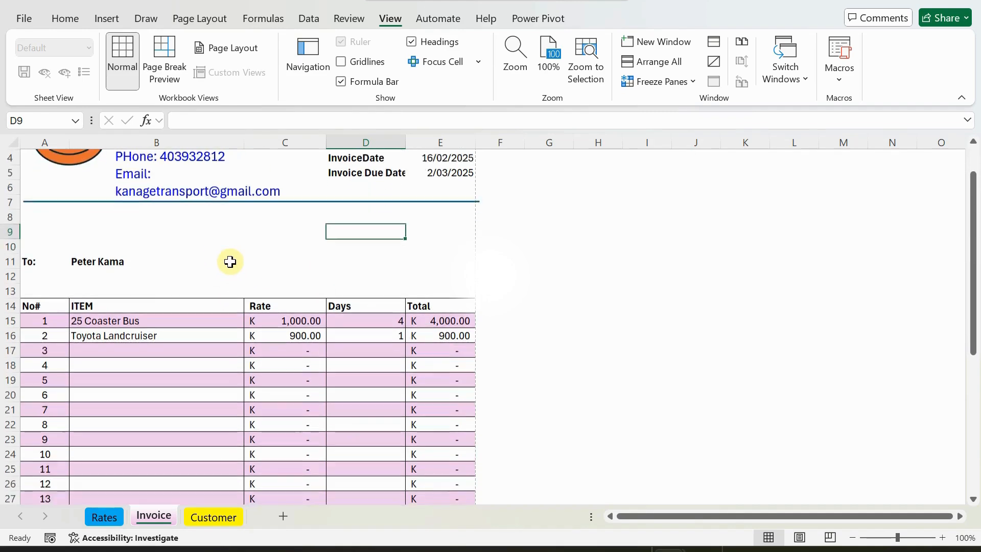
{"action": "scroll", "coordinate": [230, 267], "scroll_direction": "down", "scroll_amount": 2}
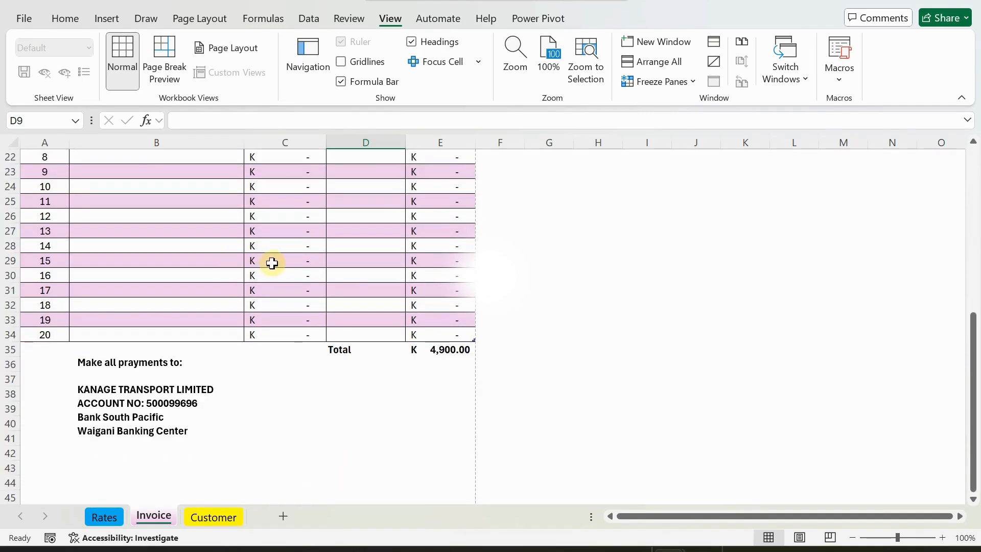
{"action": "scroll", "coordinate": [271, 261], "scroll_direction": "up", "scroll_amount": 3}
{"action": "scroll", "coordinate": [276, 260], "scroll_direction": "up", "scroll_amount": 4}
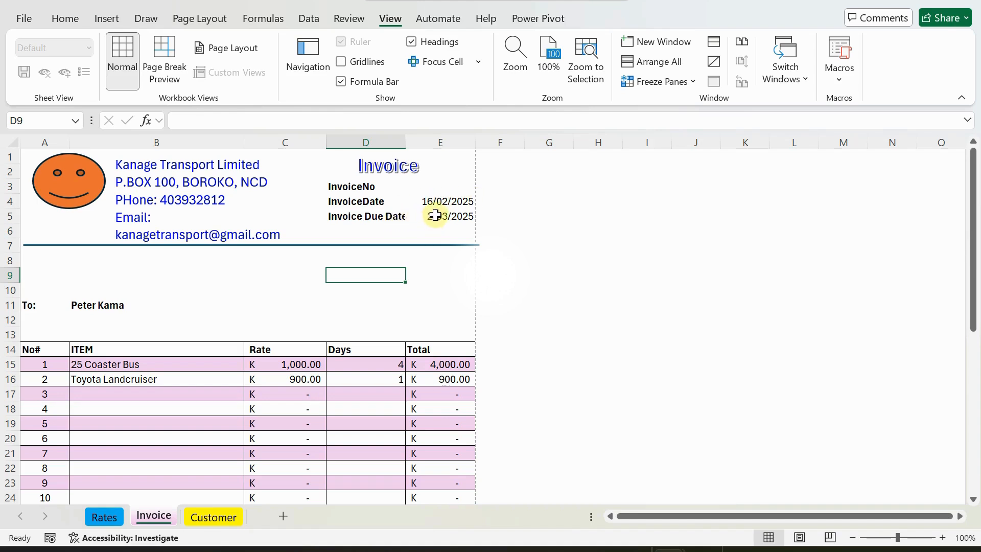
{"action": "scroll", "coordinate": [394, 248], "scroll_direction": "down", "scroll_amount": 1}
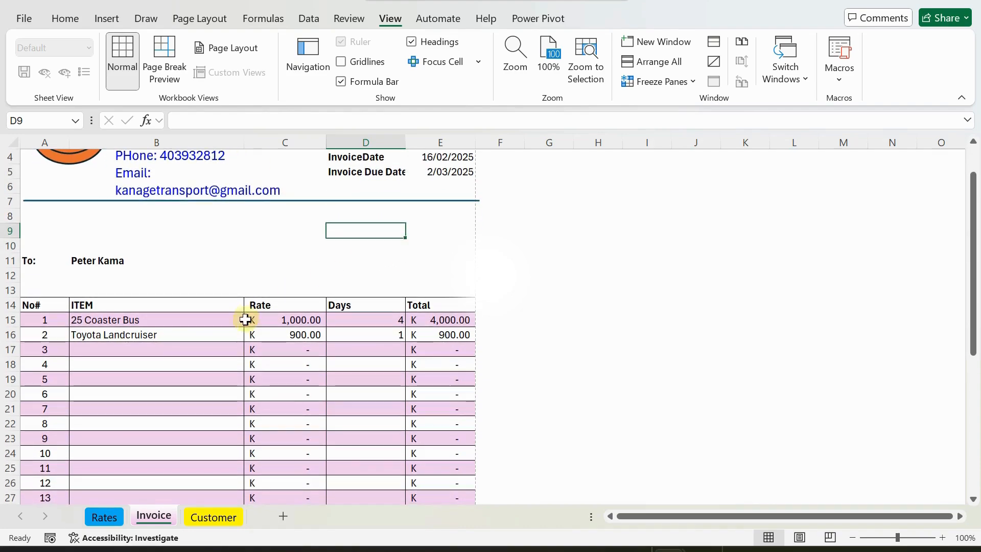